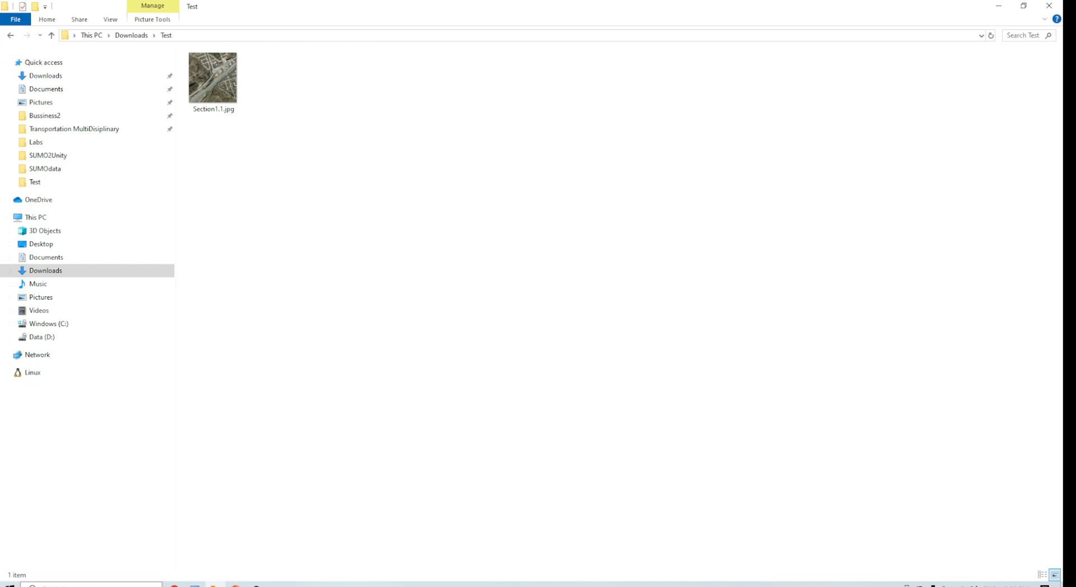
Step: Launch netedit and create a new network
click(89, 586)
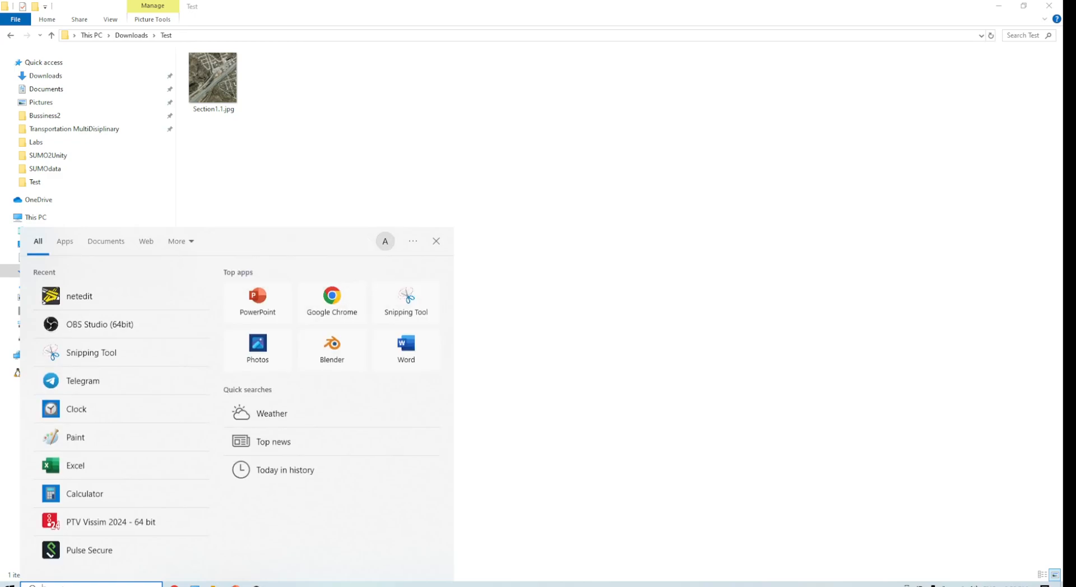
text(ne)
click(121, 311)
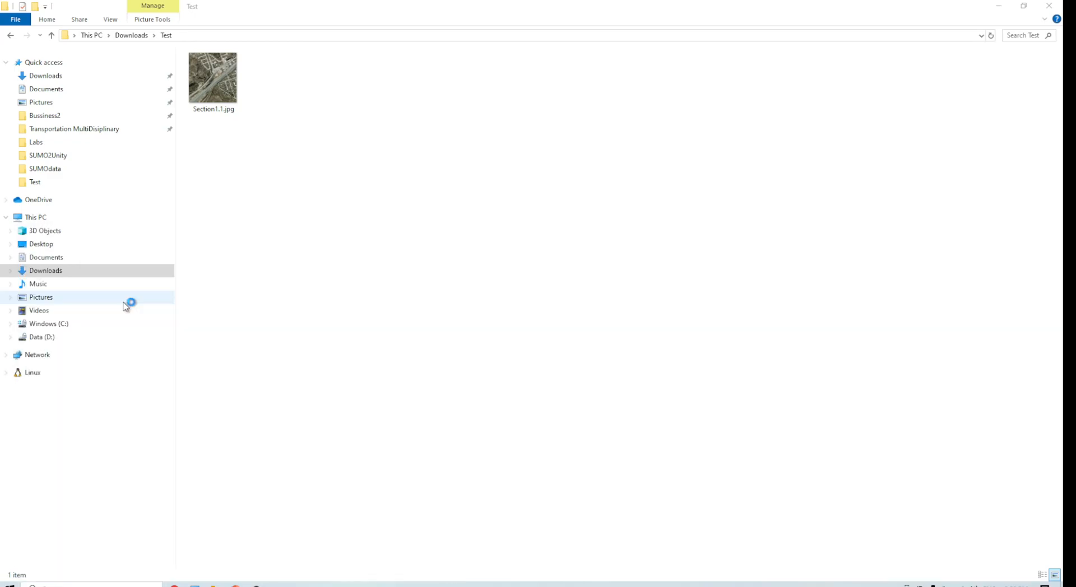
click(16, 21)
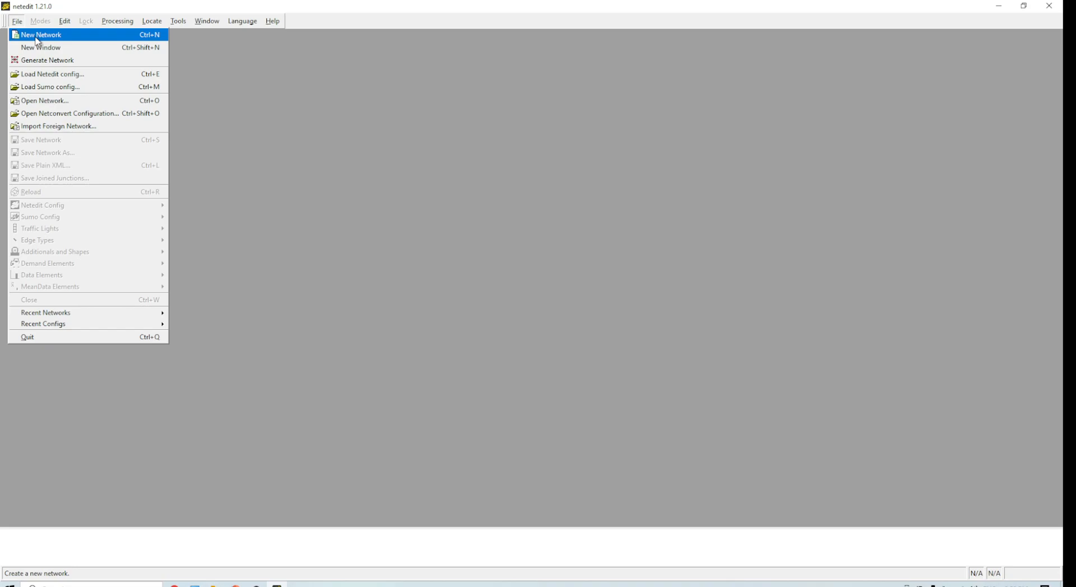
click(35, 34)
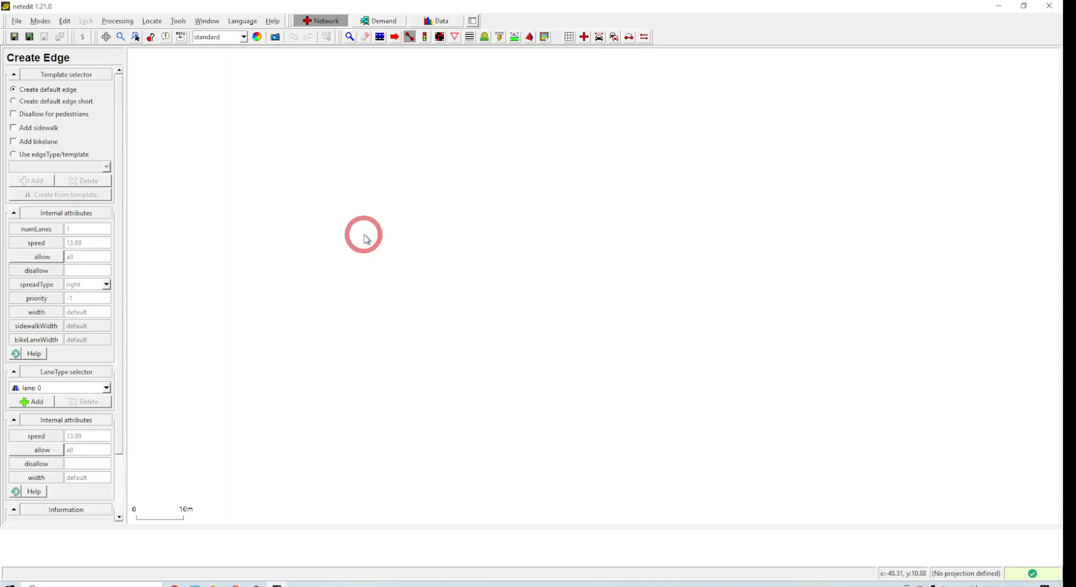
Step: Add Section1.1.jpg from the Test folder as a background decal in the visualisation settings
click(72, 24)
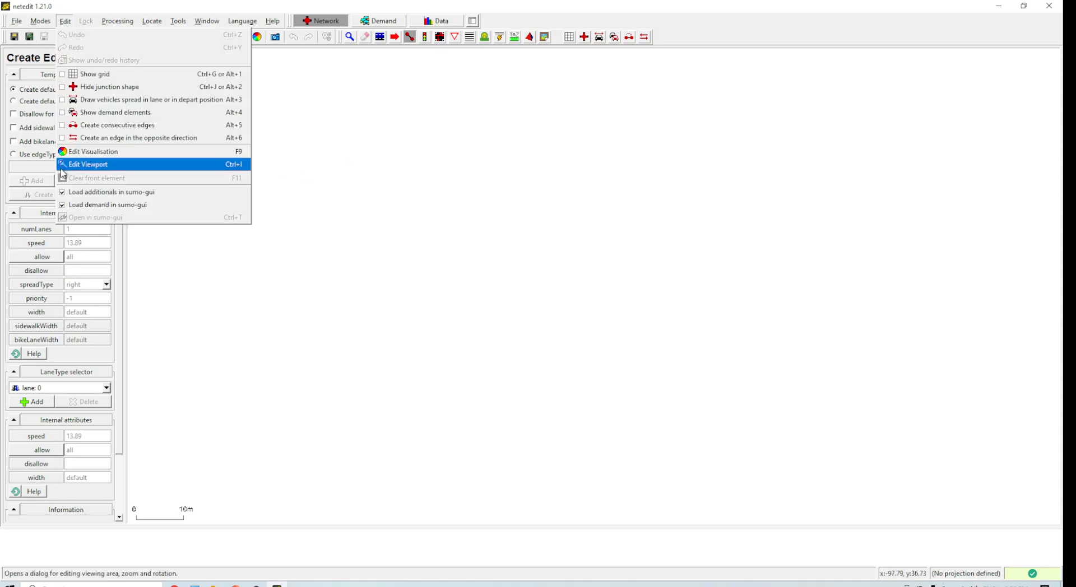
click(90, 149)
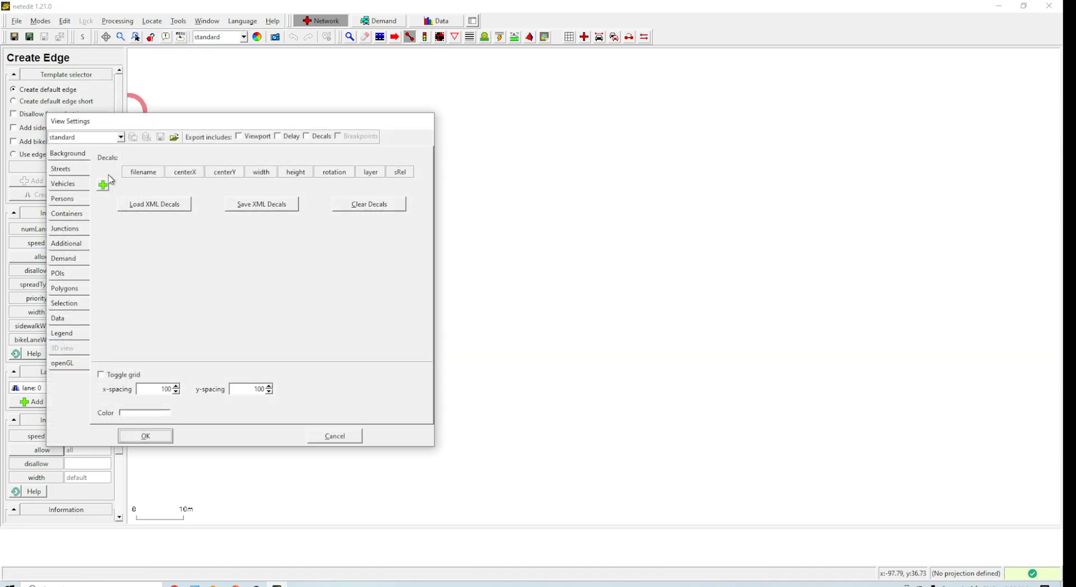
click(102, 185)
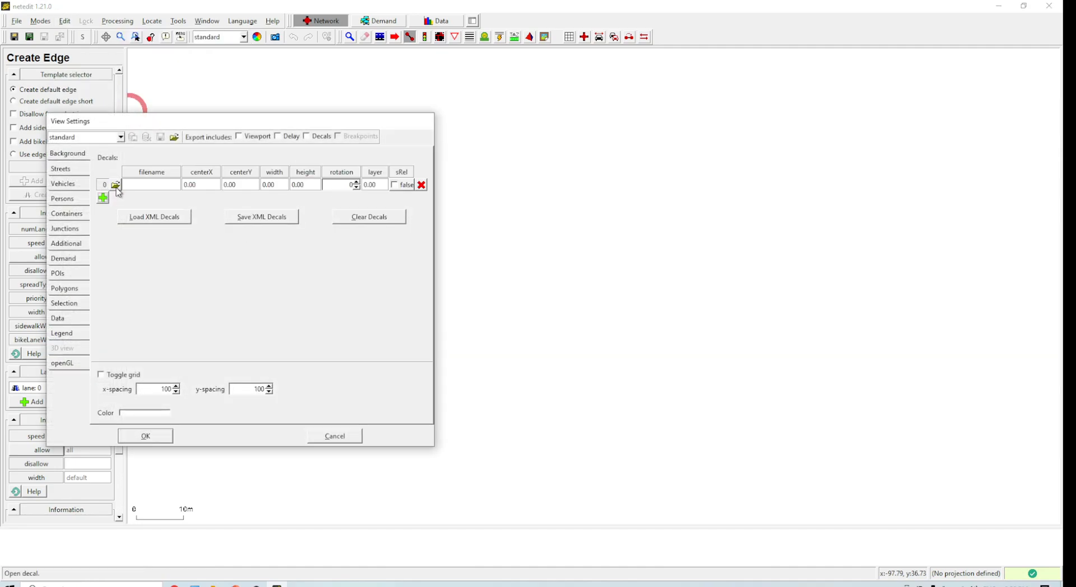
click(116, 187)
double_click(142, 143)
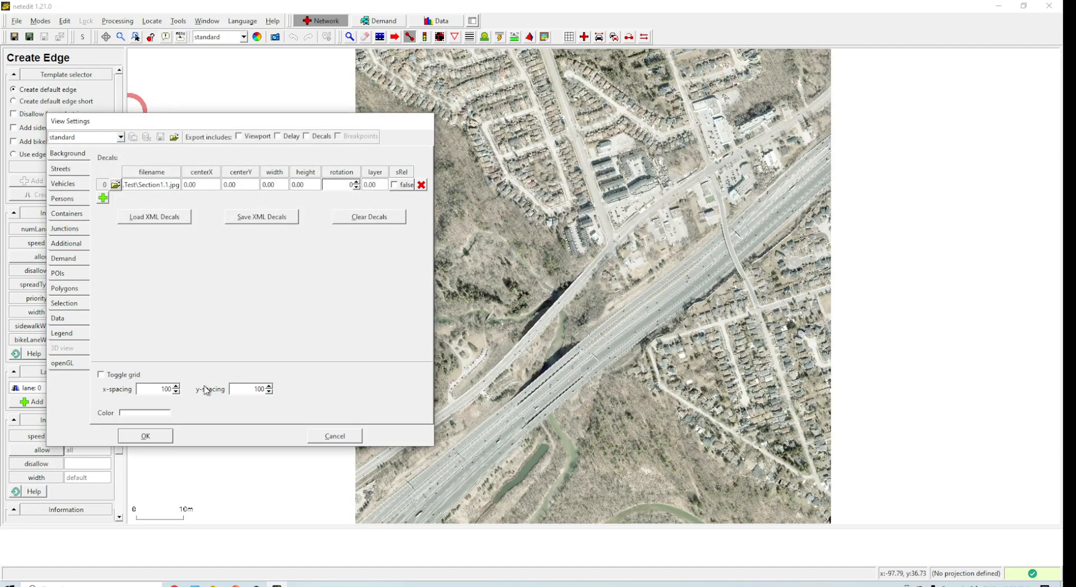
click(147, 437)
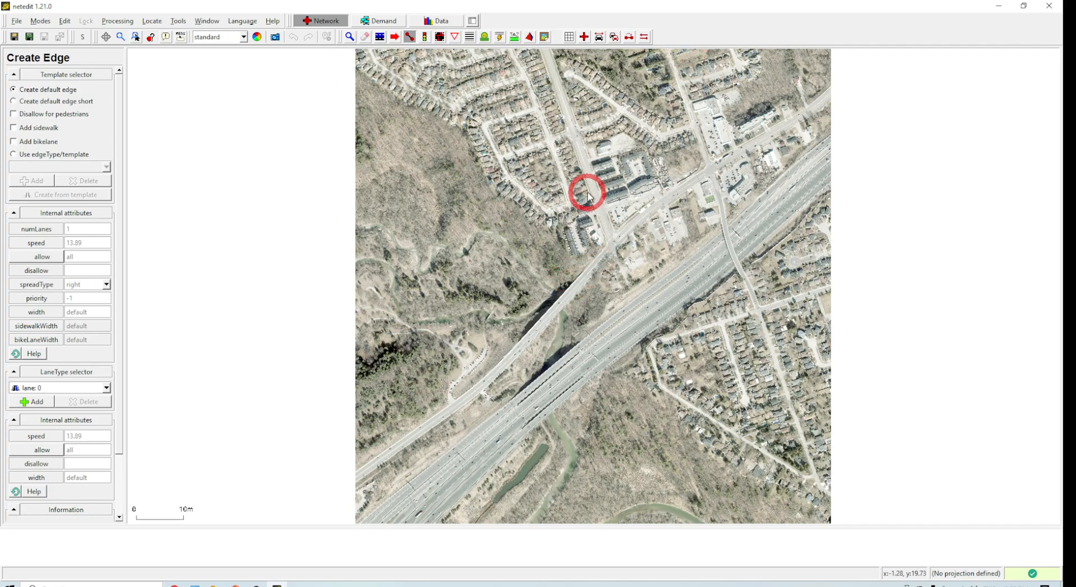
Step: Switch to Google Maps and review the existing distance measurement over the building on Rougemount Dr, then clear it
scroll(679, 251, up, 3)
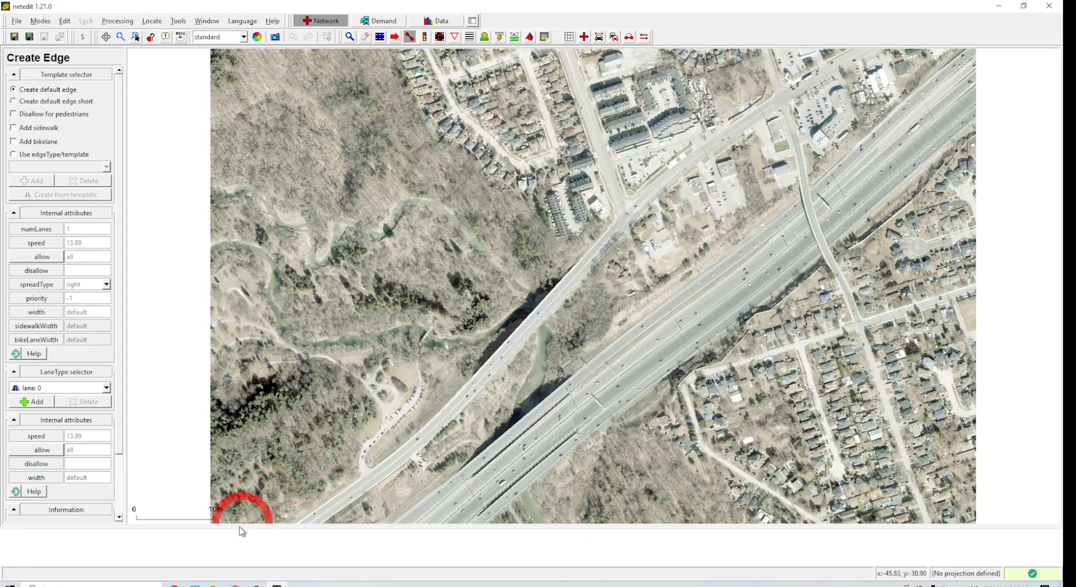
mouse_move(174, 585)
click(176, 553)
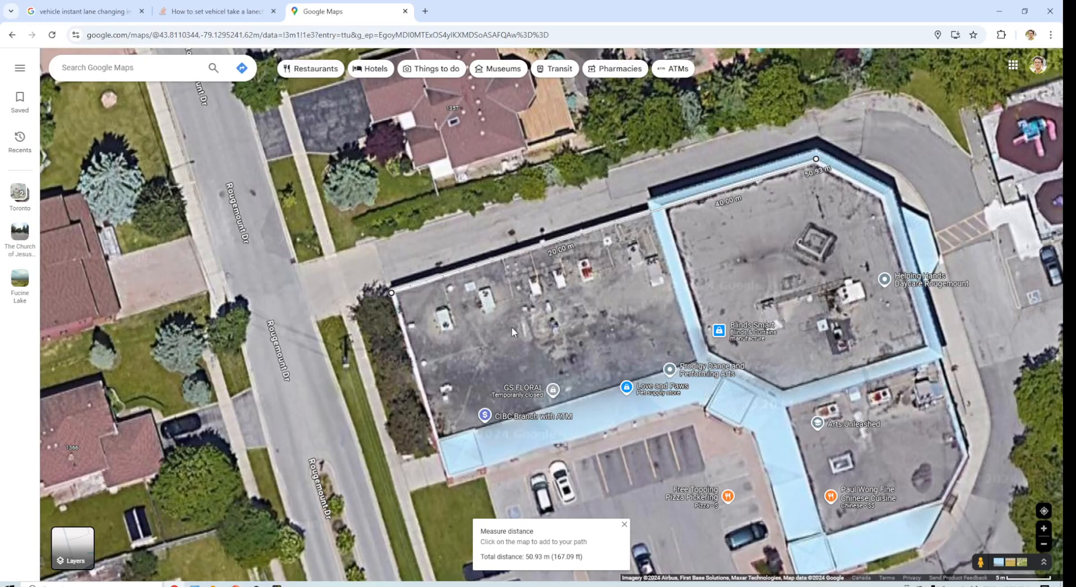
scroll(530, 326, down, 5)
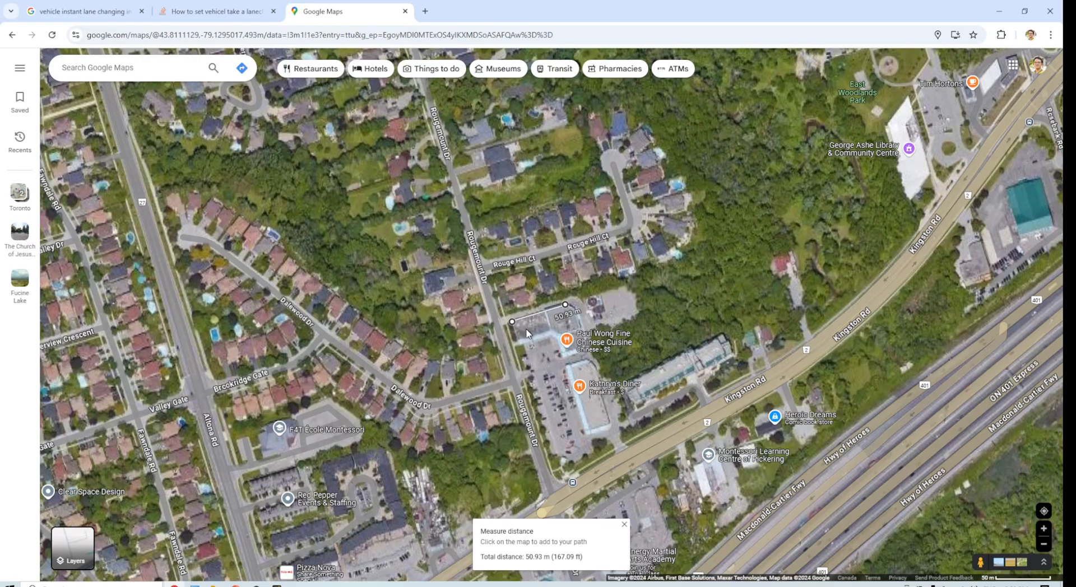
scroll(527, 333, down, 2)
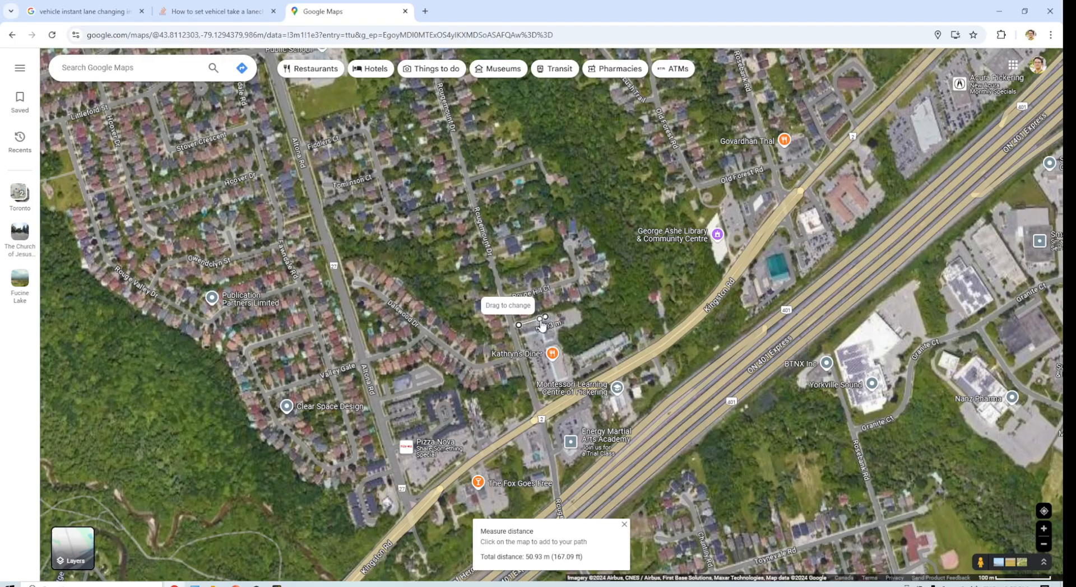
scroll(529, 337, up, 5)
scroll(526, 301, up, 1)
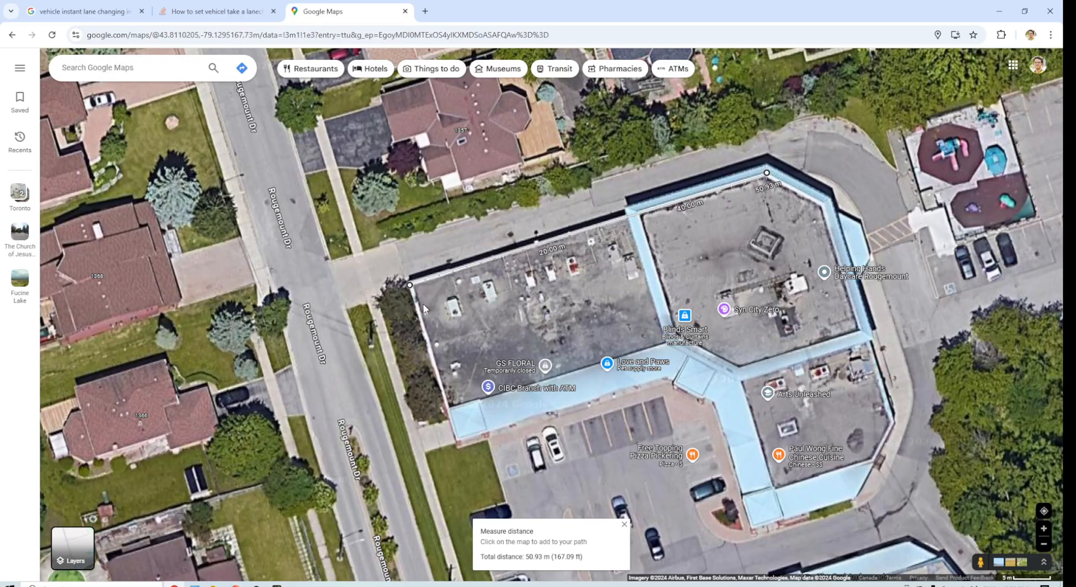
click(322, 241)
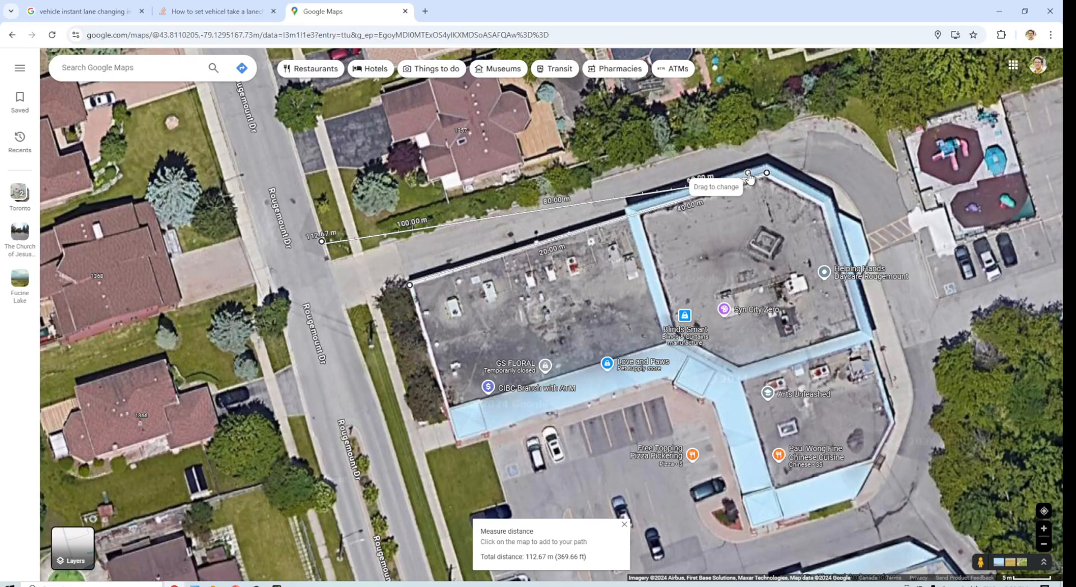
right_click(588, 188)
click(636, 392)
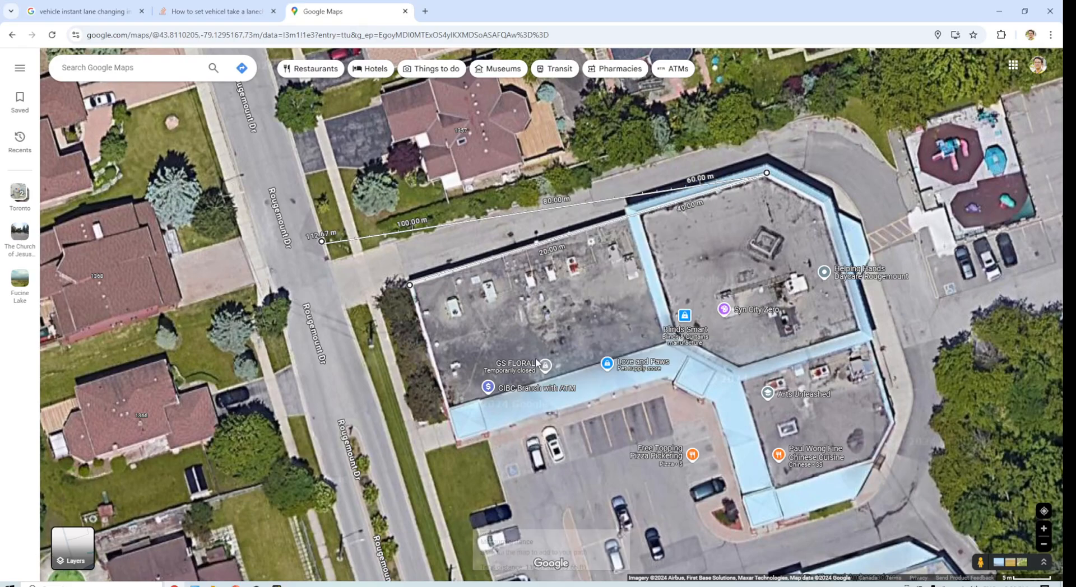
Step: Measure the length of the building's north wall in Google Maps, starting from its northwest corner
scroll(368, 319, down, 3)
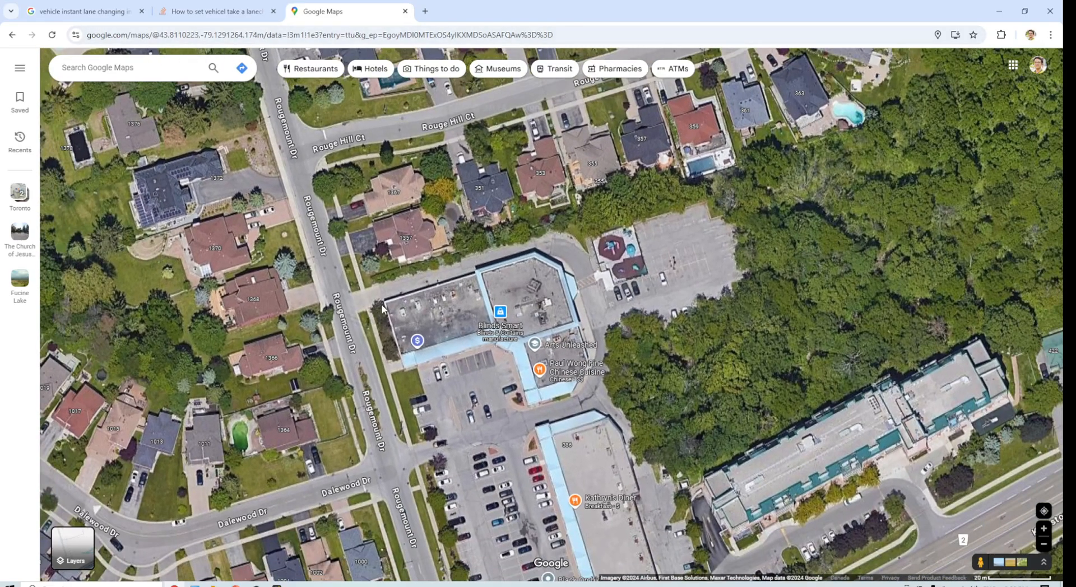
scroll(408, 367, down, 5)
scroll(407, 367, up, 4)
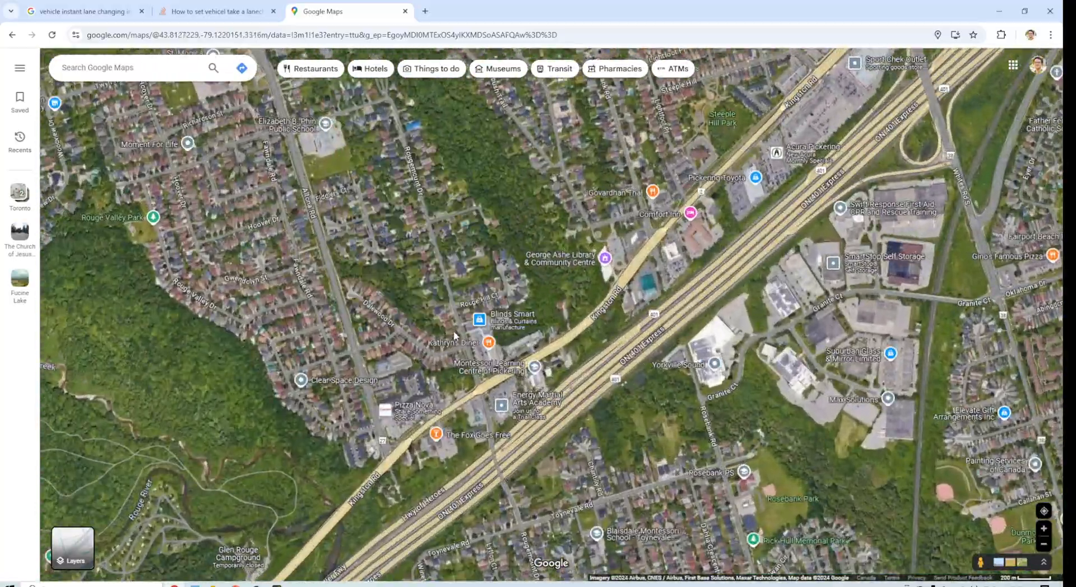
scroll(452, 440, down, 5)
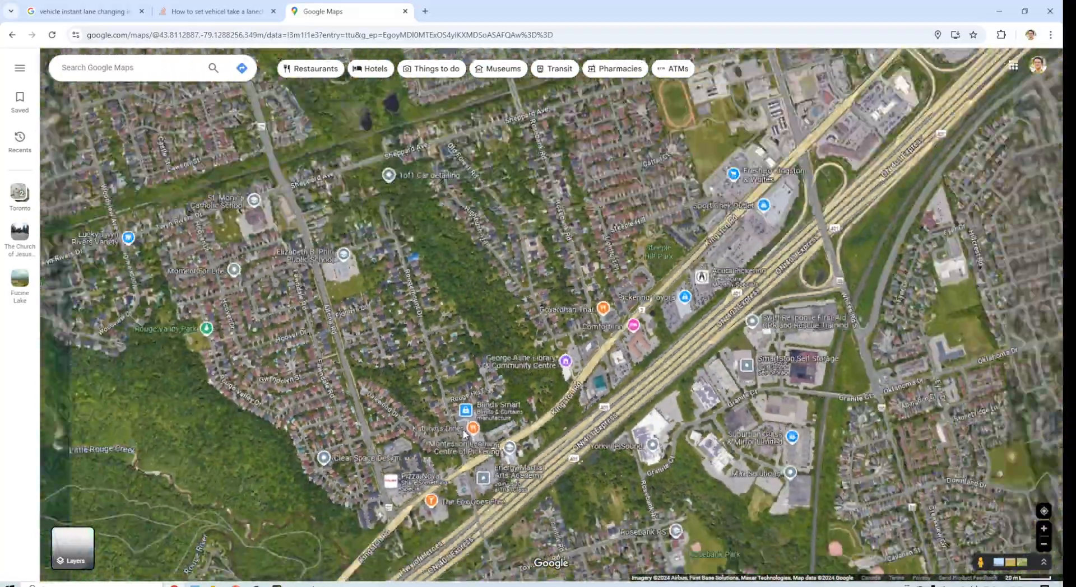
scroll(507, 399, up, 2)
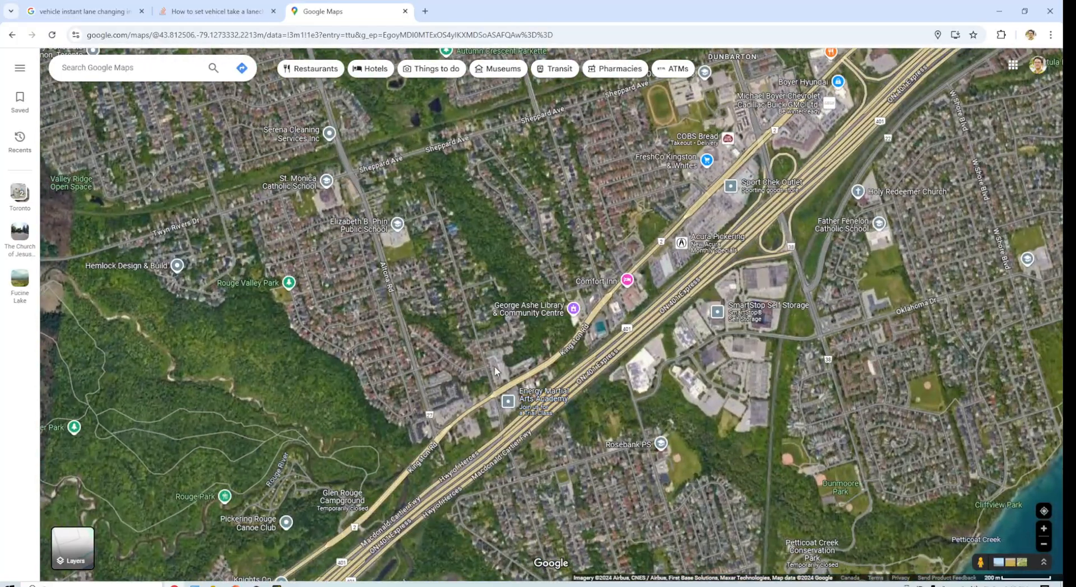
scroll(481, 323, up, 3)
scroll(481, 323, up, 3)
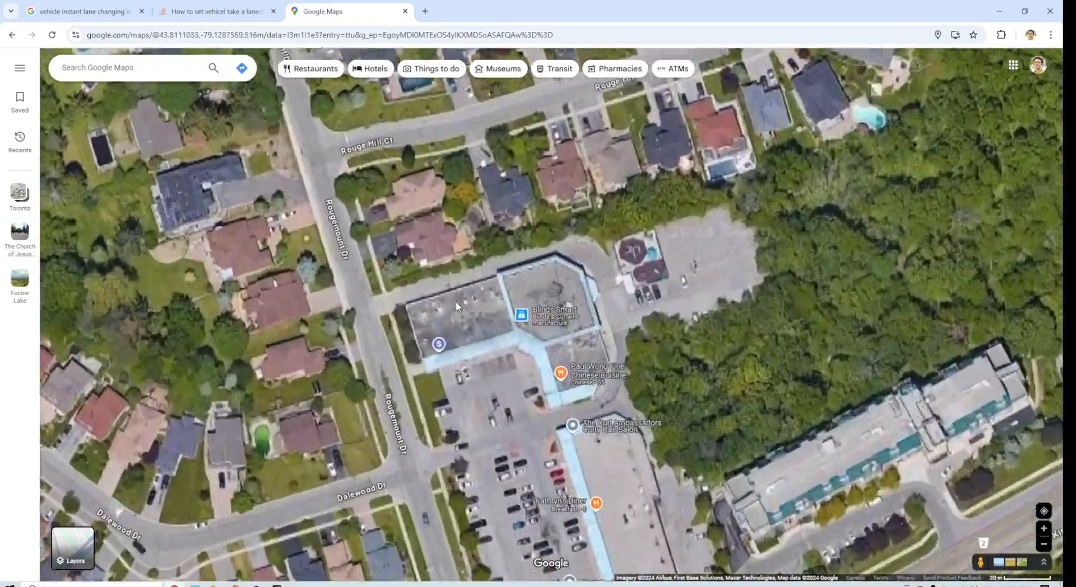
scroll(395, 311, up, 2)
right_click(395, 311)
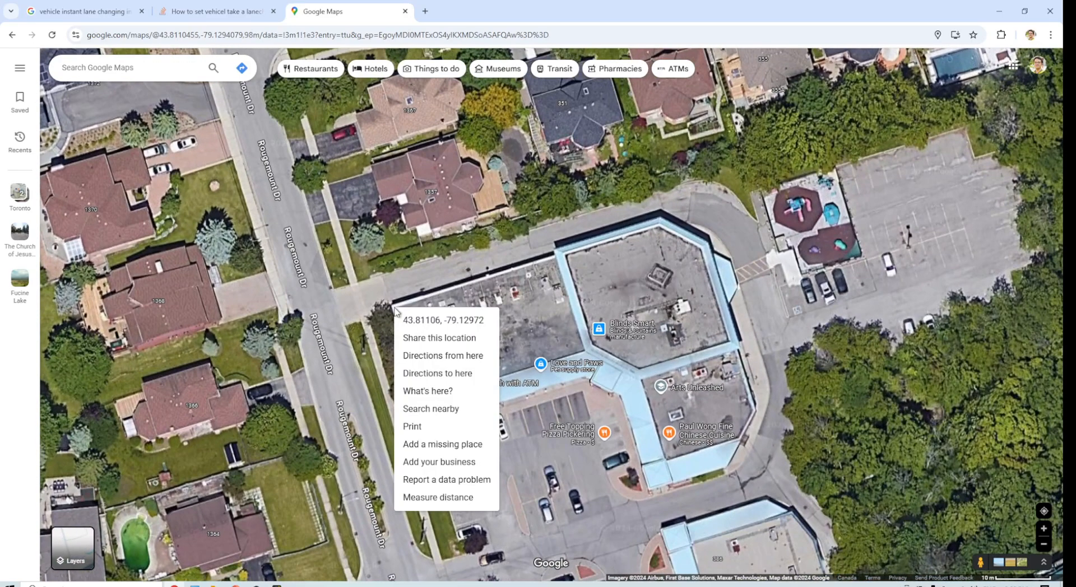
click(445, 496)
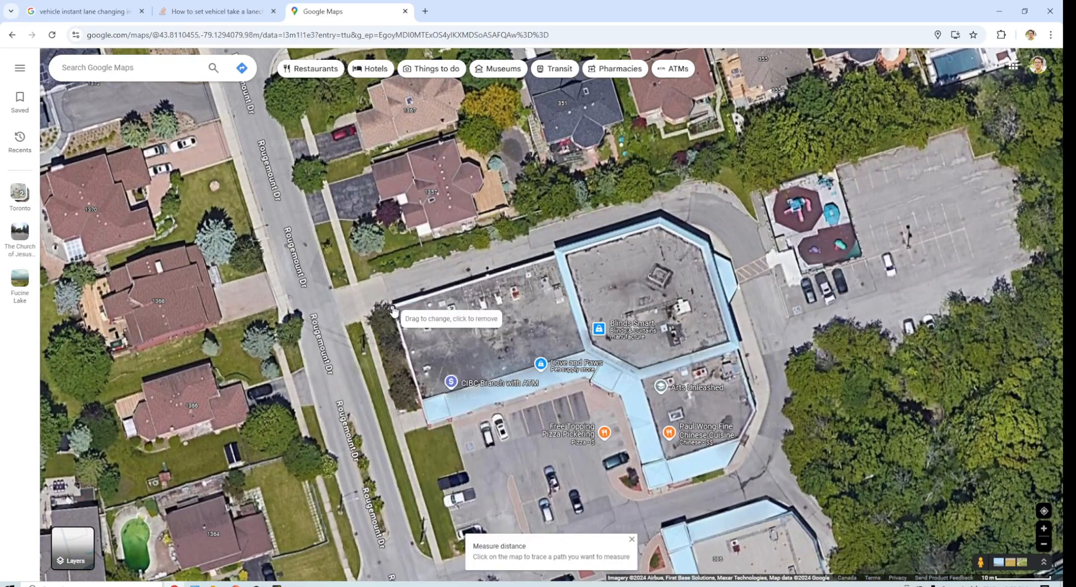
click(659, 223)
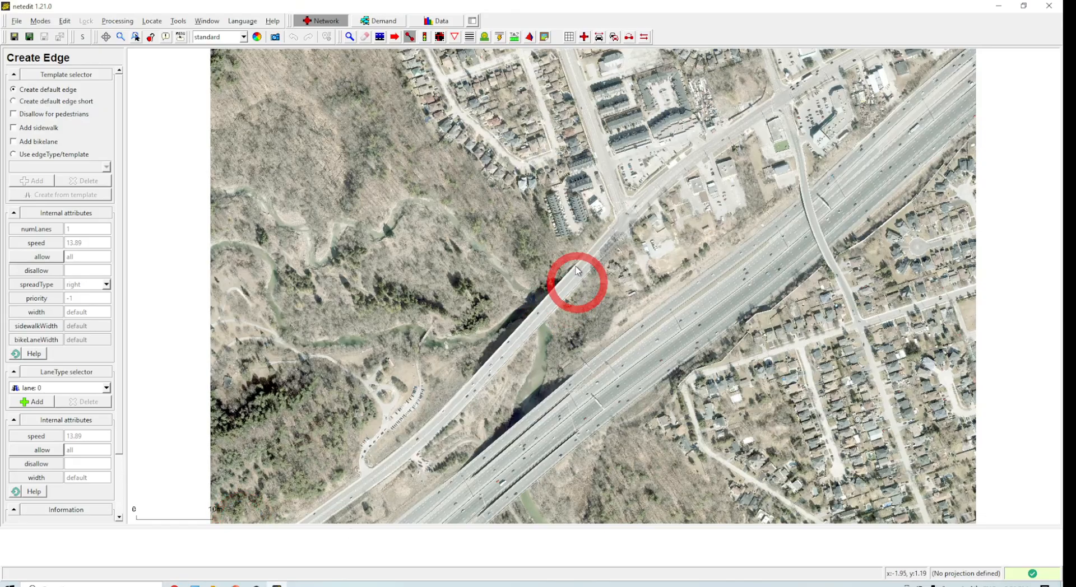
Step: Draw an edge about 4.5 m long along the building's north wall on the background image
scroll(589, 259, down, 3)
scroll(626, 80, up, 2)
scroll(627, 81, up, 2)
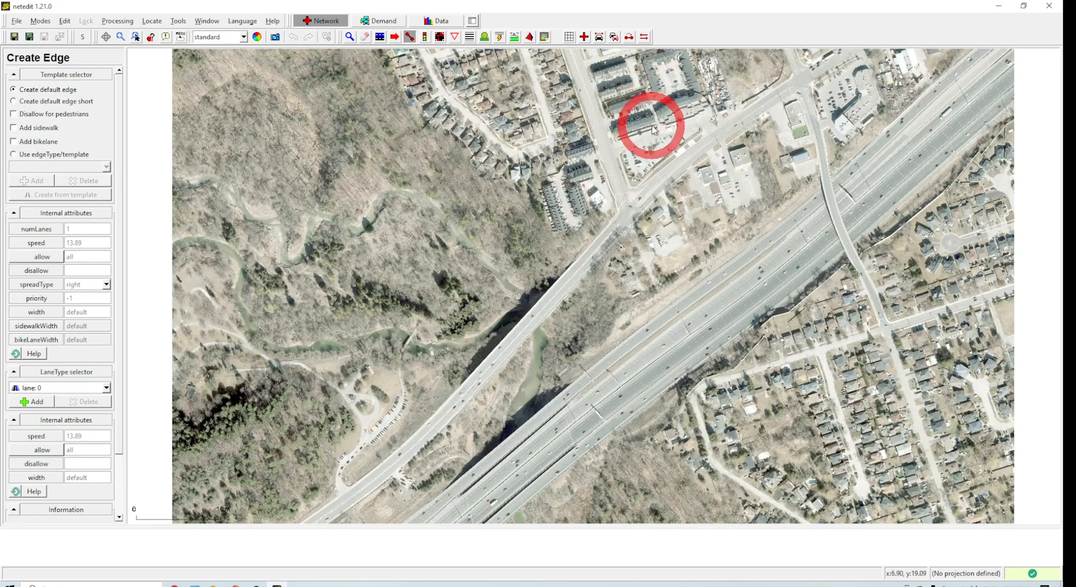
click(350, 39)
scroll(690, 158, up, 4)
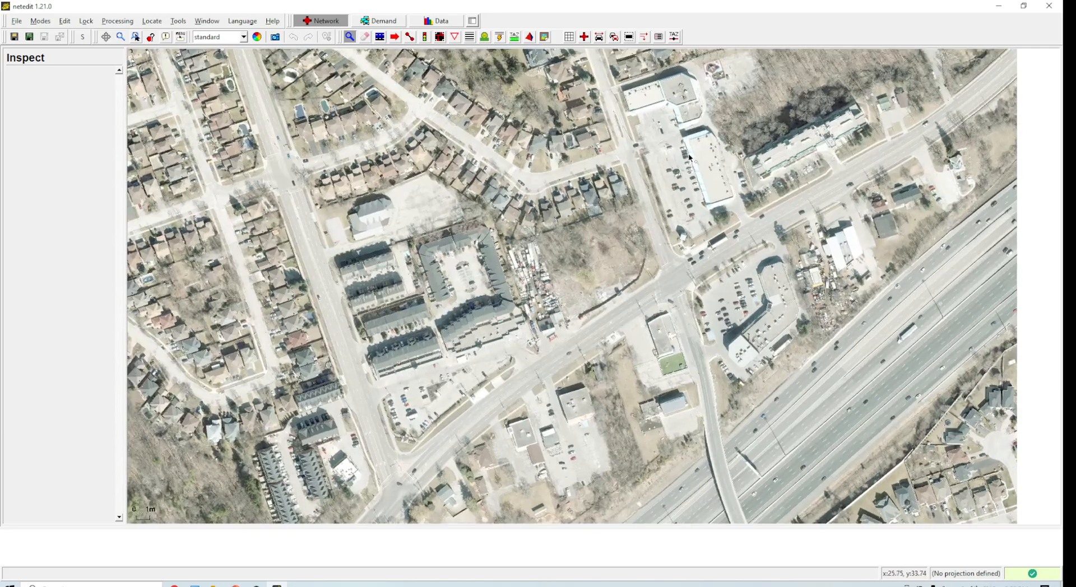
drag(690, 159, 667, 330)
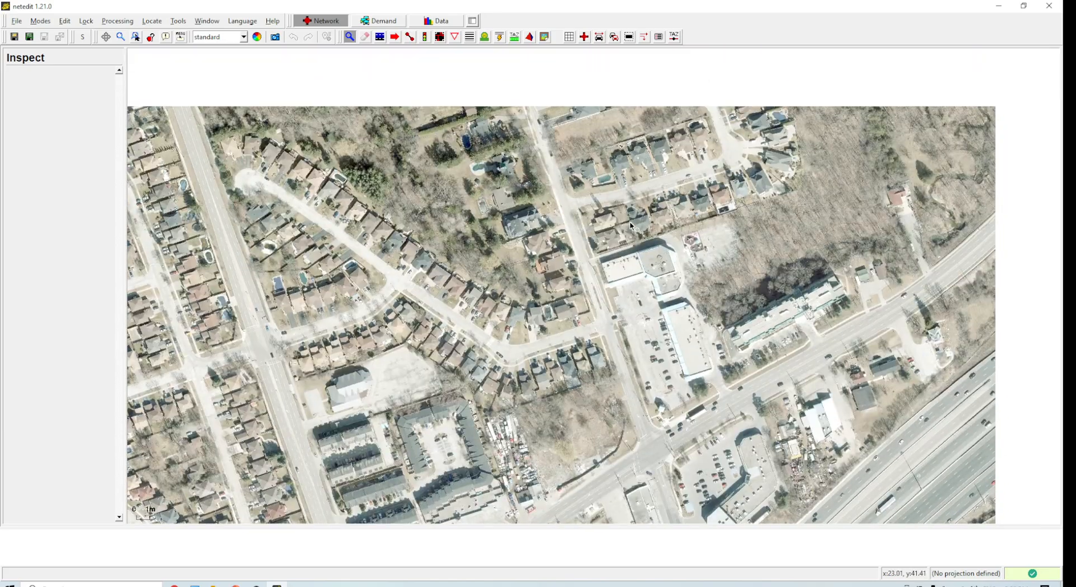
scroll(639, 264, up, 8)
drag(644, 259, 541, 276)
scroll(555, 276, up, 2)
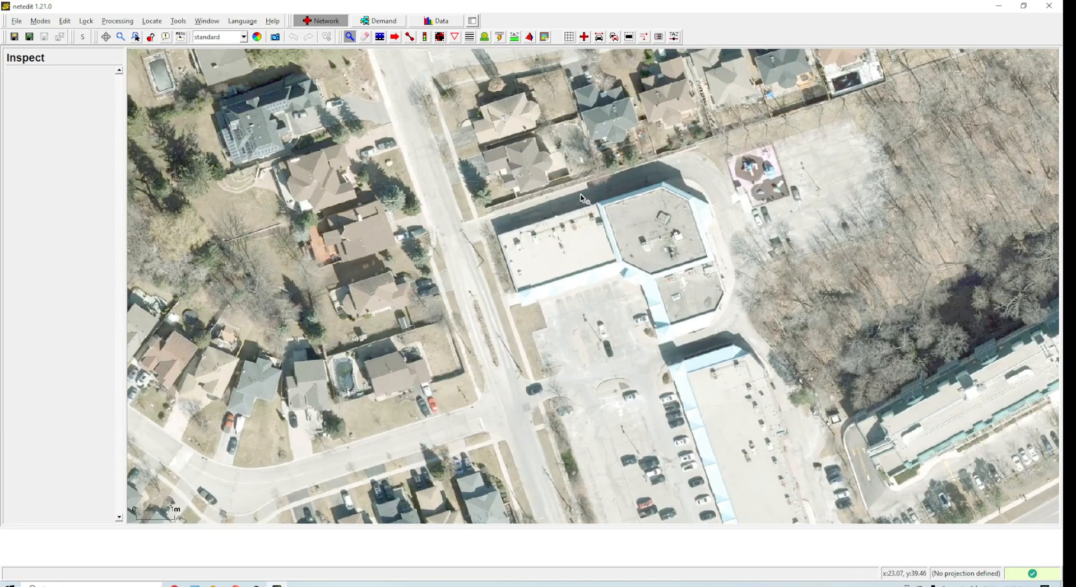
scroll(583, 199, up, 1)
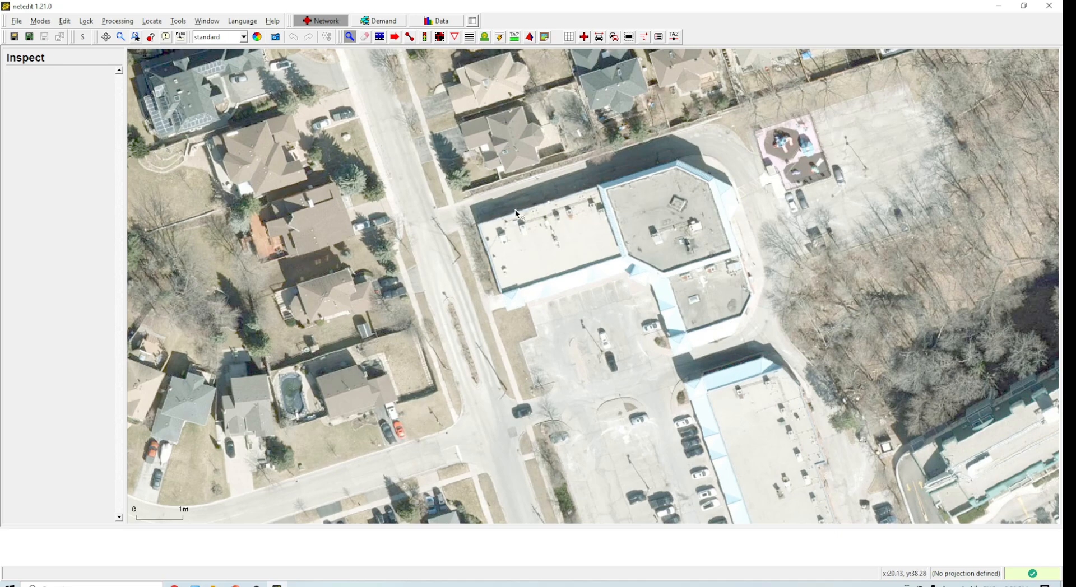
click(410, 38)
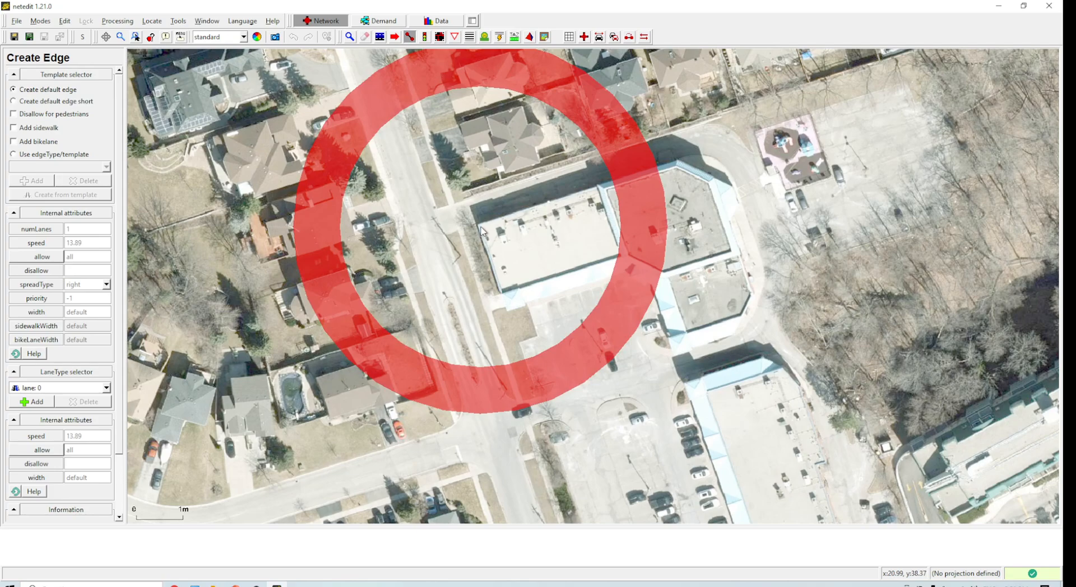
click(482, 232)
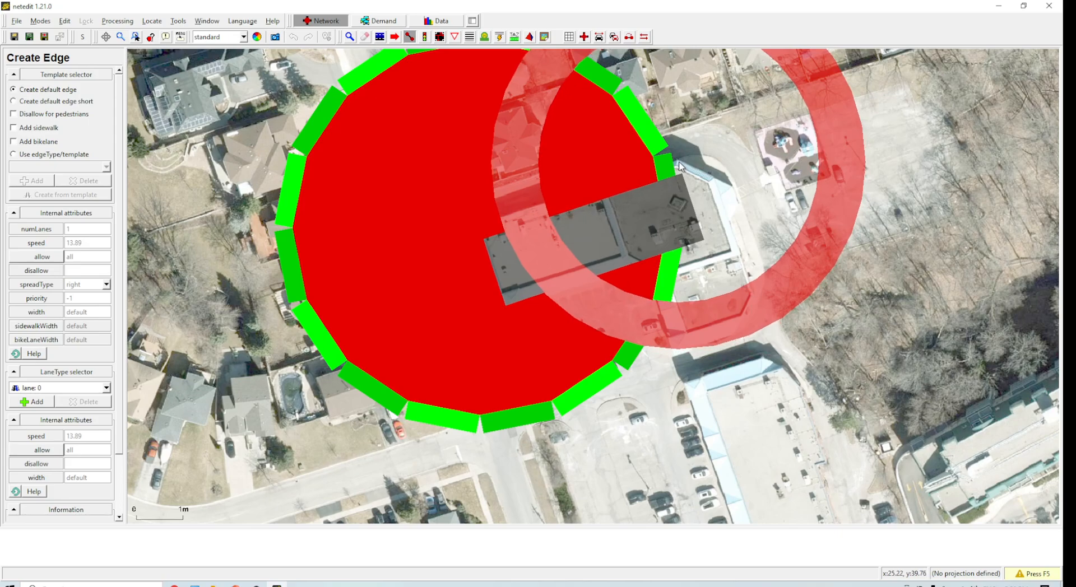
click(659, 193)
Step: Hide junction shapes and inspect the new edge's attributes
scroll(657, 191, down, 3)
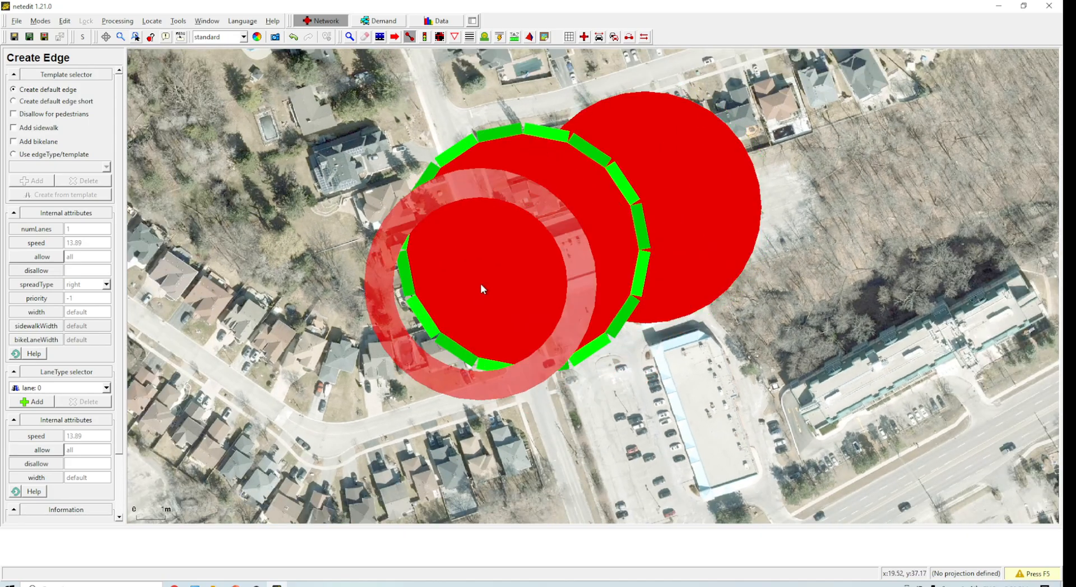
click(584, 37)
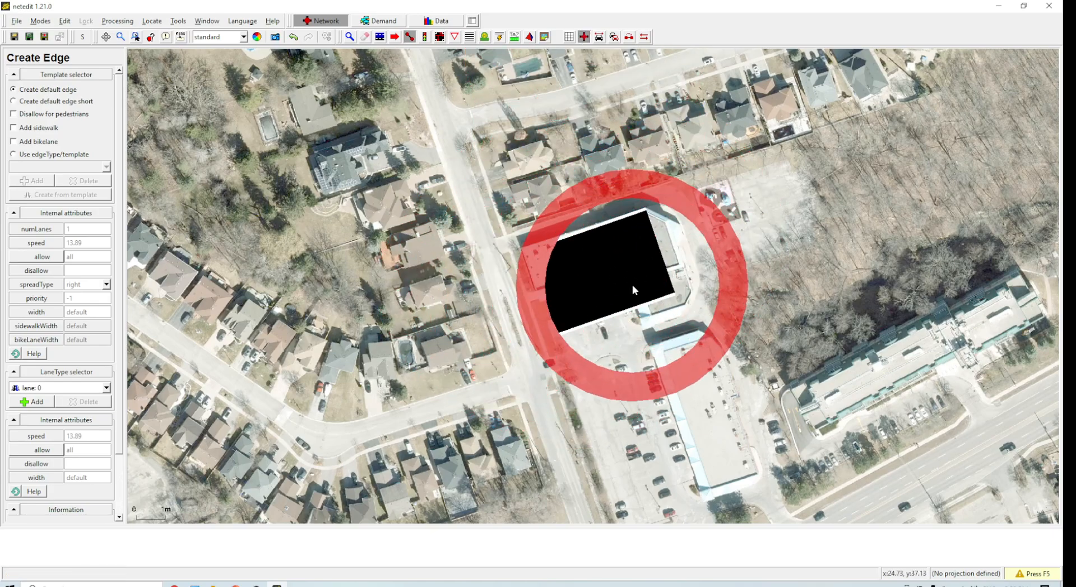
click(350, 37)
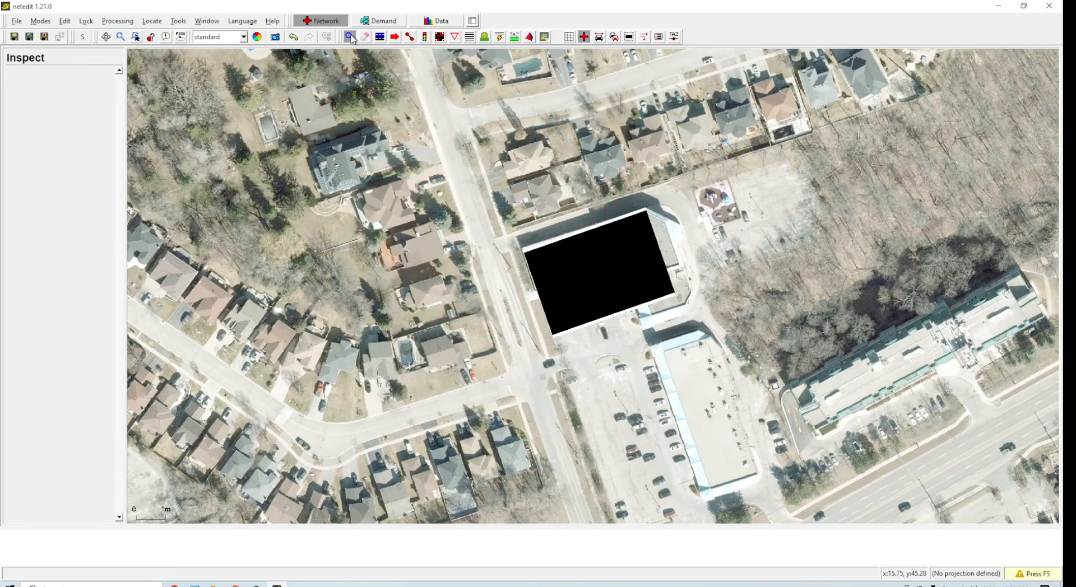
click(578, 288)
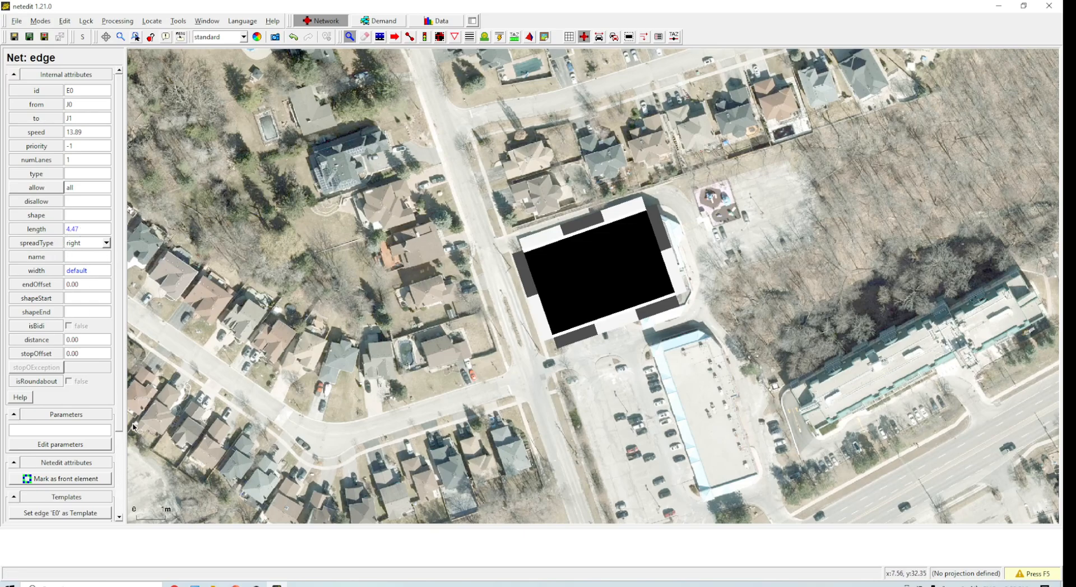
Step: Open Calculator and divide 51 by 4.47
click(89, 585)
text(calc)
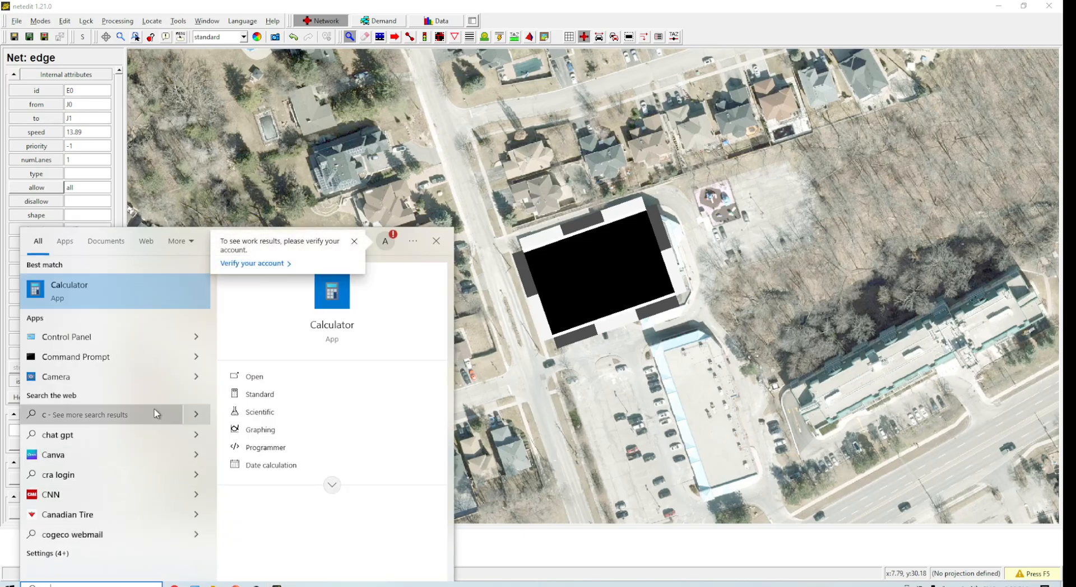
click(141, 301)
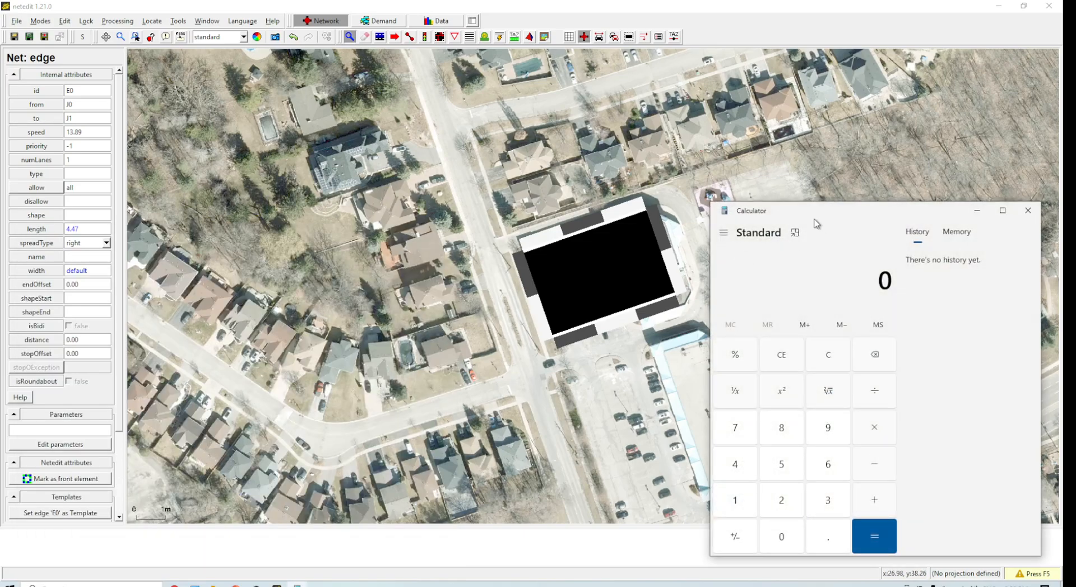
drag(814, 218, 773, 201)
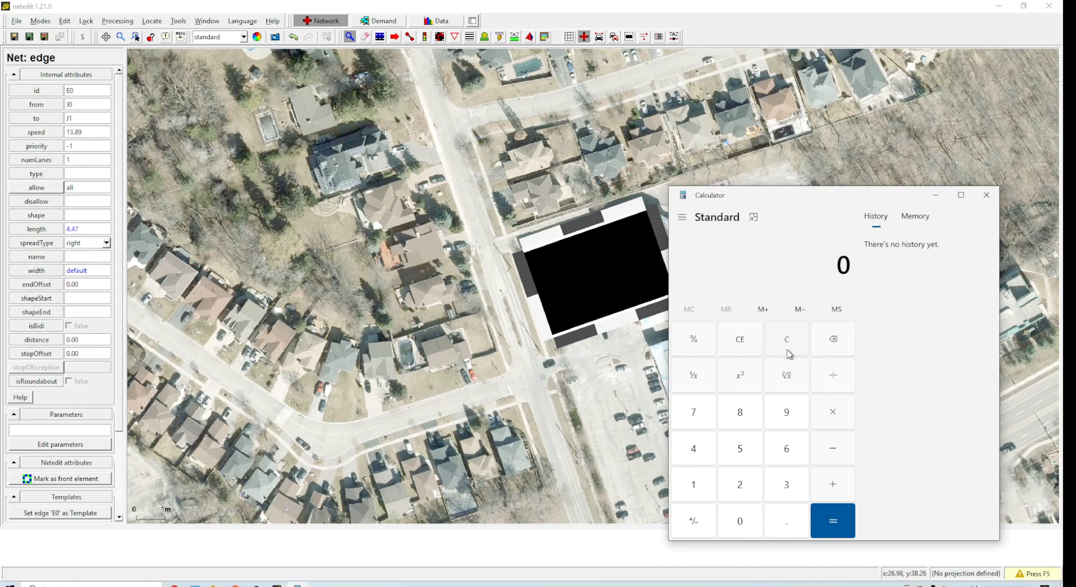
text(51 ÷ 4.47)
key(Return)
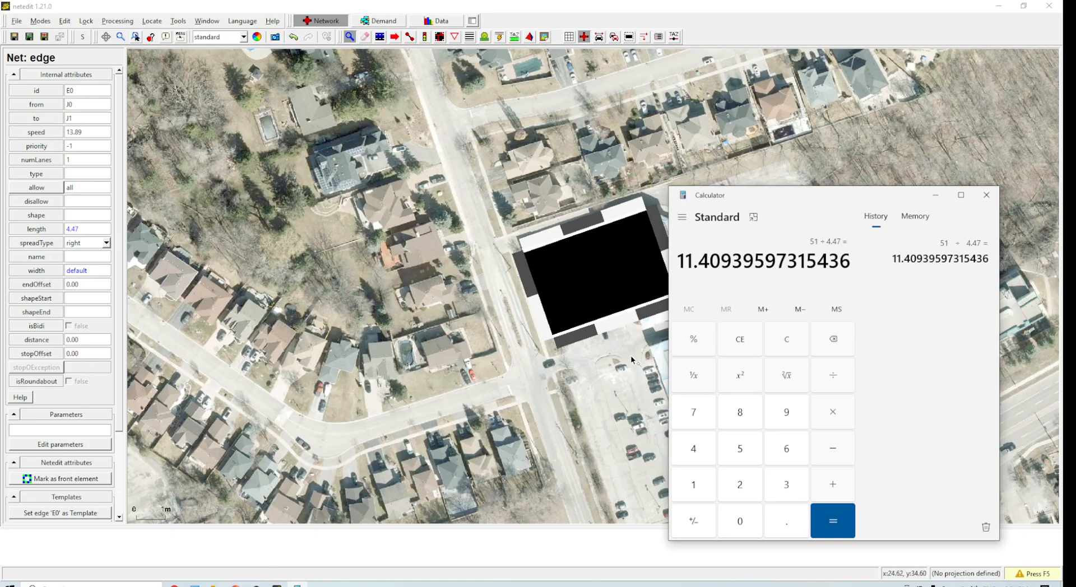
Step: Open the View Settings decals table for the background image
scroll(632, 359, down, 5)
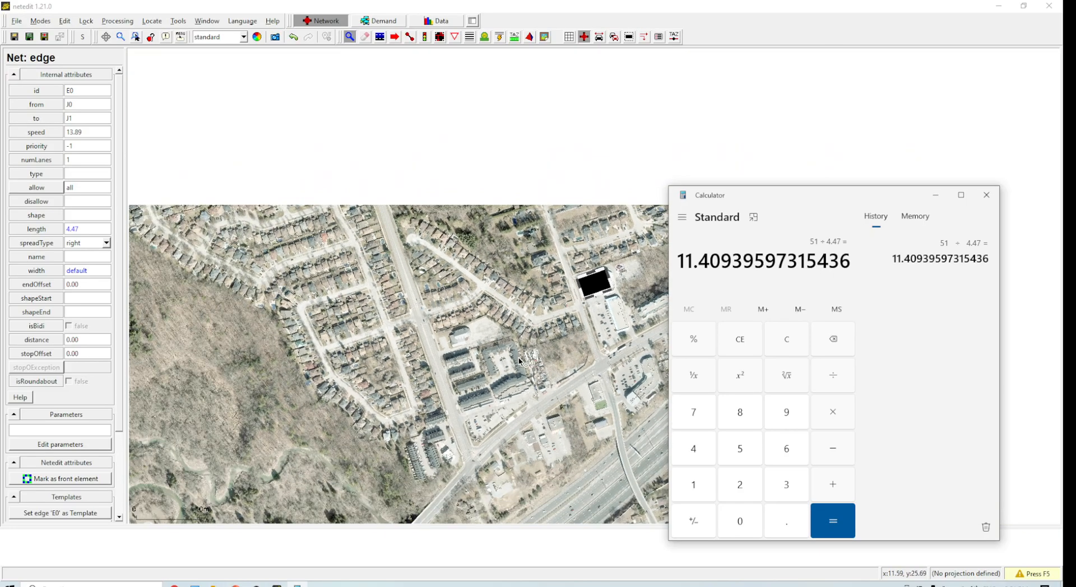
scroll(519, 358, down, 4)
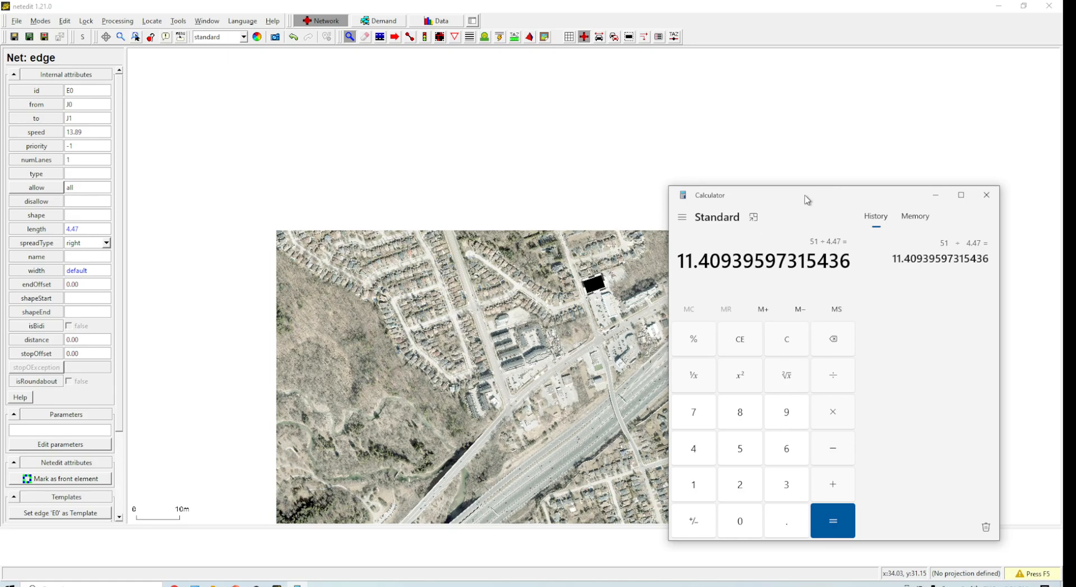
drag(805, 197, 0, 126)
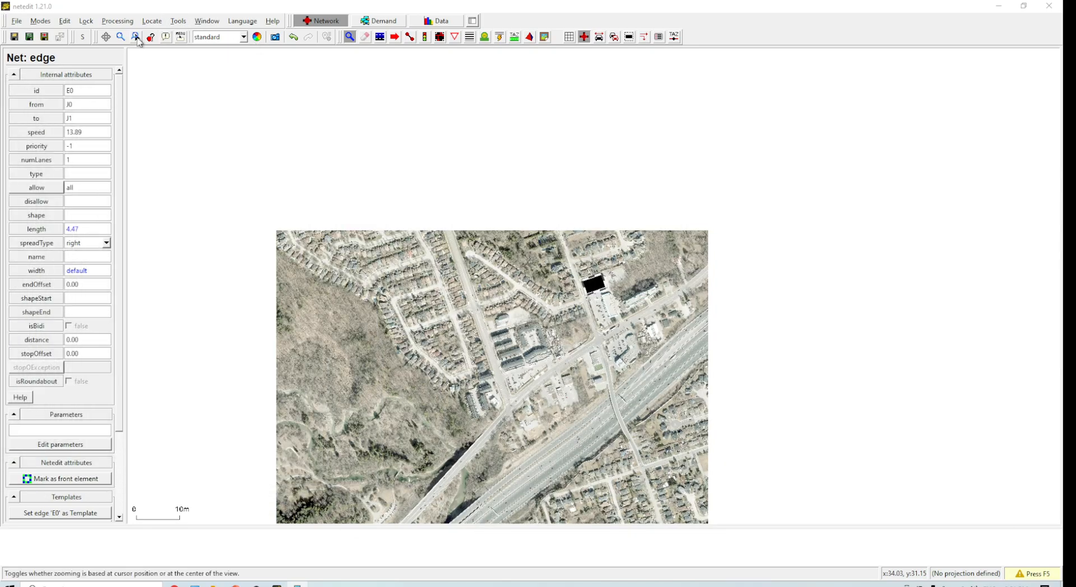
click(65, 21)
click(124, 177)
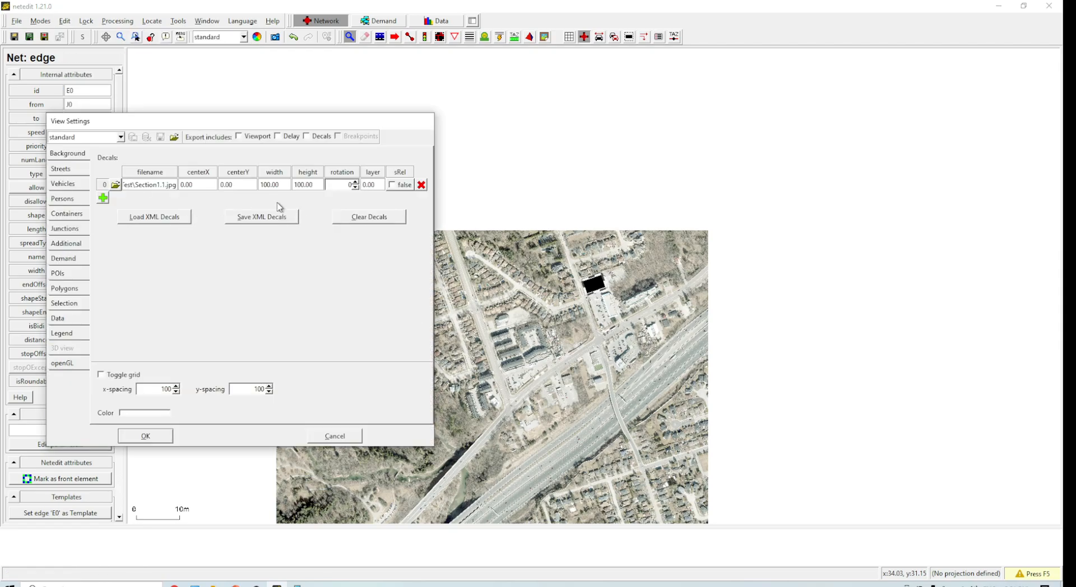
drag(273, 123, 350, 114)
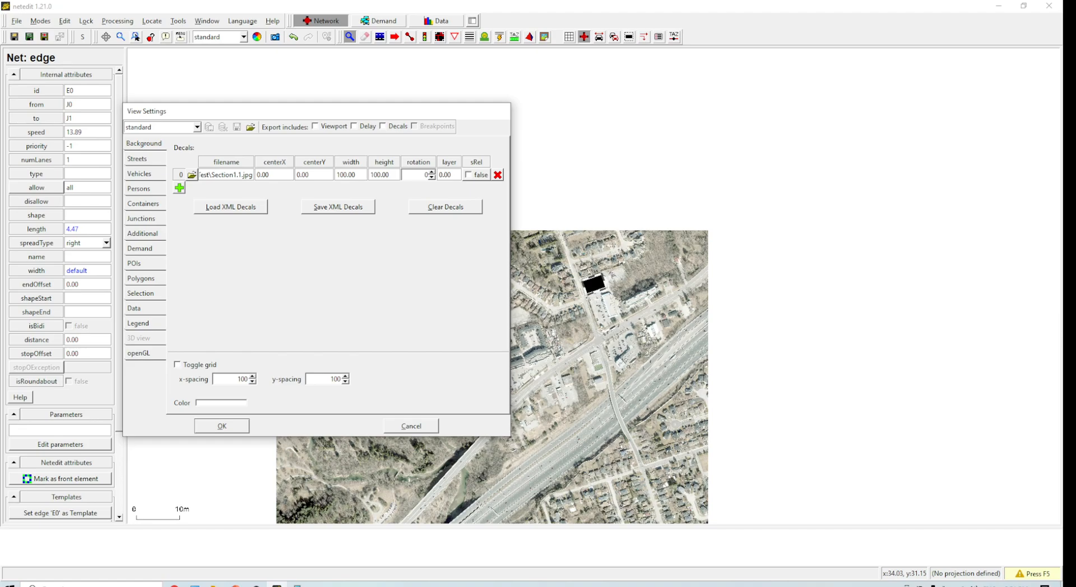
Step: Multiply the calculator result by 100
key(alt+Tab)
drag(228, 150, 715, 115)
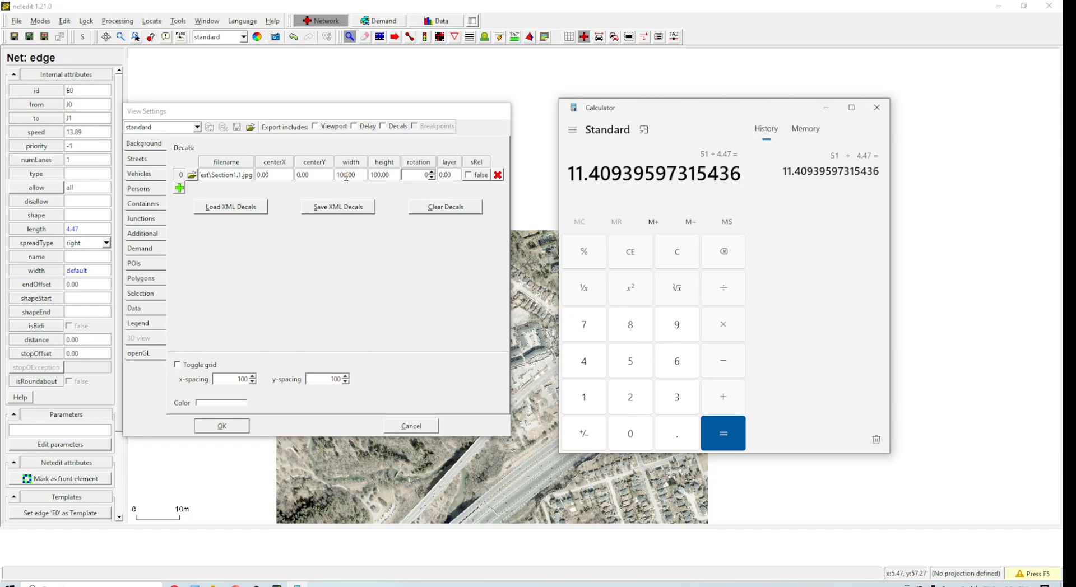
scroll(533, 483, down, 3)
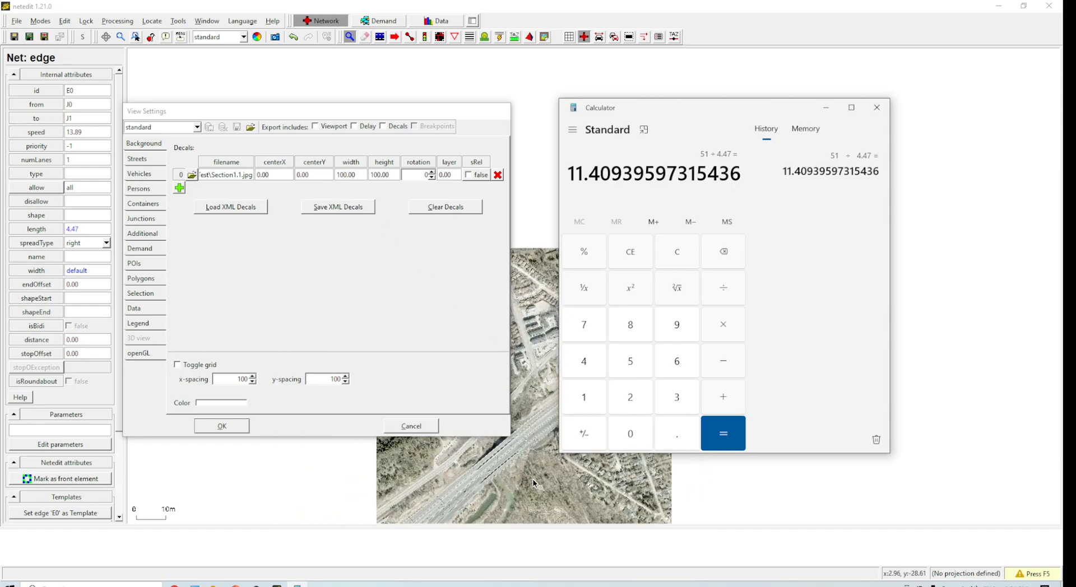
click(350, 174)
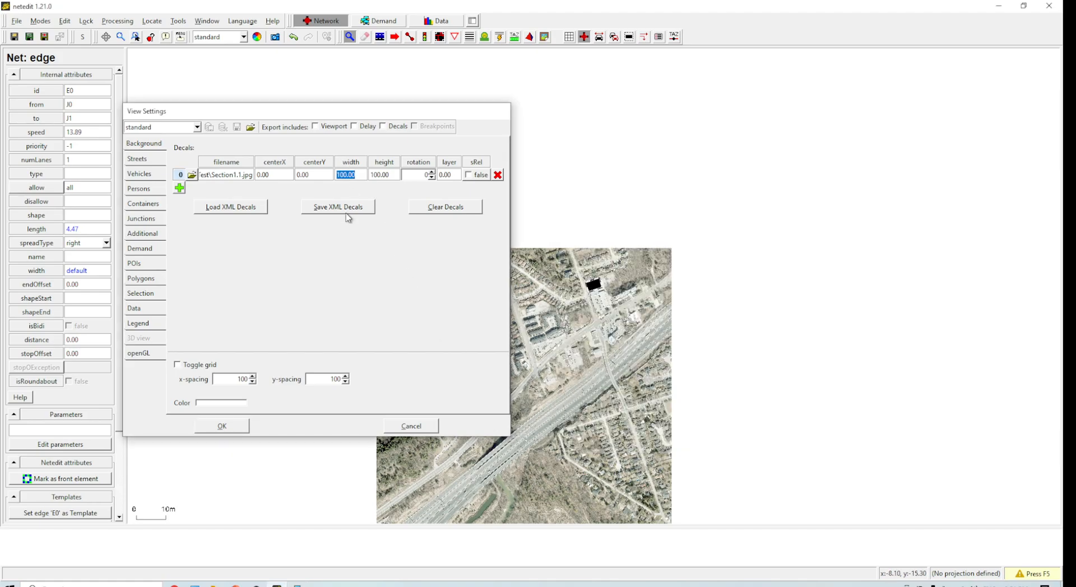
click(297, 586)
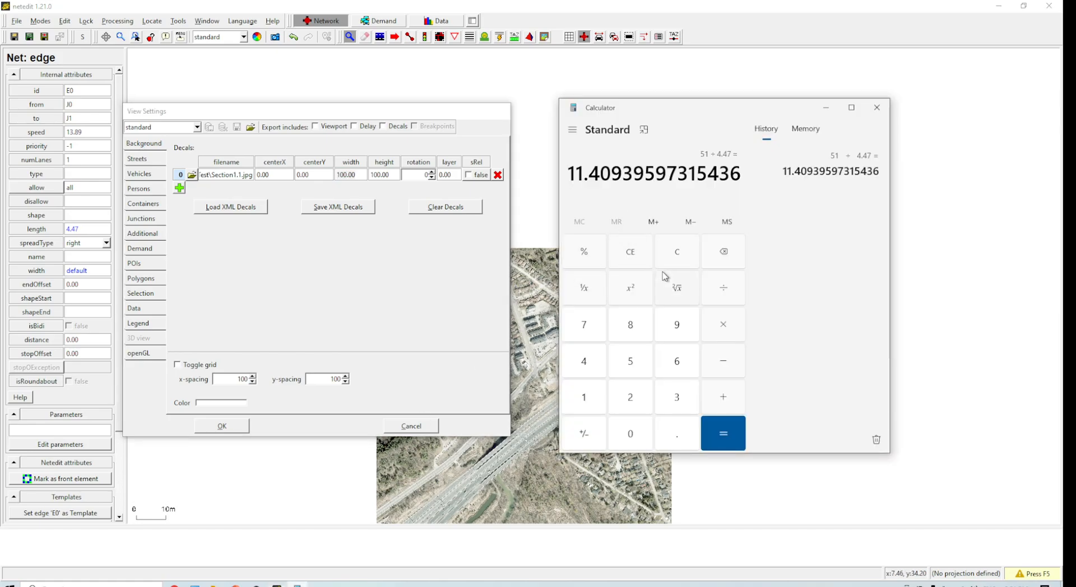
text(*100)
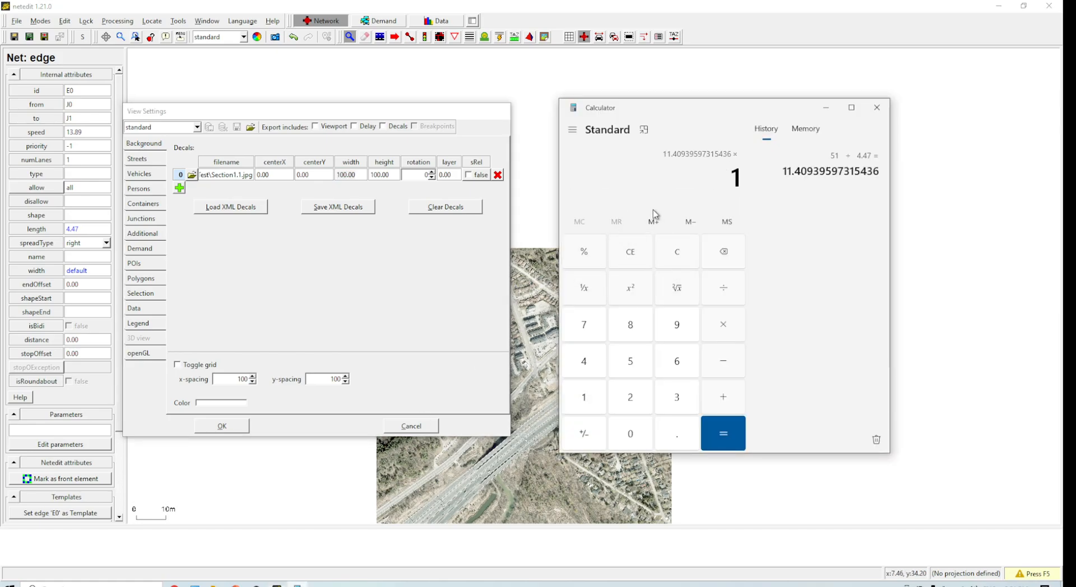
key(Return)
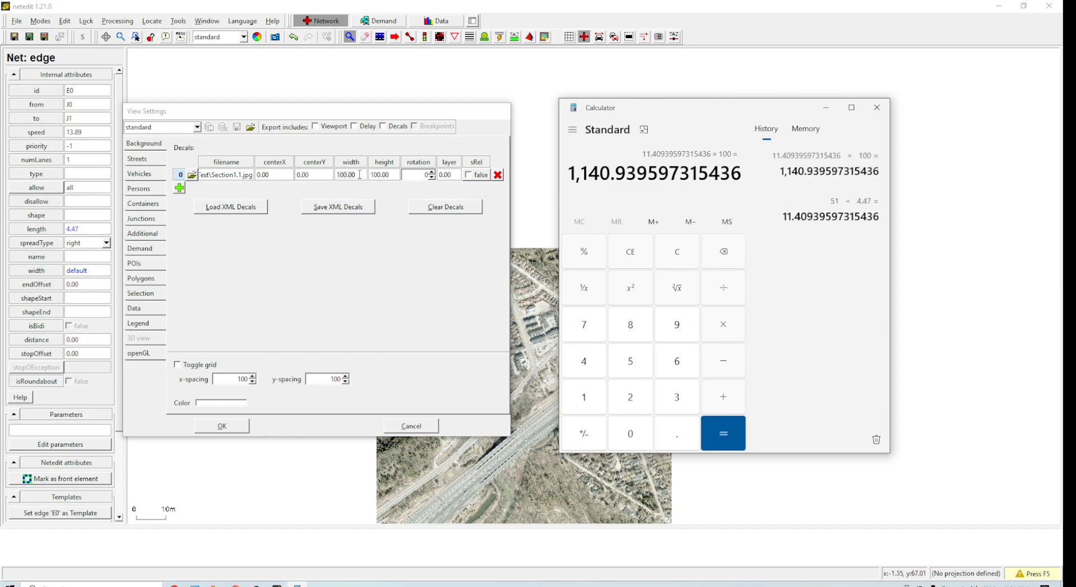
Step: Copy the calculator result and set the background decal's width to 1140.9
double_click(604, 183)
click(600, 182)
drag(571, 175, 755, 179)
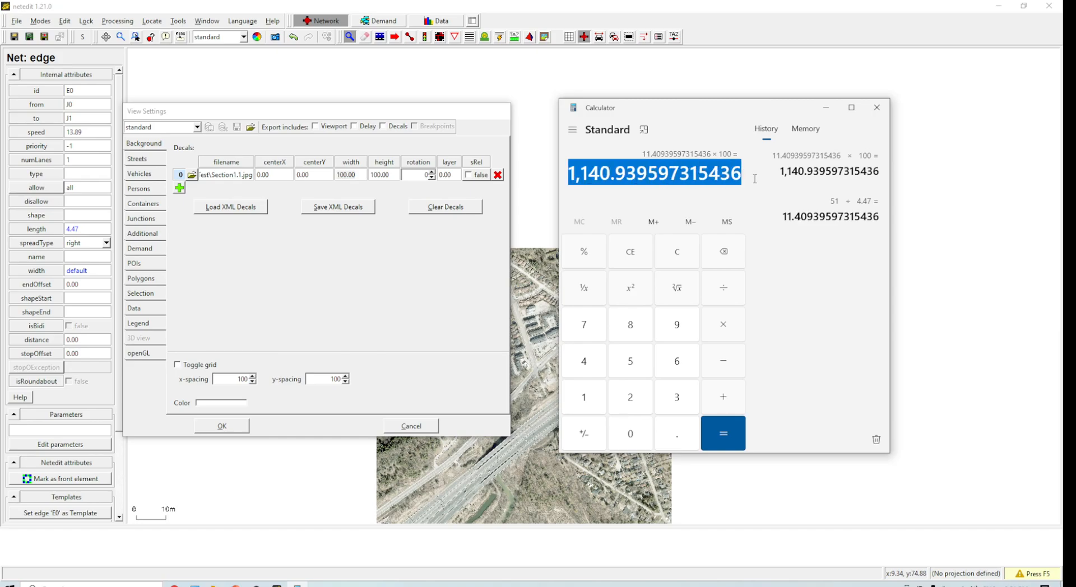
click(345, 176)
double_click(346, 176)
key(BackSpace)
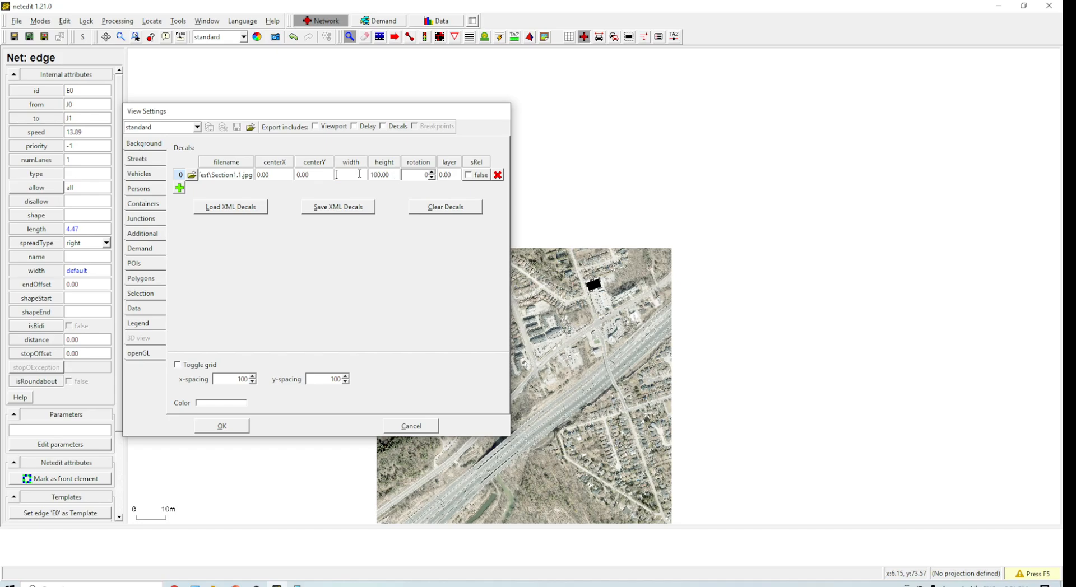
click(299, 584)
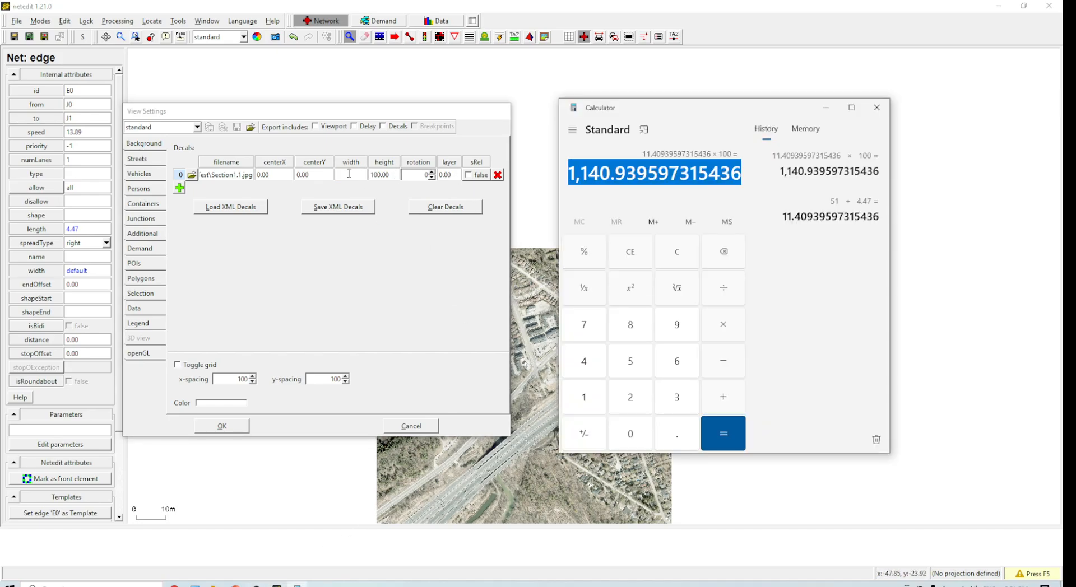
click(299, 584)
click(298, 584)
click(298, 584)
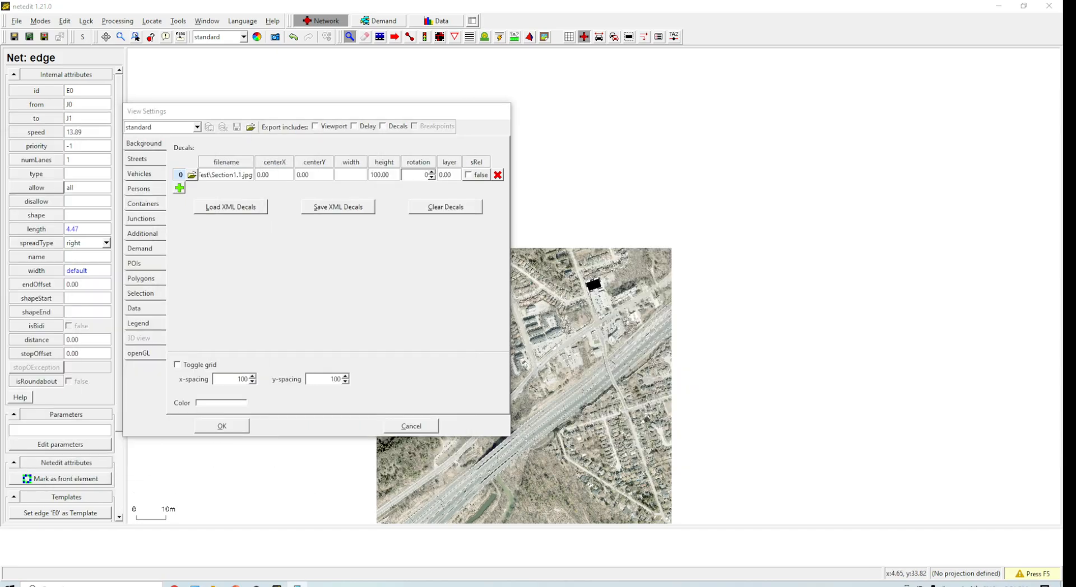
click(352, 174)
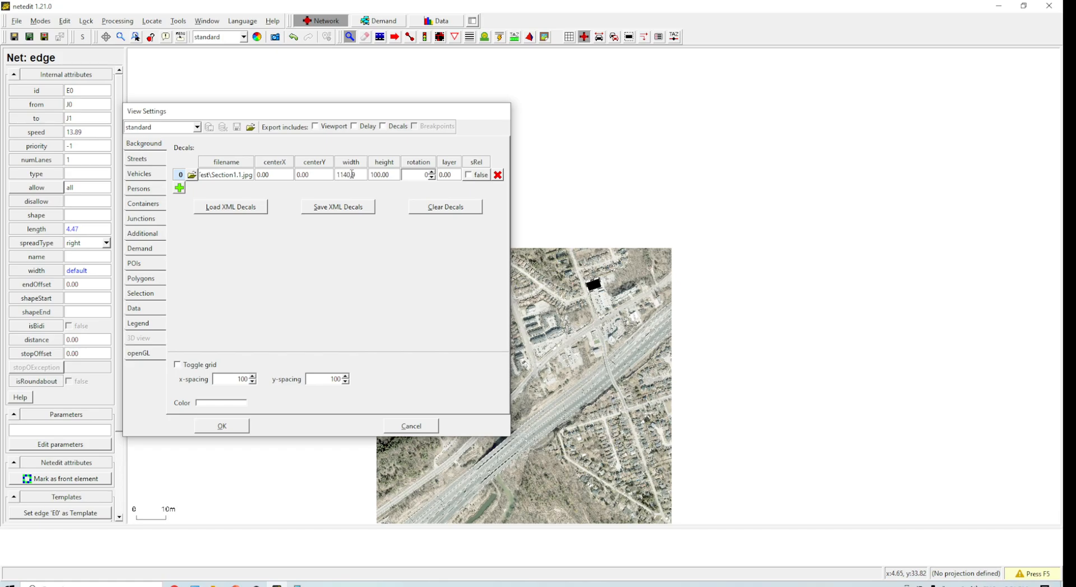
Step: Clear and re-enter the decal's height, then apply the view settings
click(395, 175)
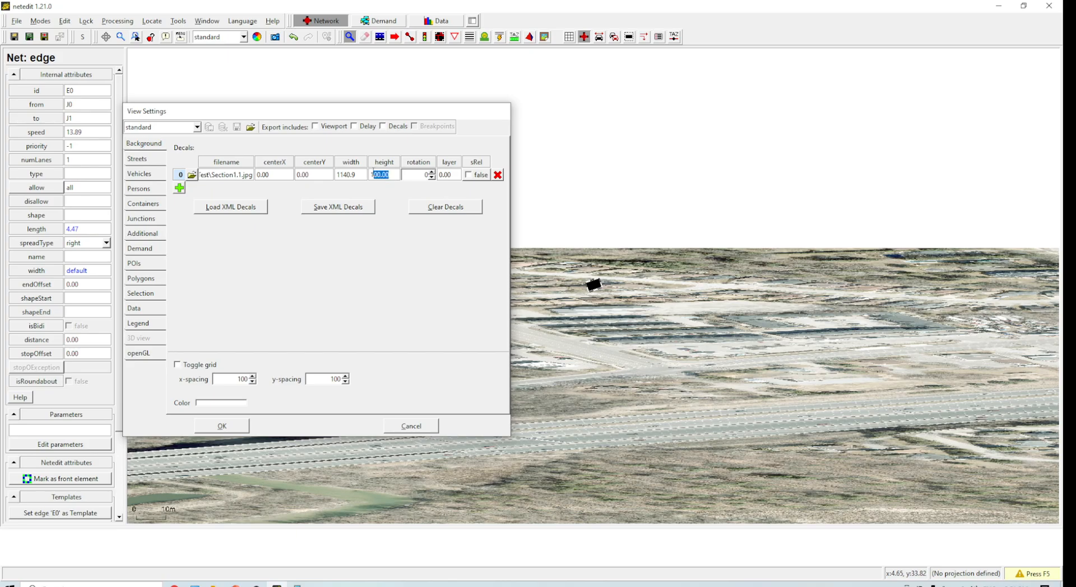
key(BackSpace)
key(Return)
click(222, 426)
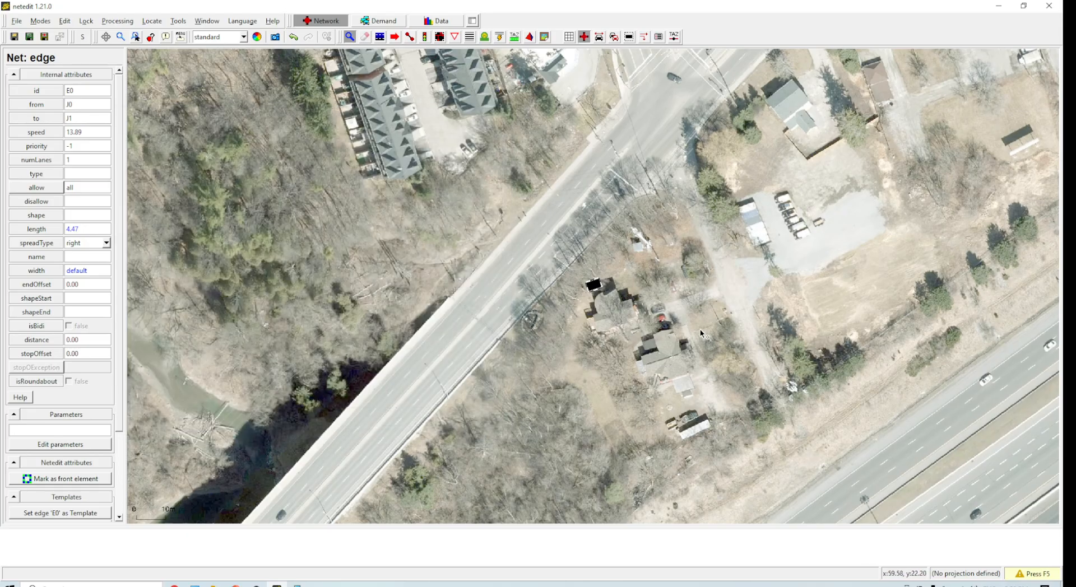
Step: Draw a test edge about 51 m long along the building's north wall on the rescaled image
scroll(627, 305, down, 5)
scroll(626, 304, up, 5)
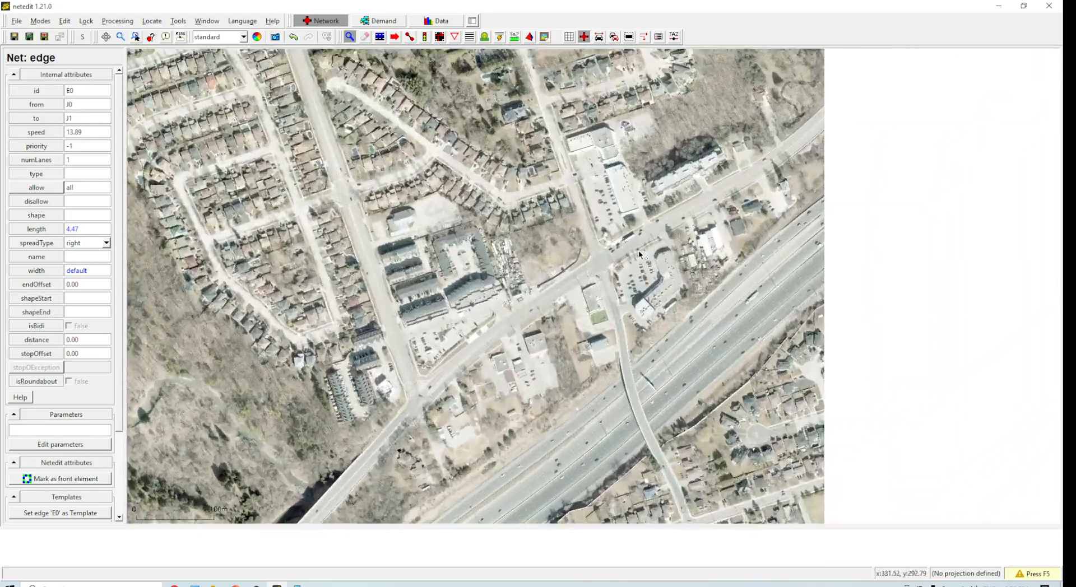
scroll(533, 194, up, 5)
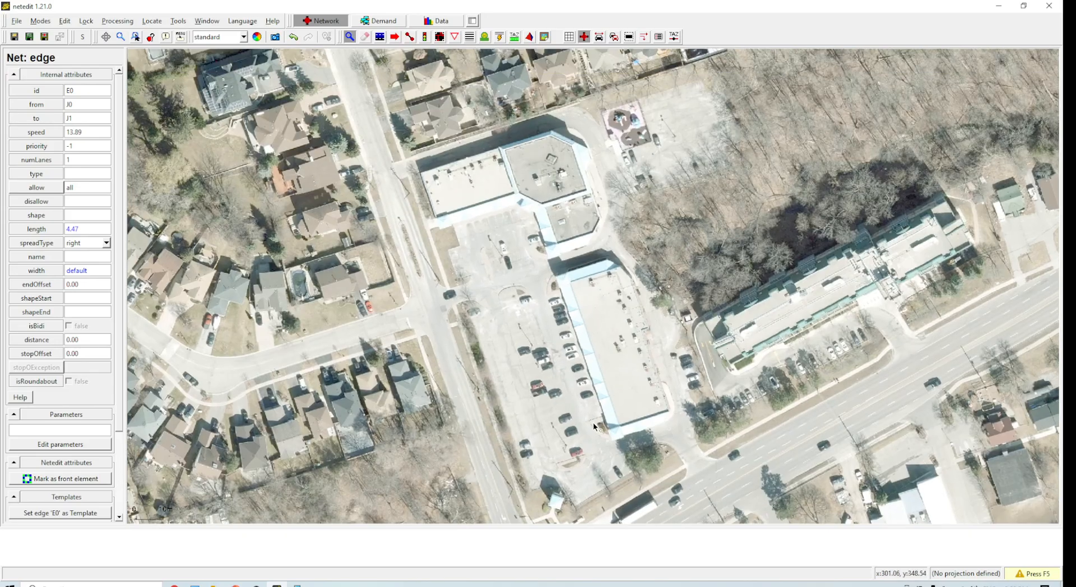
scroll(501, 281, up, 3)
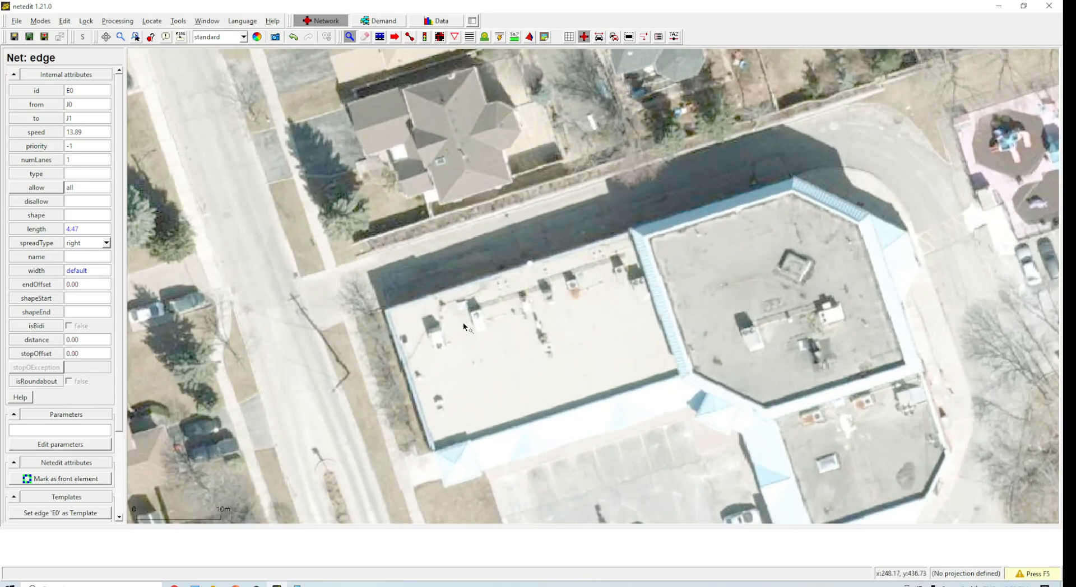
click(409, 36)
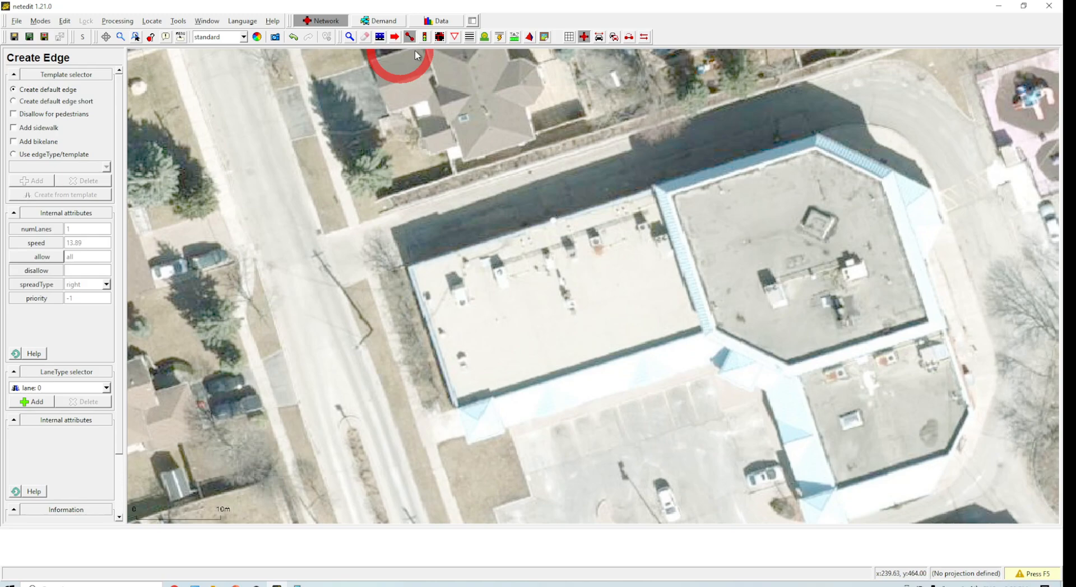
click(412, 275)
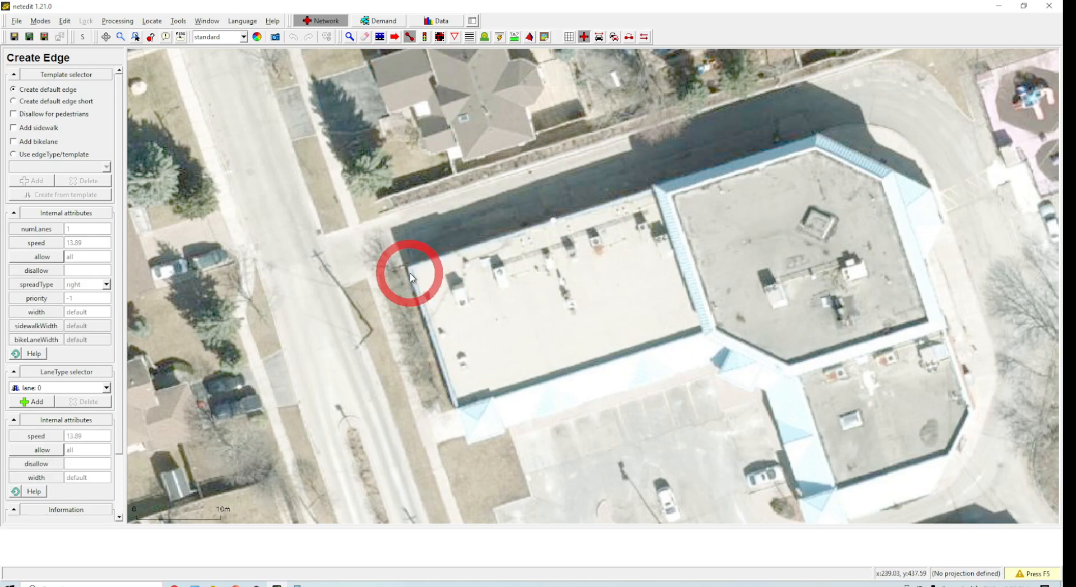
click(819, 148)
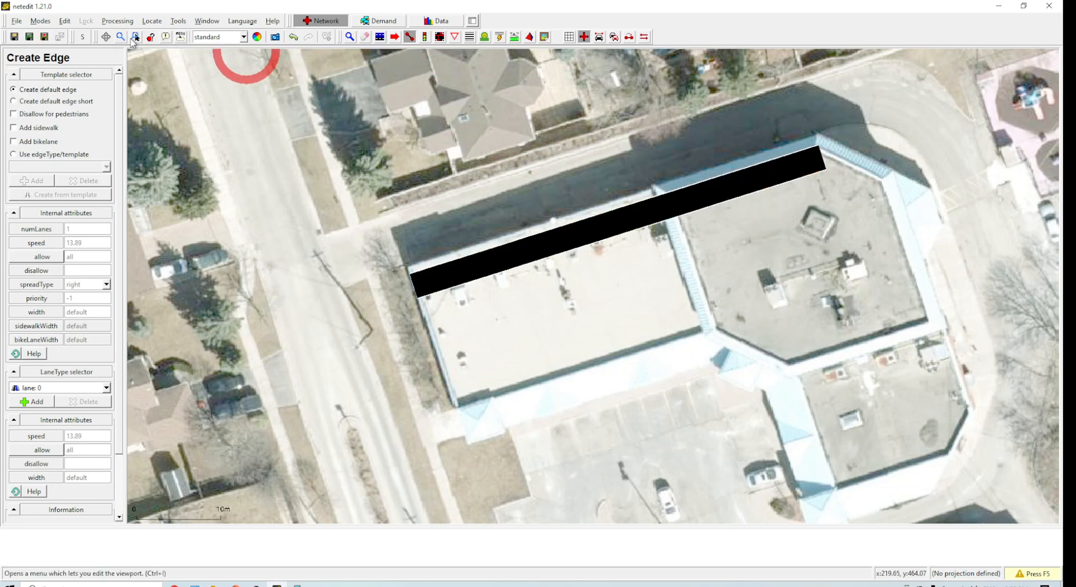
Step: Inspect the test edge's attributes, then delete it
click(351, 38)
click(481, 269)
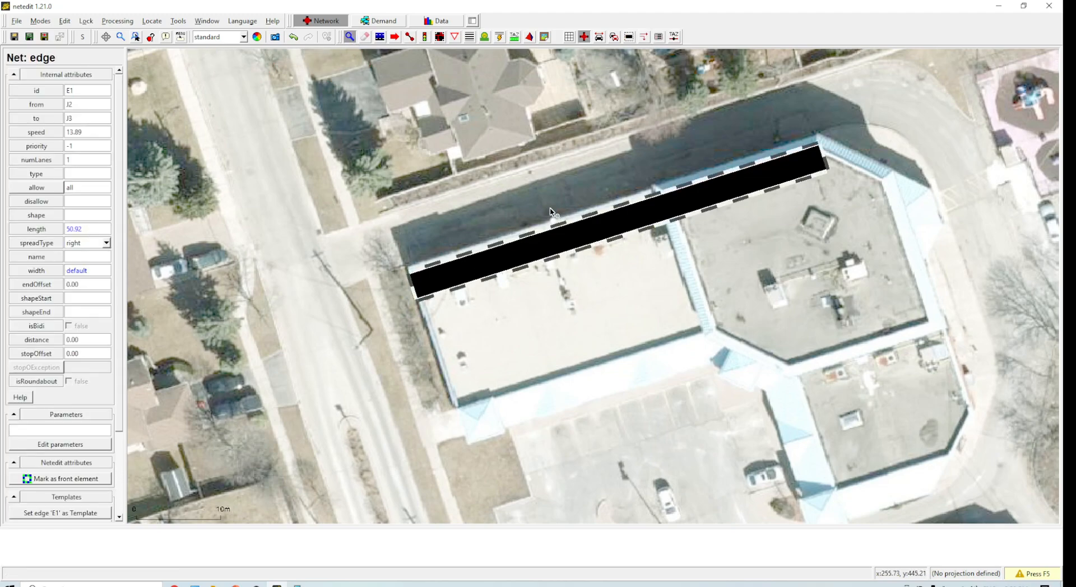
scroll(551, 211, down, 2)
key(Delete)
scroll(583, 280, down, 8)
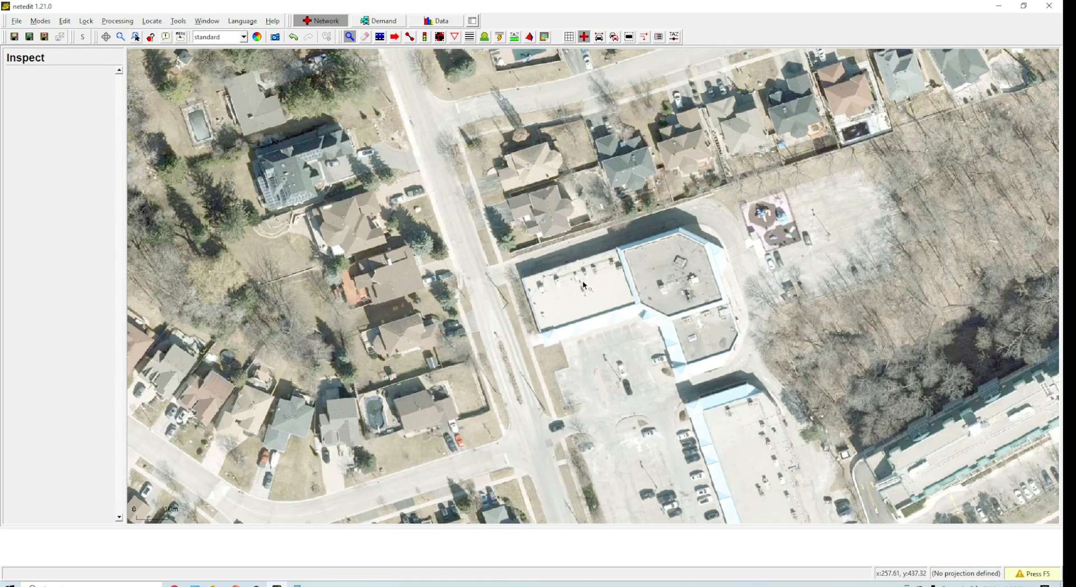
Step: Draw an edge along the main road southwest of the intersection, then undo it
scroll(610, 236, up, 10)
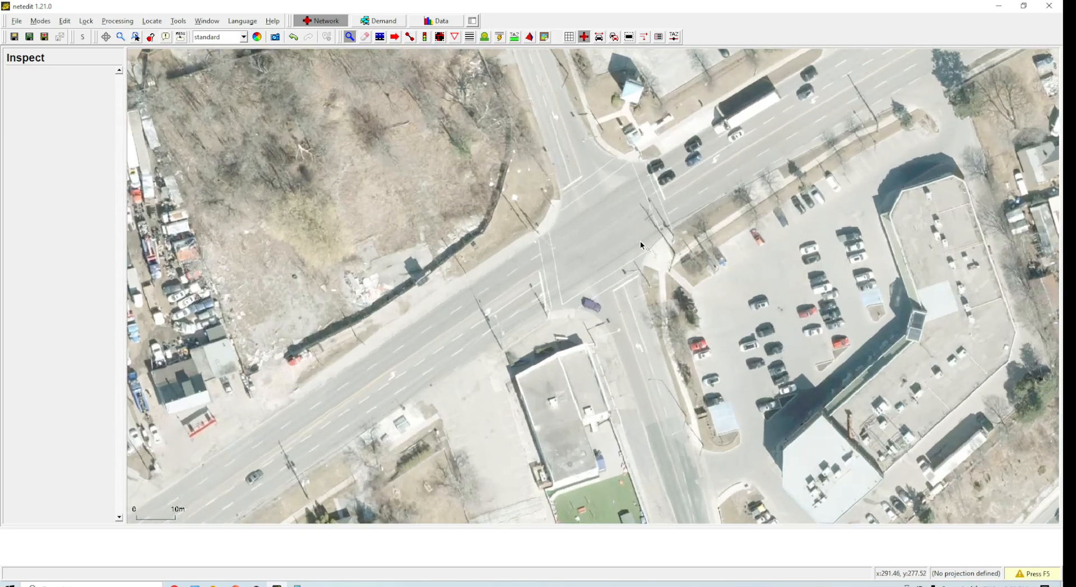
drag(629, 319, 572, 278)
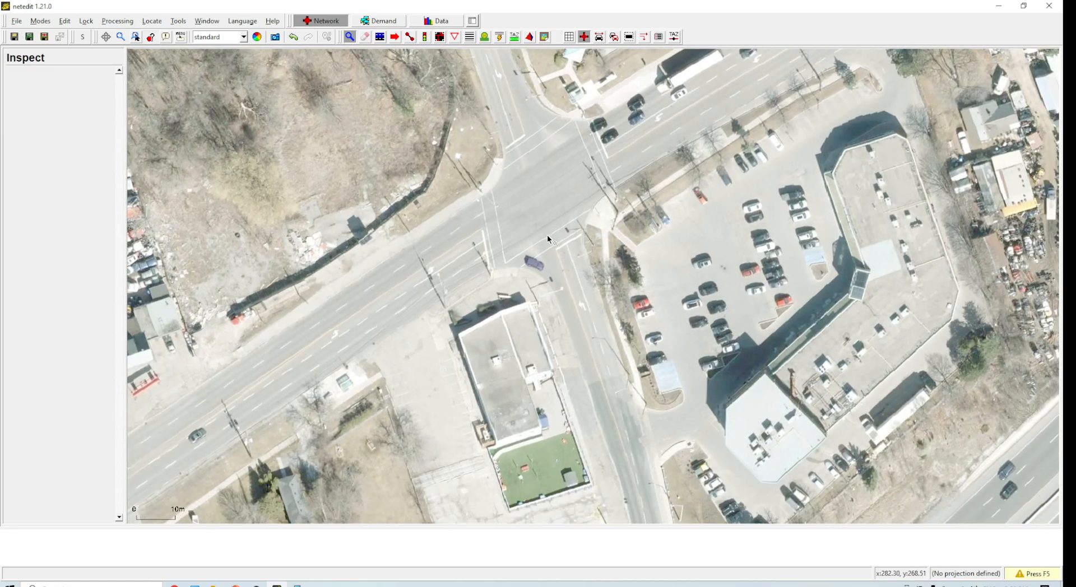
drag(501, 280, 491, 286)
scroll(487, 195, down, 1)
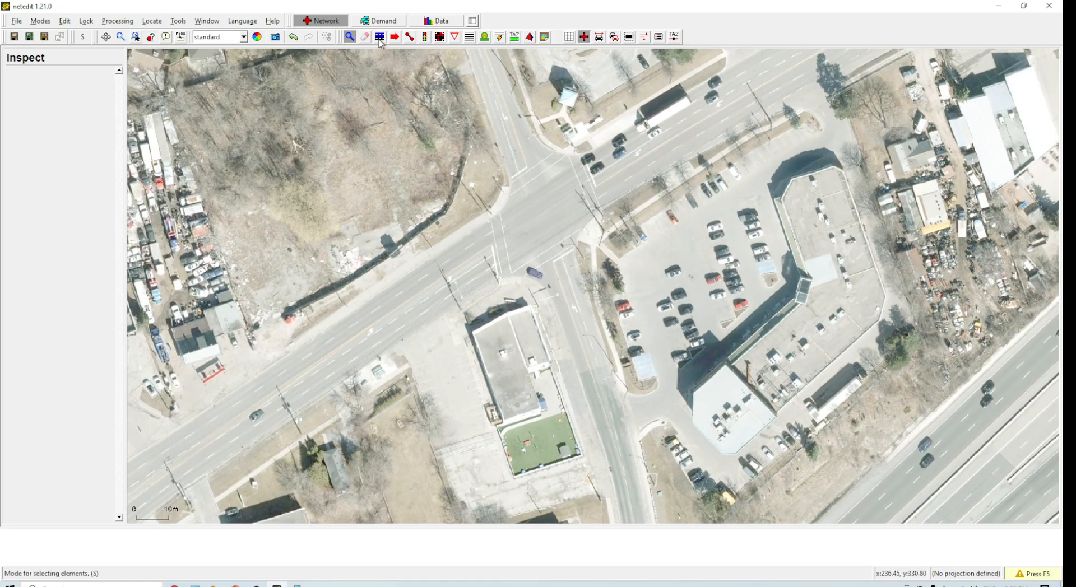
click(412, 41)
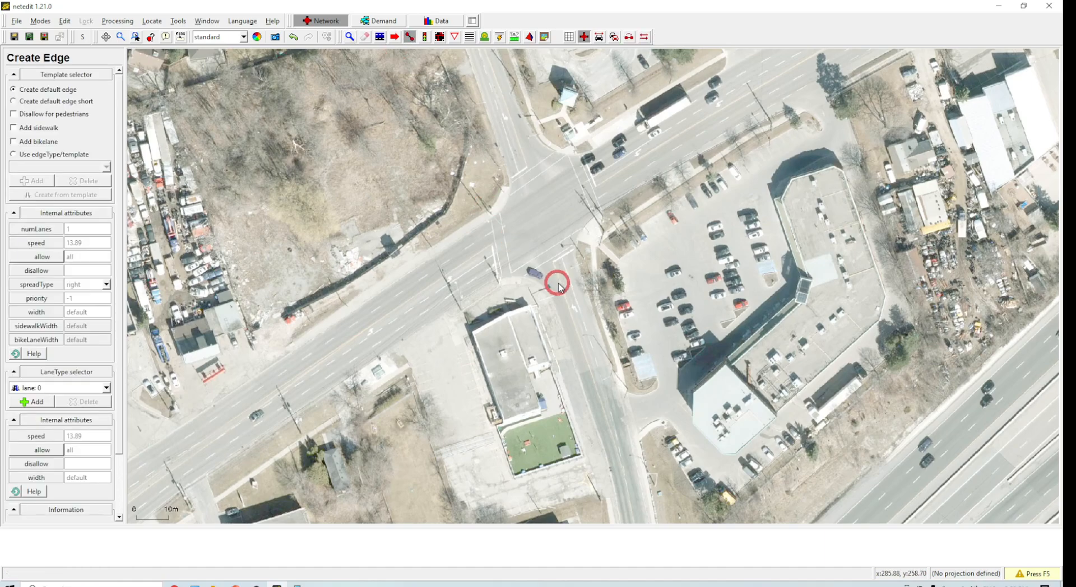
scroll(589, 263, down, 1)
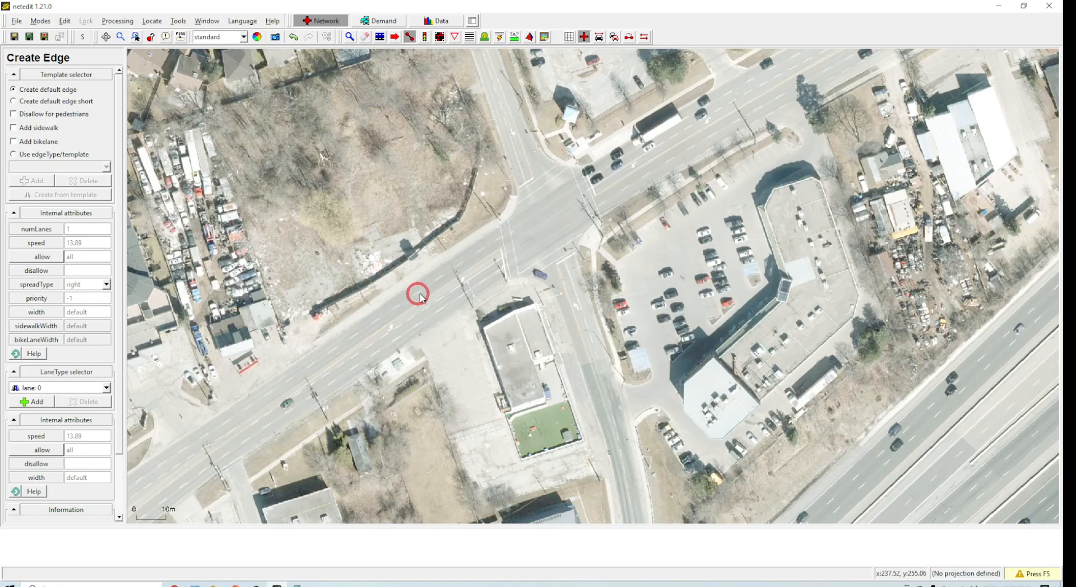
scroll(418, 292, up, 1)
scroll(434, 279, down, 2)
scroll(512, 283, up, 1)
scroll(494, 276, up, 1)
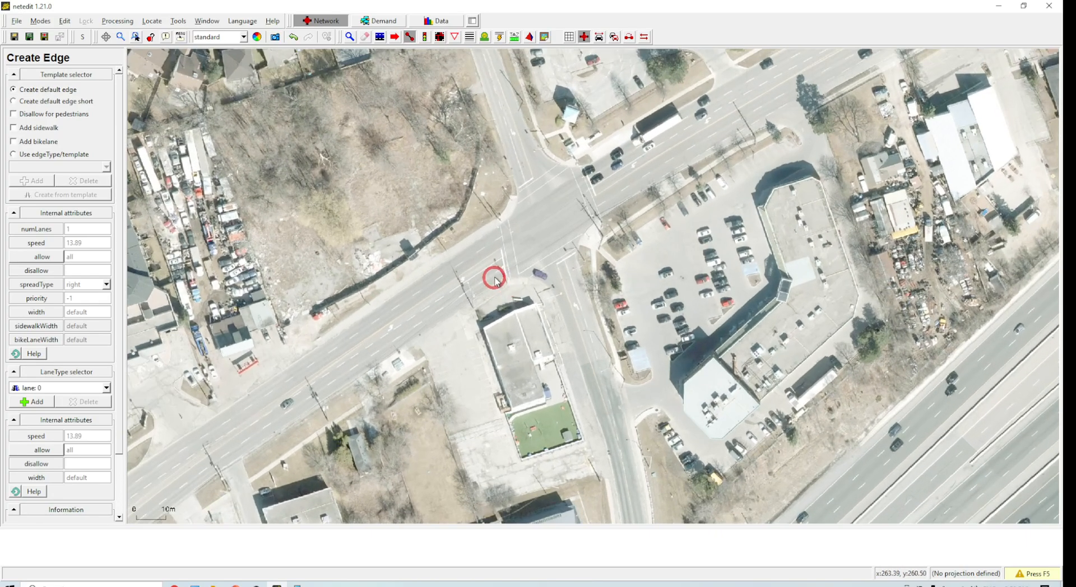
click(495, 273)
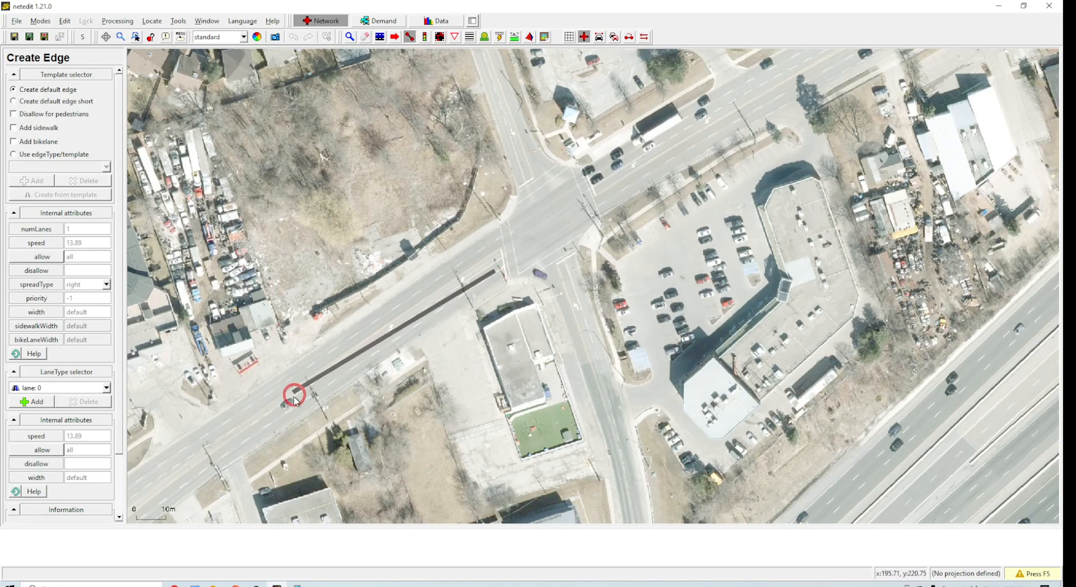
click(228, 447)
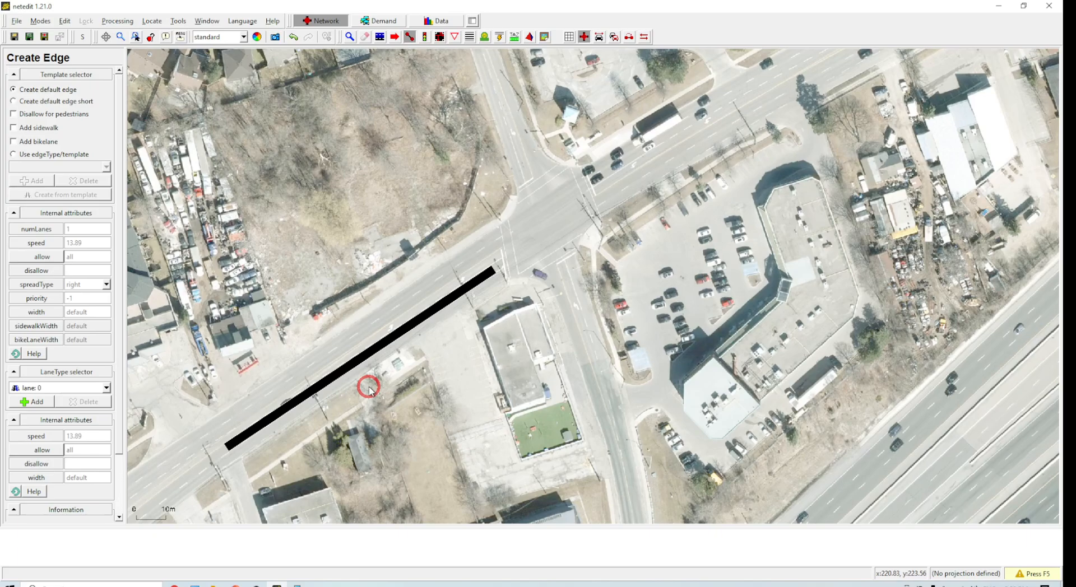
key(ctrl+z)
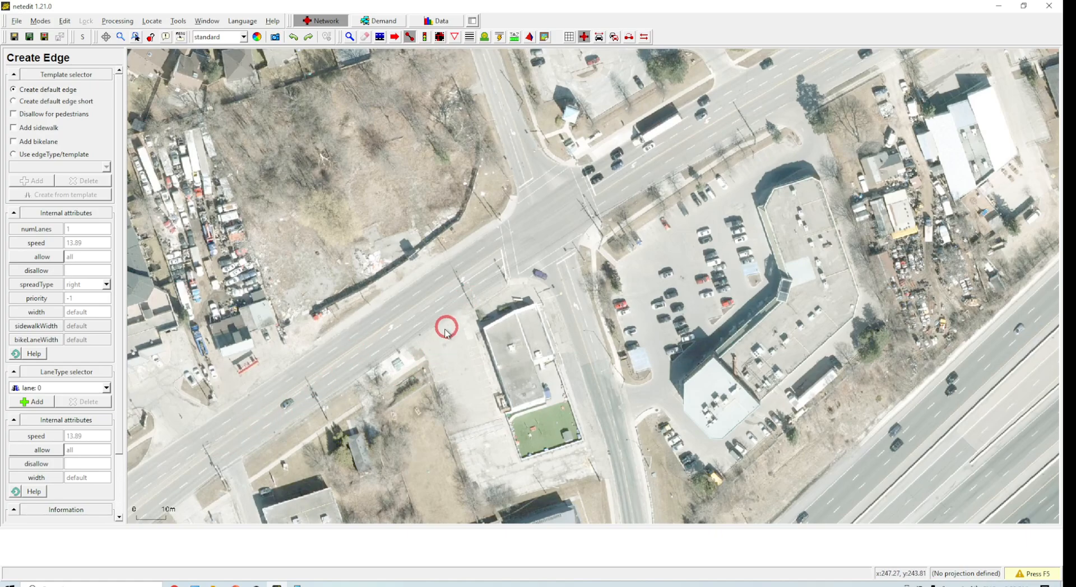
Step: Draw a short edge on the road further southwest, toggle junction shape display, then undo the edge
scroll(443, 333, down, 2)
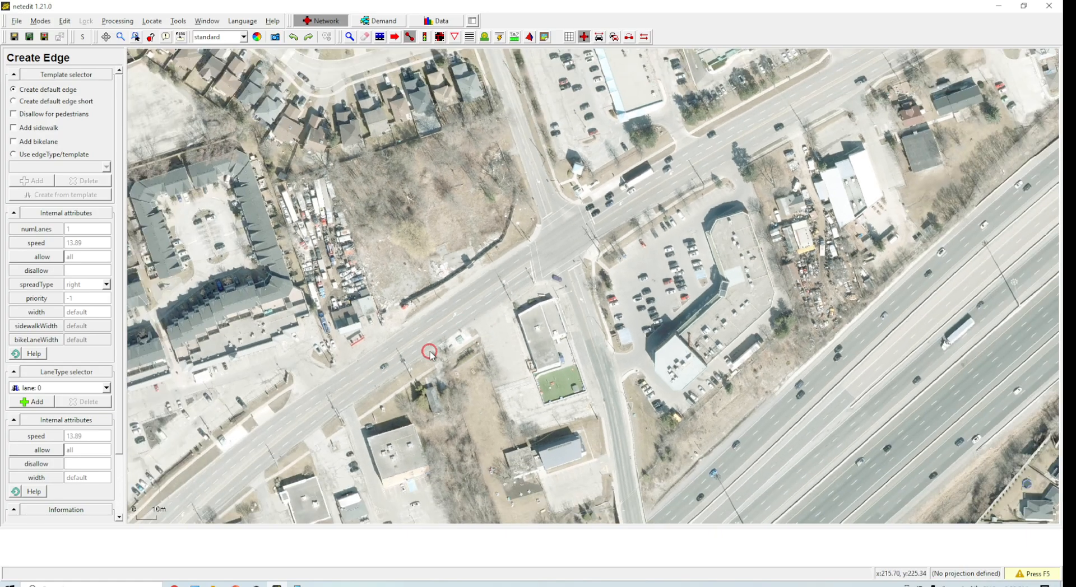
click(258, 470)
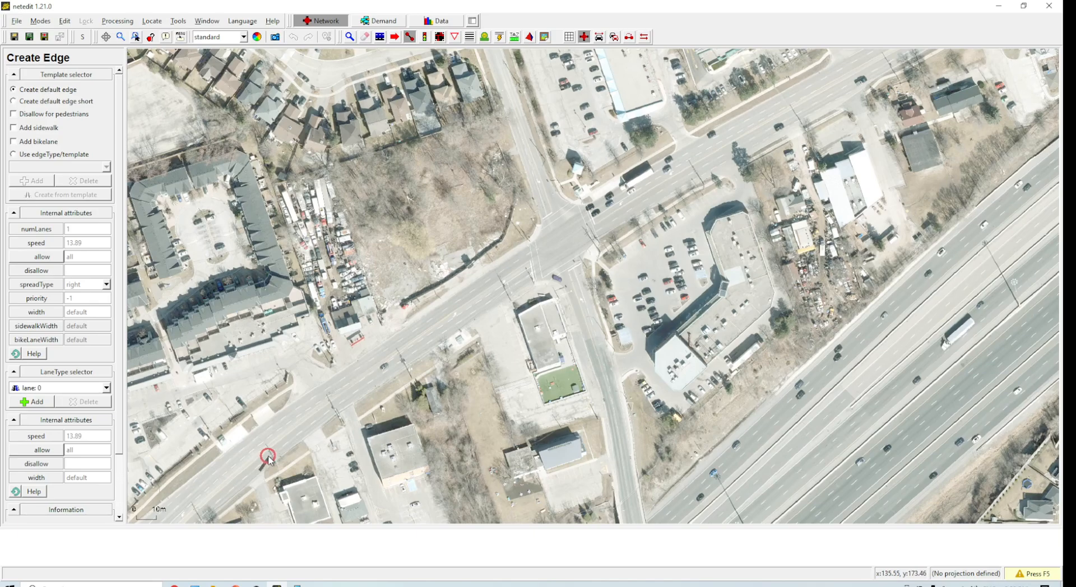
click(332, 407)
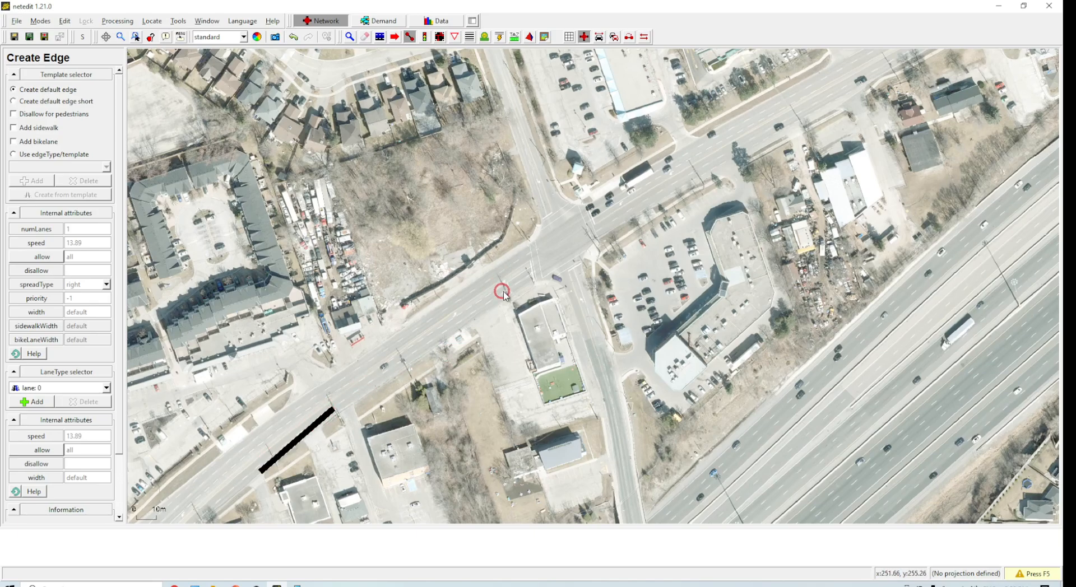
click(585, 39)
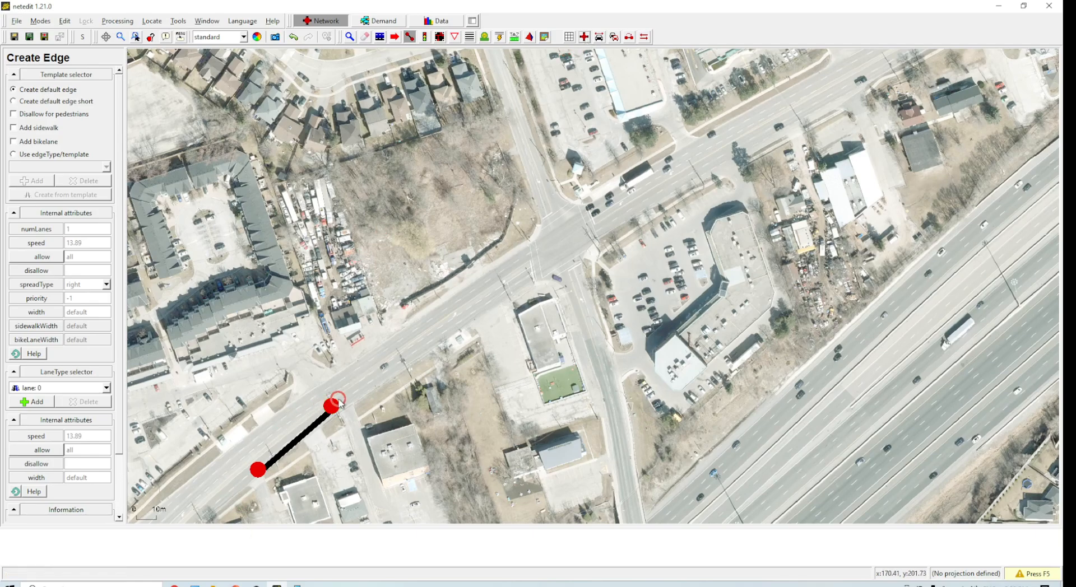
key(ctrl+z)
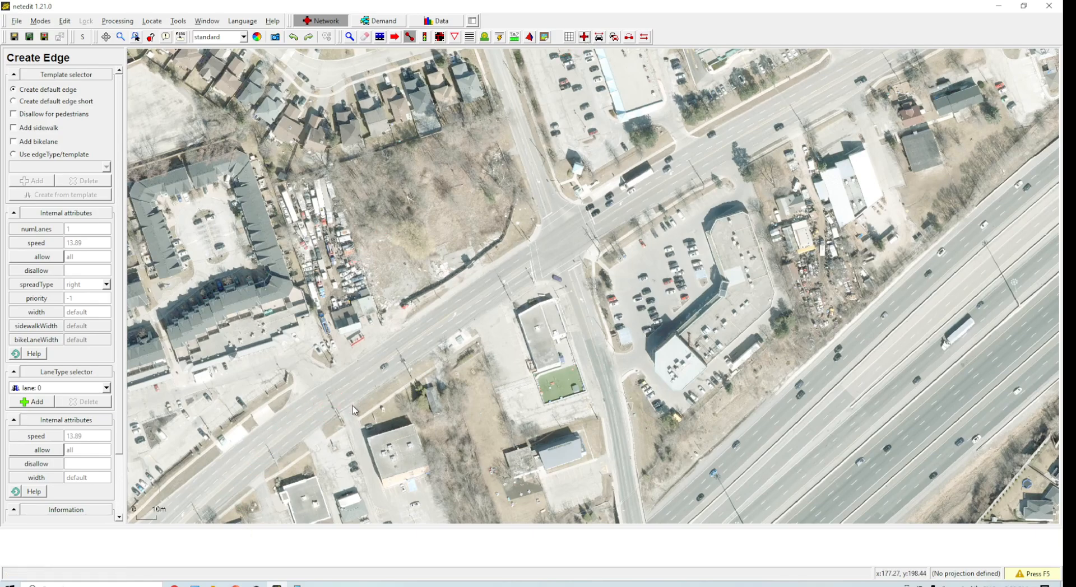
Step: Draw a chain of connected edges along the arterial road from the southwest intersection to the northeast
click(350, 37)
drag(441, 245, 402, 123)
scroll(350, 270, up, 3)
drag(350, 270, 596, 206)
drag(505, 260, 510, 259)
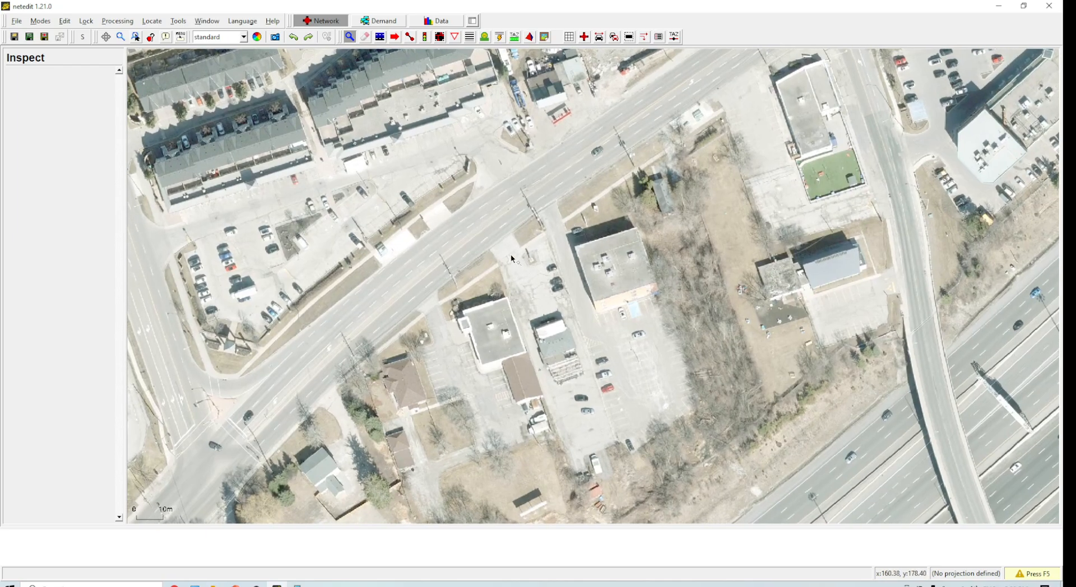
click(409, 36)
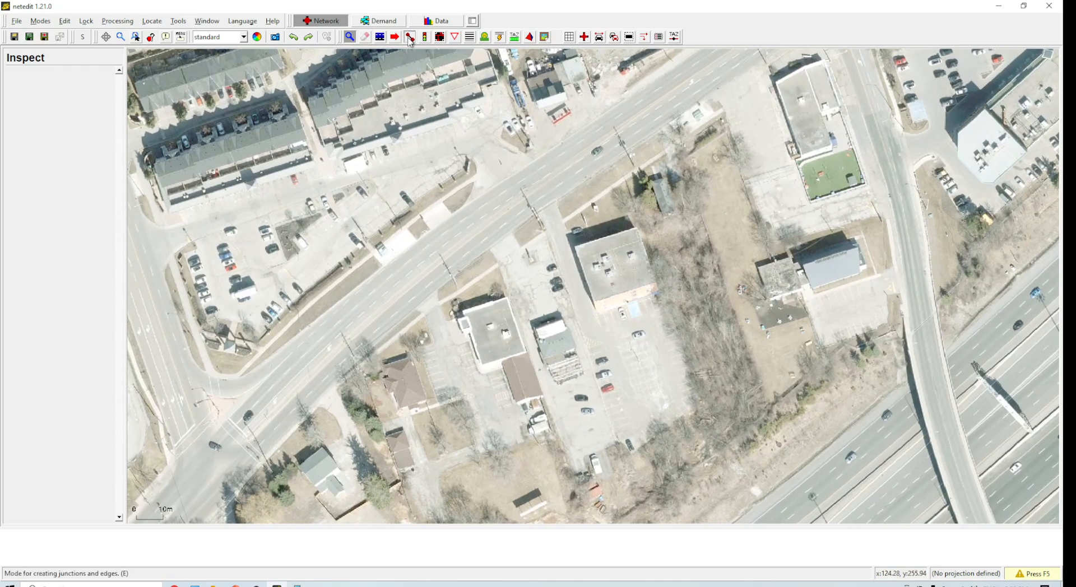
click(266, 448)
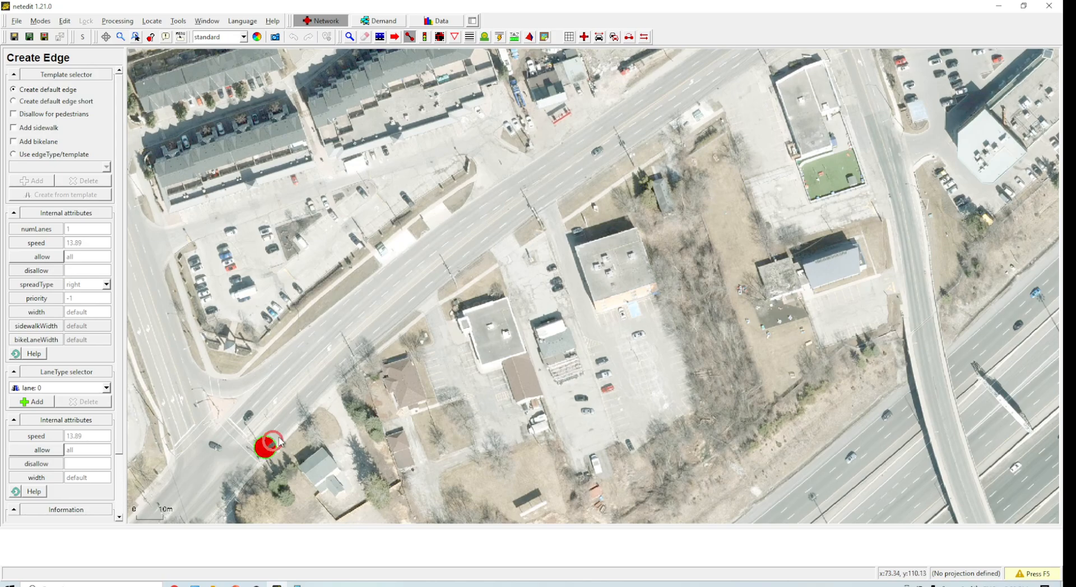
click(362, 343)
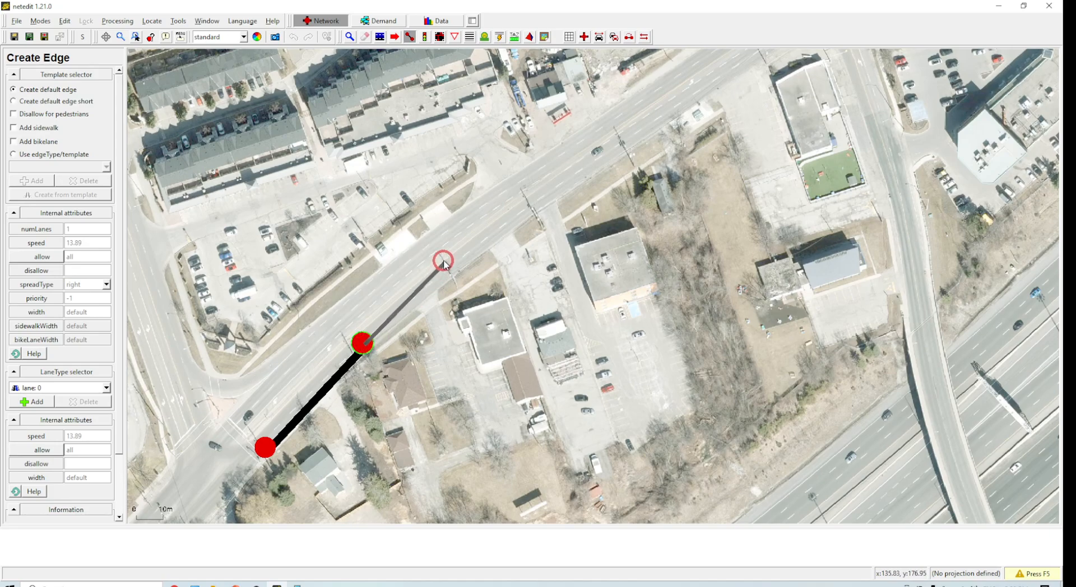
click(479, 250)
click(604, 156)
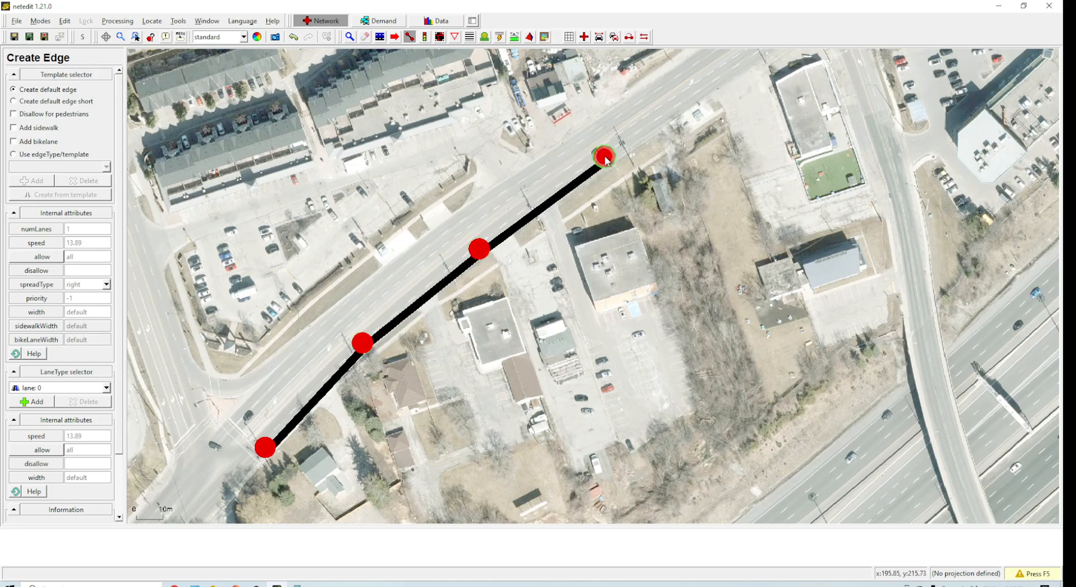
click(765, 54)
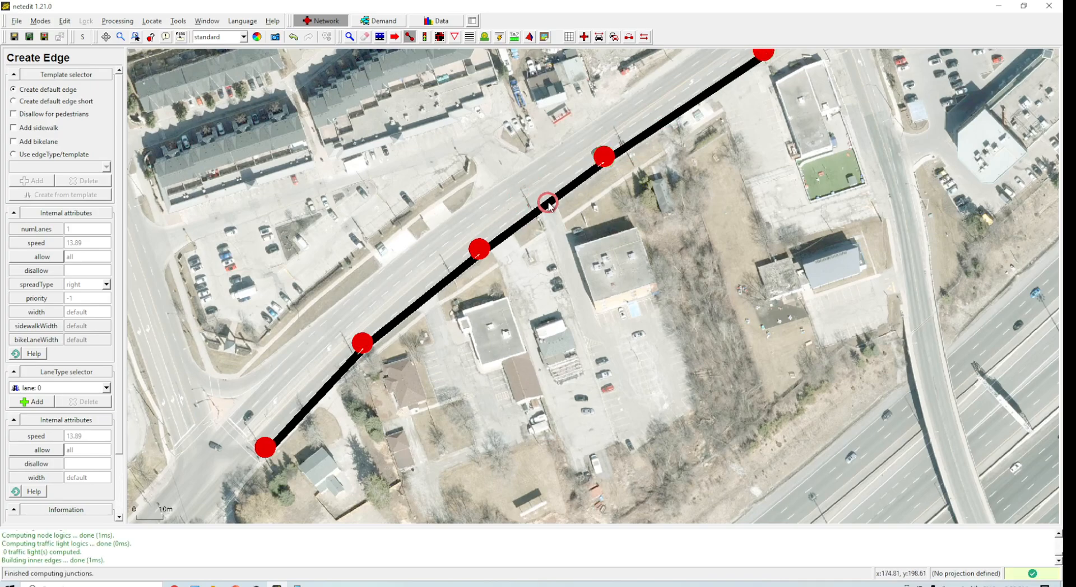
scroll(570, 204, down, 2)
scroll(568, 250, up, 1)
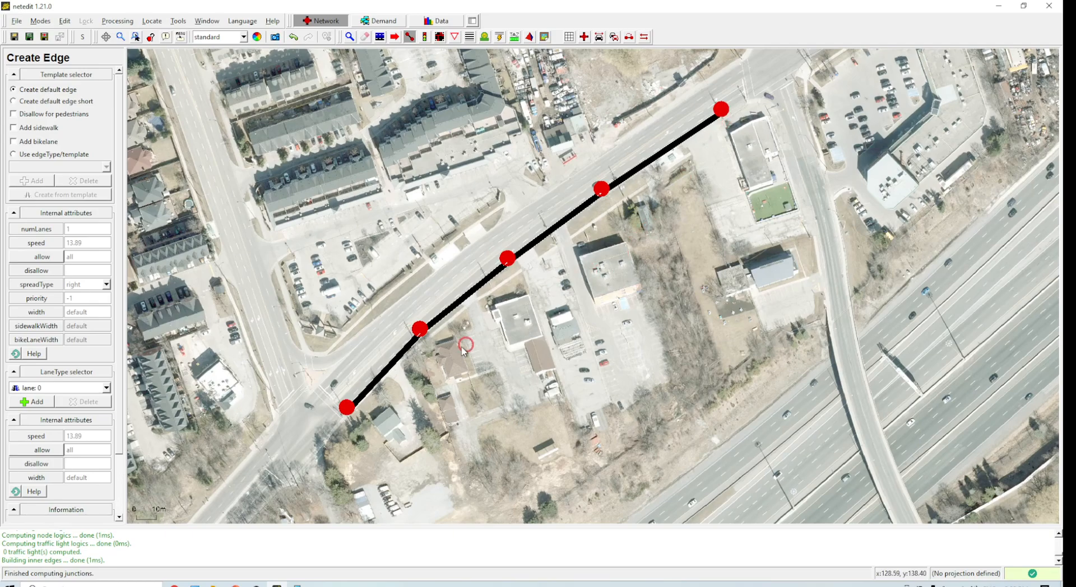
Step: Undo the four edges of the chain
key(ctrl+z)
key(ctrl+z)
key(ctrl+z)
key(ctrl+z)
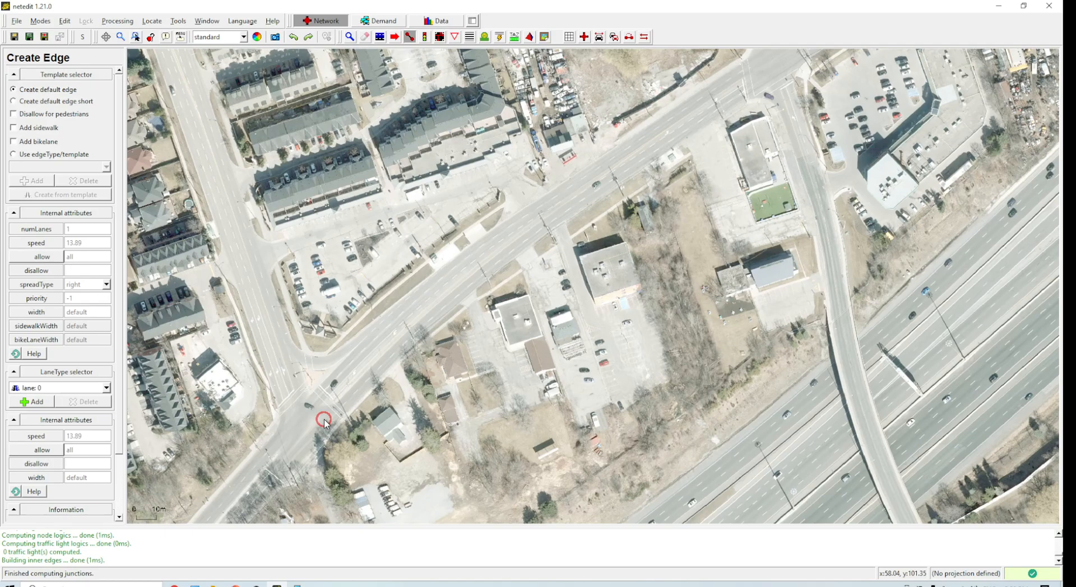
Step: Draw a single straight edge about 153 m long along the road from the southwest intersection
scroll(324, 424, up, 2)
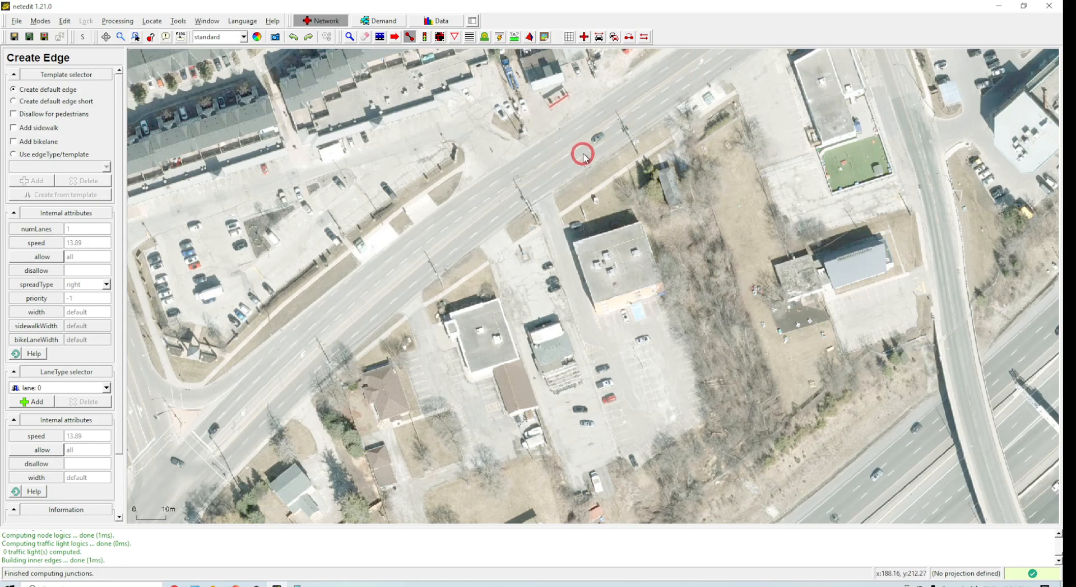
scroll(594, 162, down, 2)
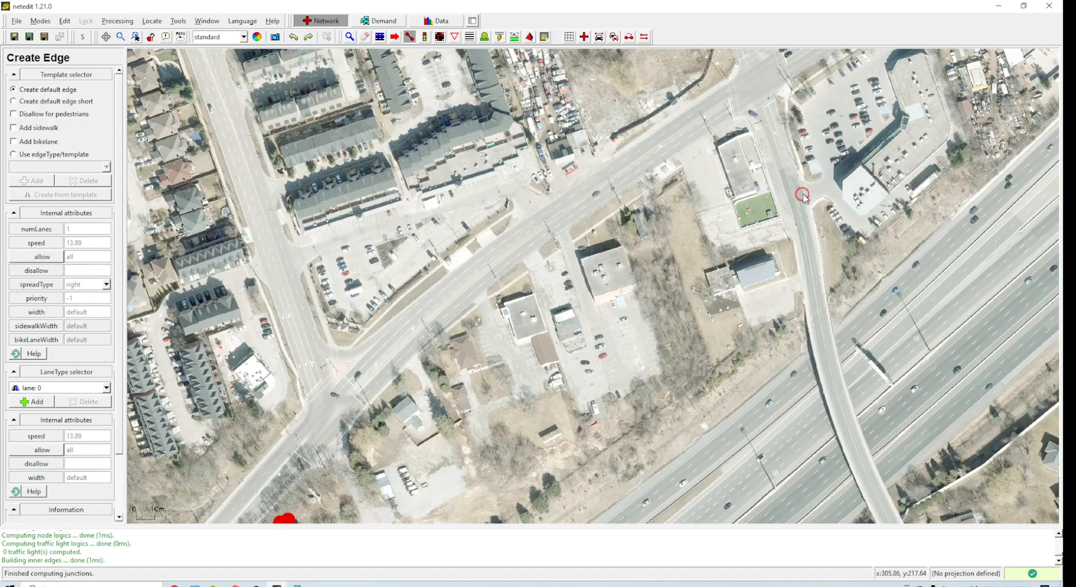
scroll(336, 398, up, 2)
scroll(269, 443, up, 1)
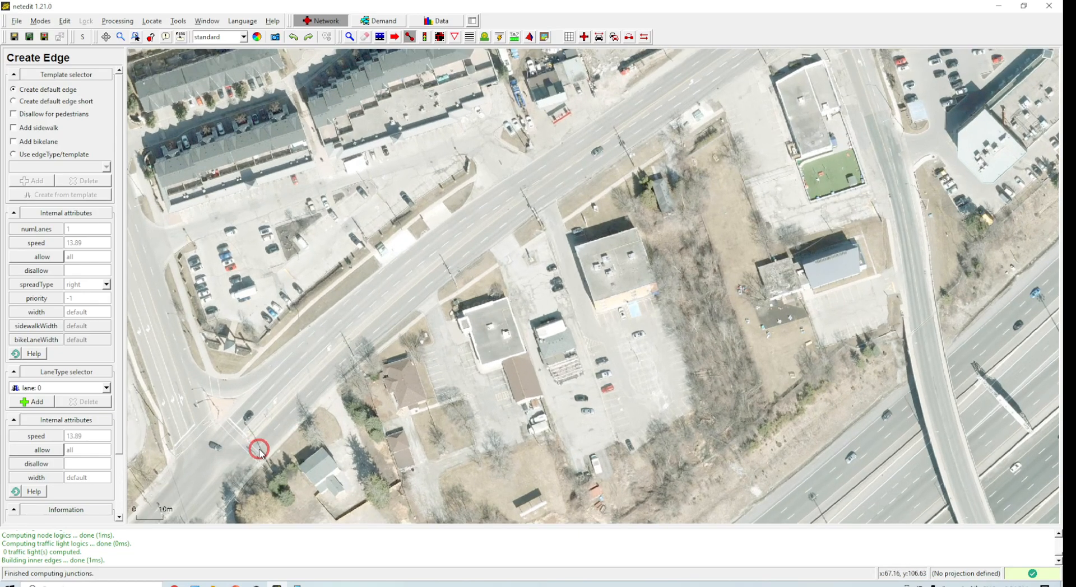
click(263, 447)
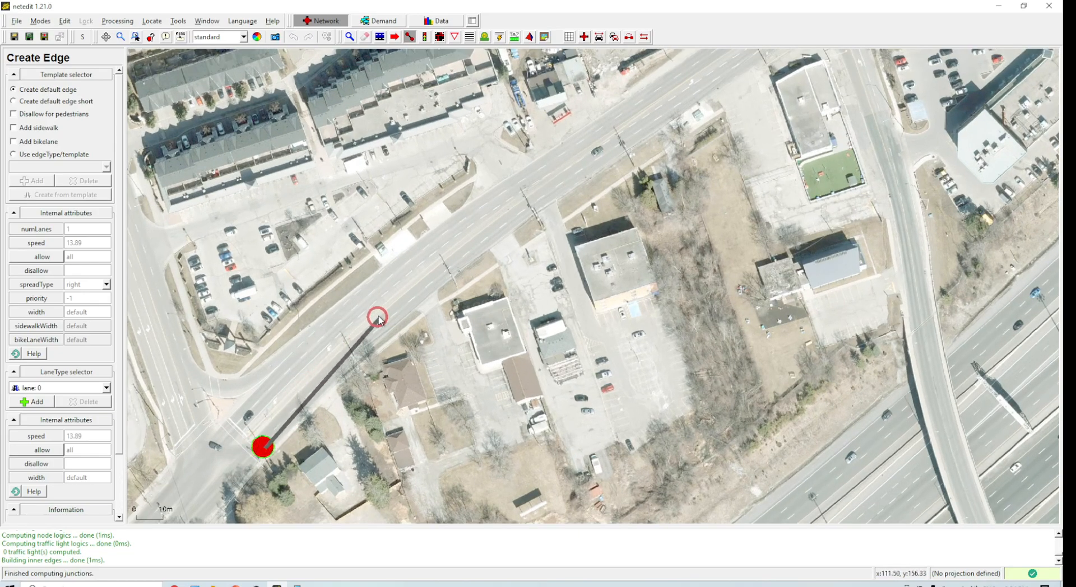
click(573, 181)
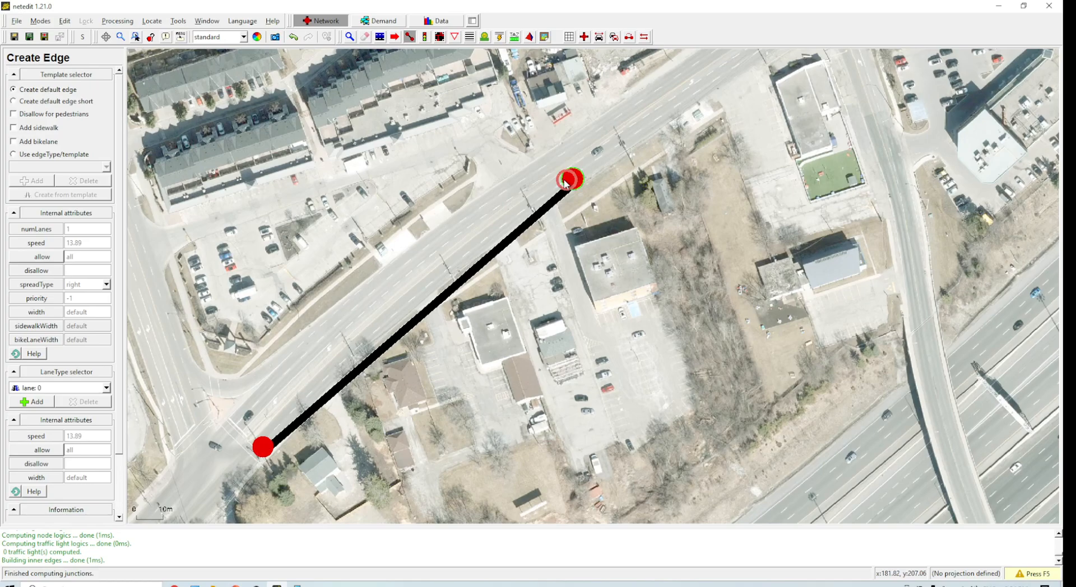
Step: Inspect the new edge and set its number of lanes to 2
click(349, 37)
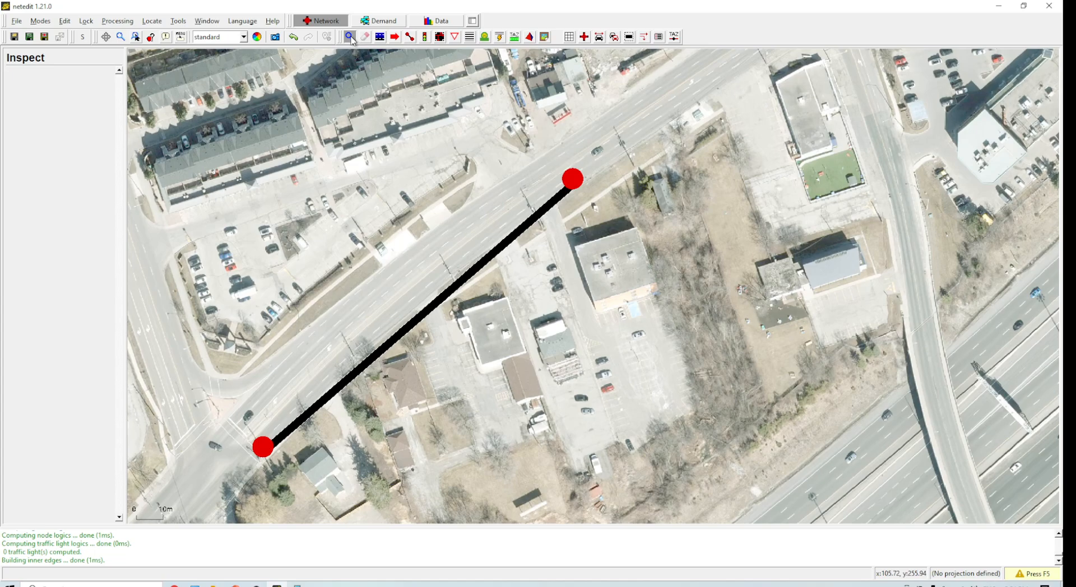
click(434, 309)
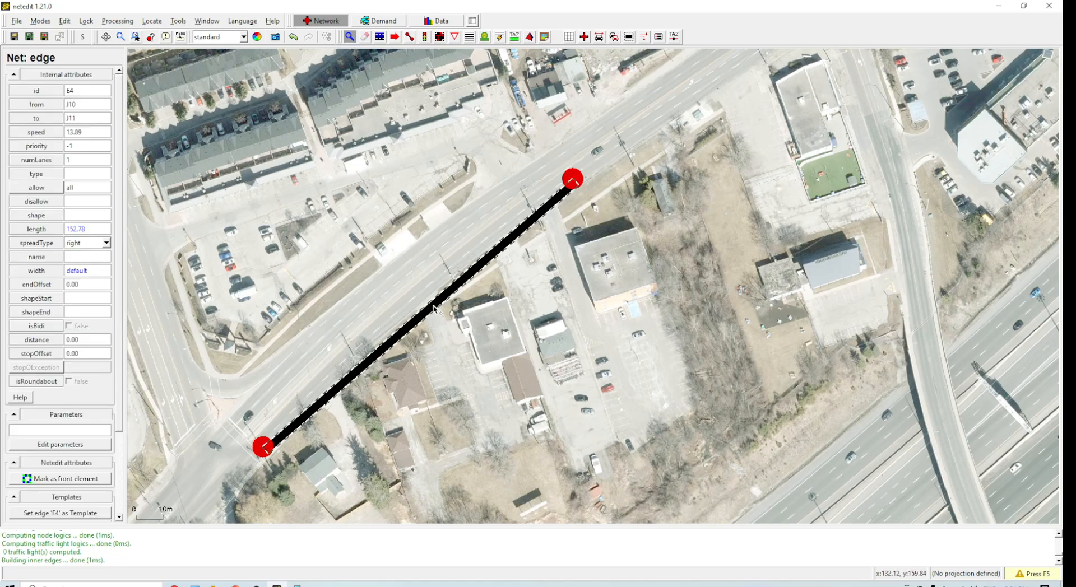
double_click(76, 159)
text(2)
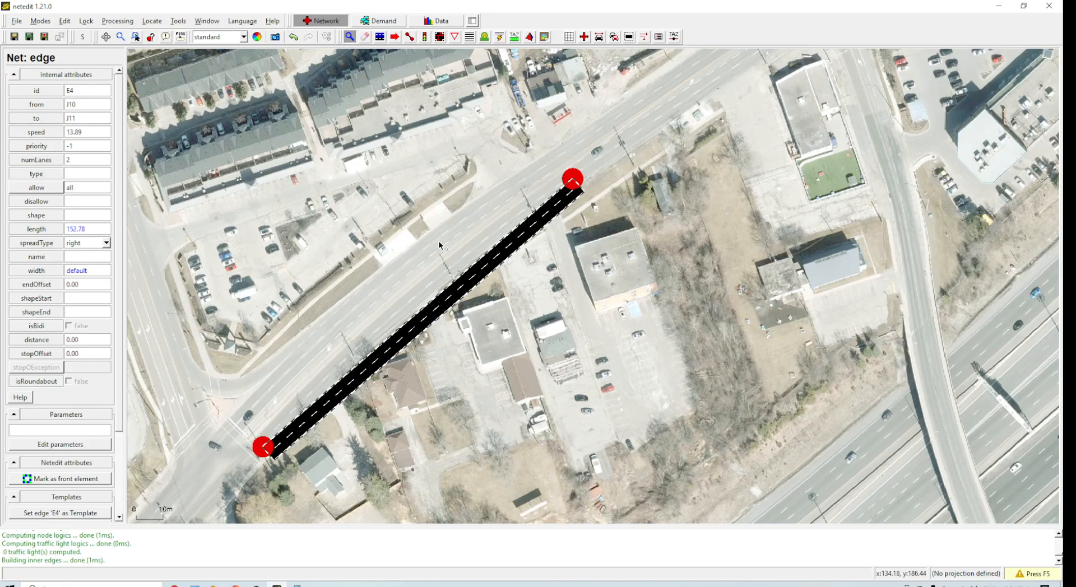
Step: Add and drag geometry points on the edge, and nudge its start junction, so it follows the road's curve
click(395, 37)
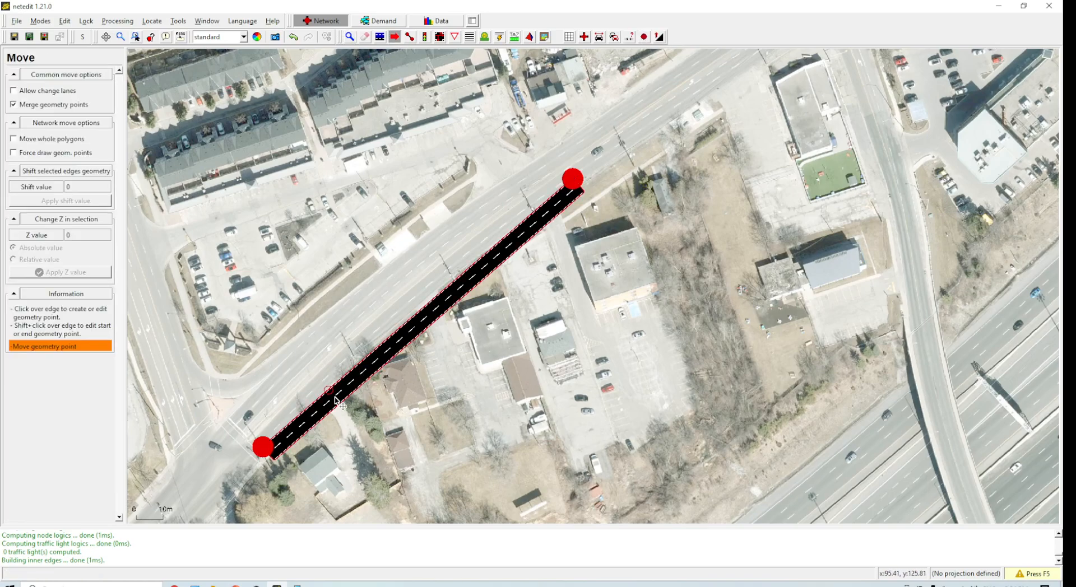
drag(330, 388, 320, 380)
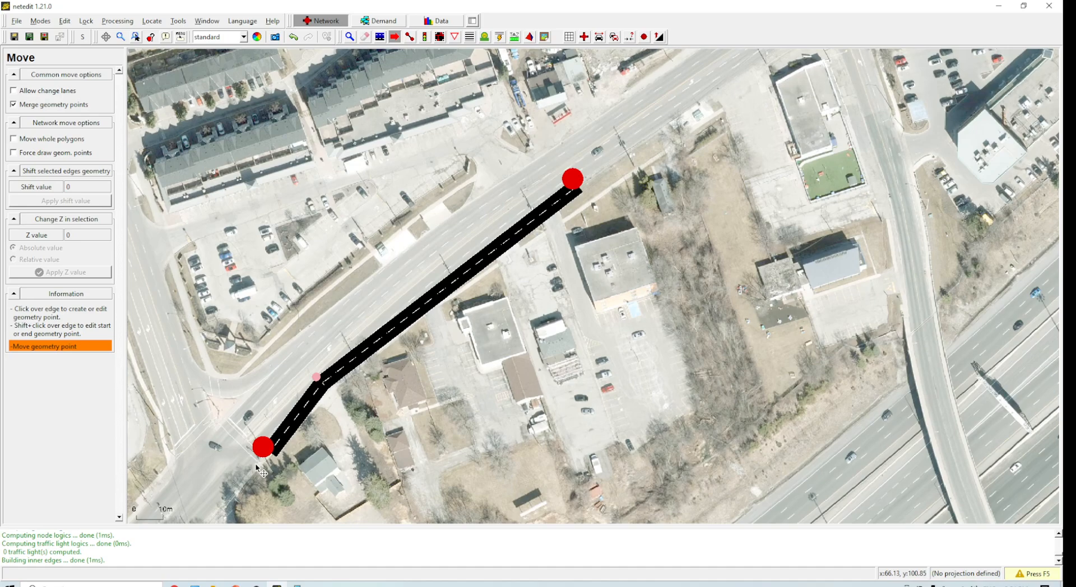
drag(270, 449, 265, 441)
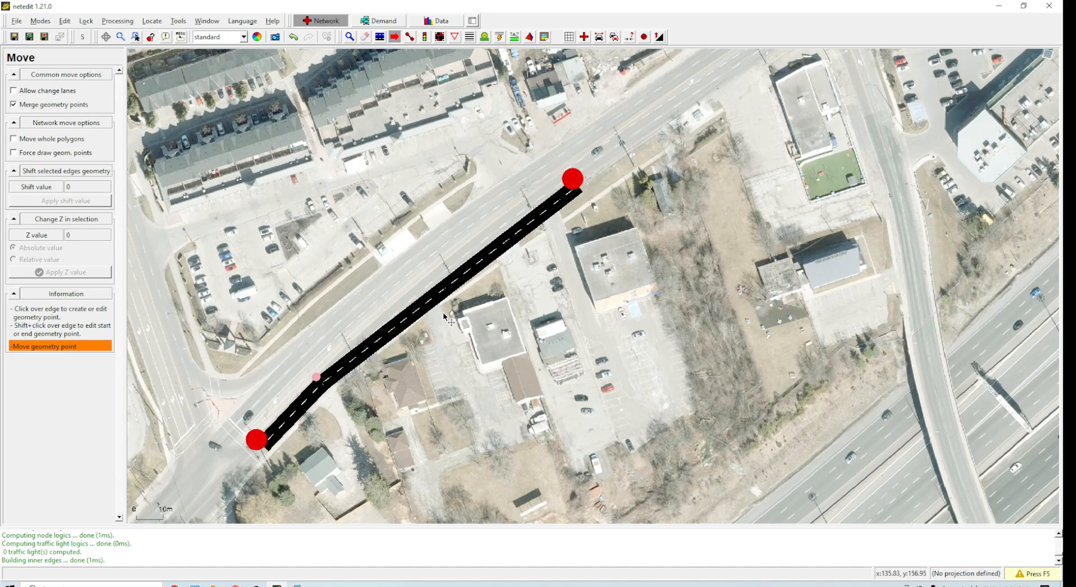
drag(392, 324, 390, 310)
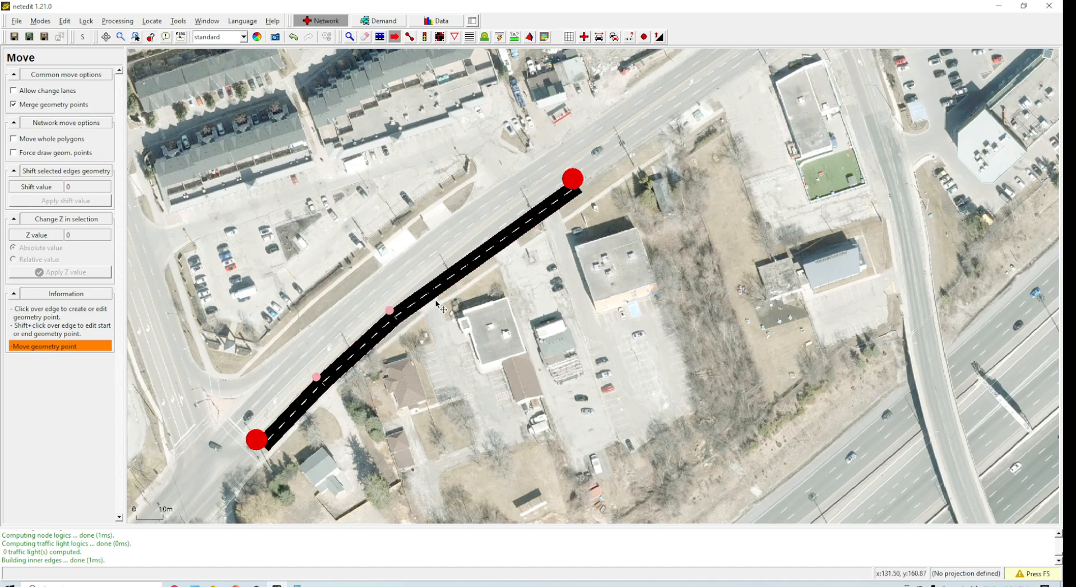
drag(455, 273, 452, 257)
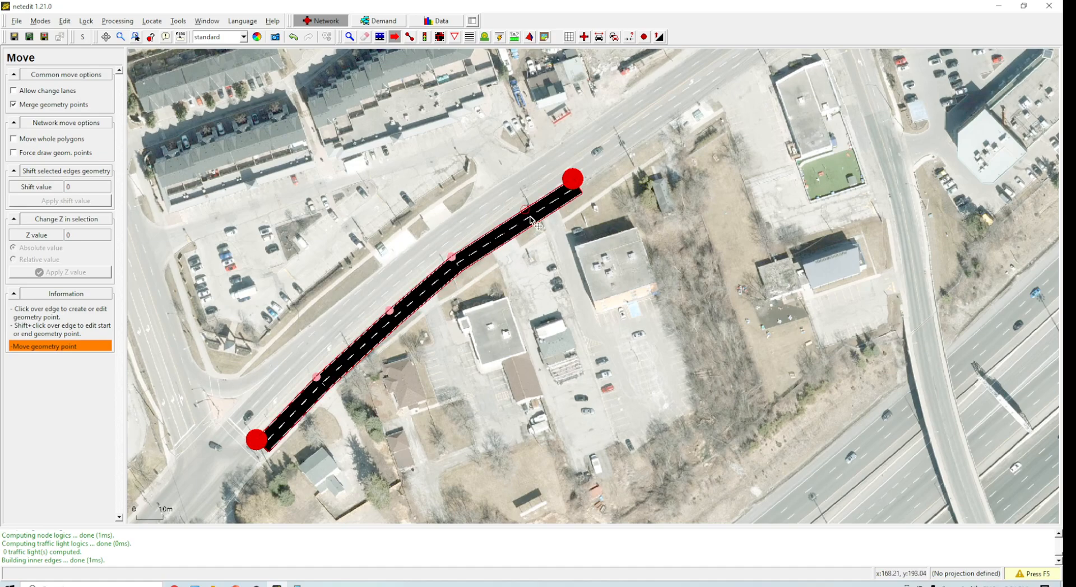
Step: Drag the end junction and a geometry point so the curved edge's northeast end follows the road
drag(531, 220, 513, 205)
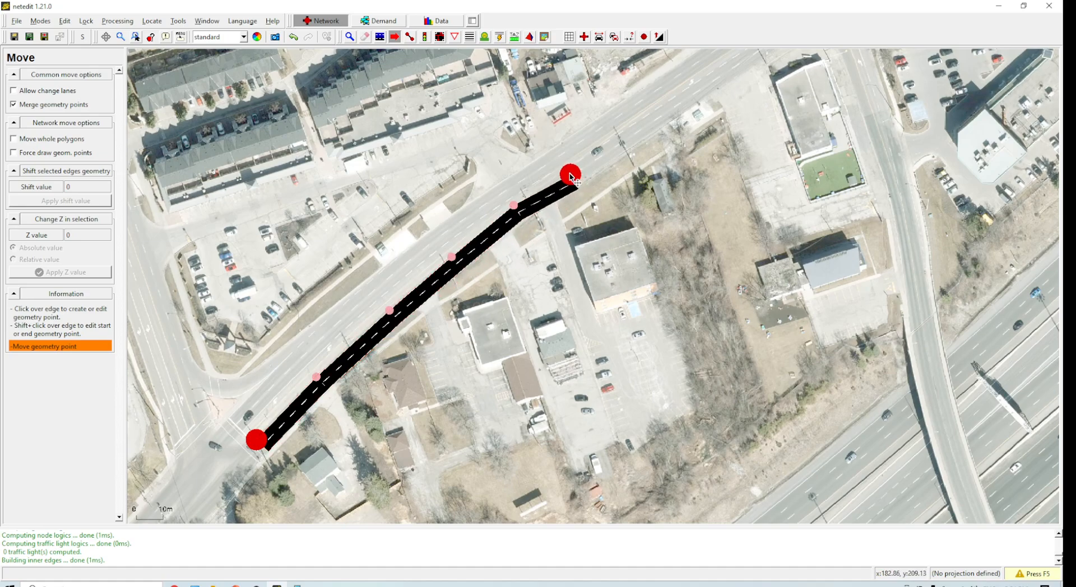
drag(571, 177, 562, 181)
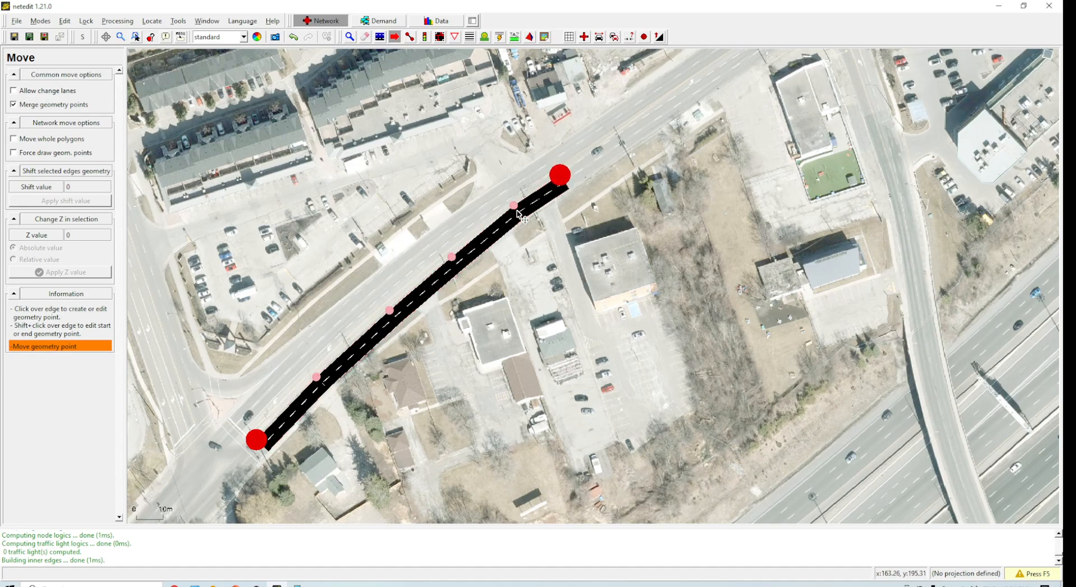
drag(522, 213, 487, 236)
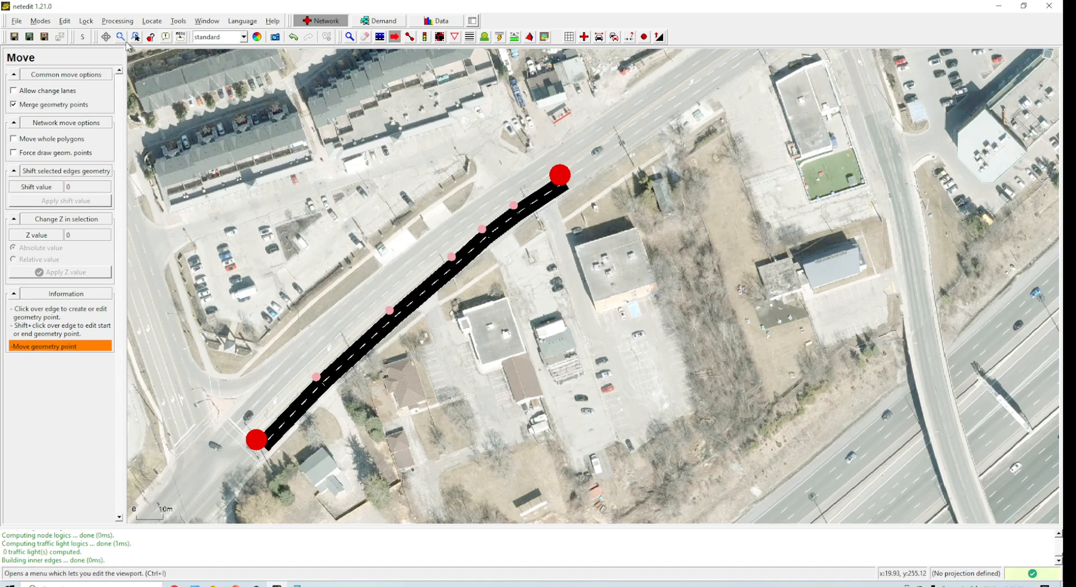
Step: Draw a new edge about 103 m long from the curved edge's end junction northeast to the next intersection
click(118, 21)
click(680, 5)
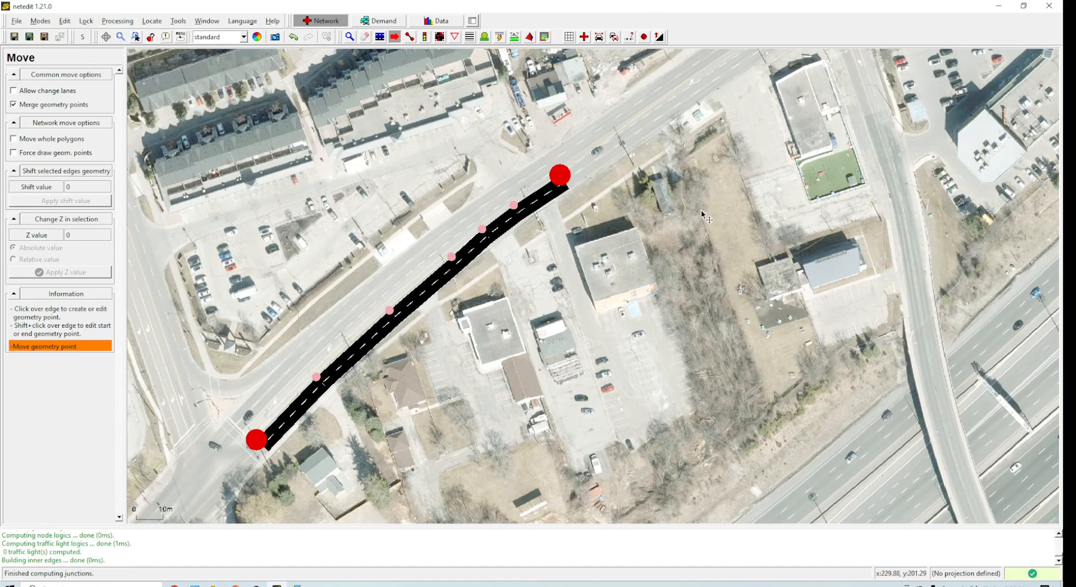
click(410, 37)
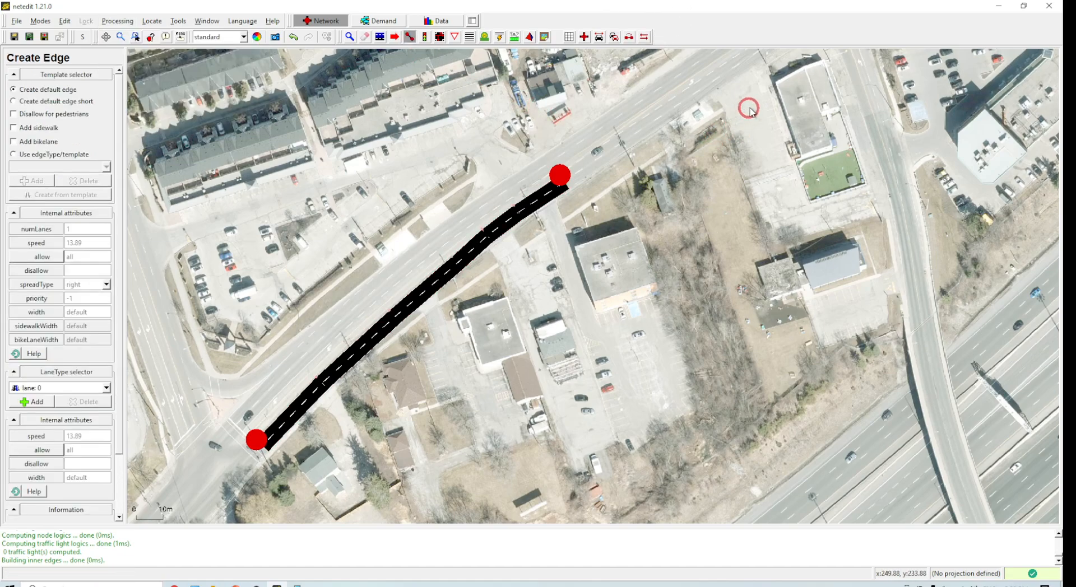
click(708, 147)
drag(708, 147, 595, 293)
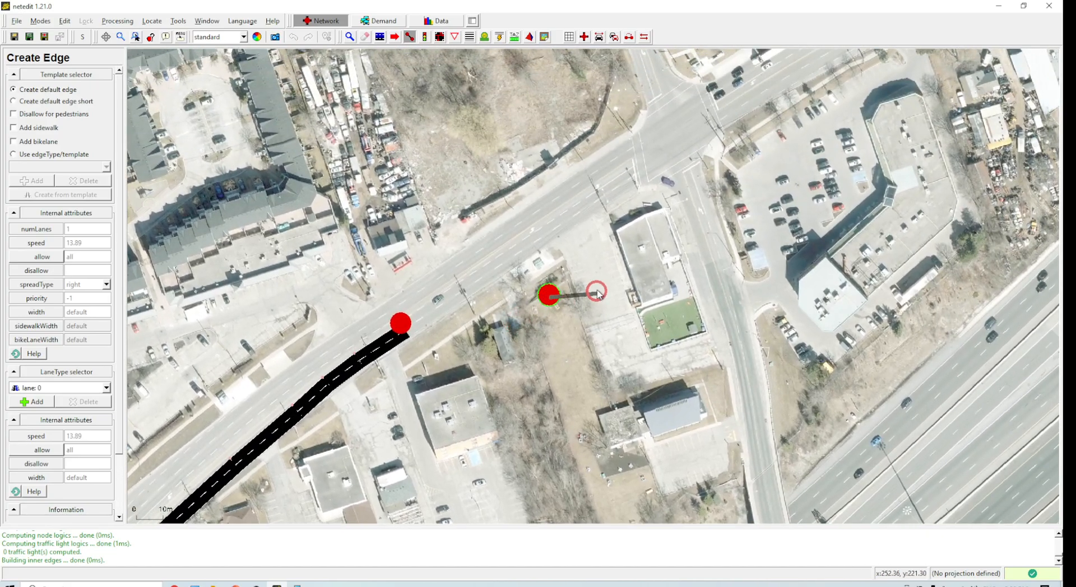
key(Escape)
scroll(515, 257, up, 2)
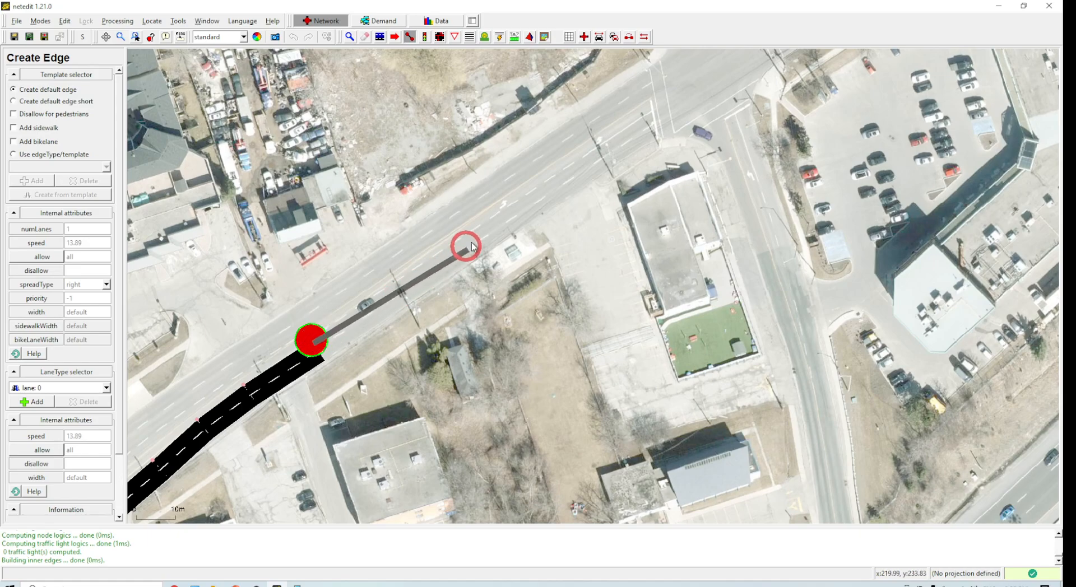
click(650, 120)
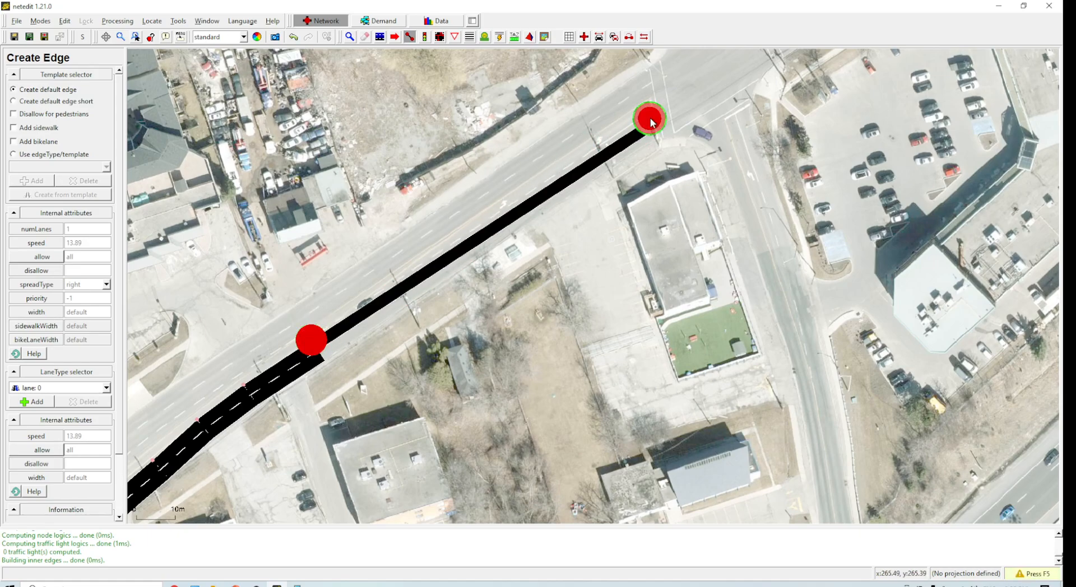
Step: Inspect the new edge, set its number of lanes to 3, and recompute the network
click(349, 36)
click(435, 261)
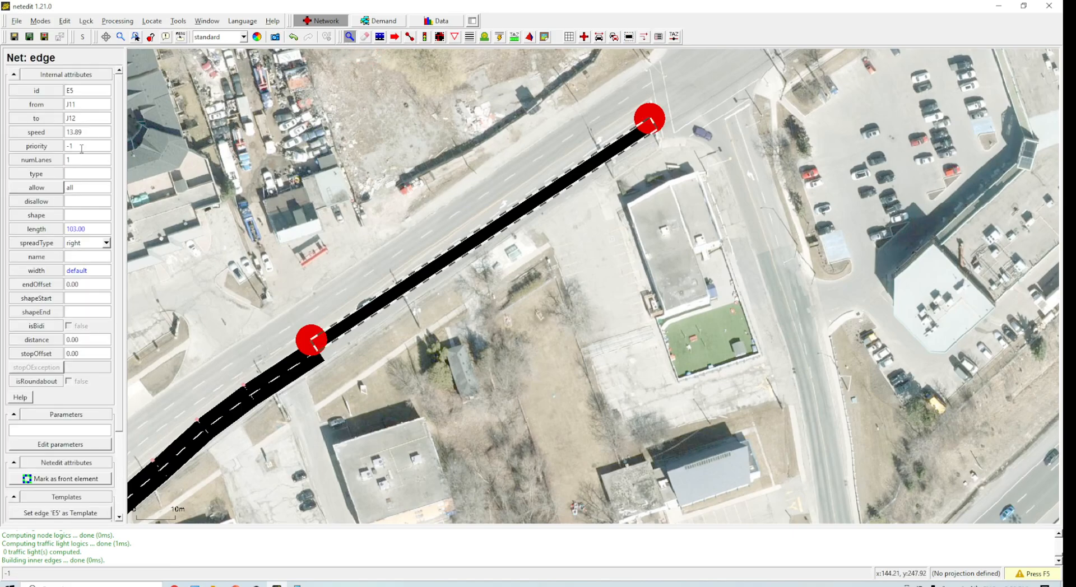
double_click(71, 160)
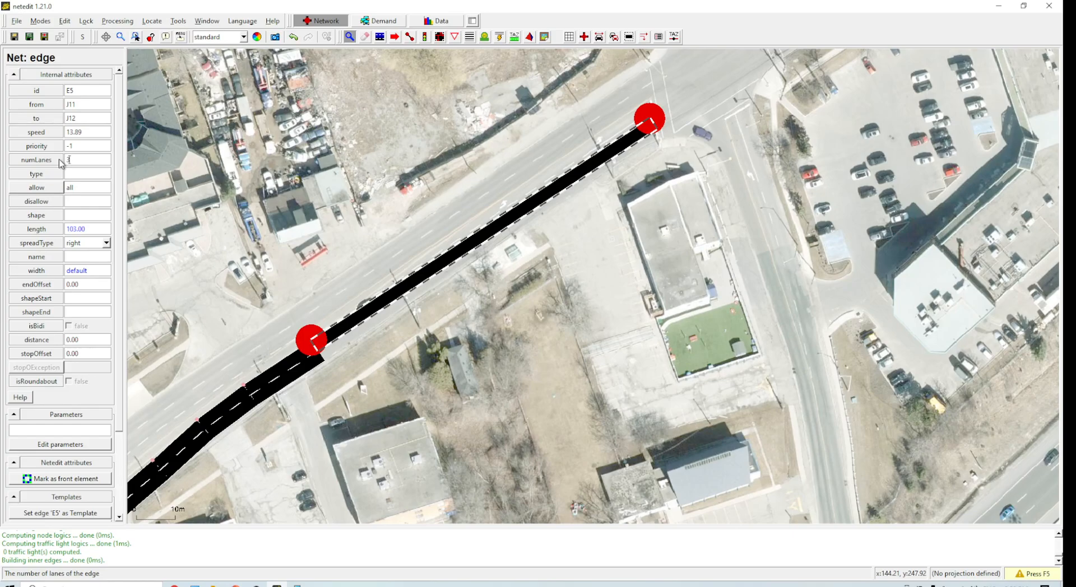
text(3)
key(Return)
key(F5)
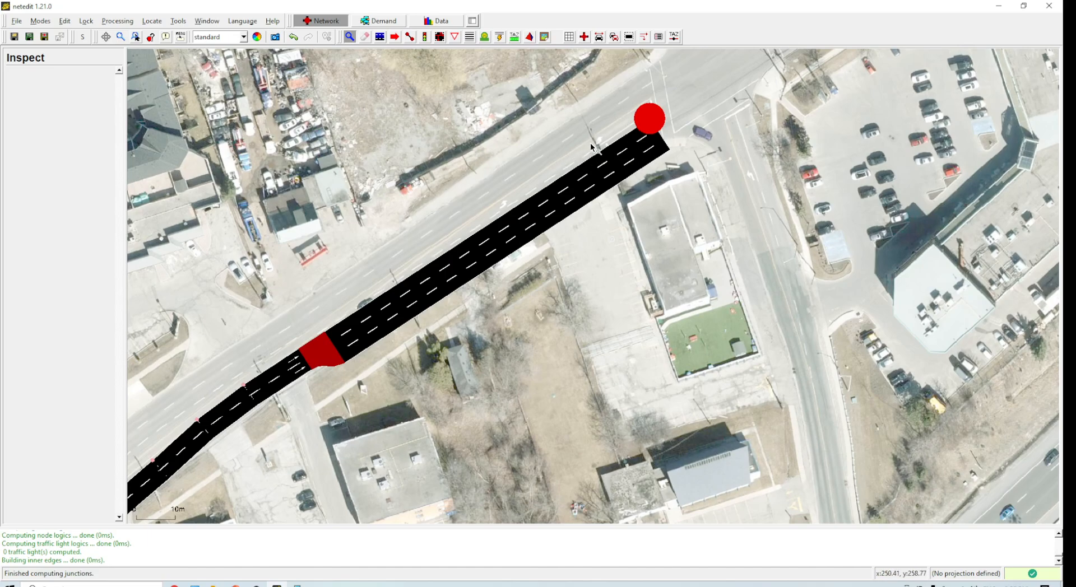
click(397, 39)
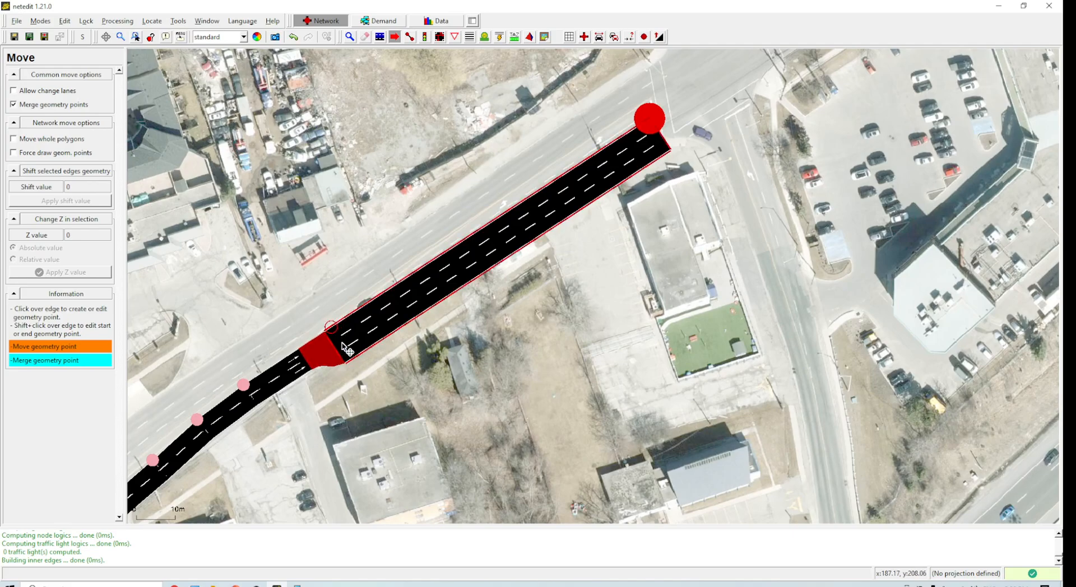
shift+click(344, 324)
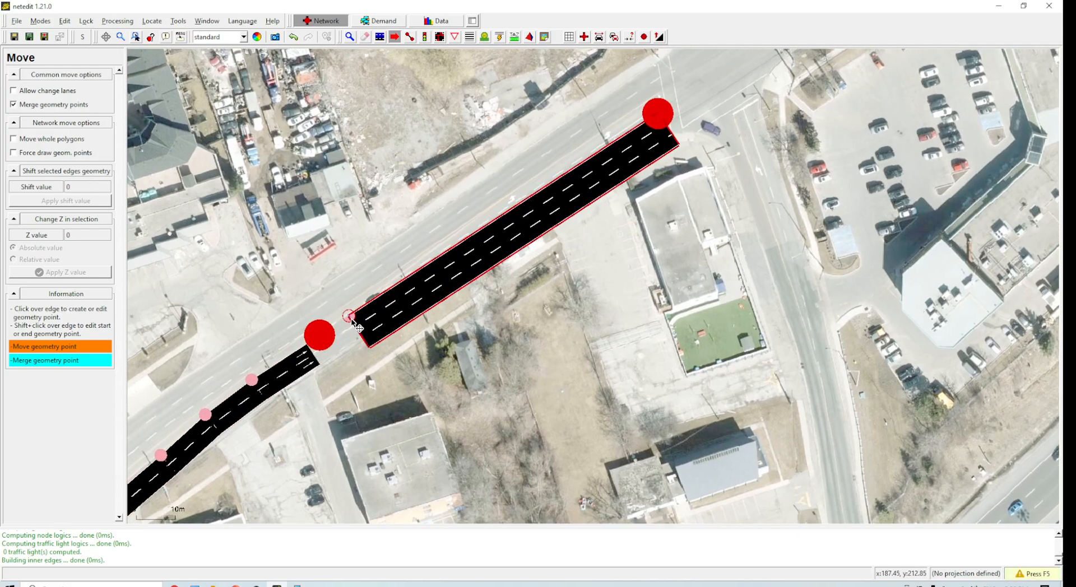
key(ctrl+z)
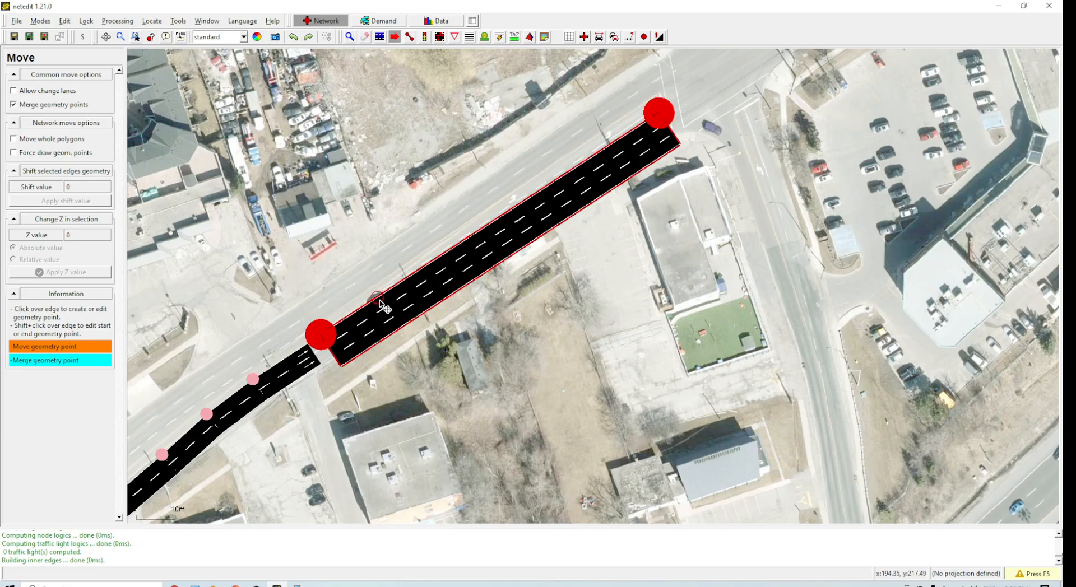
shift+click(370, 311)
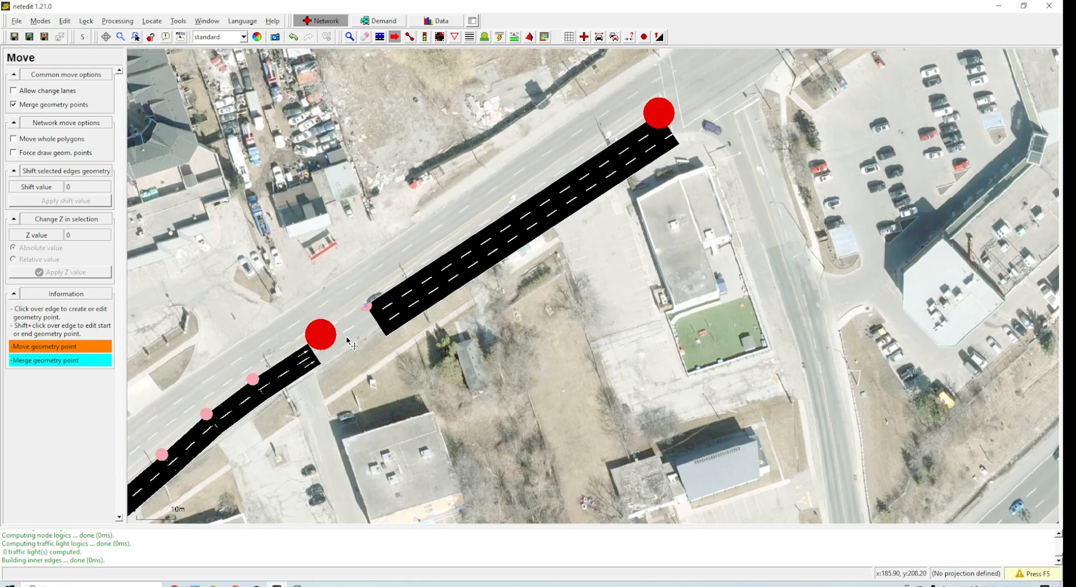
drag(320, 334, 359, 328)
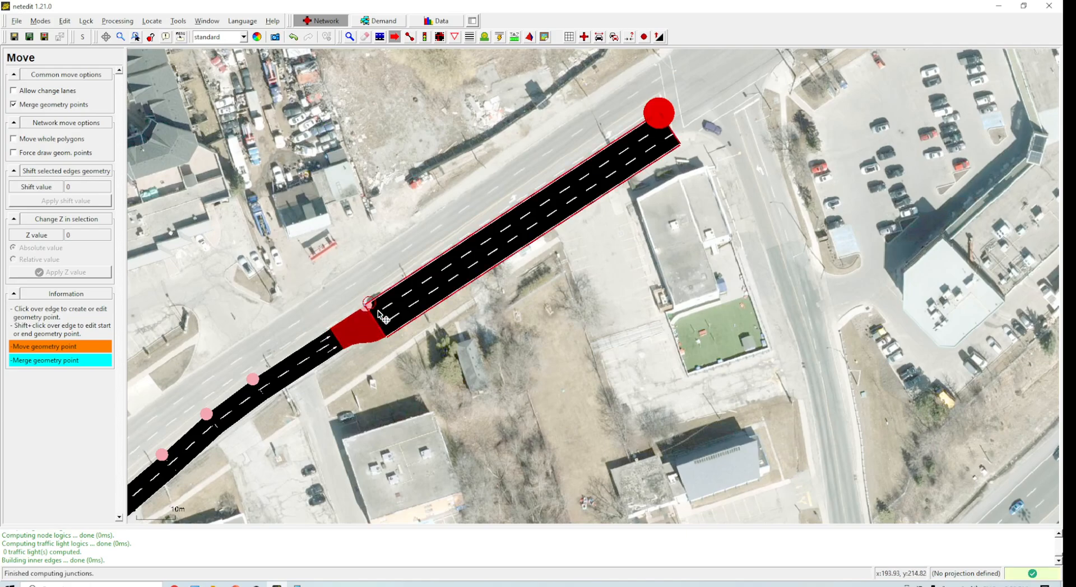
scroll(363, 332, up, 2)
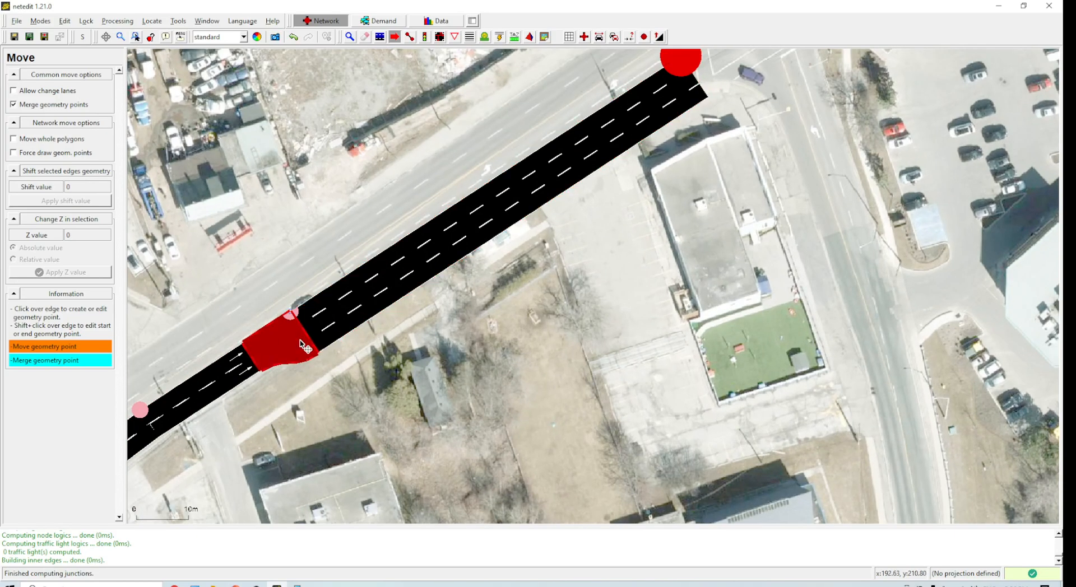
key(ctrl+z)
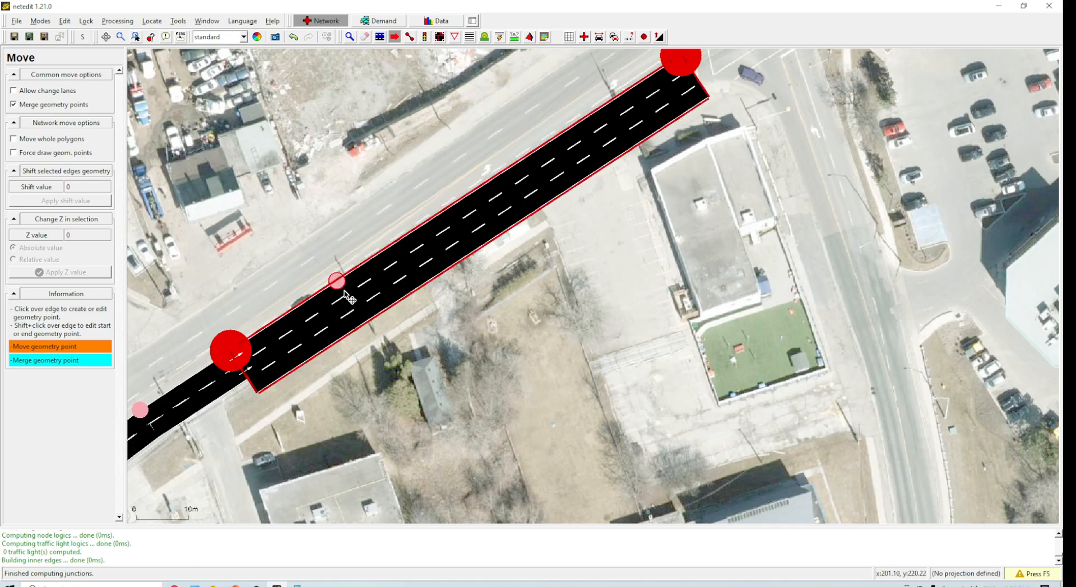
click(337, 285)
mouse_move(343, 296)
mouse_down()
mouse_move(336, 286)
mouse_move(325, 302)
mouse_up()
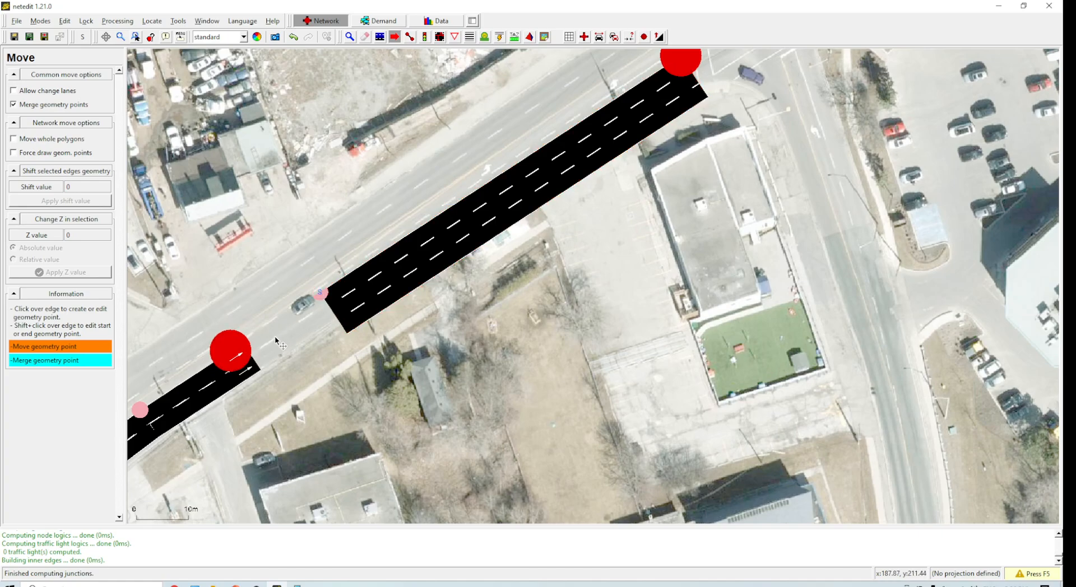
key(F5)
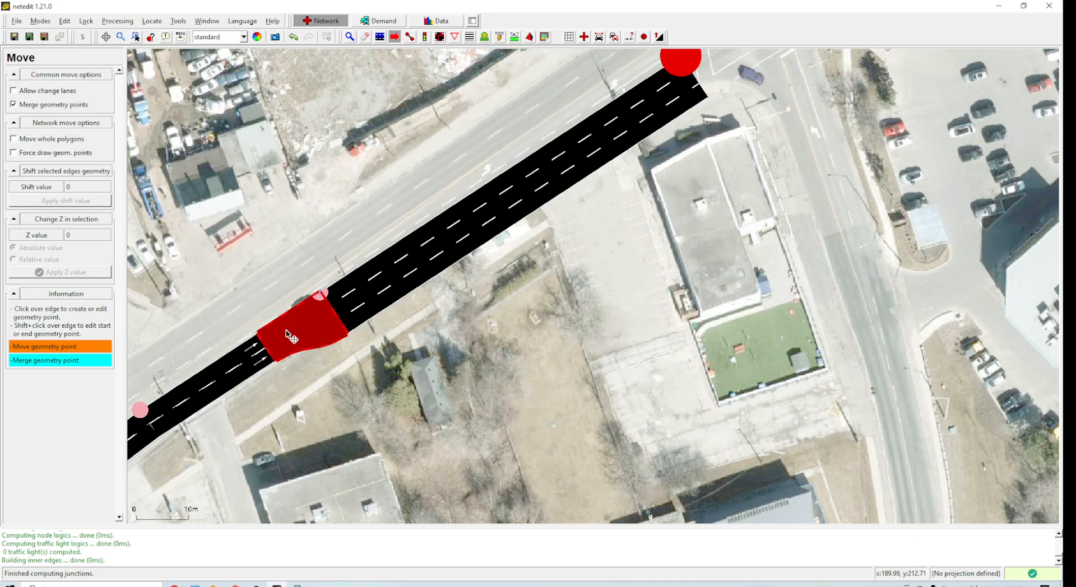
key(ctrl+z)
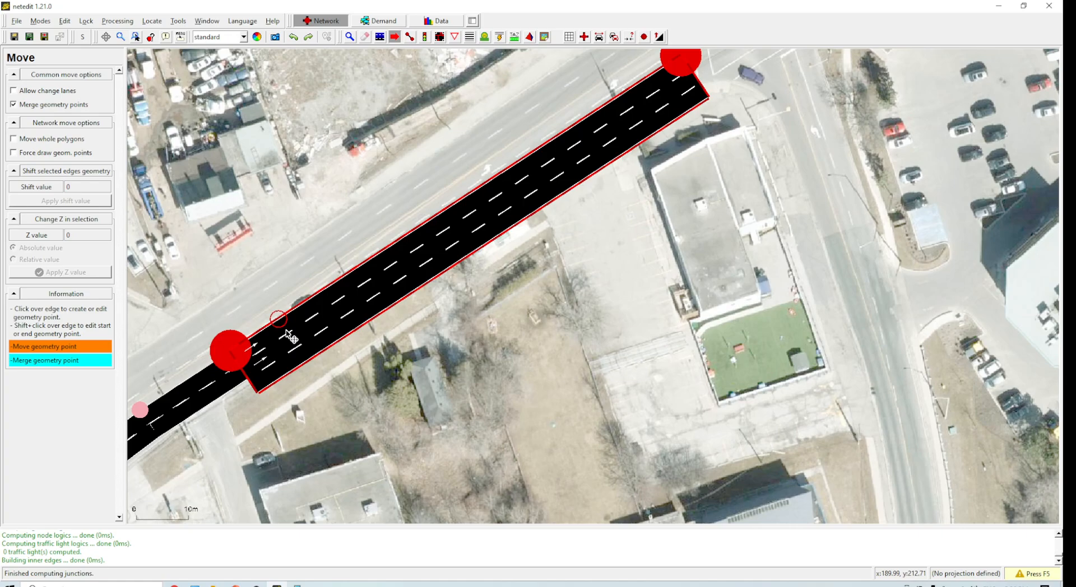
key(ctrl+z)
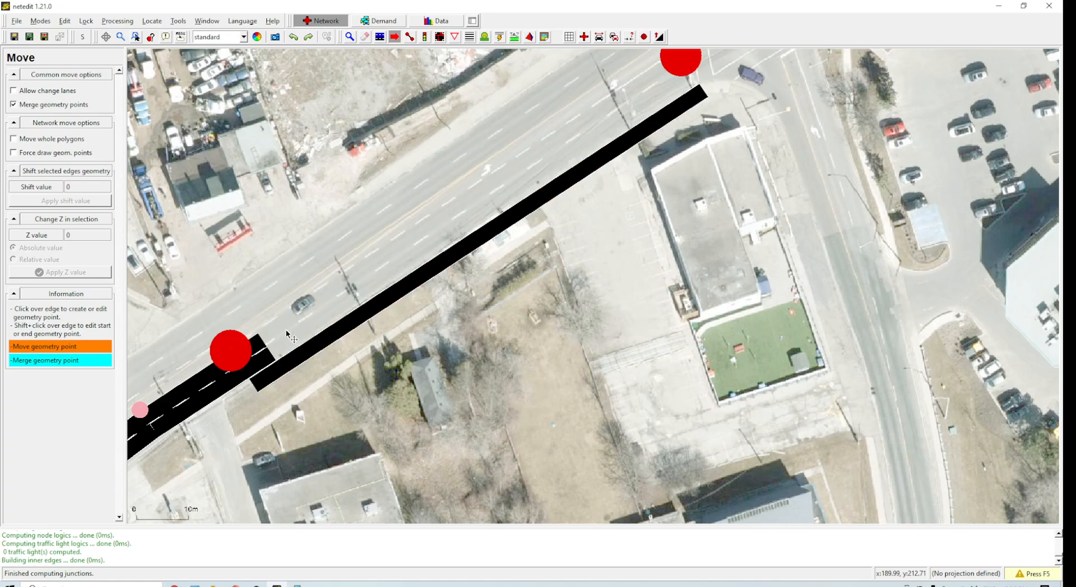
click(311, 39)
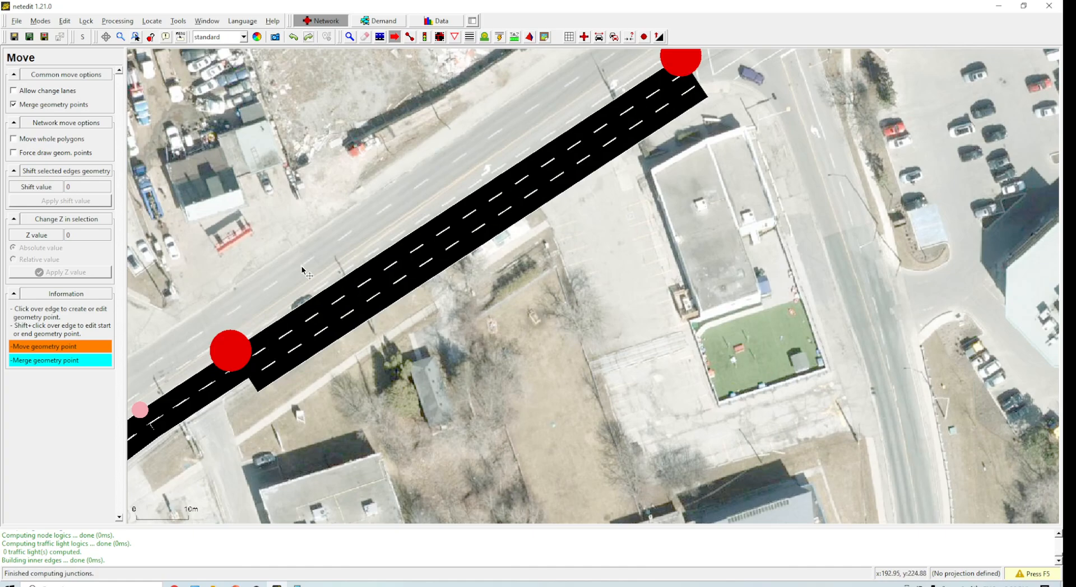
Step: Pull the new edge's start point about 30 m northeast along the road and nudge its end at the intersection, recomputing the network
key(F5)
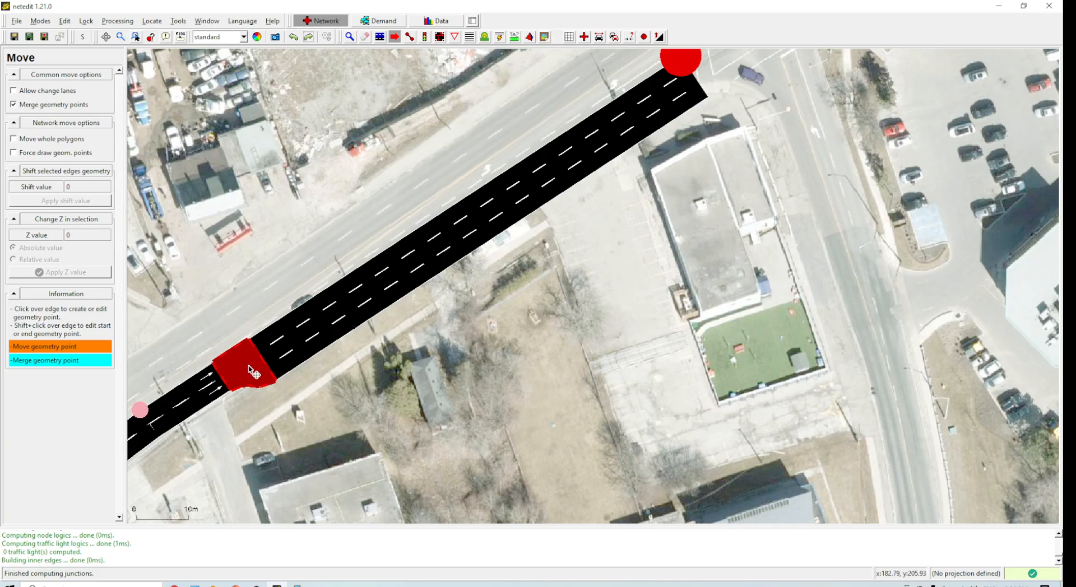
shift+click(311, 312)
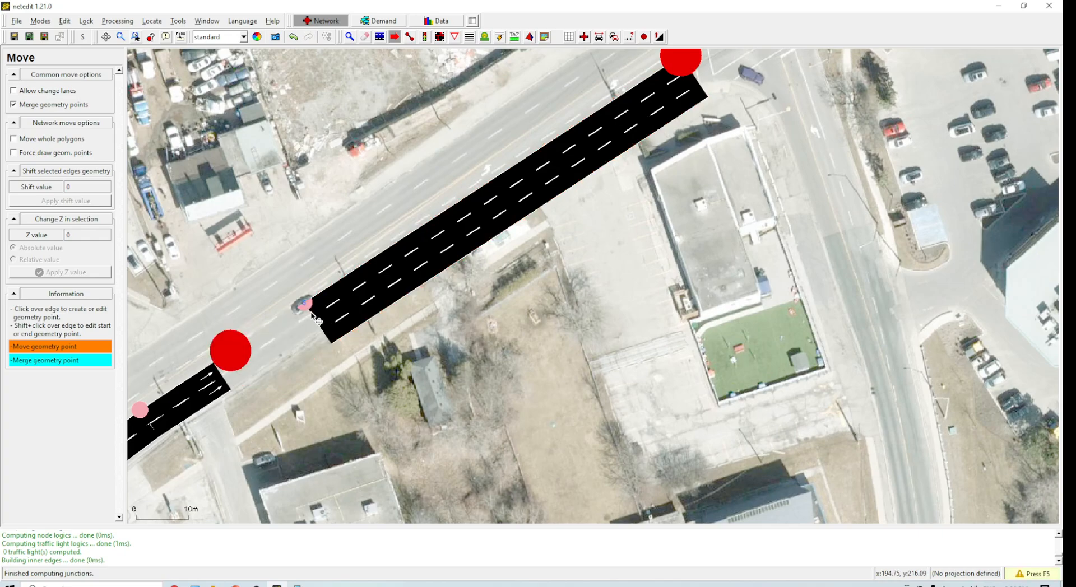
key(F5)
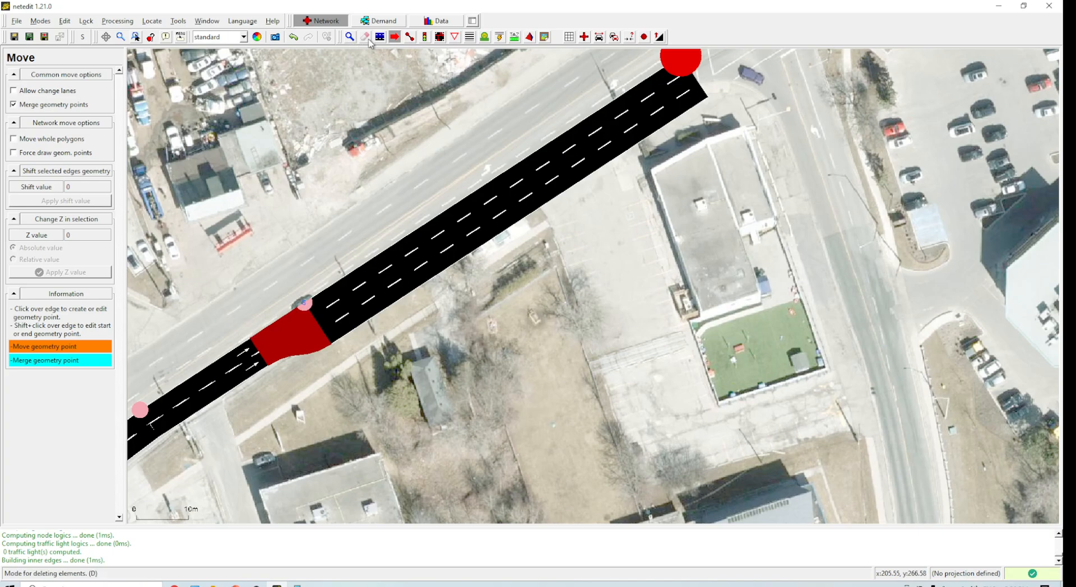
drag(684, 68, 664, 55)
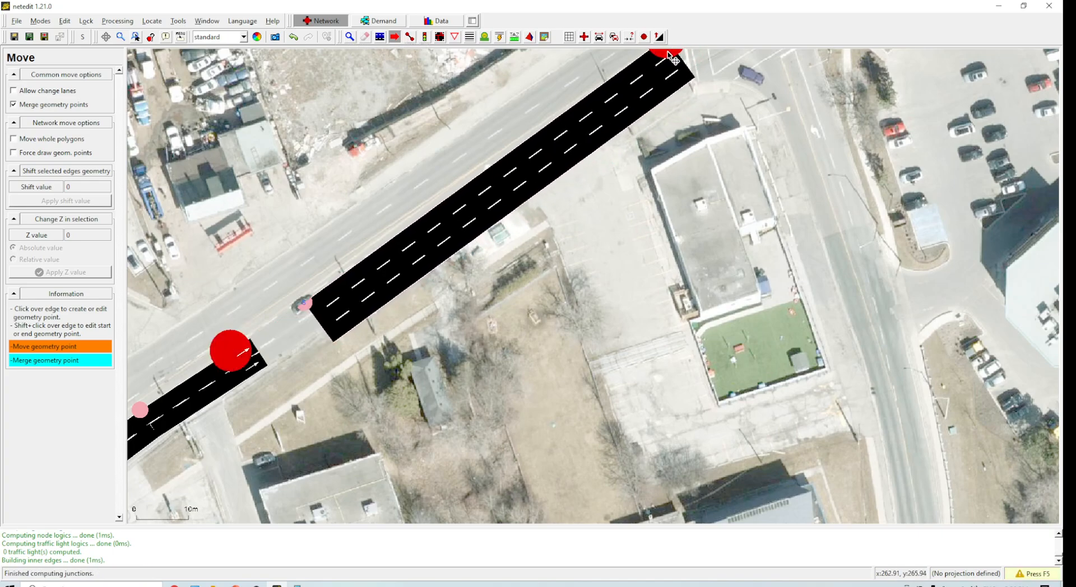
drag(310, 303, 300, 295)
key(F5)
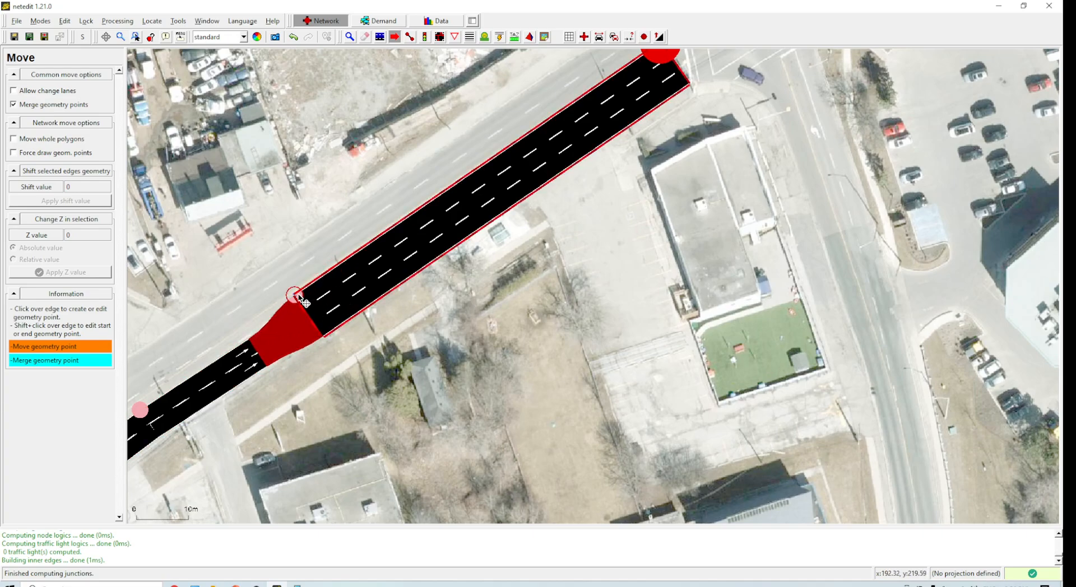
drag(307, 301, 300, 299)
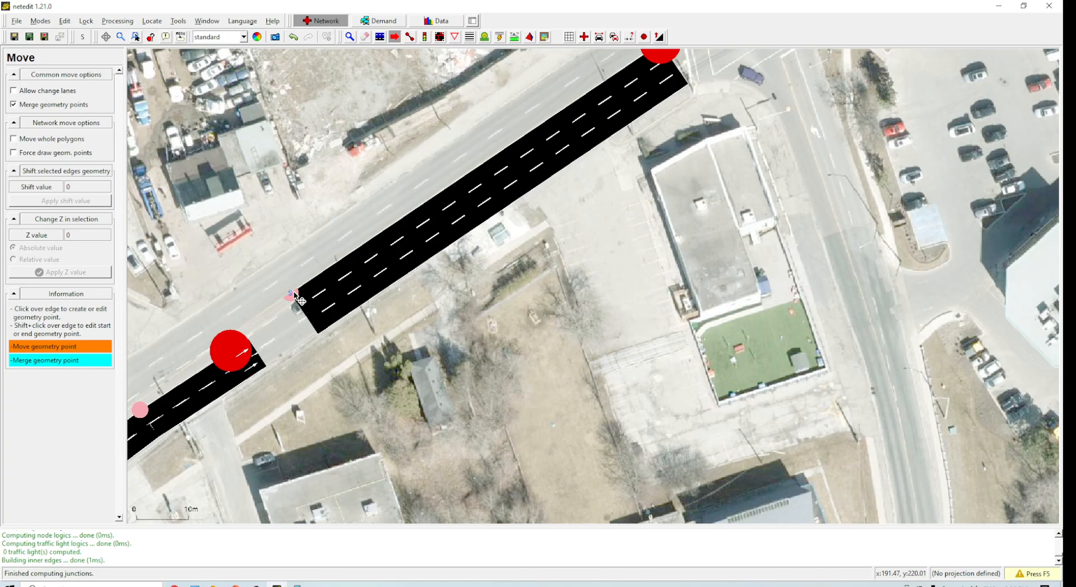
key(F5)
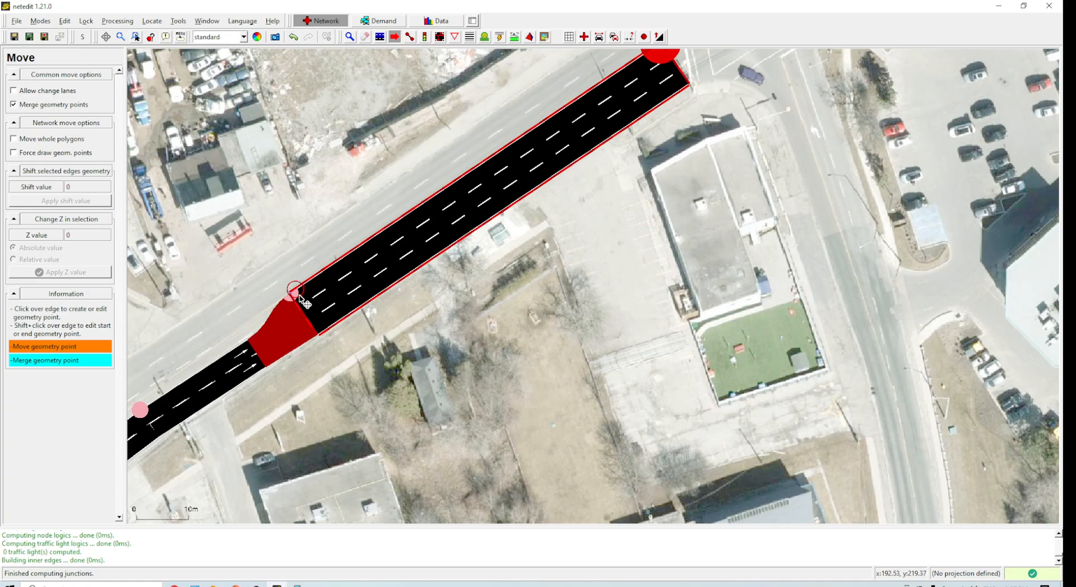
drag(290, 293, 448, 187)
key(F5)
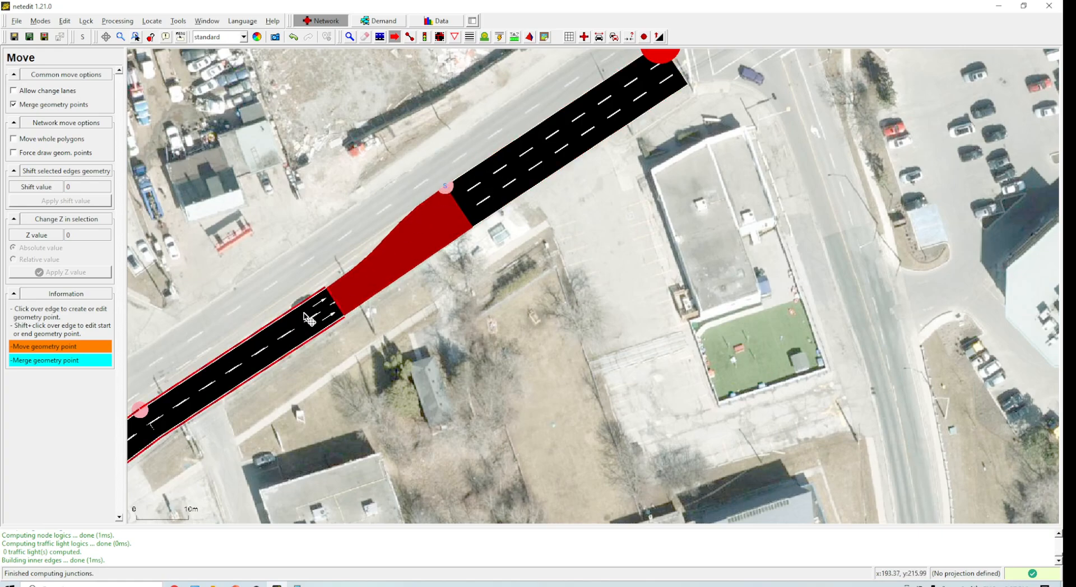
Step: Reset the shape of the junction between the curved edge and the new edge
click(349, 36)
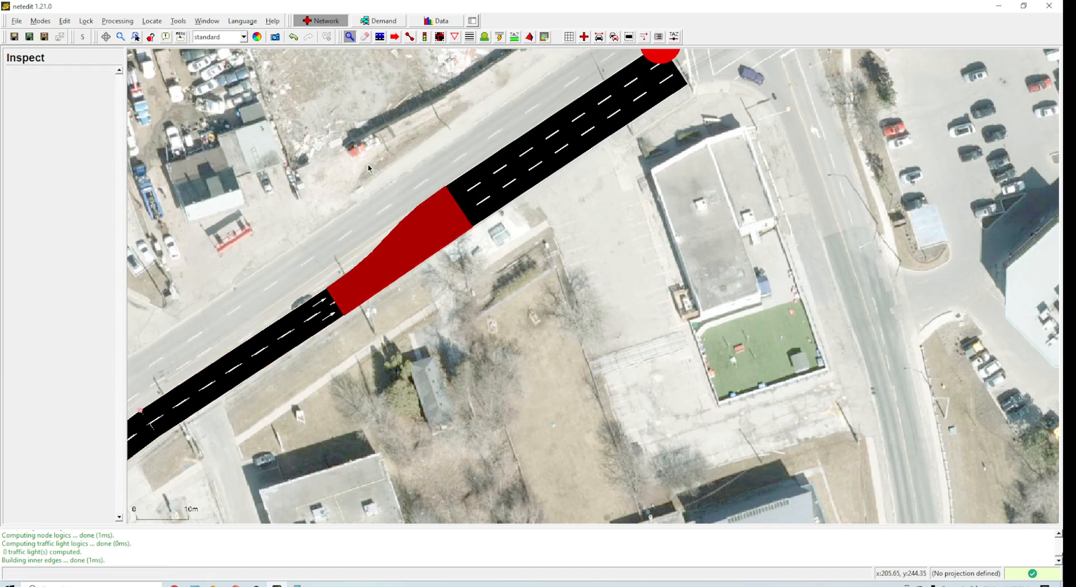
click(396, 257)
right_click(396, 258)
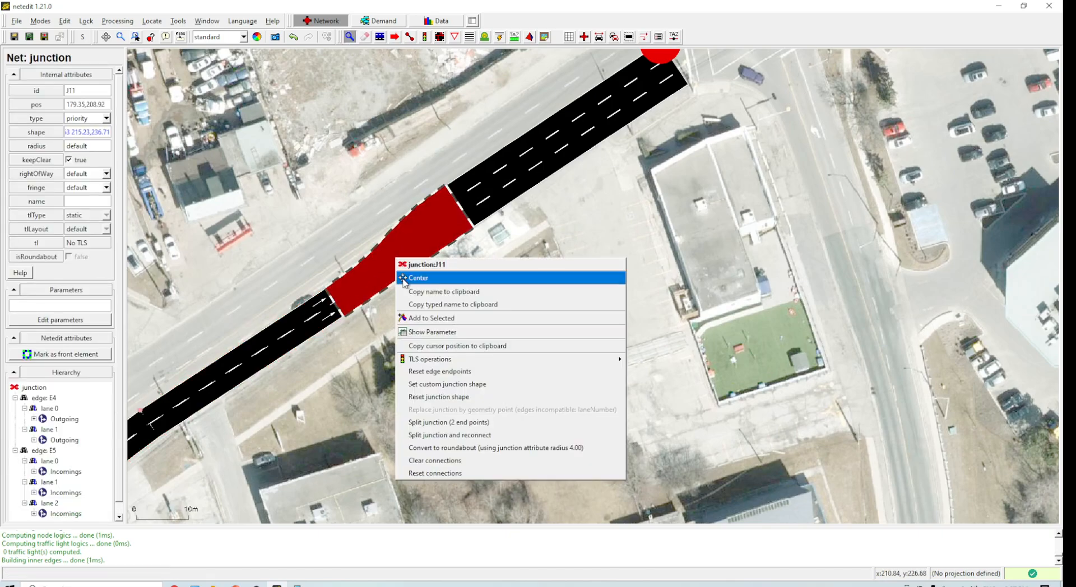
click(471, 397)
scroll(236, 363, down, 1)
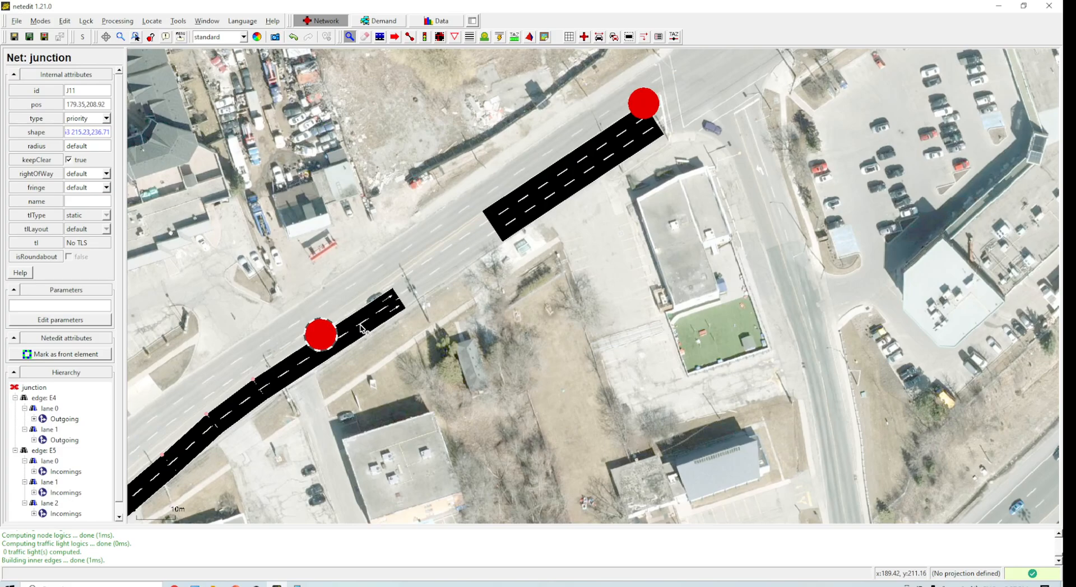
click(393, 39)
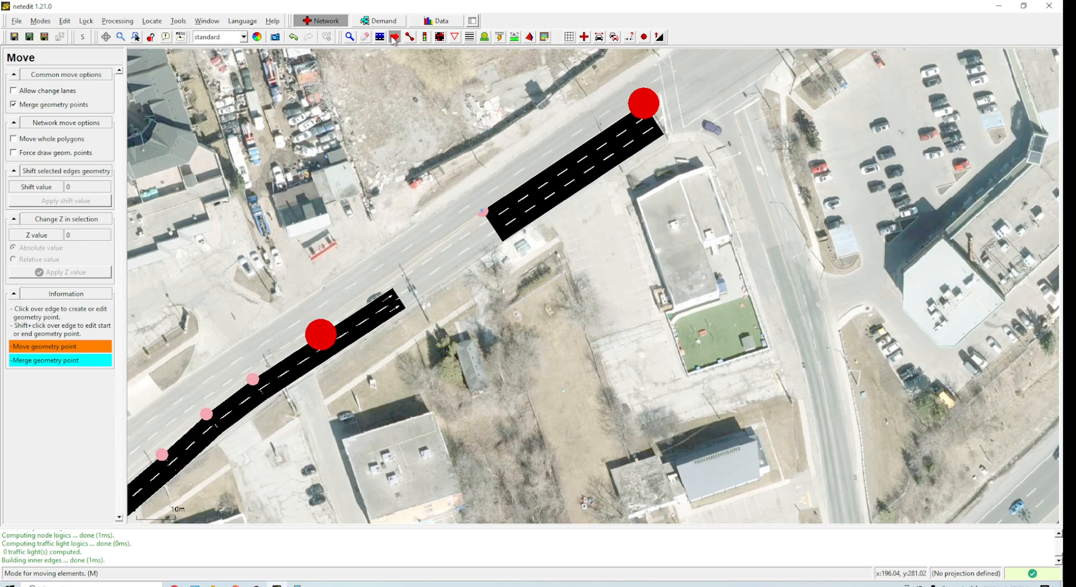
Step: Pull the curved edge's end back to its end junction and recompute the network
shift+click(306, 357)
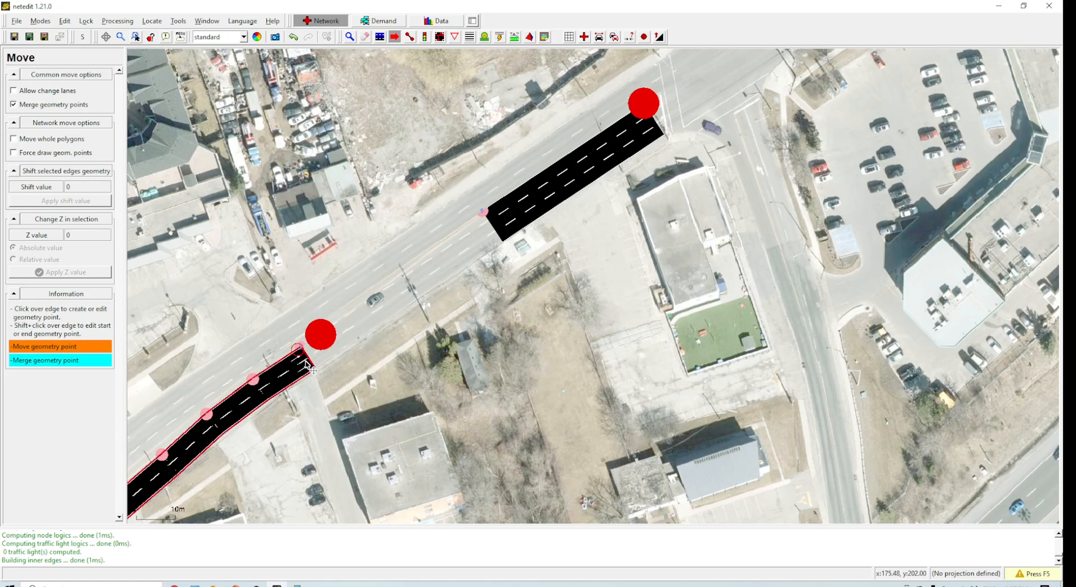
key(F5)
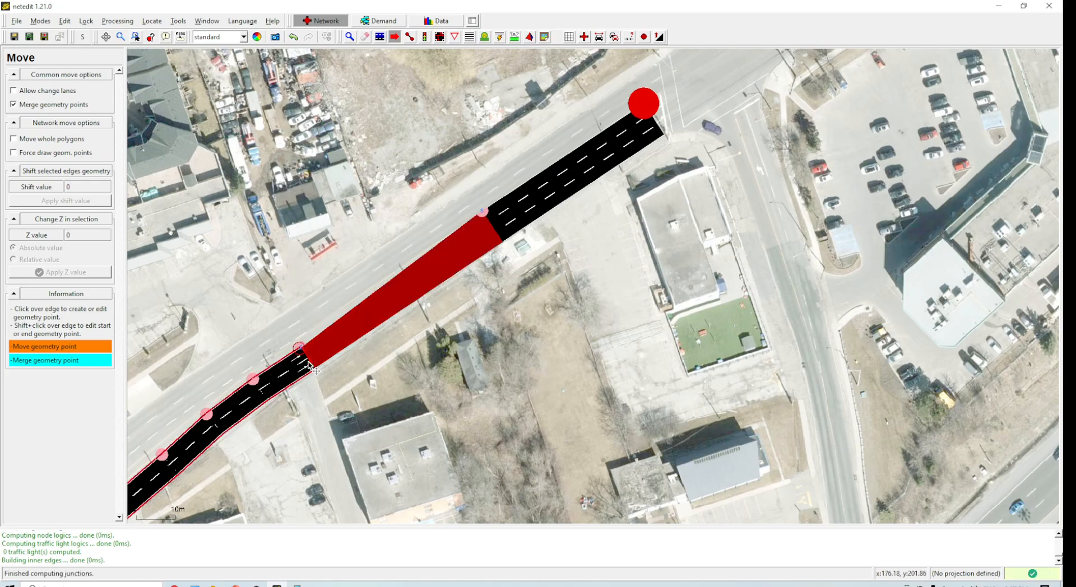
Step: Inspect the new three-lane edge's attributes
scroll(369, 305, up, 3)
scroll(363, 330, down, 2)
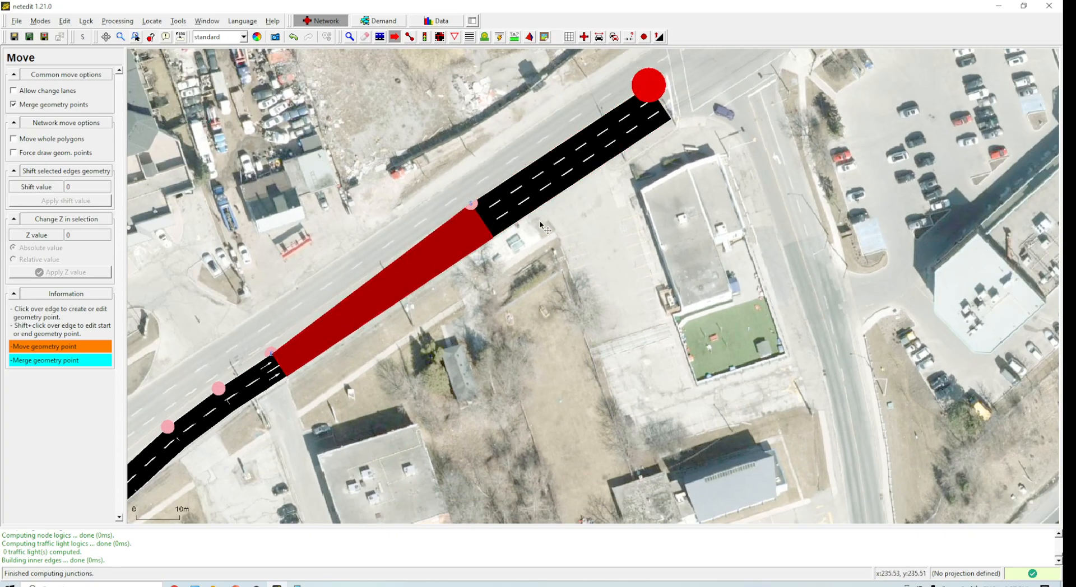
scroll(594, 314, down, 2)
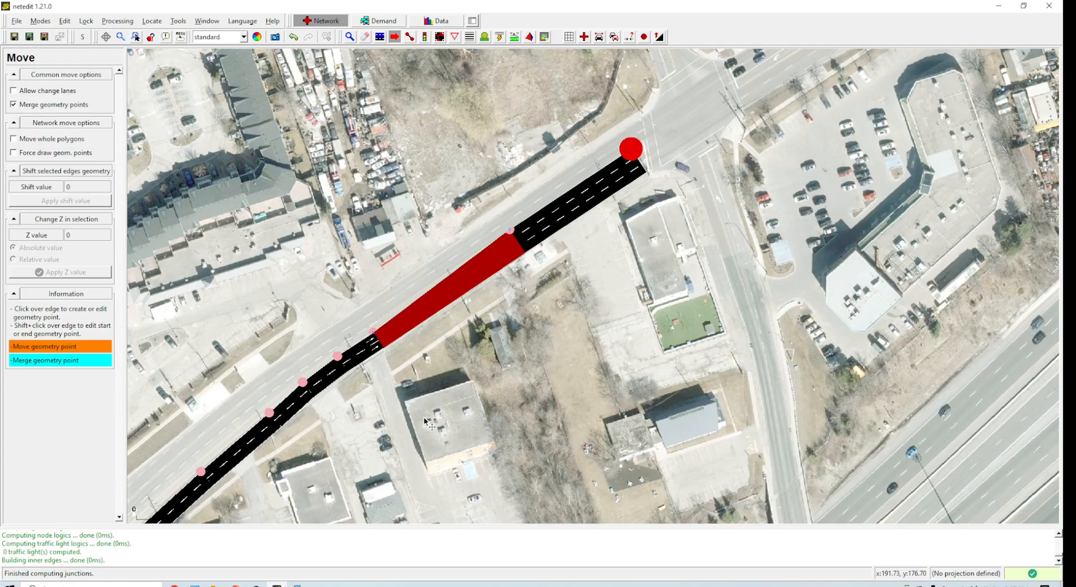
scroll(593, 356, up, 1)
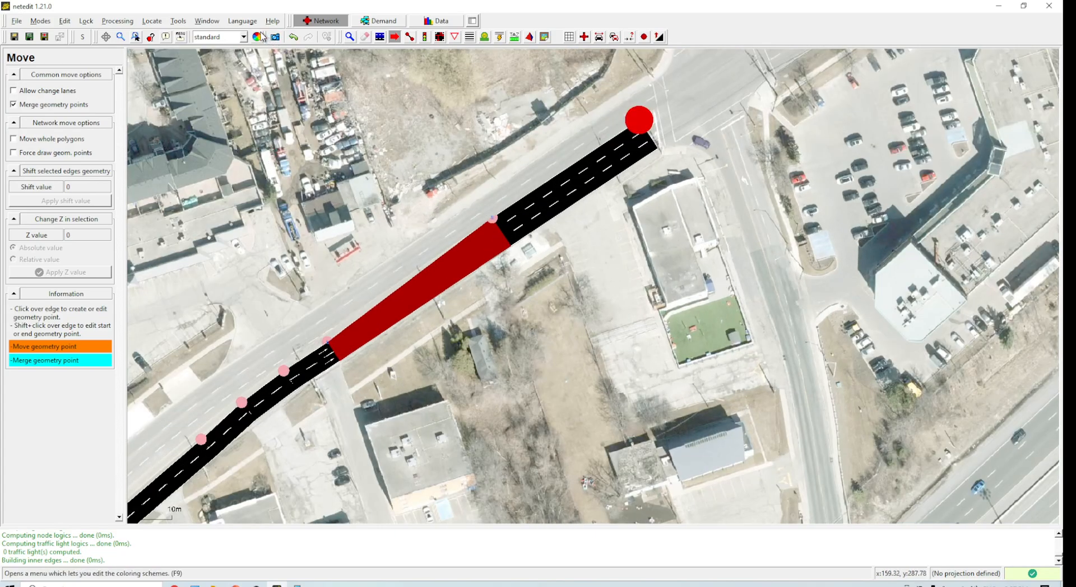
click(349, 37)
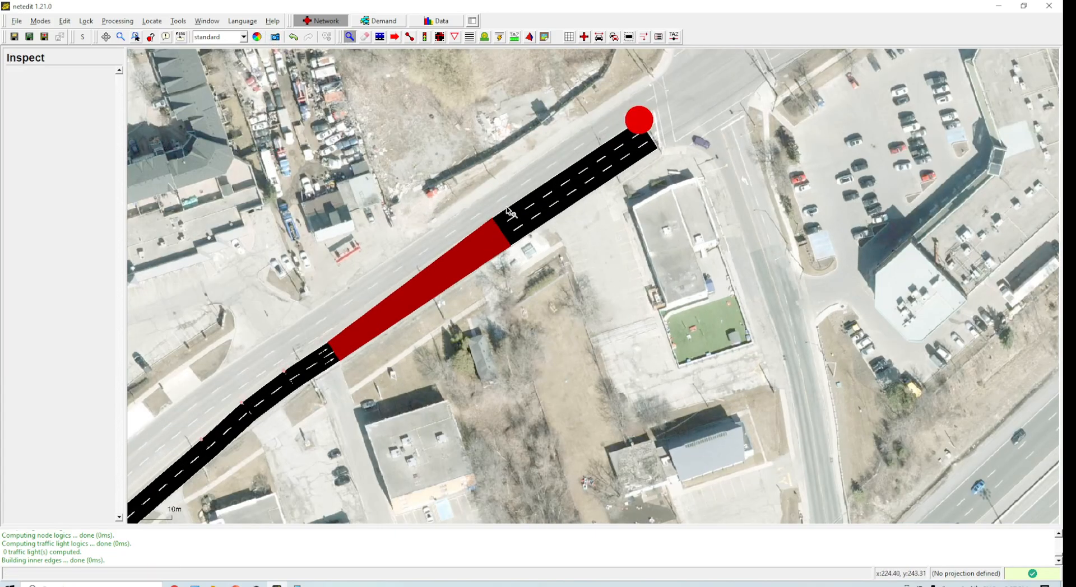
click(534, 237)
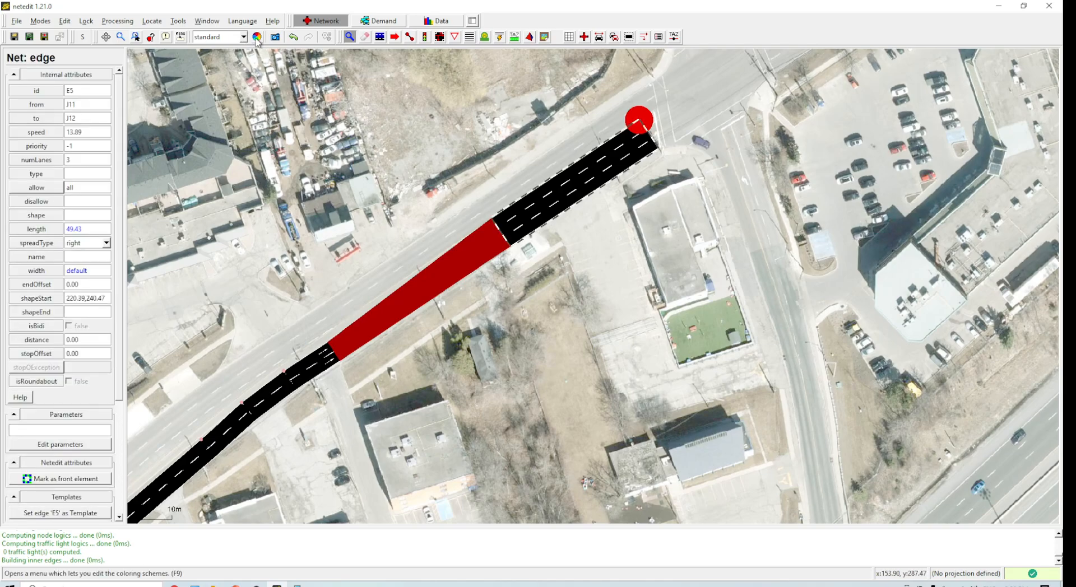
Step: In the view settings, make the street road colour semi-transparent by setting its alpha to 164
click(65, 21)
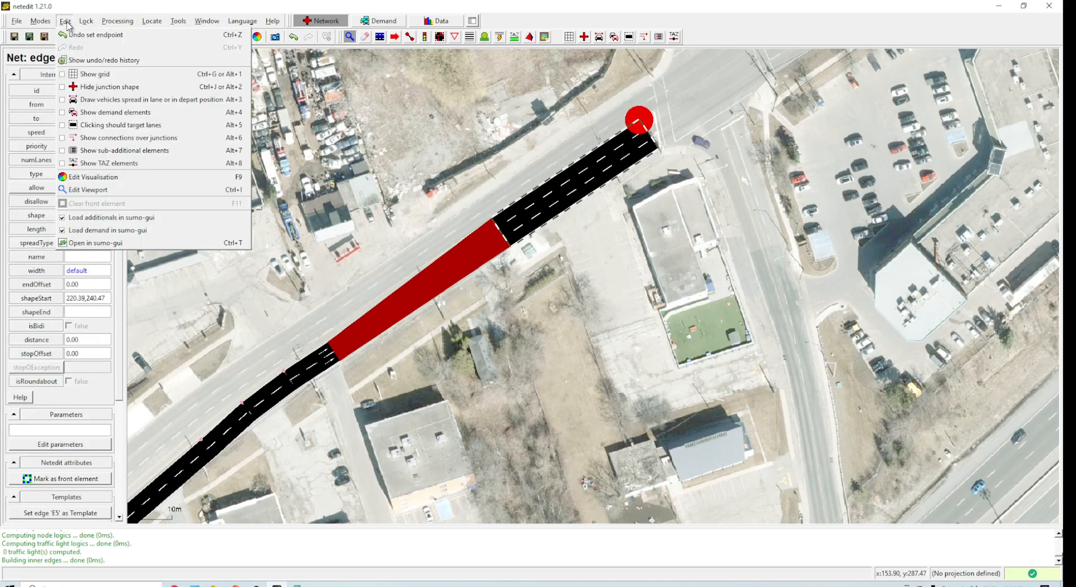
click(101, 178)
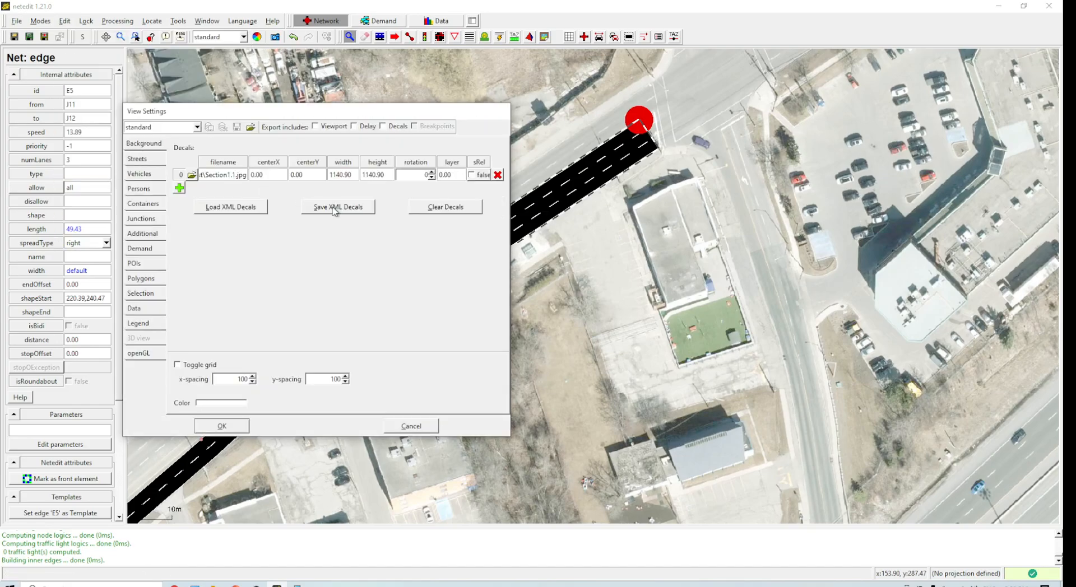
click(140, 162)
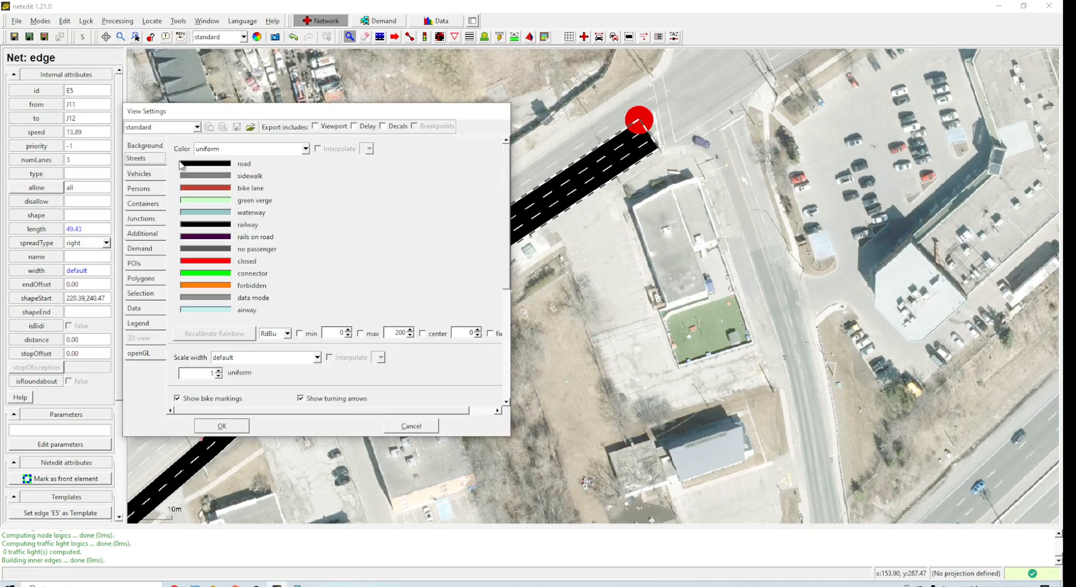
click(200, 168)
double_click(217, 168)
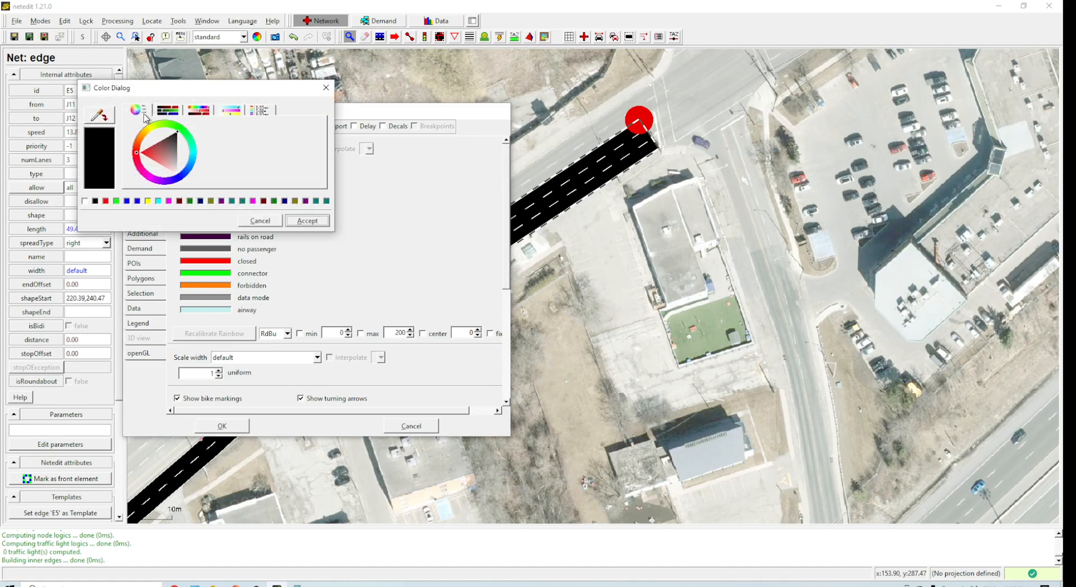
click(264, 111)
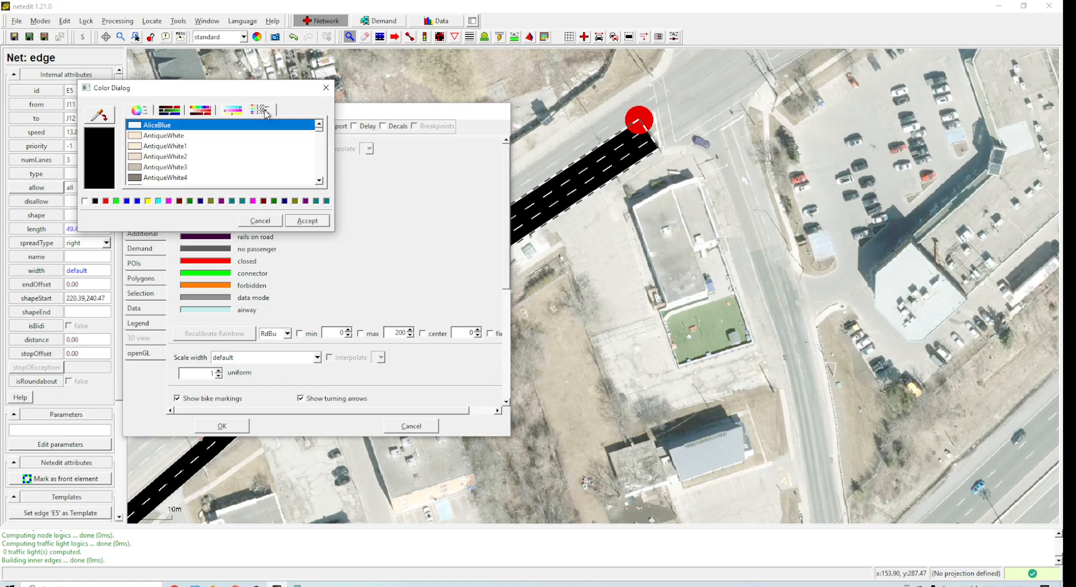
click(234, 110)
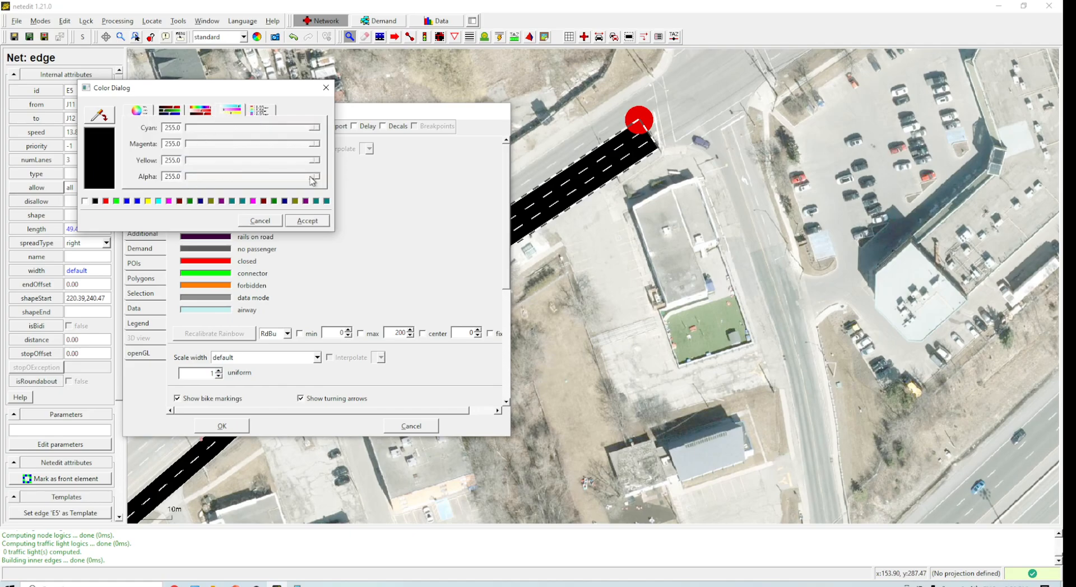
drag(316, 178, 280, 178)
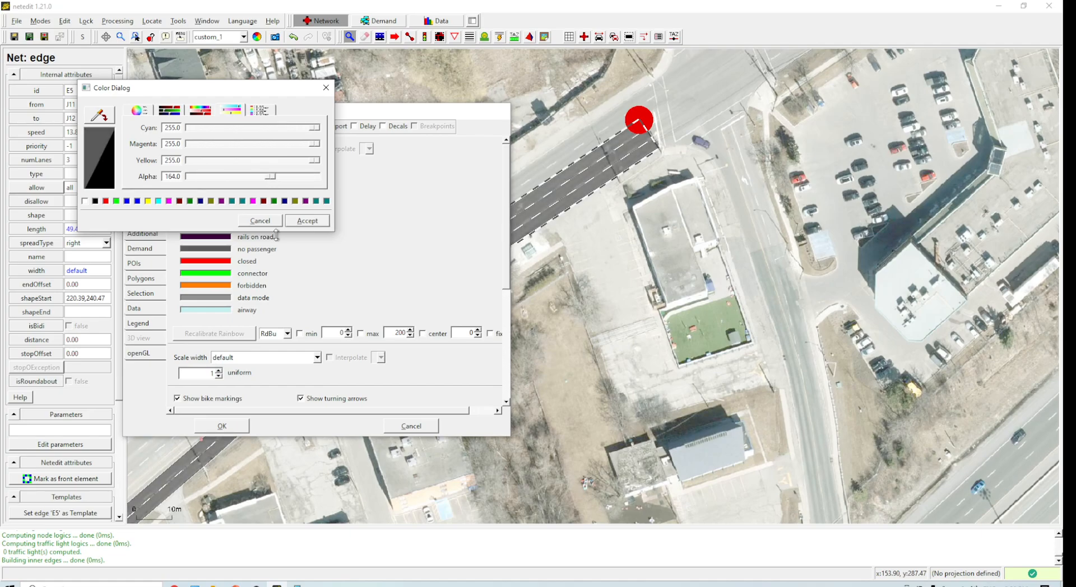
click(306, 221)
click(222, 426)
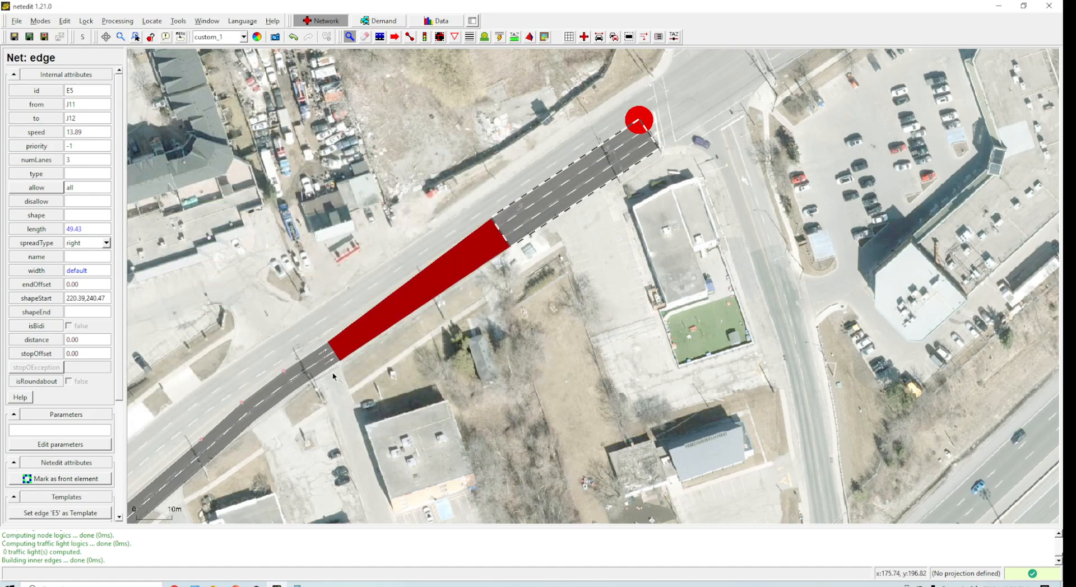
Step: Nudge a geometry point on the curved edge slightly and recompute the network
drag(303, 441, 527, 208)
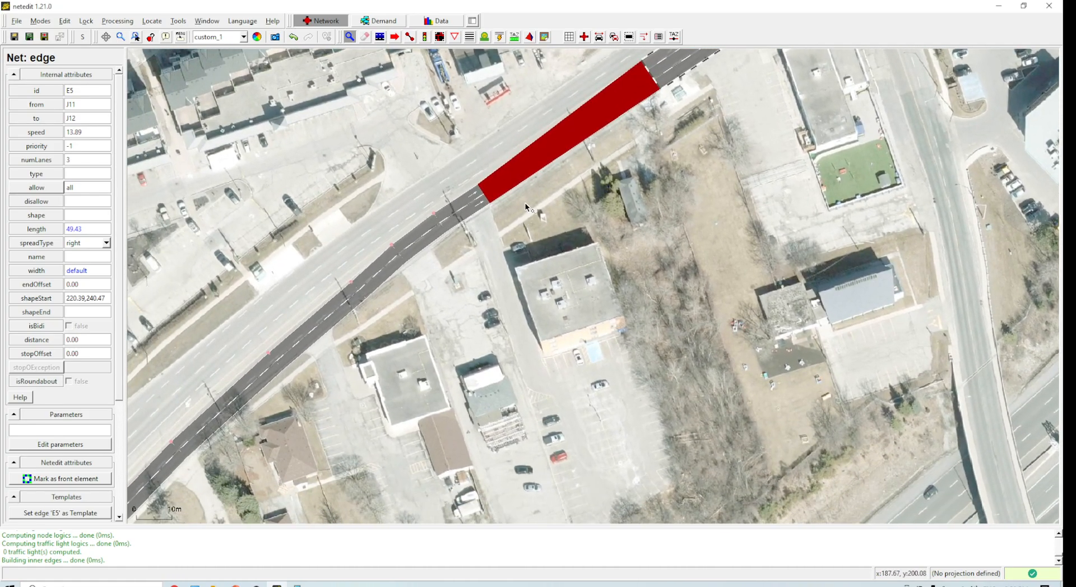
scroll(280, 345, up, 3)
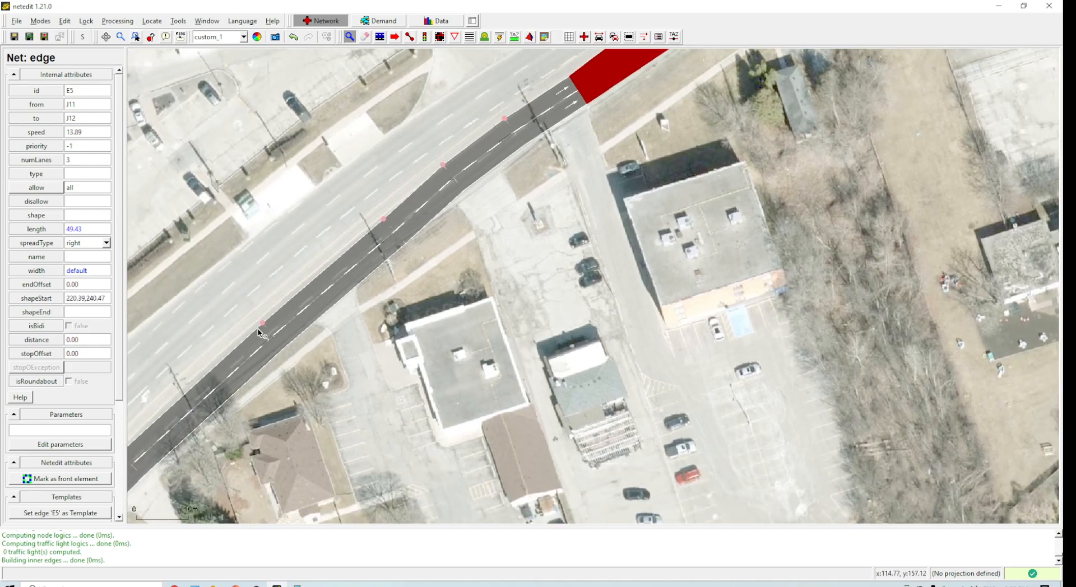
key(m)
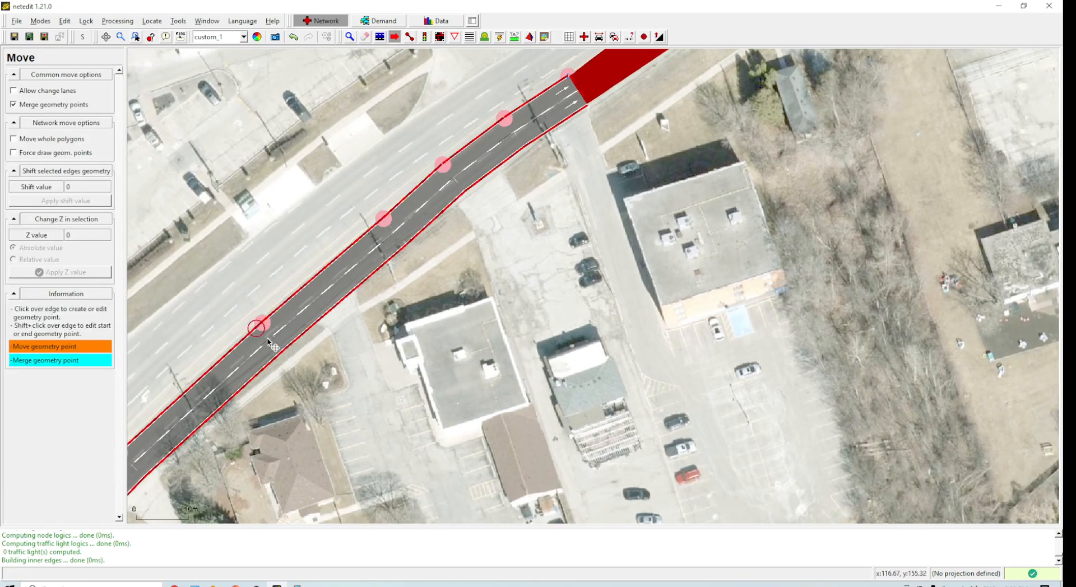
drag(384, 221, 381, 226)
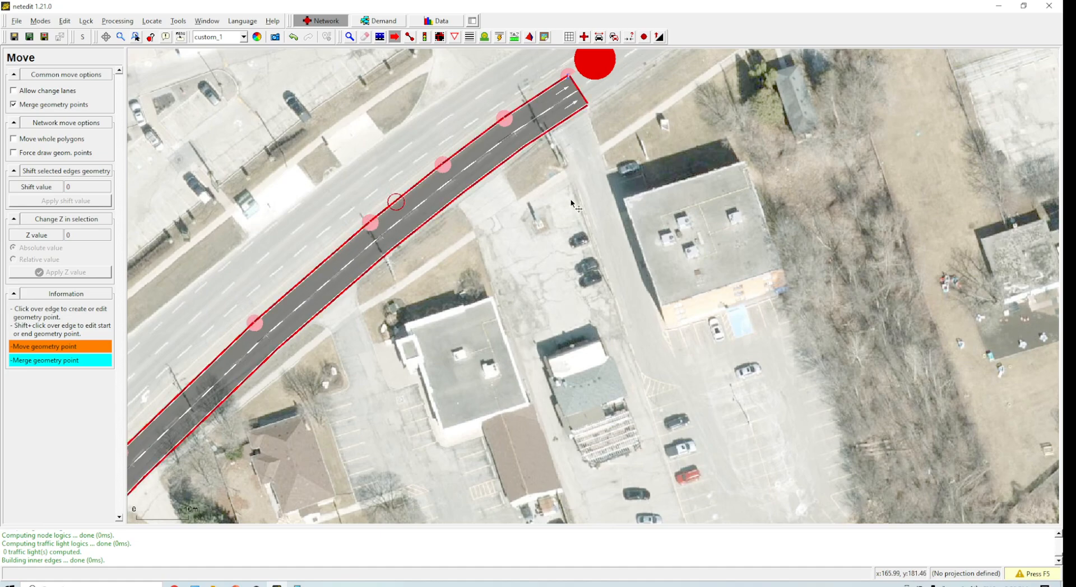
drag(781, 91, 448, 405)
key(F5)
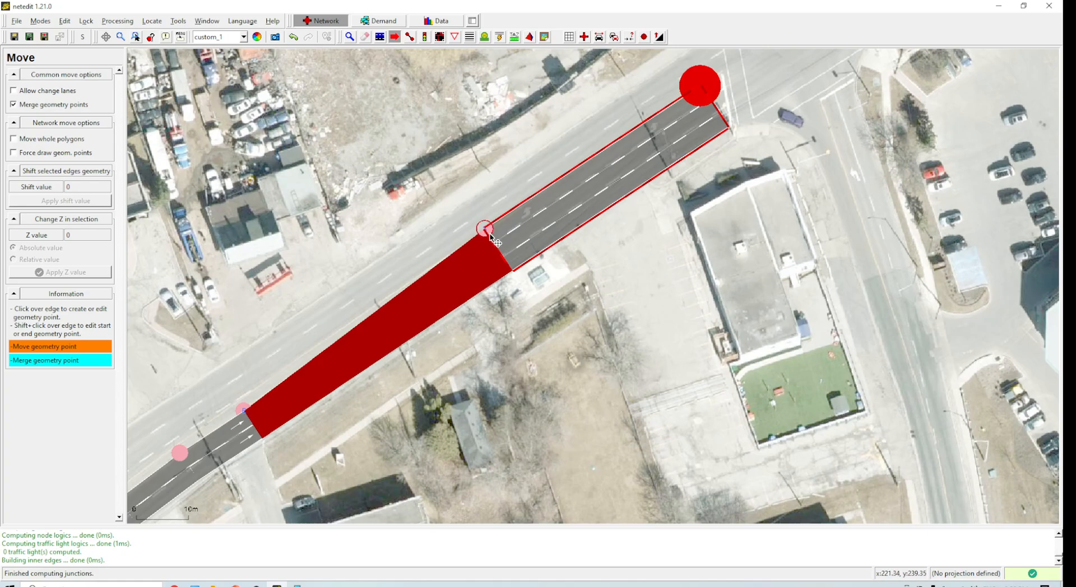
Step: Delete the point at the new edge's start, drag the start slightly southwest, and recompute the network
key(Delete)
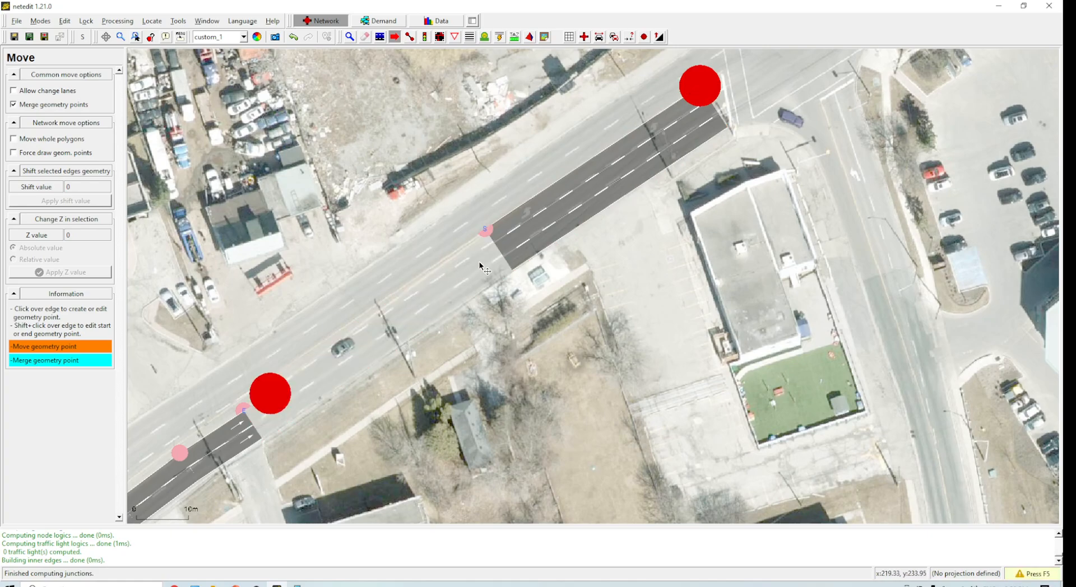
drag(436, 267, 402, 287)
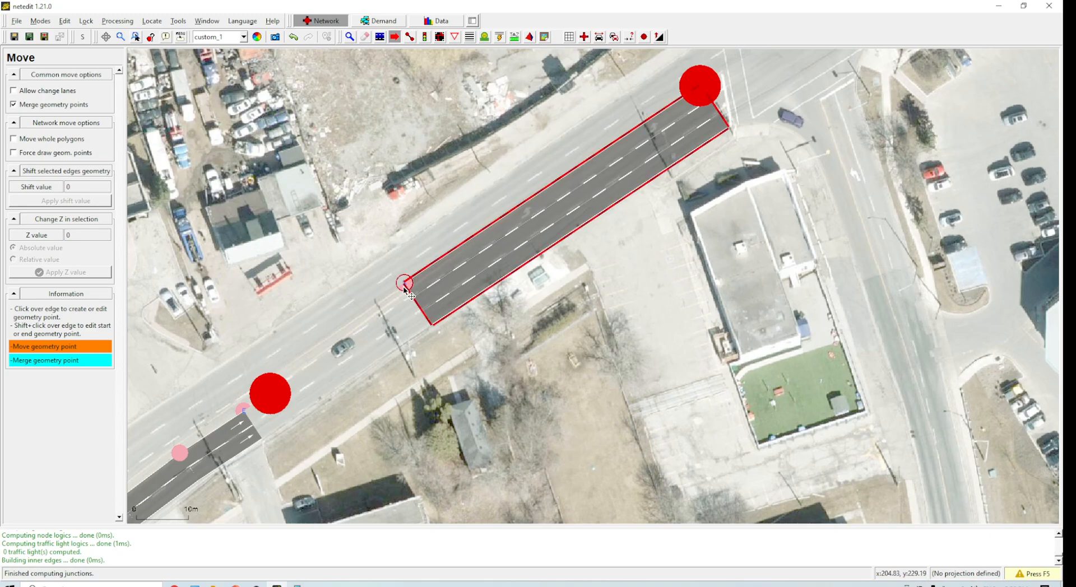
key(F5)
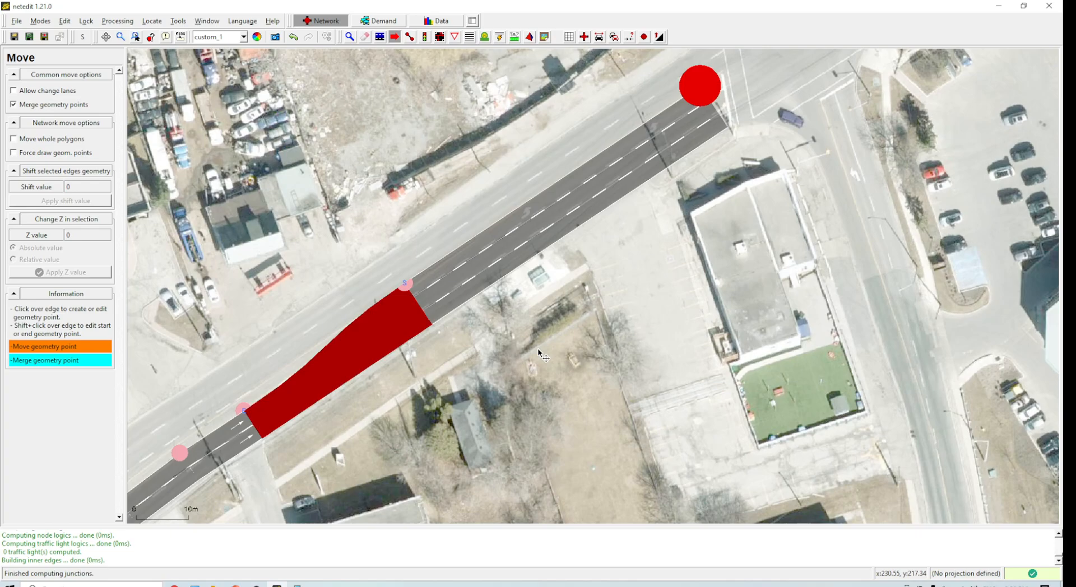
drag(629, 300, 563, 337)
scroll(628, 274, down, 6)
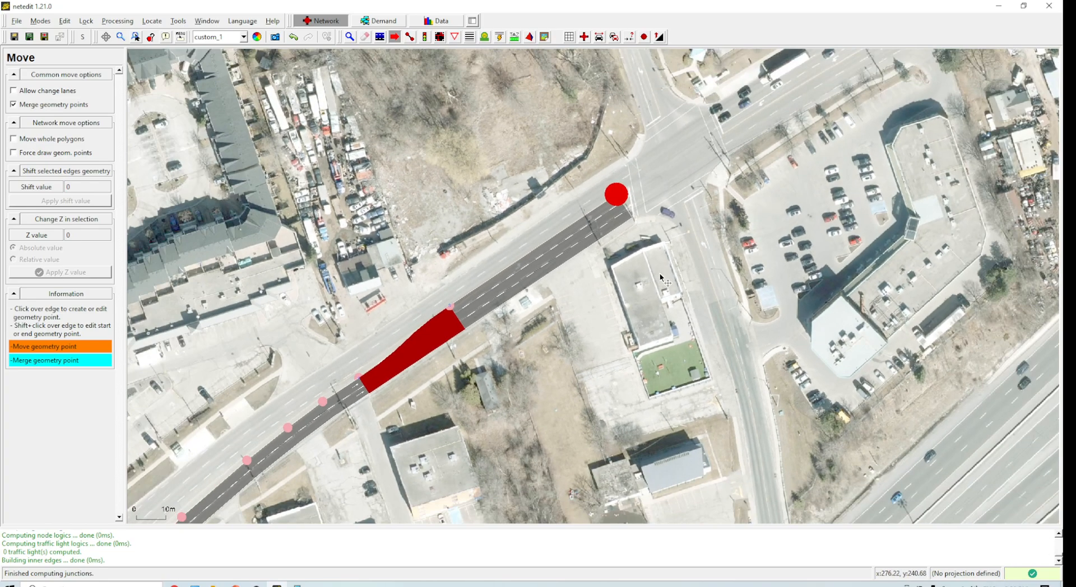
drag(647, 342, 387, 427)
drag(603, 285, 565, 362)
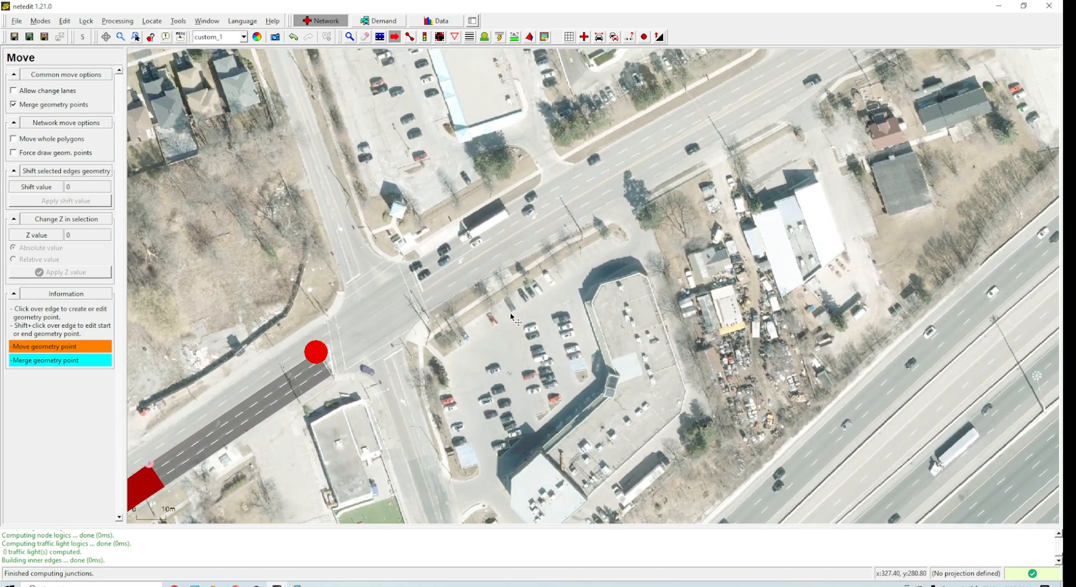
click(410, 36)
click(748, 102)
drag(648, 177, 439, 351)
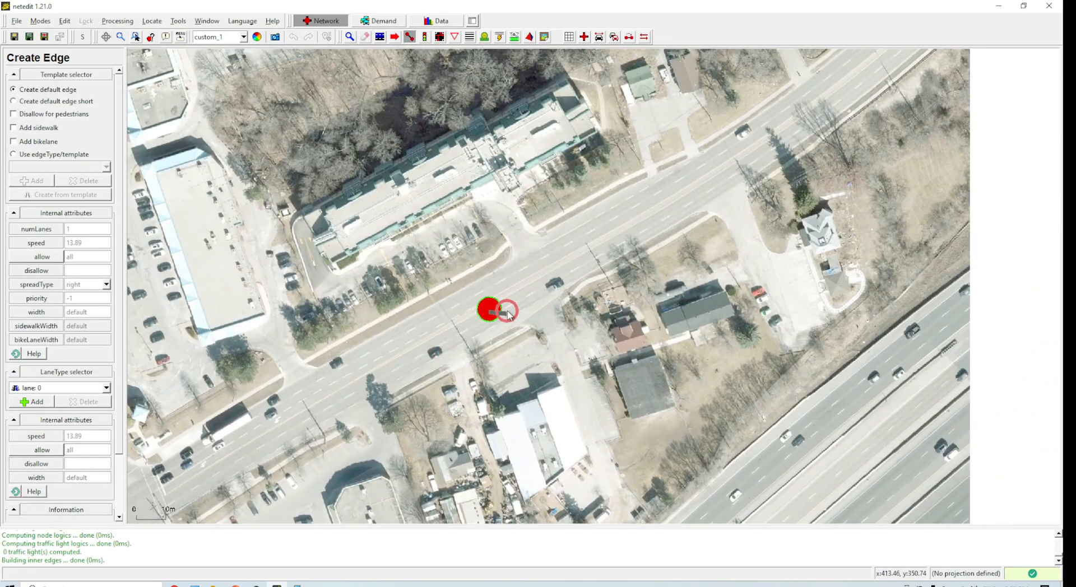
key(Escape)
Step: Draw an edge southwest along the road's northern carriageway, then undo it
click(349, 36)
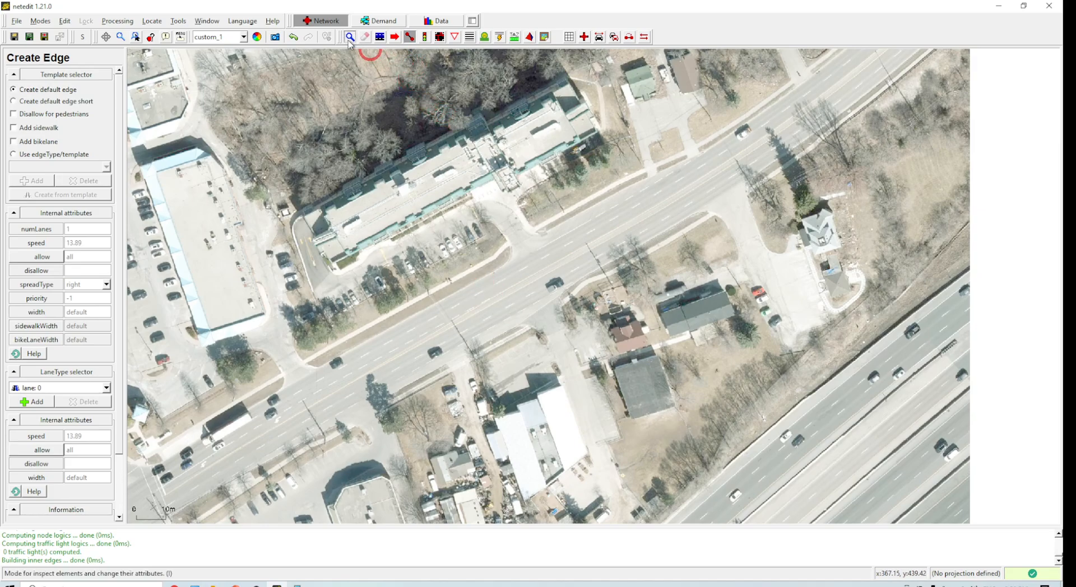
drag(493, 292, 538, 232)
drag(741, 107, 566, 232)
click(410, 37)
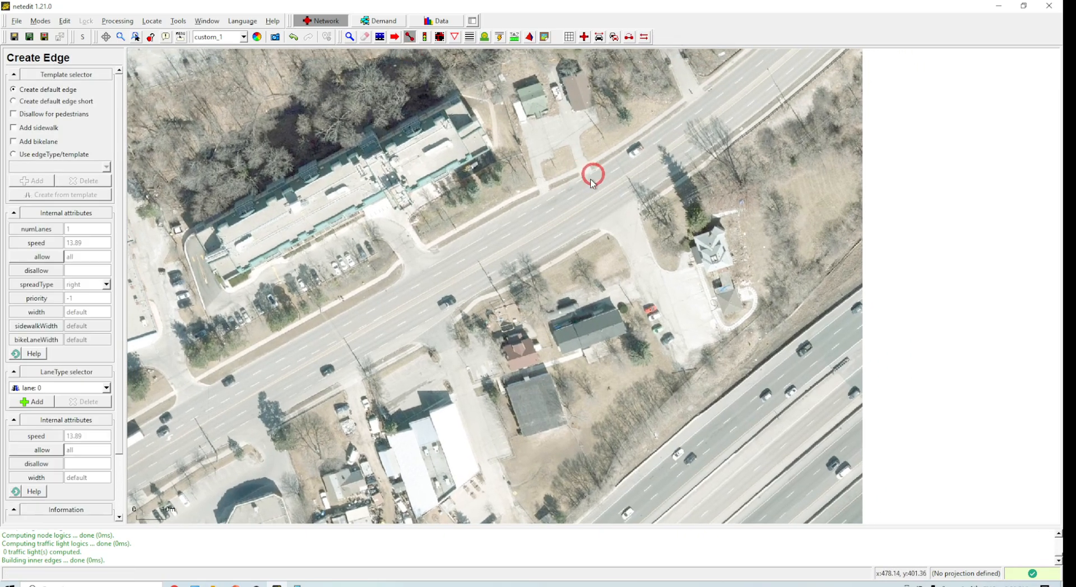
click(667, 128)
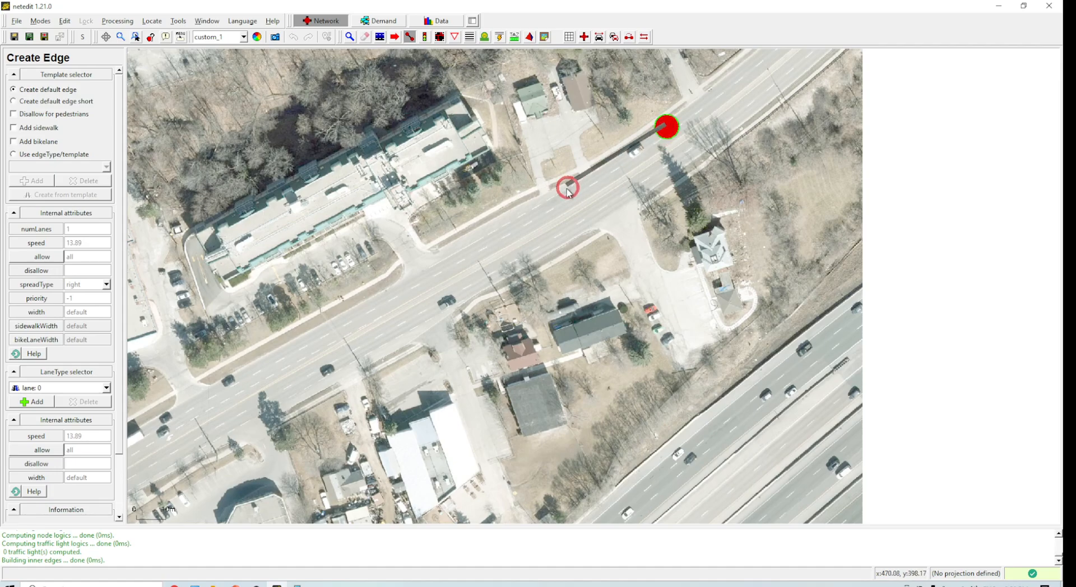
click(371, 313)
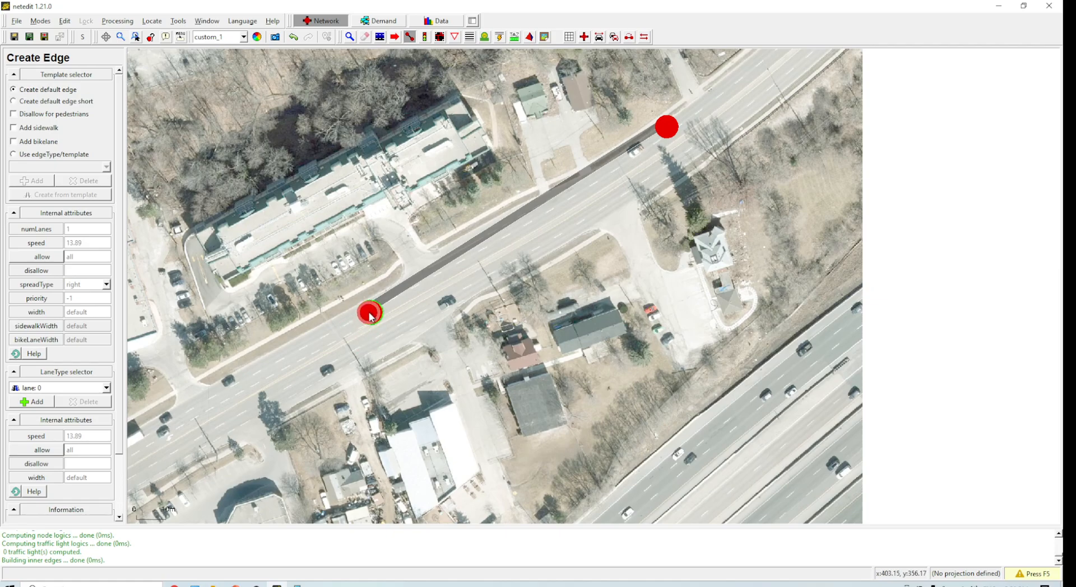
key(ctrl+z)
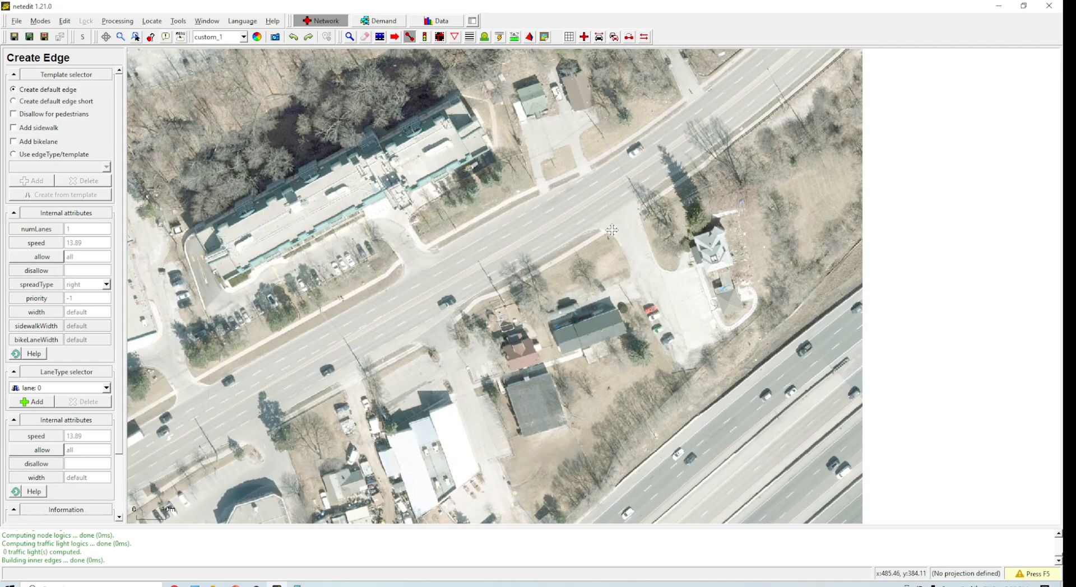
Step: Draw a chain of three edges southwest along the road's northern carriageway with intermediate junctions
click(668, 136)
click(598, 179)
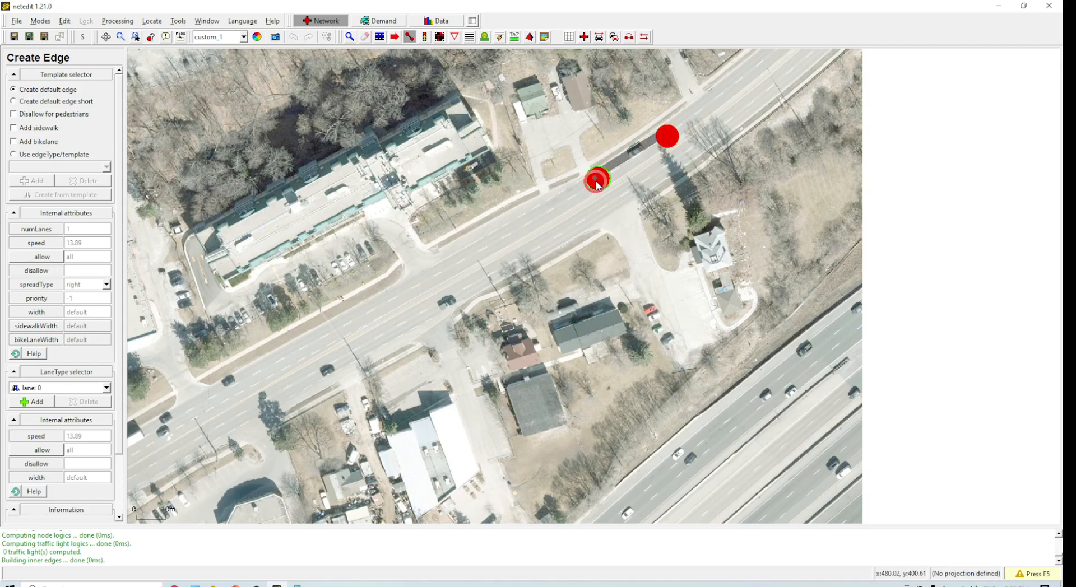
click(516, 231)
click(446, 273)
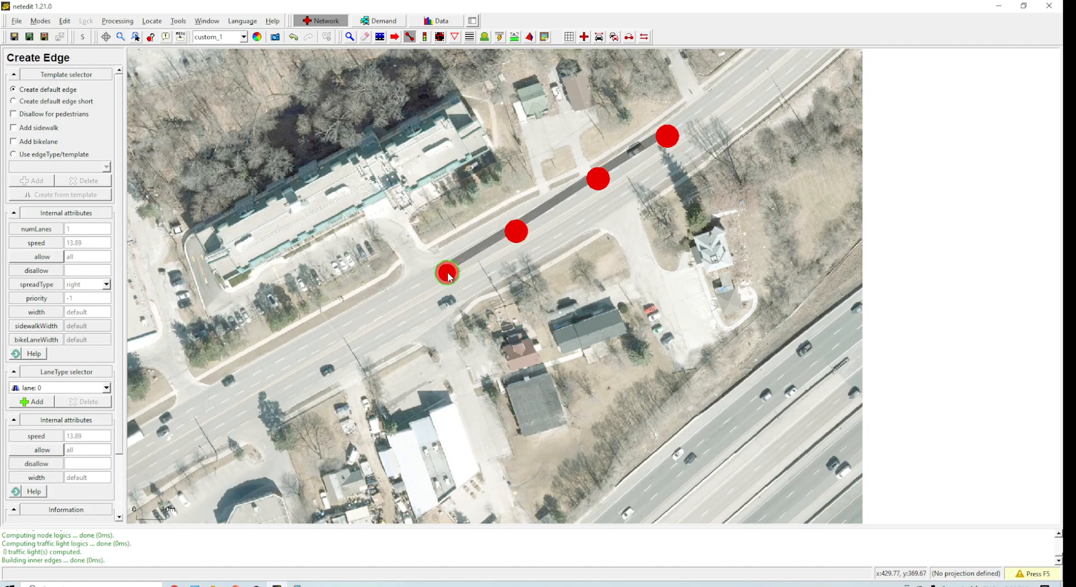
scroll(408, 365, down, 3)
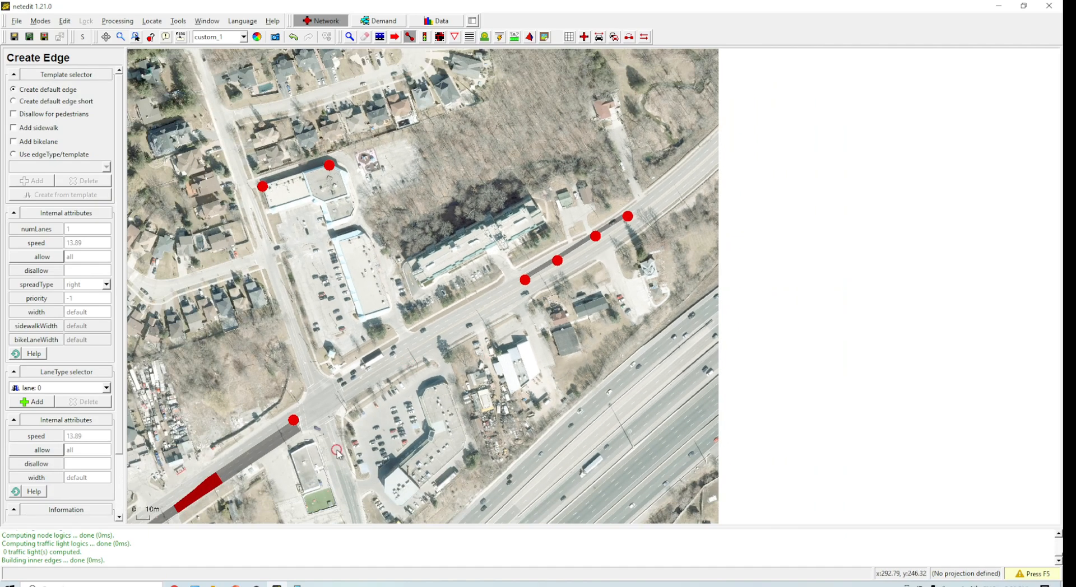
scroll(511, 258, up, 5)
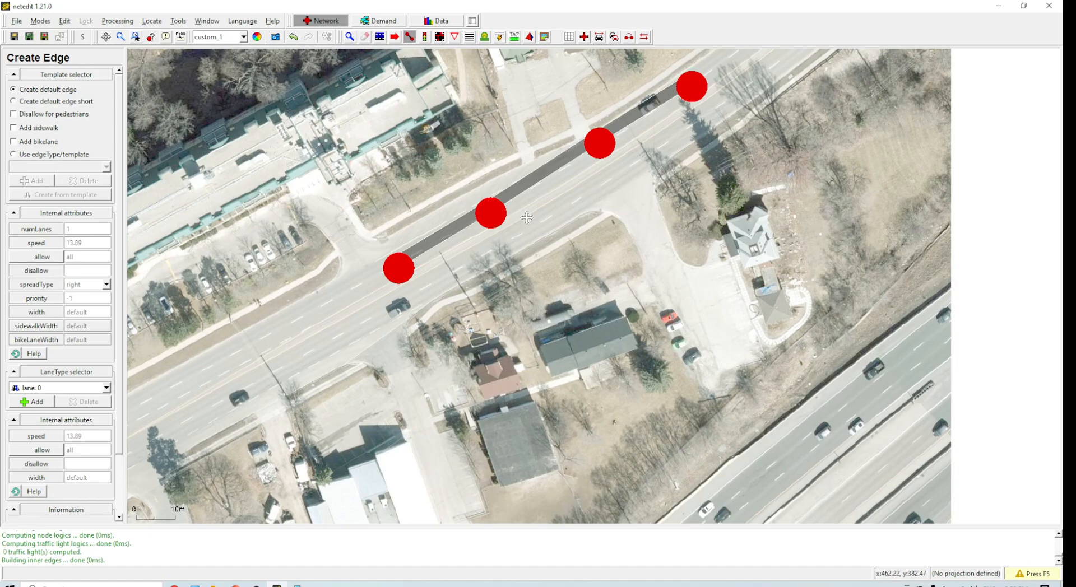
Step: Undo the three-edge chain and draw a single edge southwest along the road's northern carriageway instead
key(ctrl+z)
key(ctrl+z)
key(ctrl+z)
key(ctrl+z)
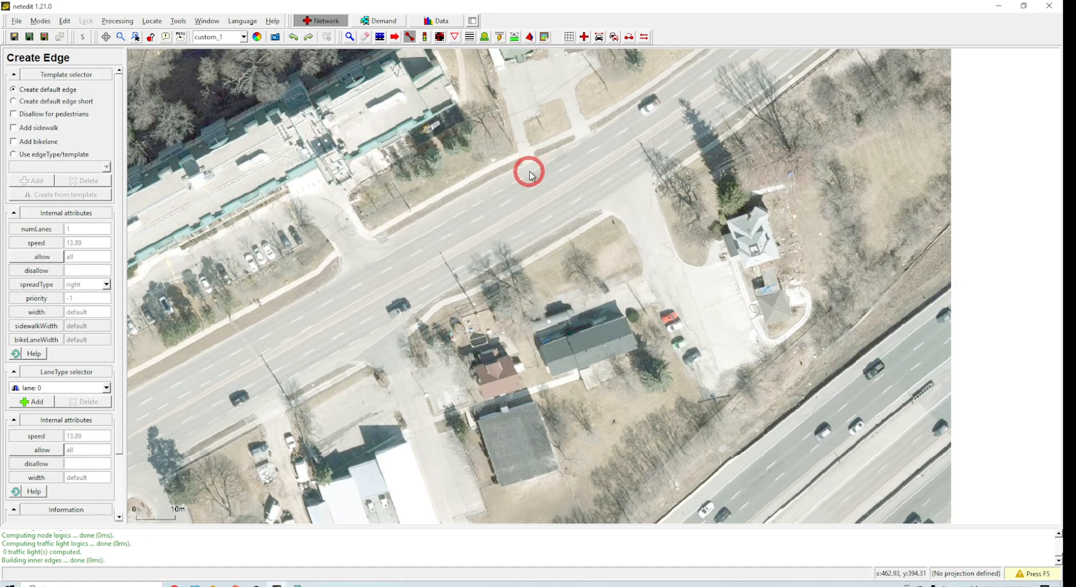
click(723, 61)
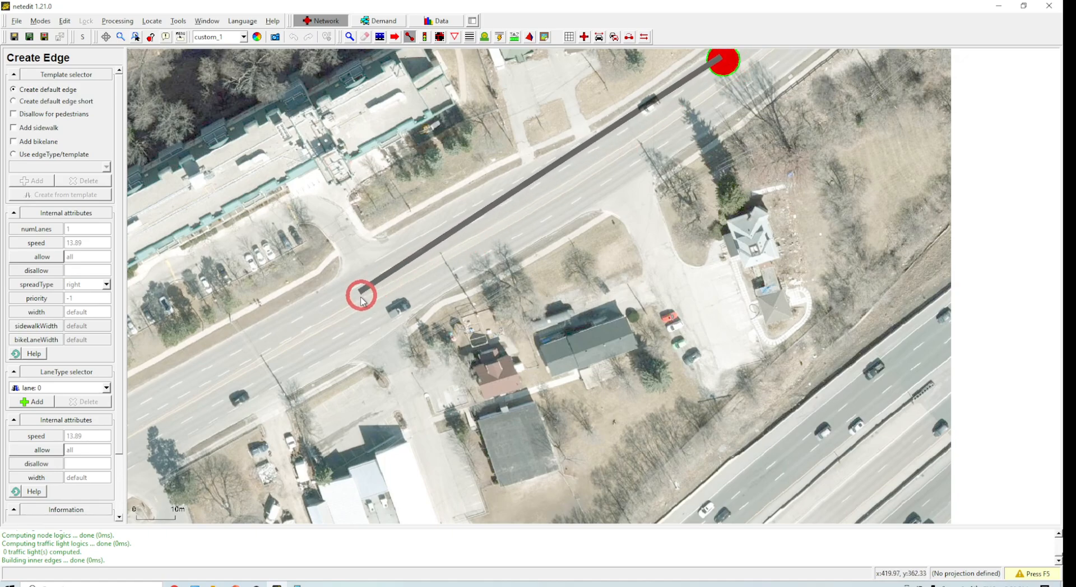
click(318, 313)
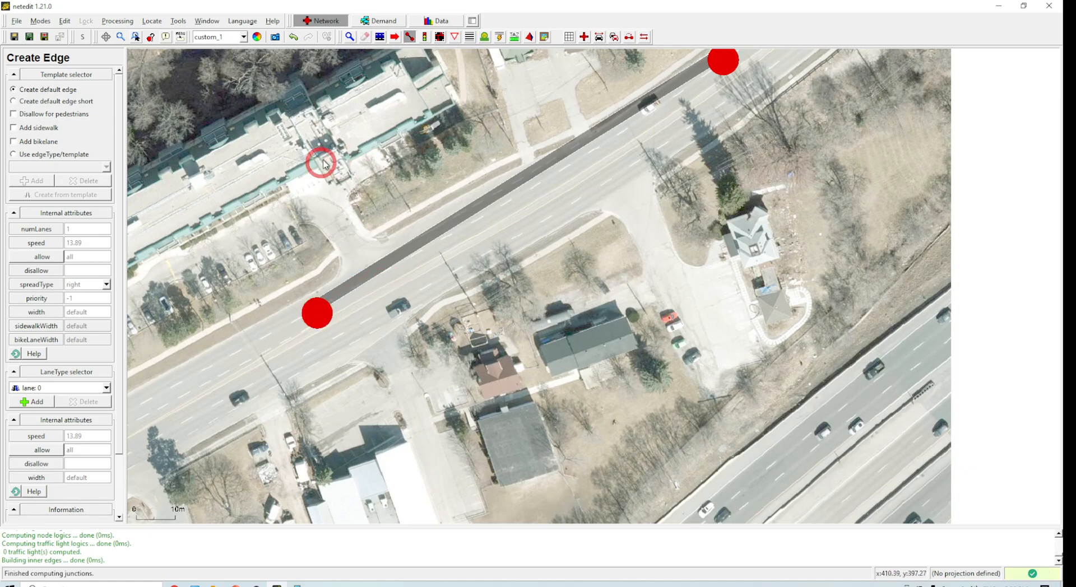
Step: Add three geometry points along the new edge and nudge both of its end junctions slightly
click(395, 37)
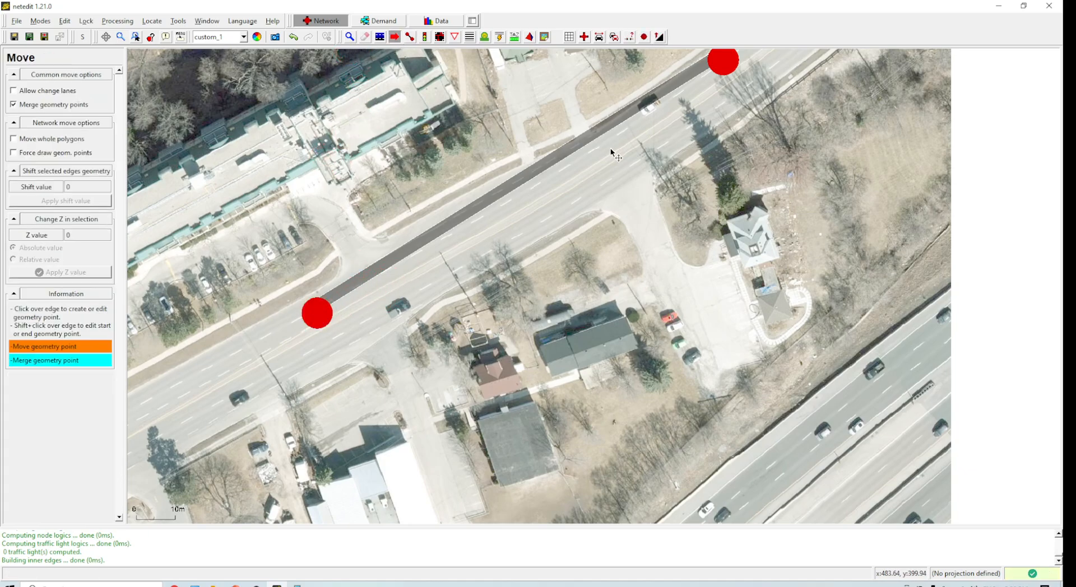
drag(633, 115, 648, 130)
drag(730, 64, 746, 67)
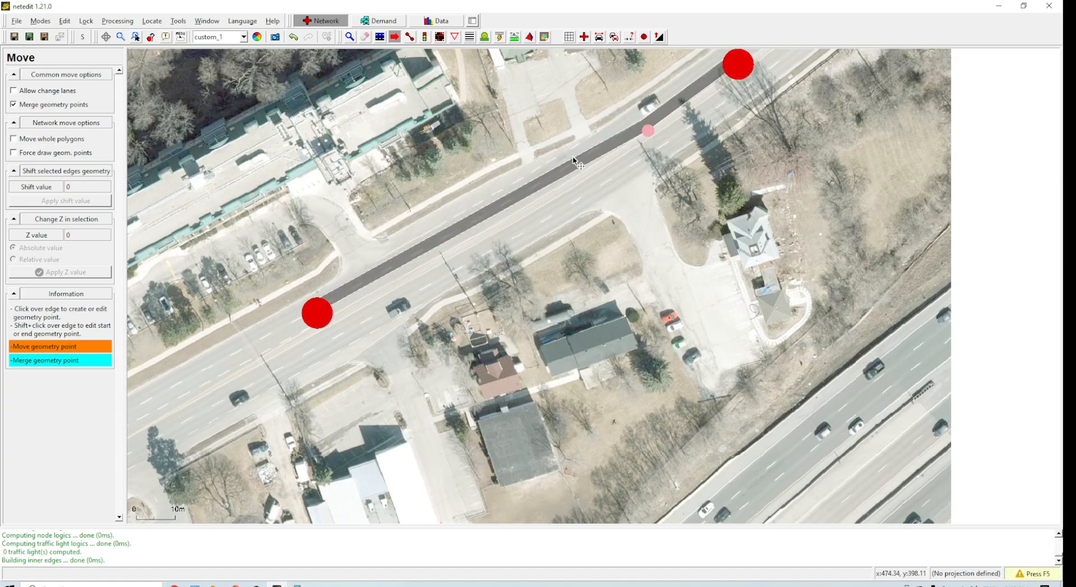
click(544, 195)
click(408, 273)
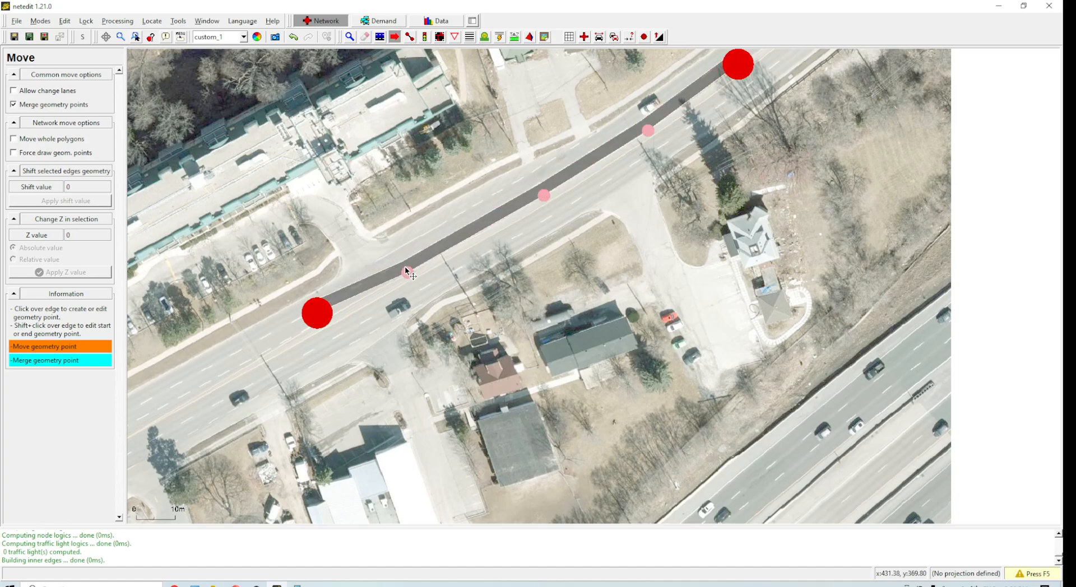
drag(325, 311, 330, 320)
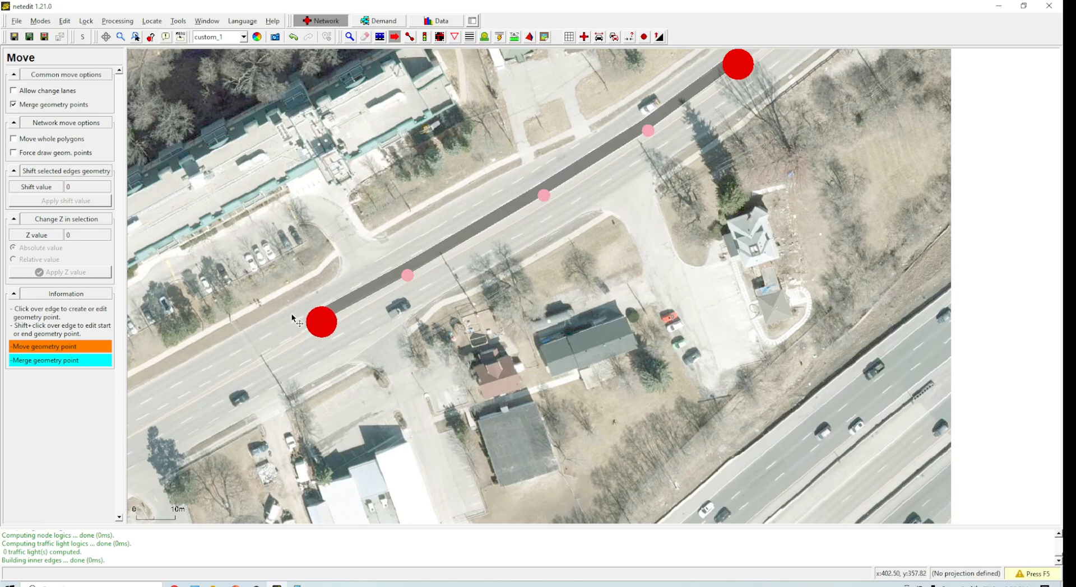
Step: Inspect the new edge, set its number of lanes to 2, then undo the change
click(355, 38)
click(437, 253)
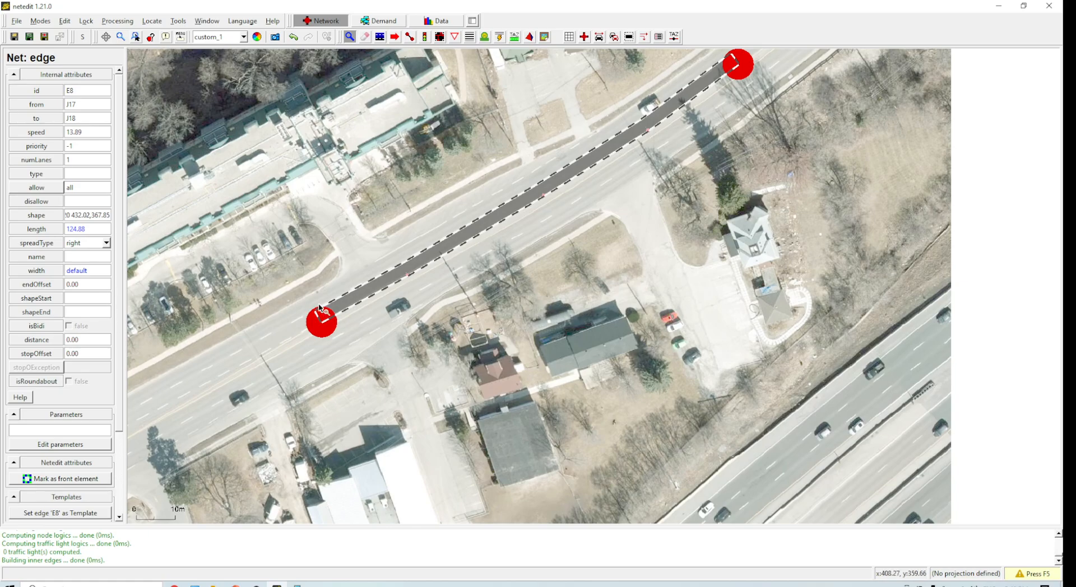
drag(76, 162, 59, 168)
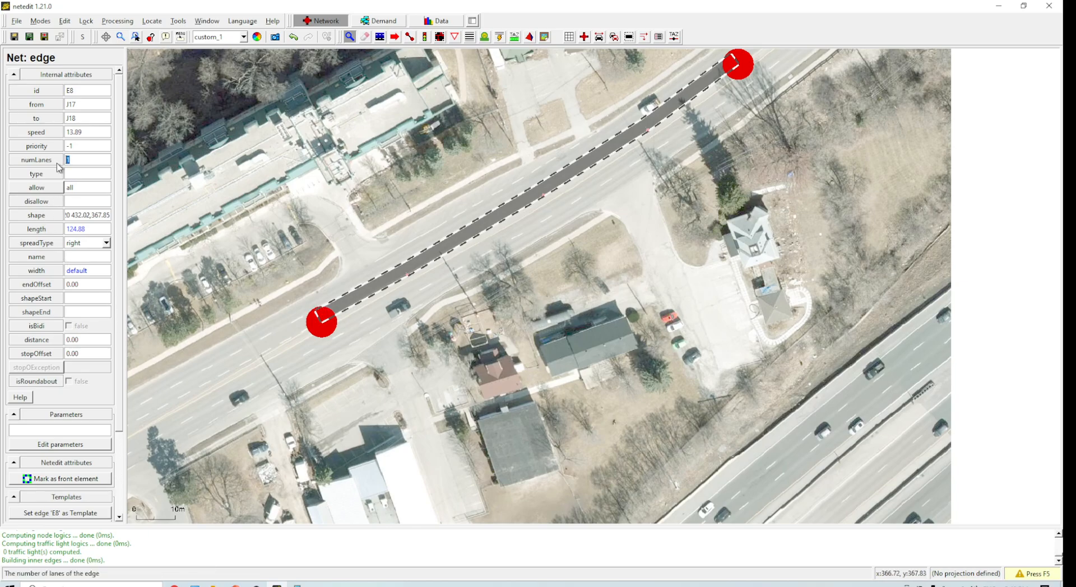
text(2)
key(Return)
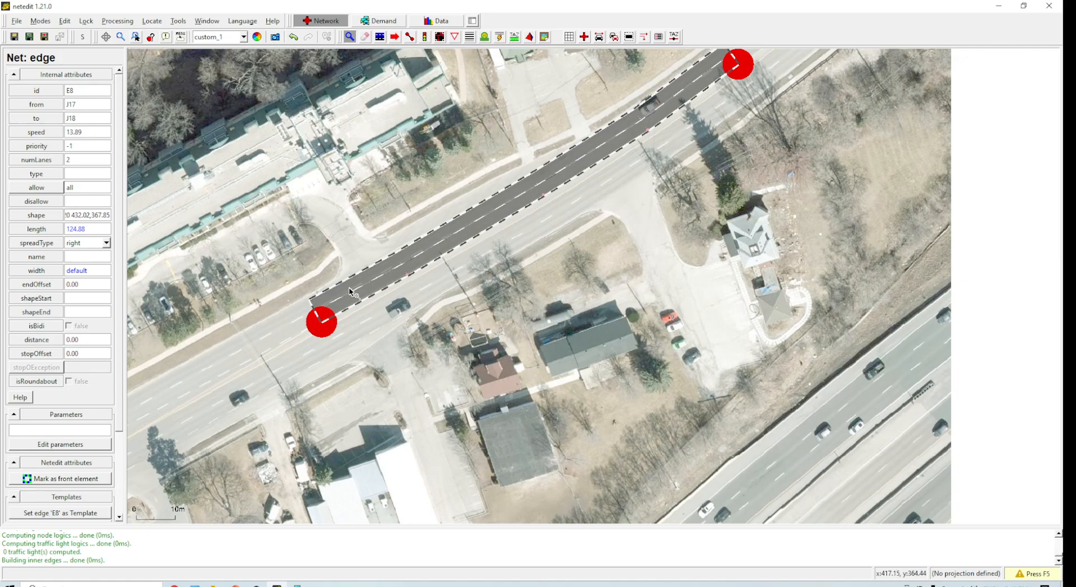
click(294, 38)
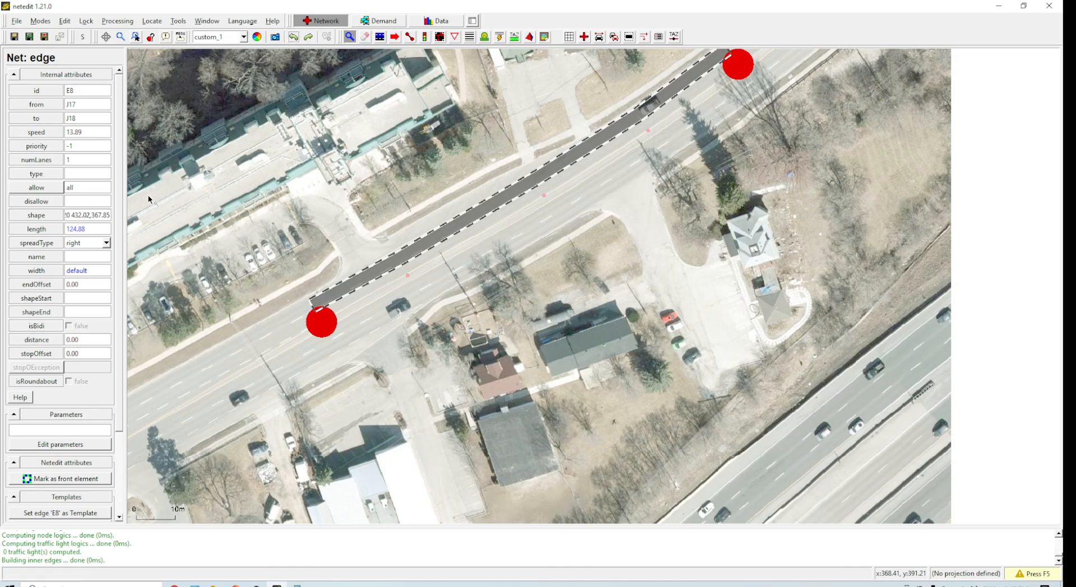
Step: Recompute the network, then set the edge's spread type to center and its number of lanes to 2
key(F5)
click(347, 315)
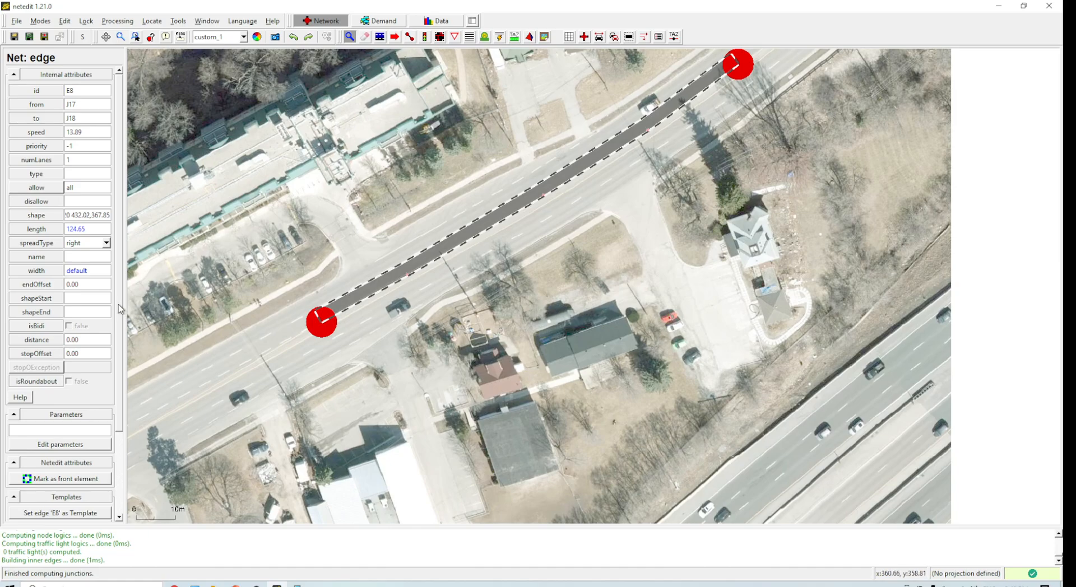
click(106, 244)
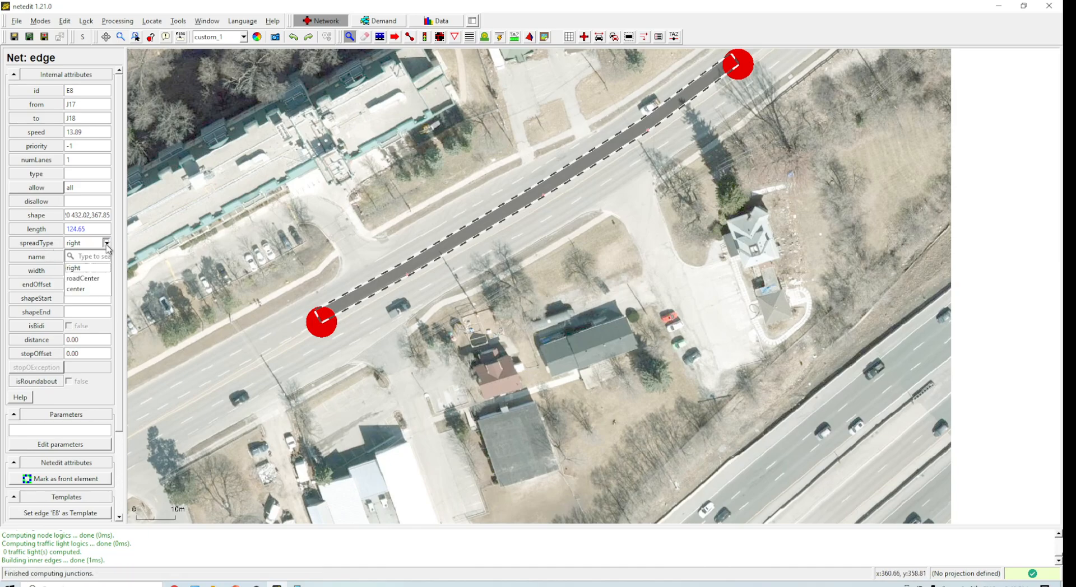
click(94, 290)
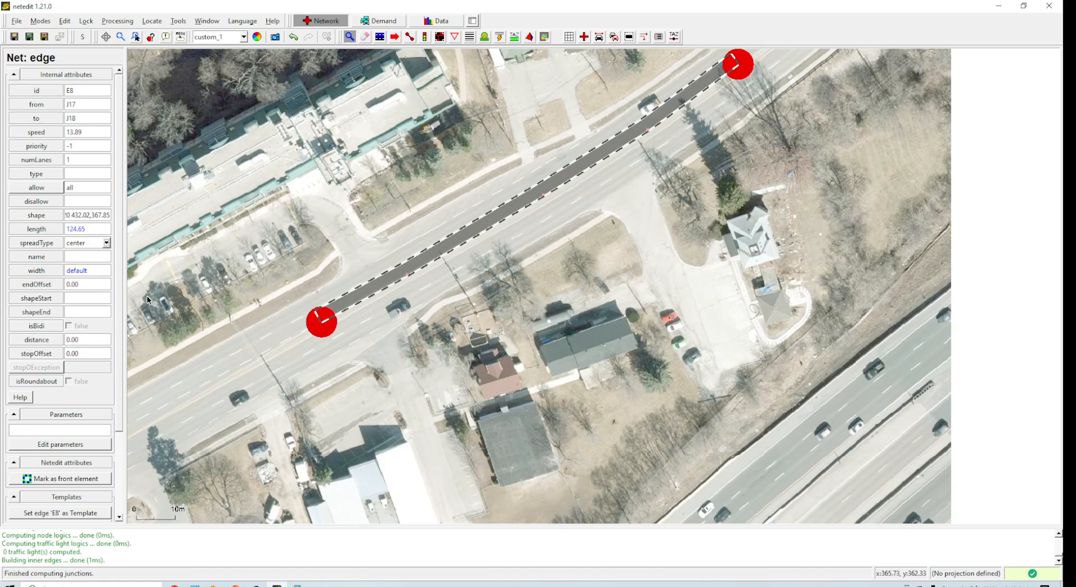
double_click(82, 161)
text(2)
key(Return)
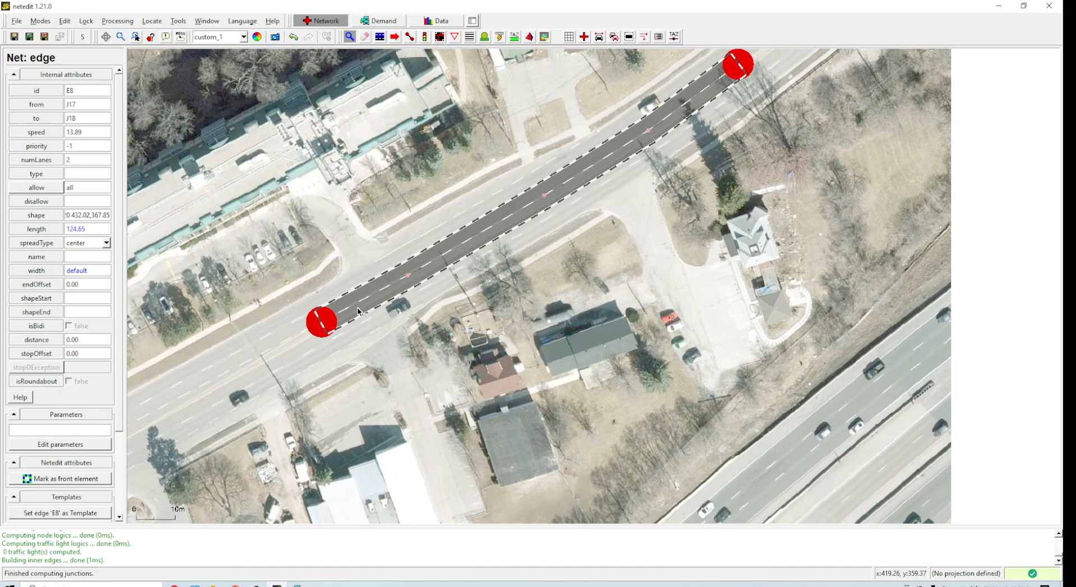
Step: Reposition the edge's end junctions and geometry points so the two-lane road sits on the carriageway
click(394, 37)
drag(322, 333, 321, 323)
drag(408, 275, 398, 265)
drag(545, 195, 531, 186)
drag(647, 131, 632, 125)
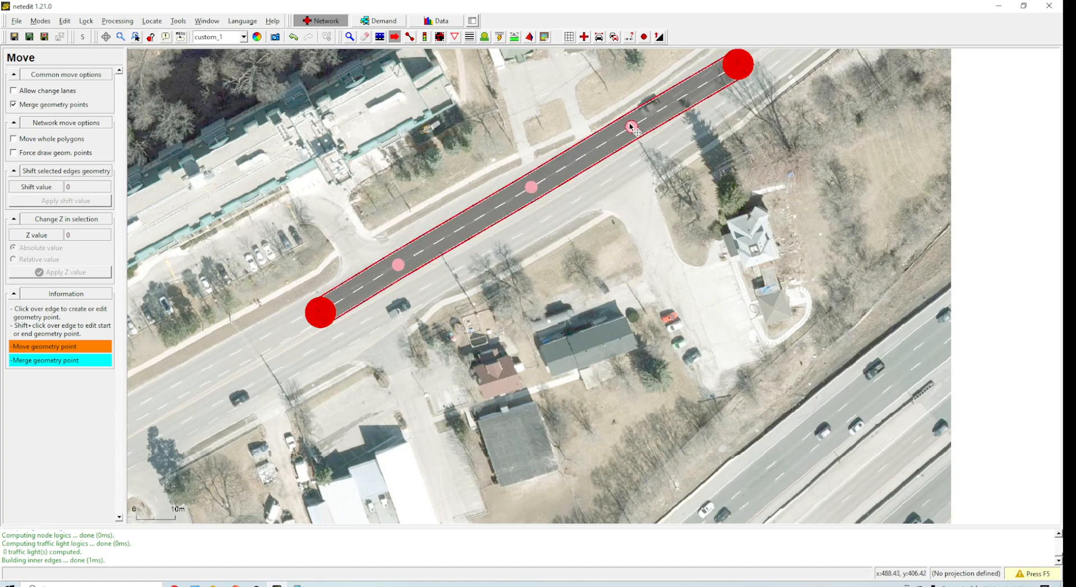
drag(738, 72, 731, 66)
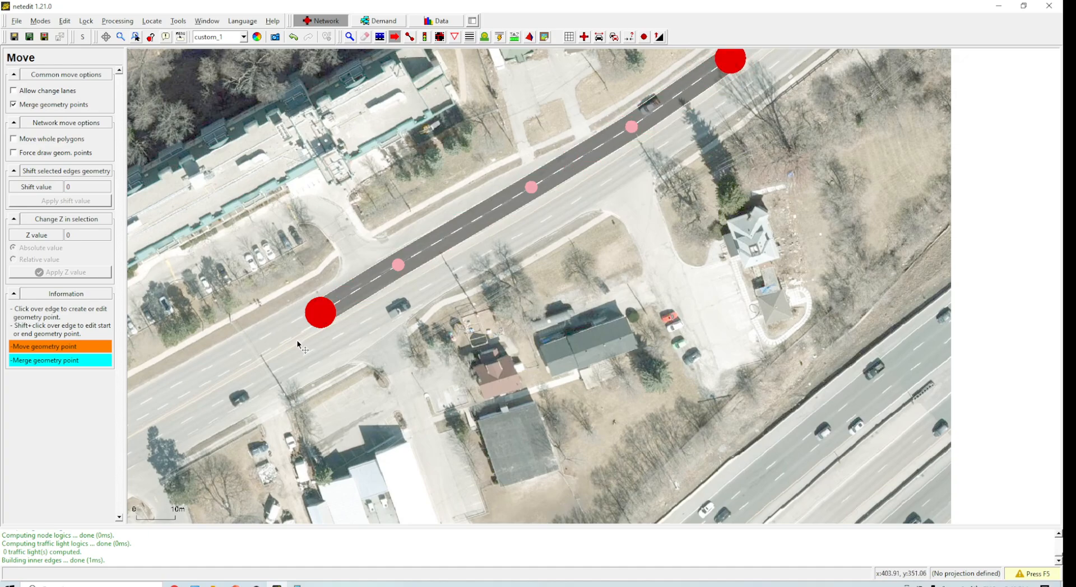
drag(320, 312, 323, 307)
Step: Draw a new edge from the western junction southwest to the intersection further along the road
drag(339, 344, 602, 227)
drag(546, 316, 677, 251)
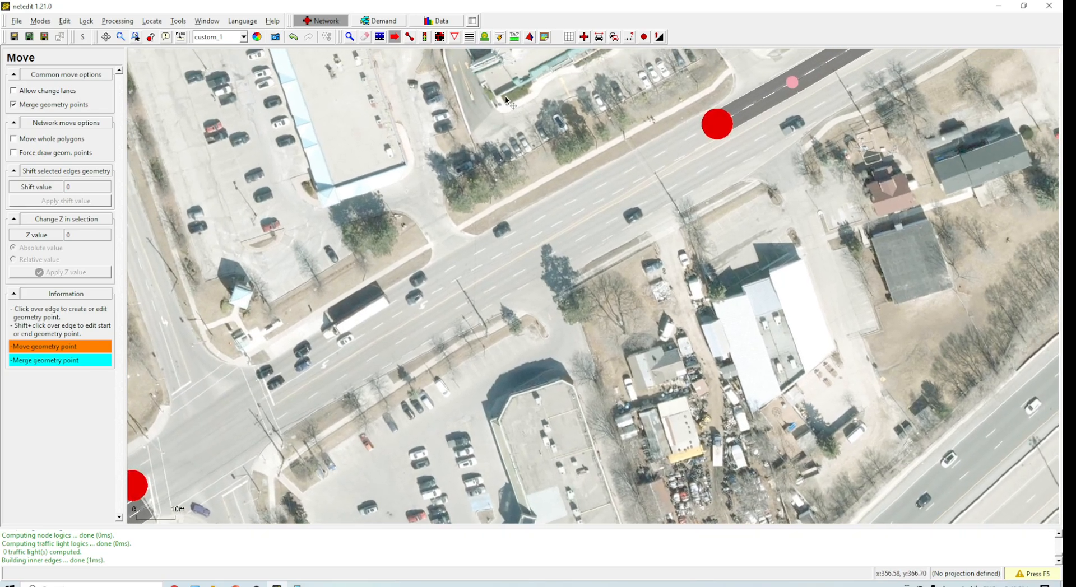
click(410, 37)
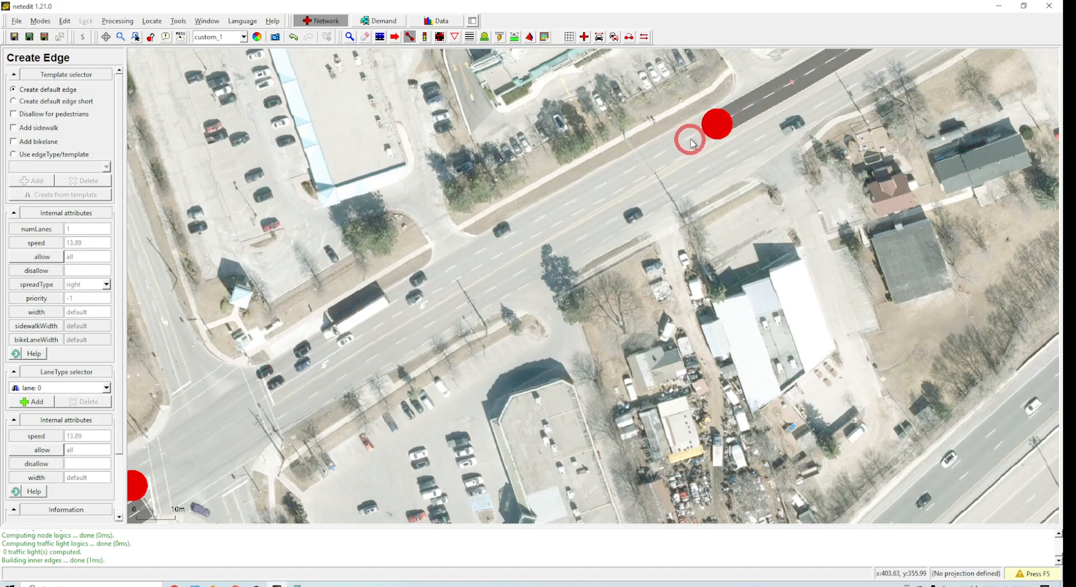
click(713, 125)
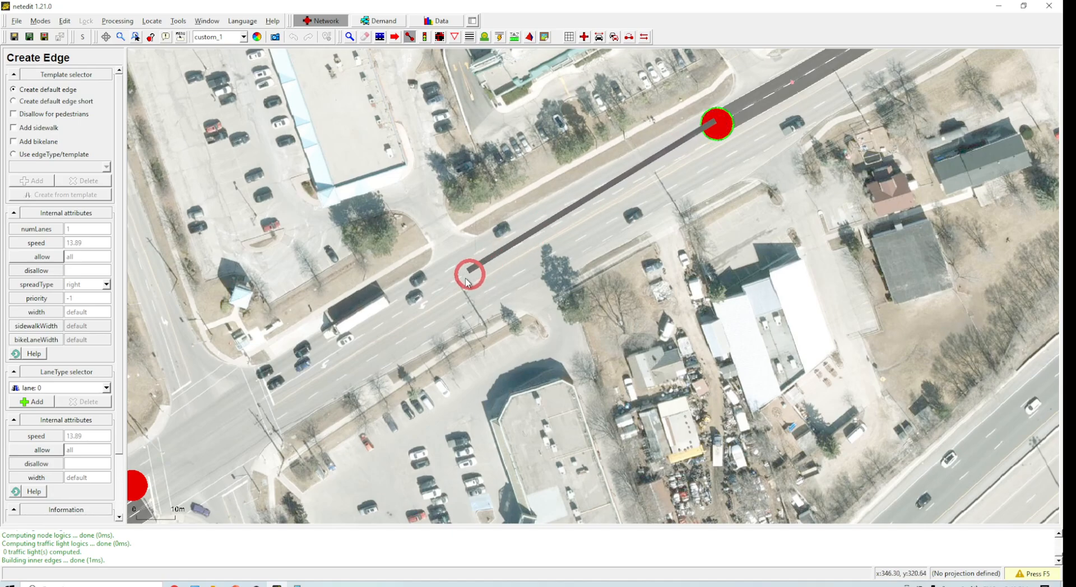
click(269, 384)
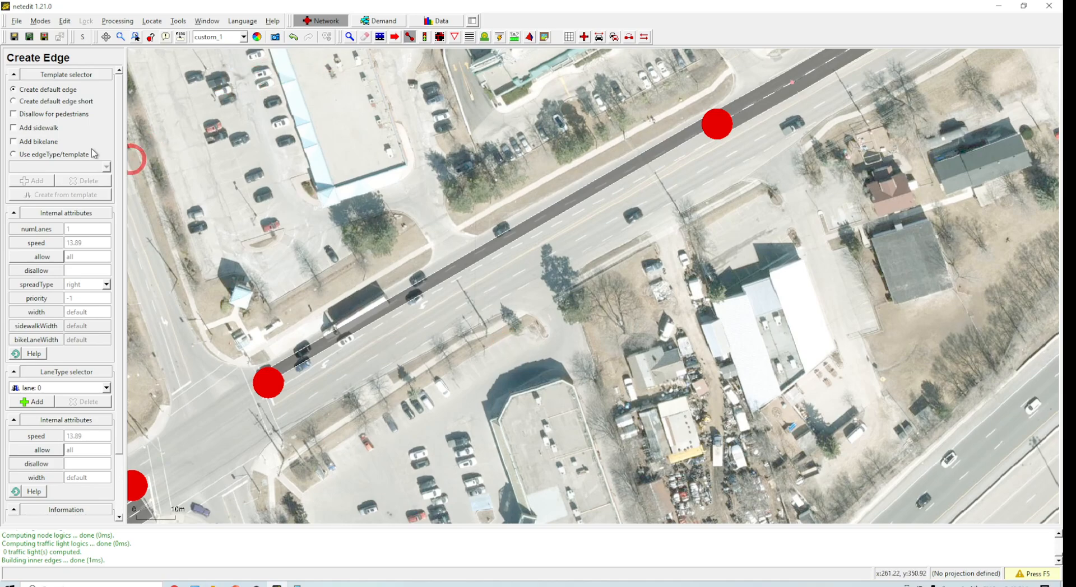
Step: Inspect the new edge, change its number of lanes, then undo the change
key(i)
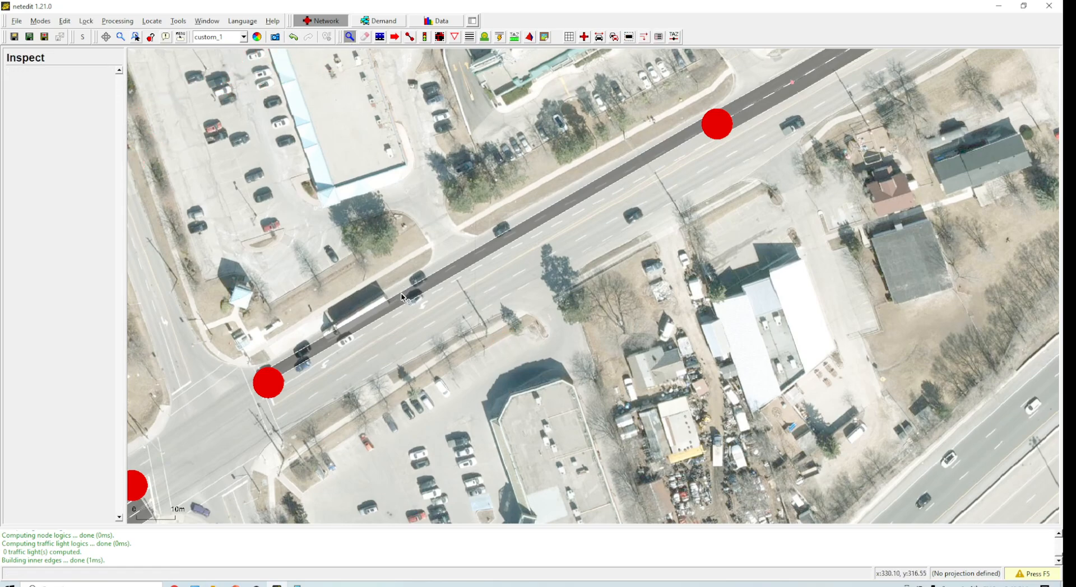
click(402, 297)
double_click(86, 155)
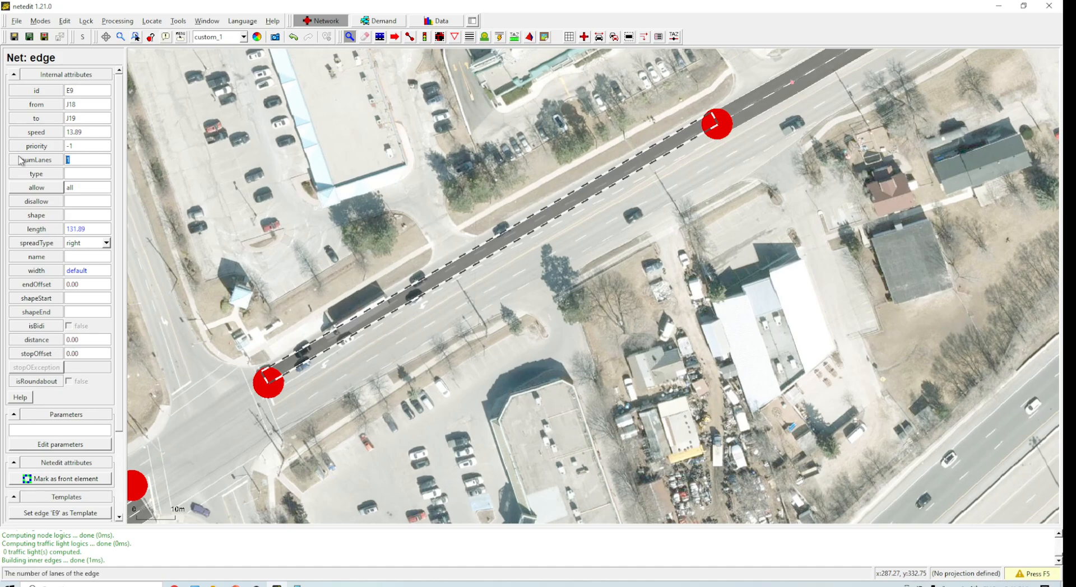
key(Return)
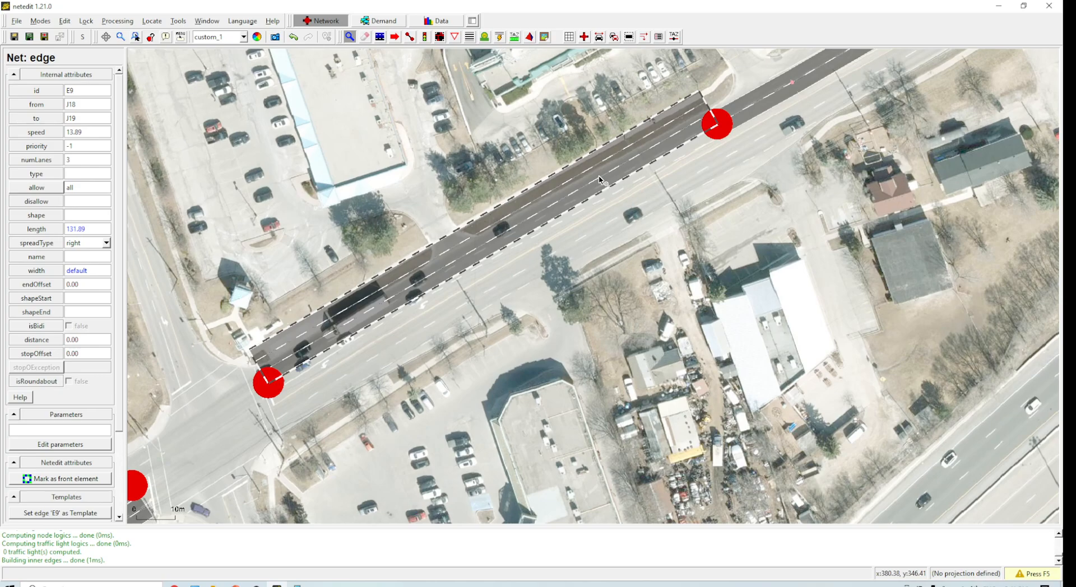
key(ctrl+z)
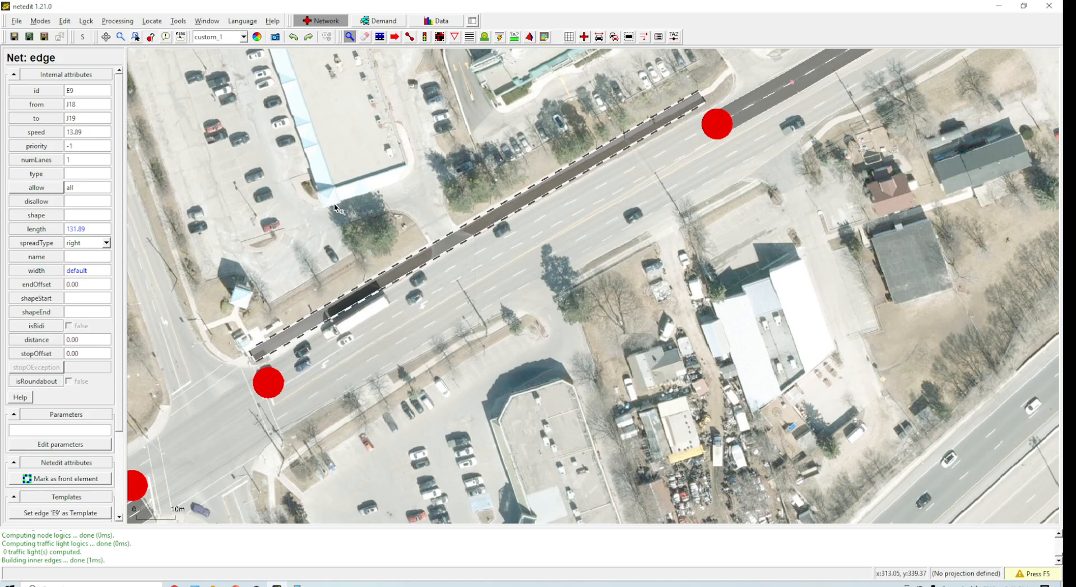
Step: Recompute the network, then set the new edge's spread type to center and its number of lanes to 3
key(F5)
click(367, 317)
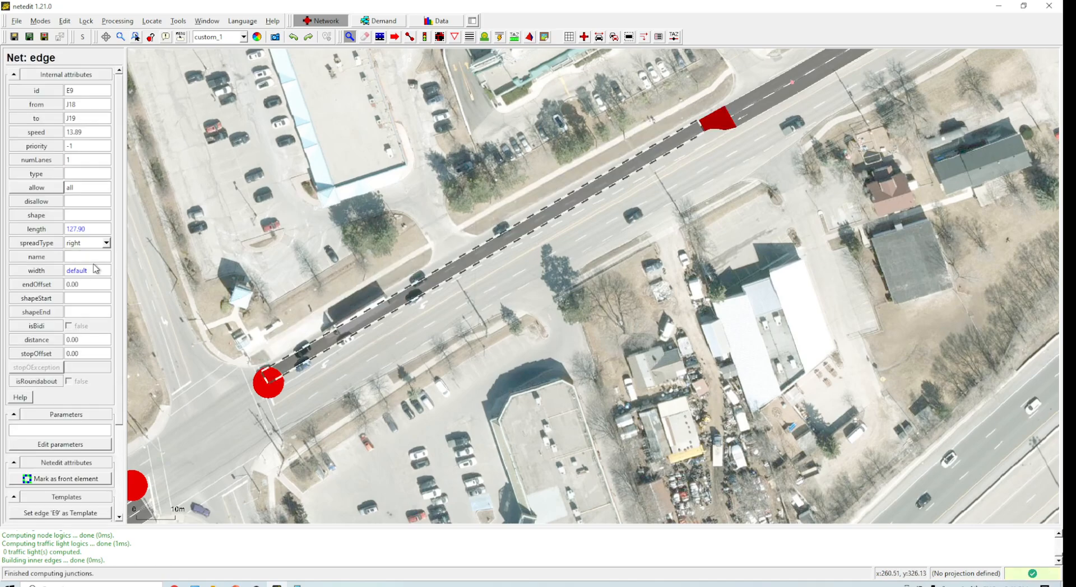
click(99, 243)
click(84, 285)
click(41, 161)
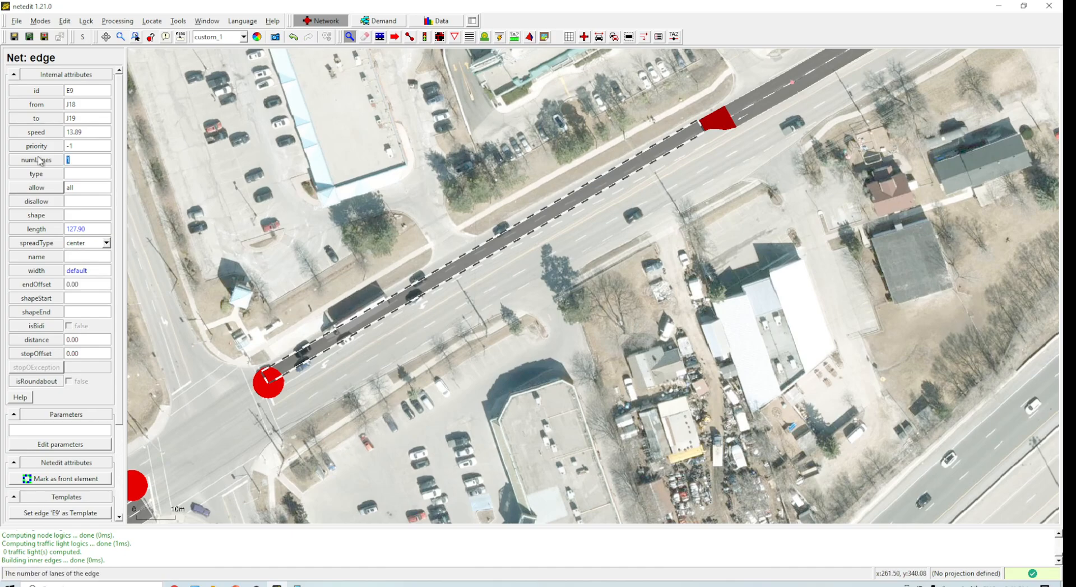
text(3)
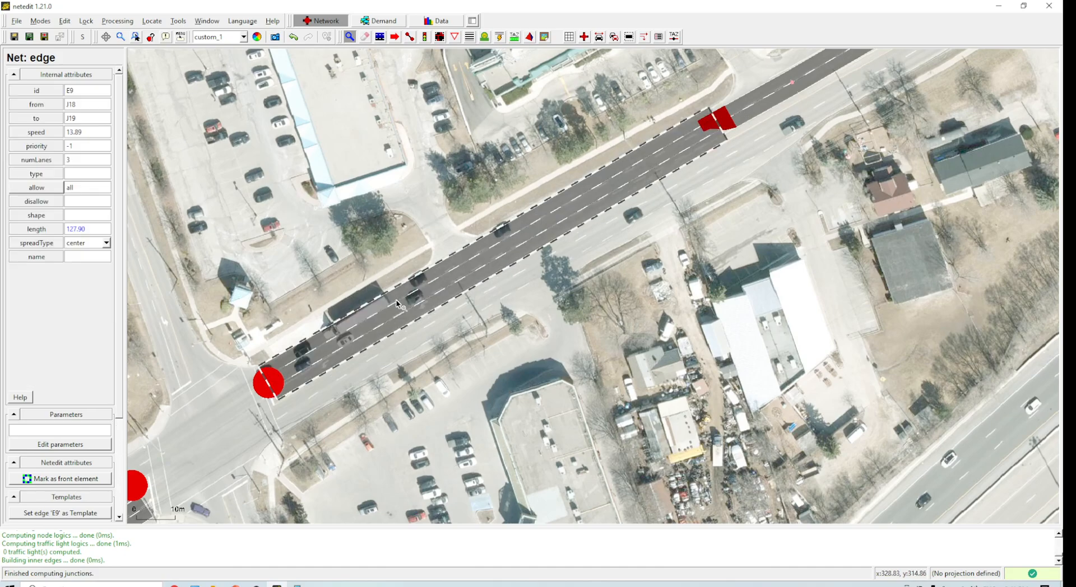
click(604, 276)
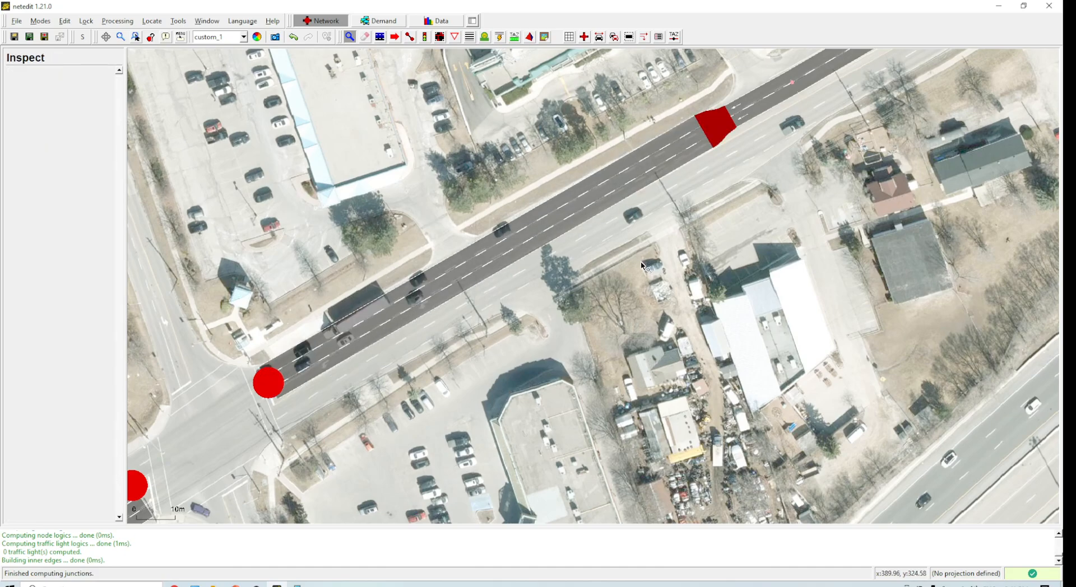
Step: Add a geometry point midway along the three-lane edge and recompute the network
scroll(587, 297, up, 2)
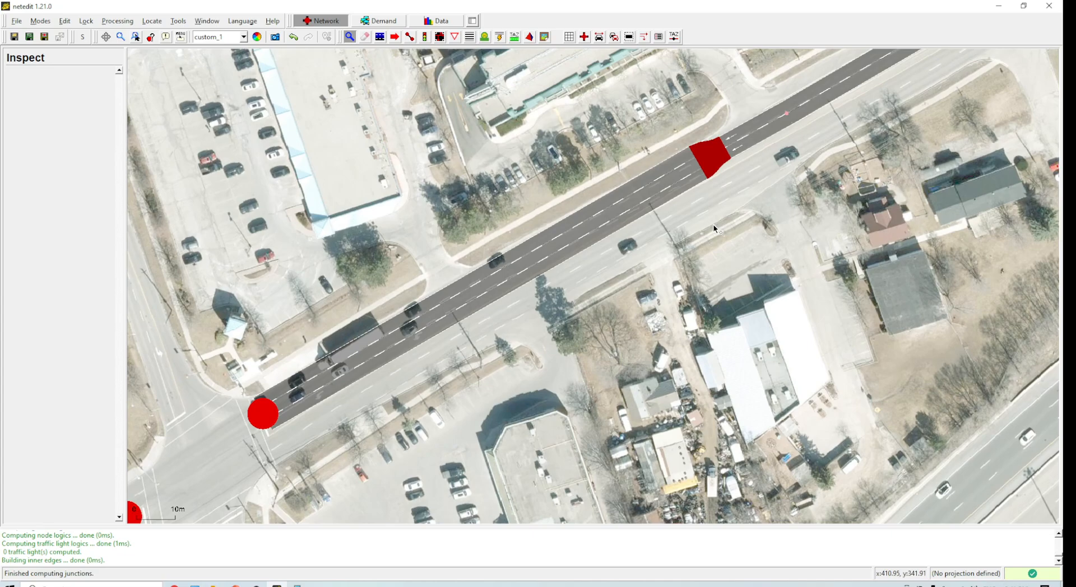
scroll(716, 178, up, 3)
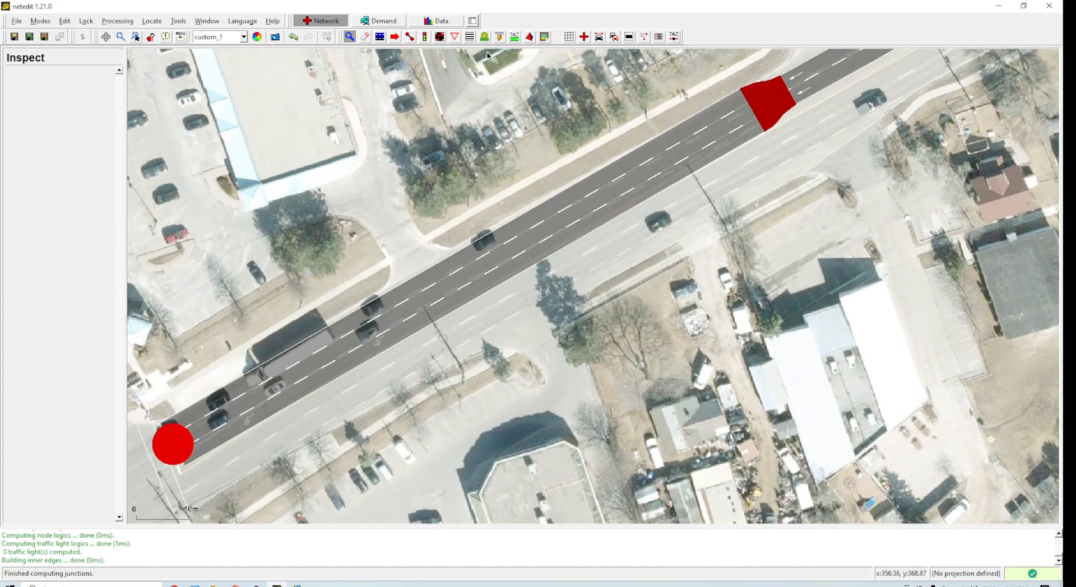
click(395, 37)
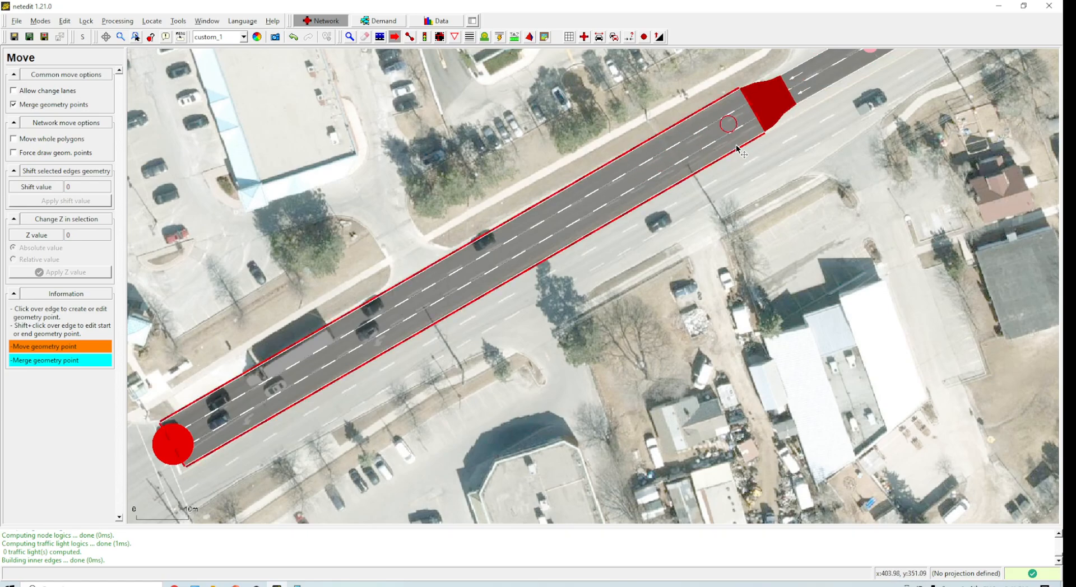
shift+click(583, 211)
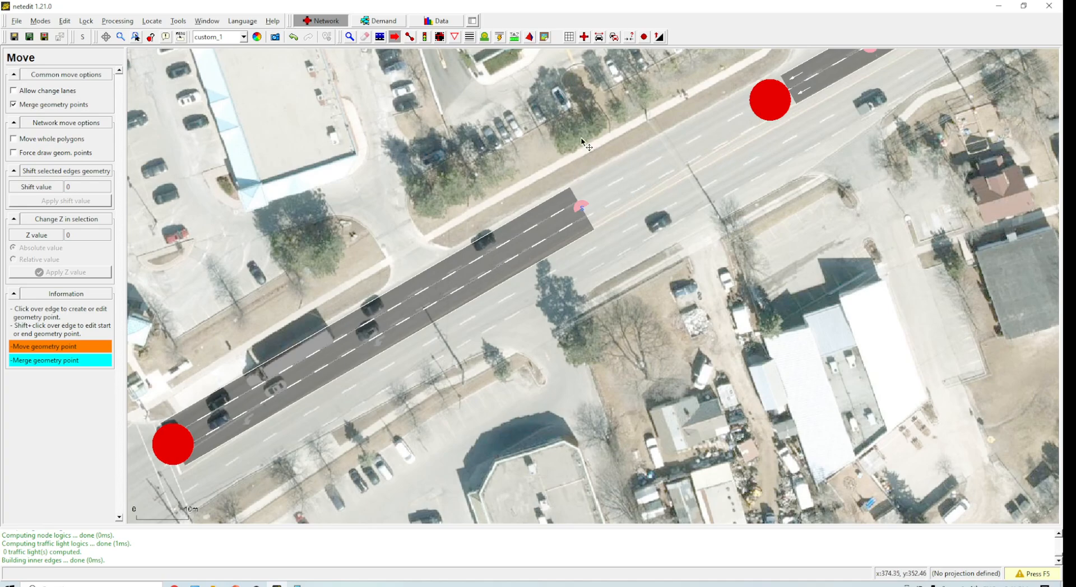
key(F5)
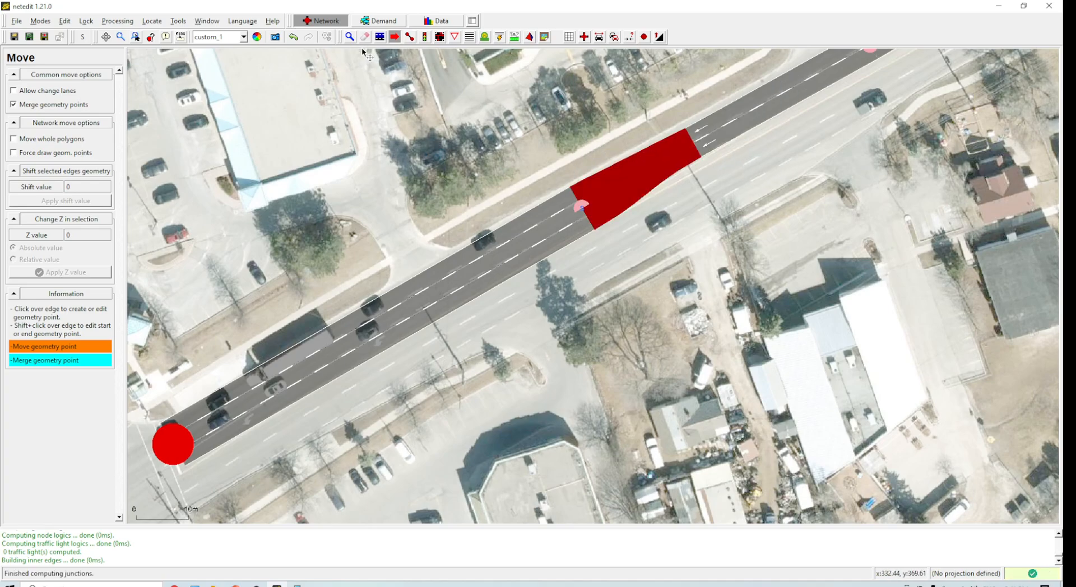
key(i)
drag(577, 84, 403, 164)
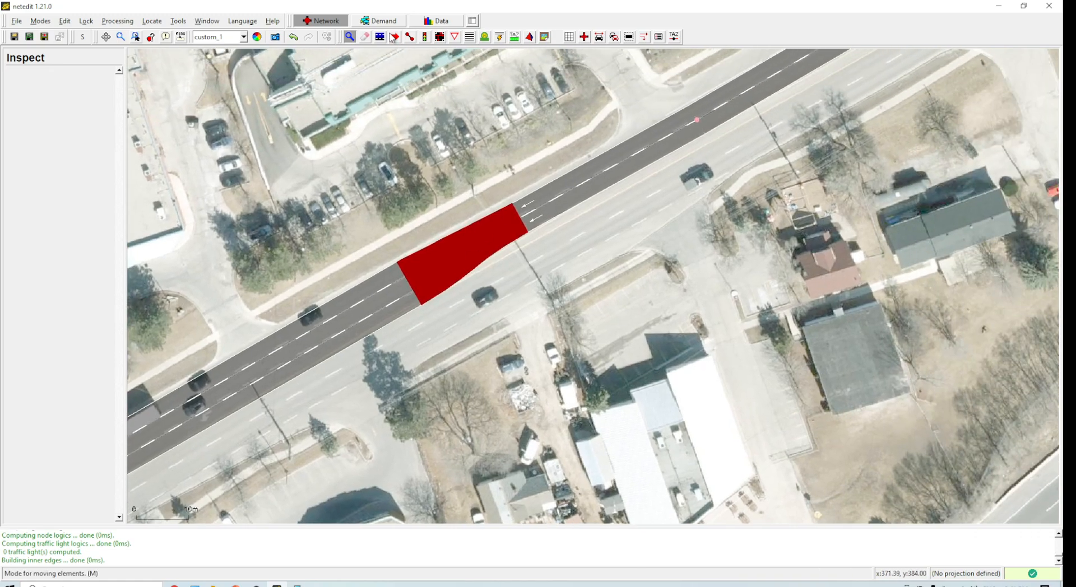
Step: Move the endpoint of the western three-lane edge southwest along the road and recompute the network
click(394, 37)
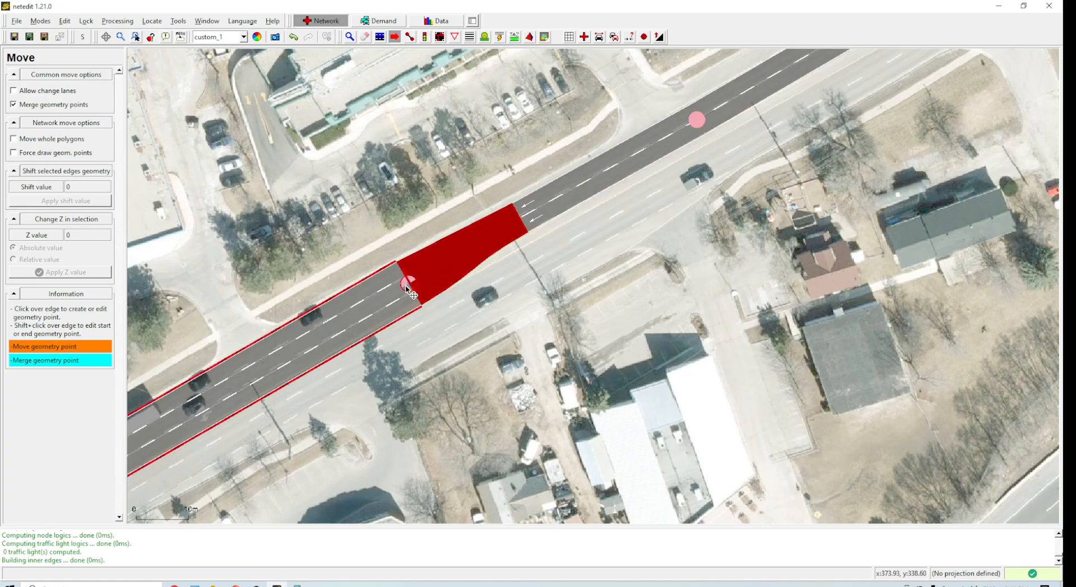
drag(413, 288, 349, 317)
key(F5)
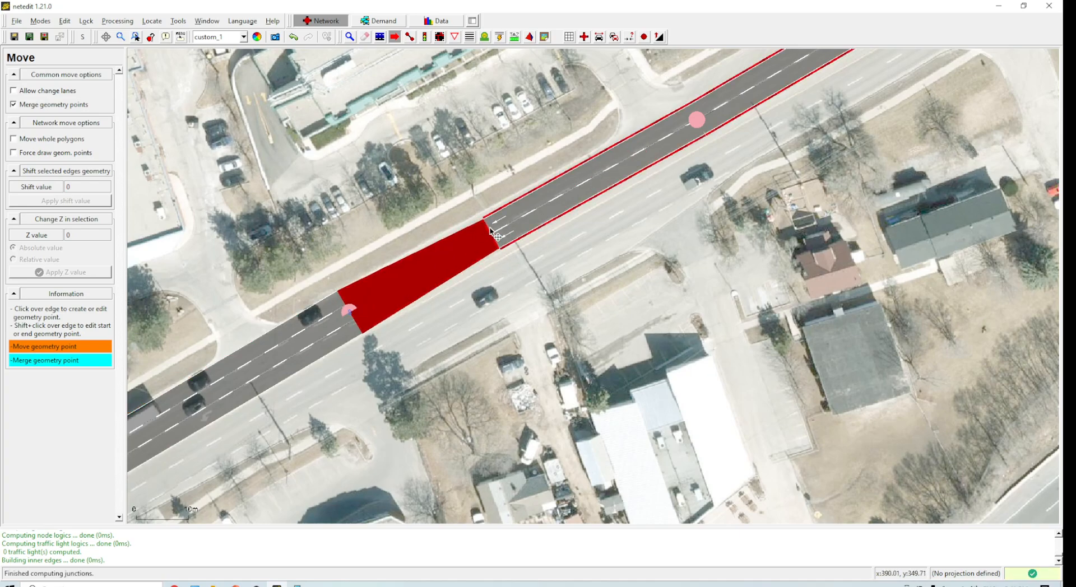
Step: Reset the junction's shape and reposition the endpoints of both adjoining edges to fit the junction, recomputing the network
right_click(428, 268)
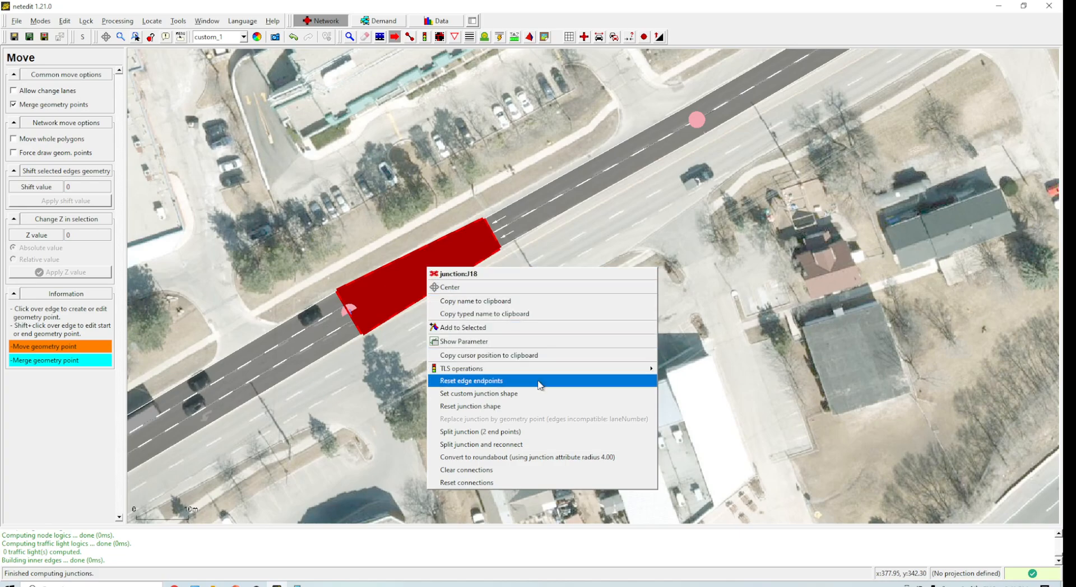
click(533, 406)
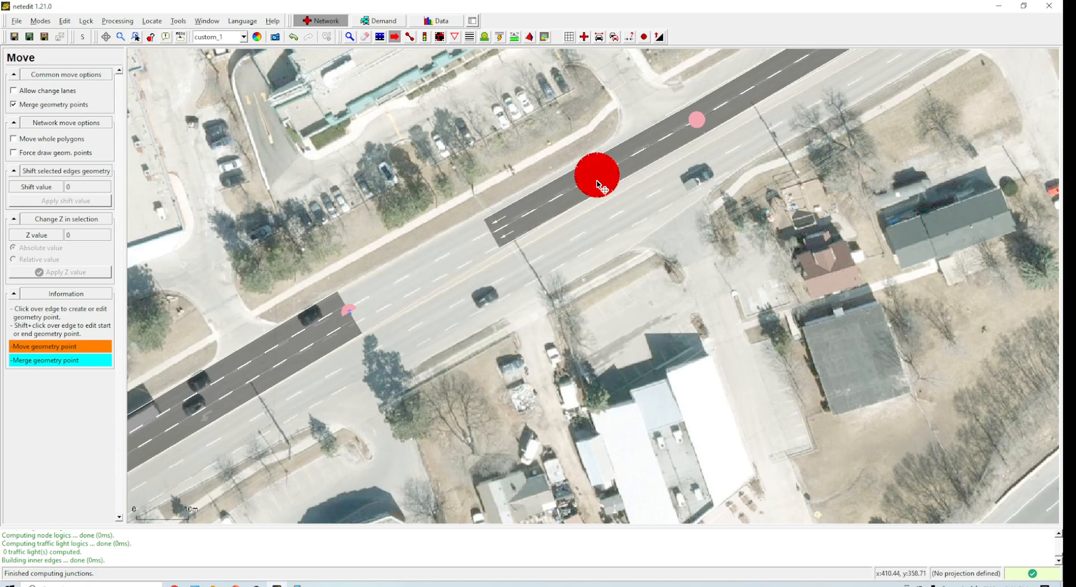
shift+click(621, 163)
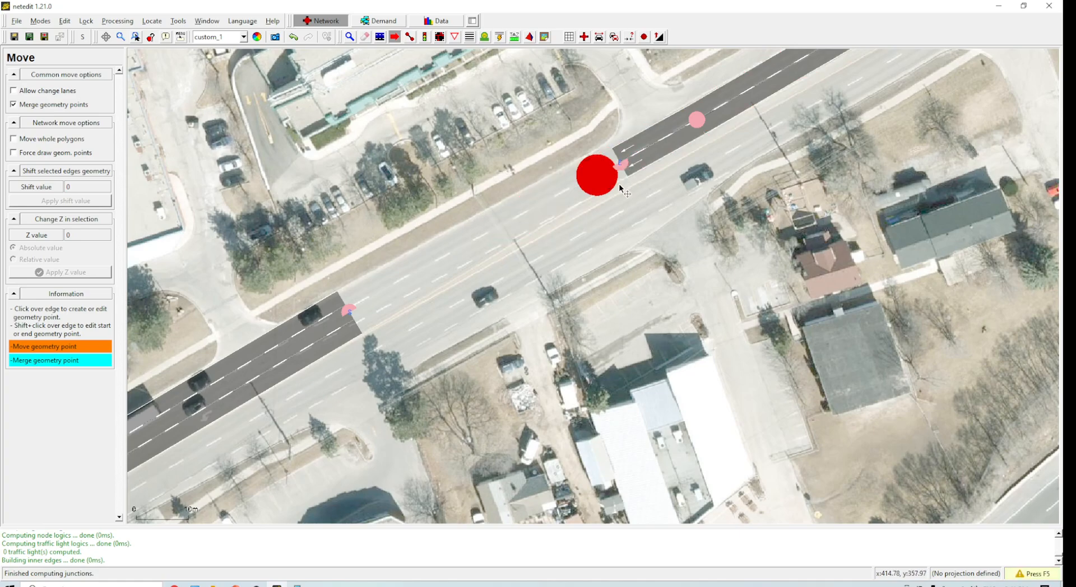
key(F5)
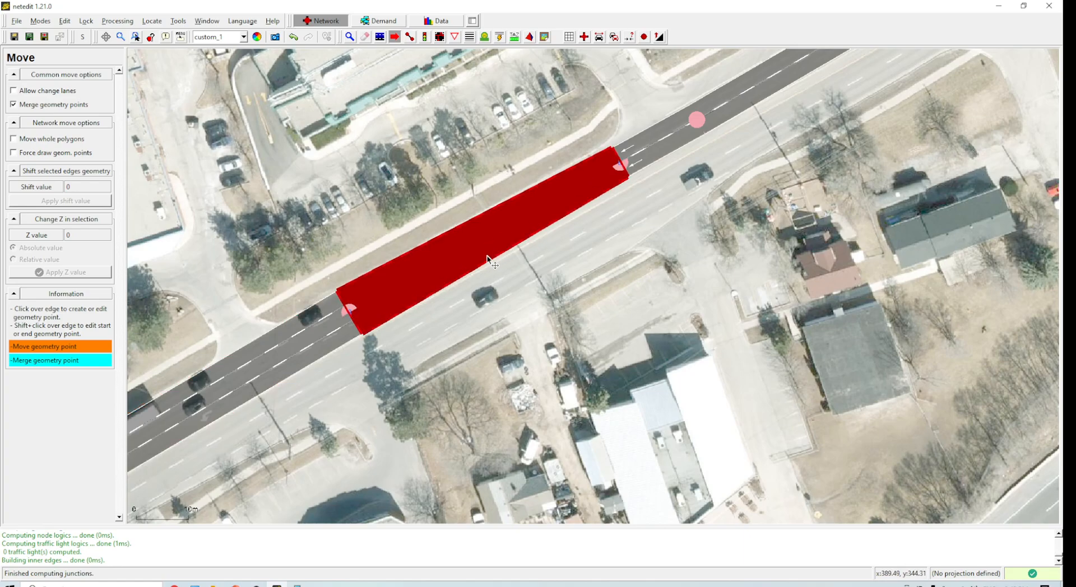
drag(351, 319, 400, 287)
key(F5)
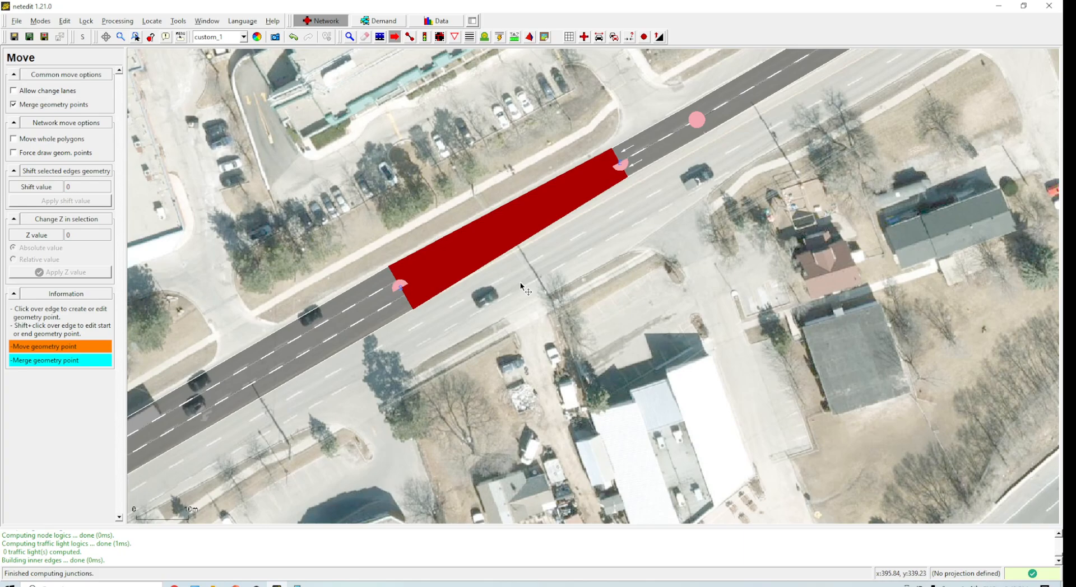
Step: Draw an edge north along the overpass road through an intermediate junction
scroll(627, 257, down, 4)
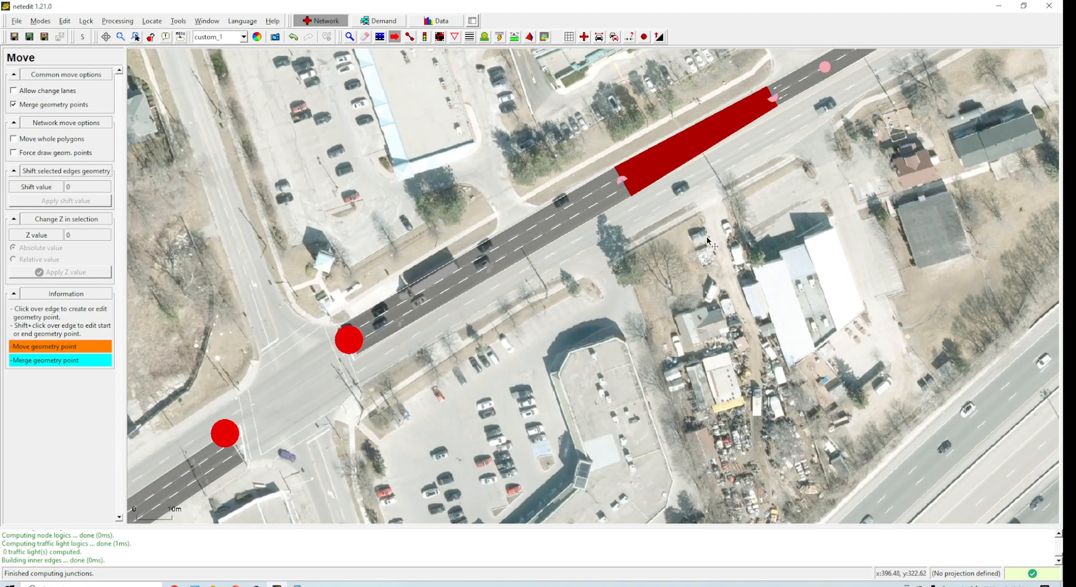
drag(478, 350, 613, 241)
drag(580, 285, 507, 87)
drag(522, 354, 505, 150)
scroll(575, 291, down, 4)
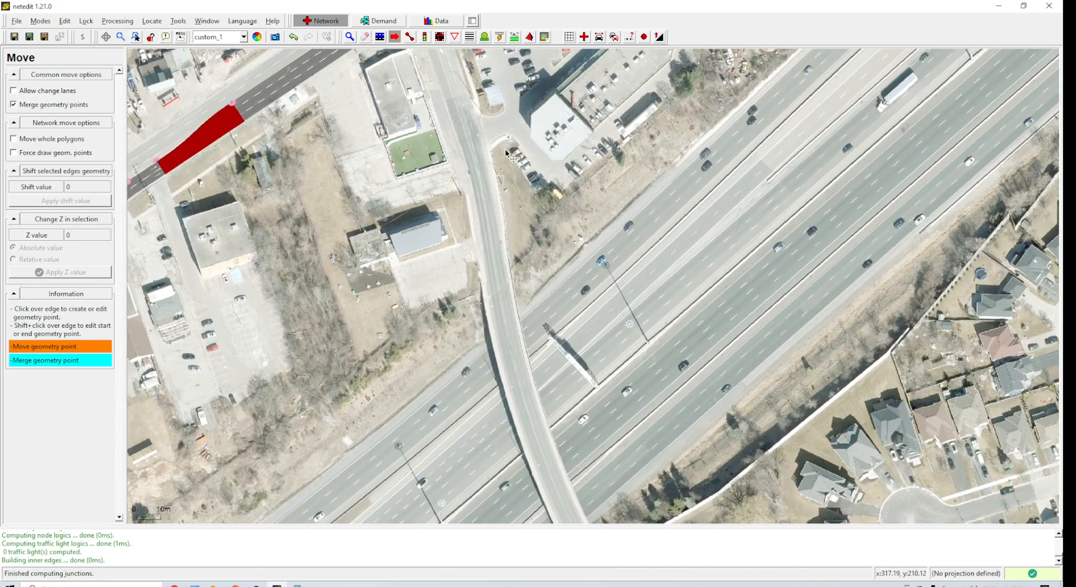
key(e)
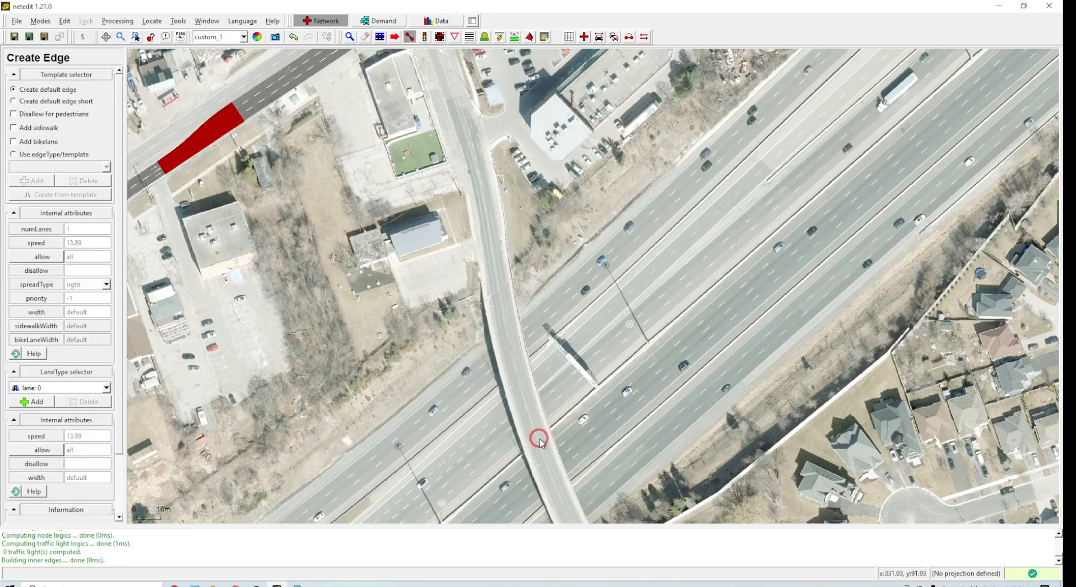
click(543, 443)
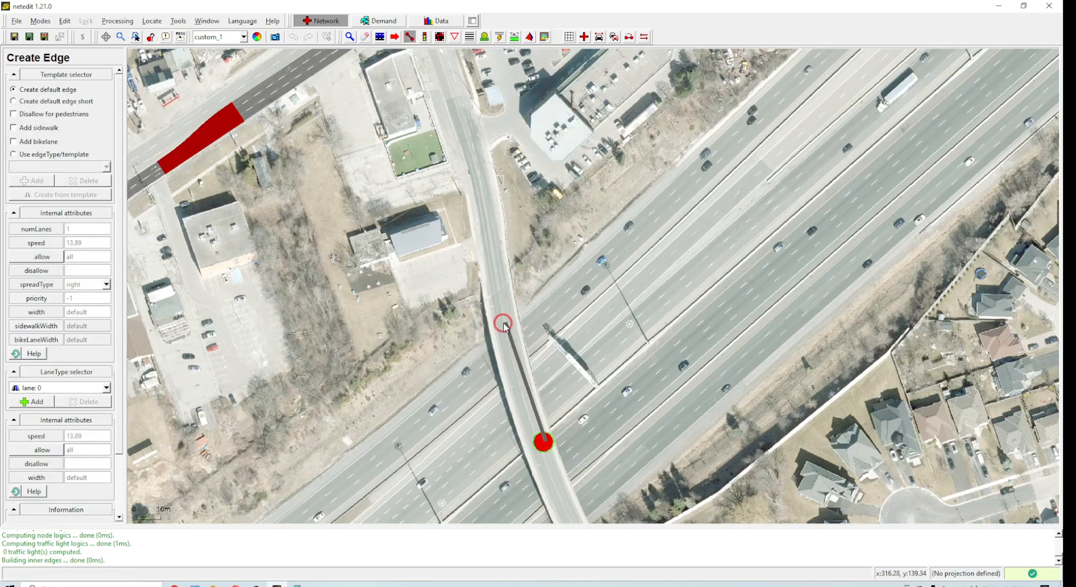
click(490, 210)
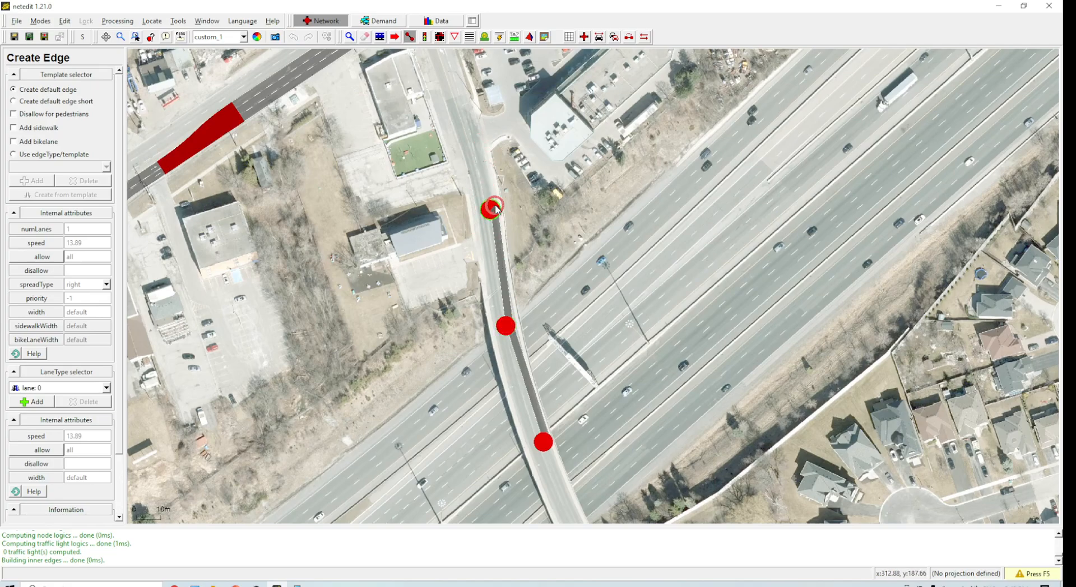
key(Escape)
Step: Delete the three junctions just placed along the overpass road
click(505, 227)
click(280, 83)
key(i)
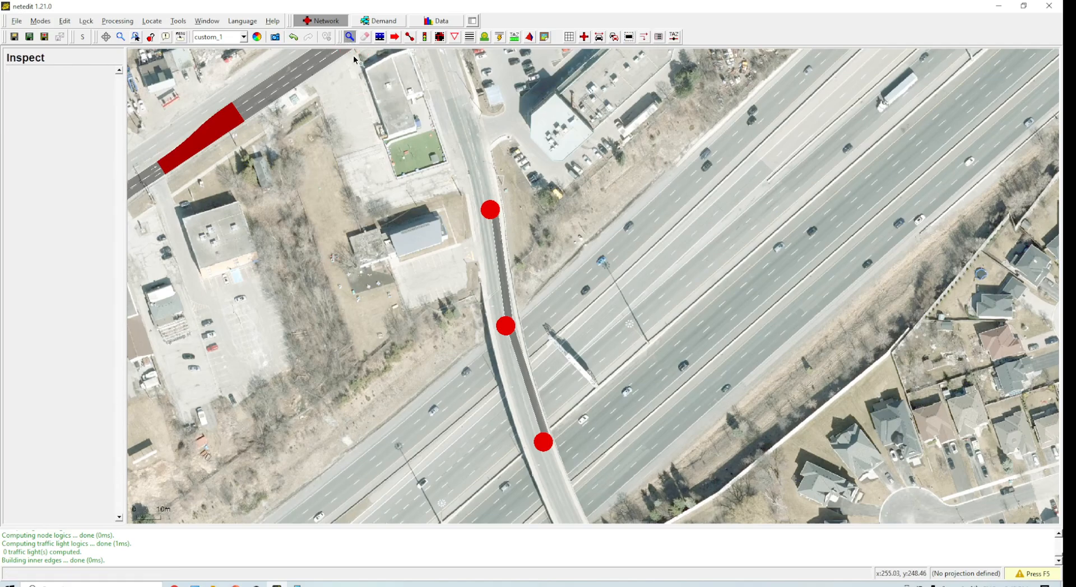
click(492, 216)
key(Delete)
click(508, 328)
key(Delete)
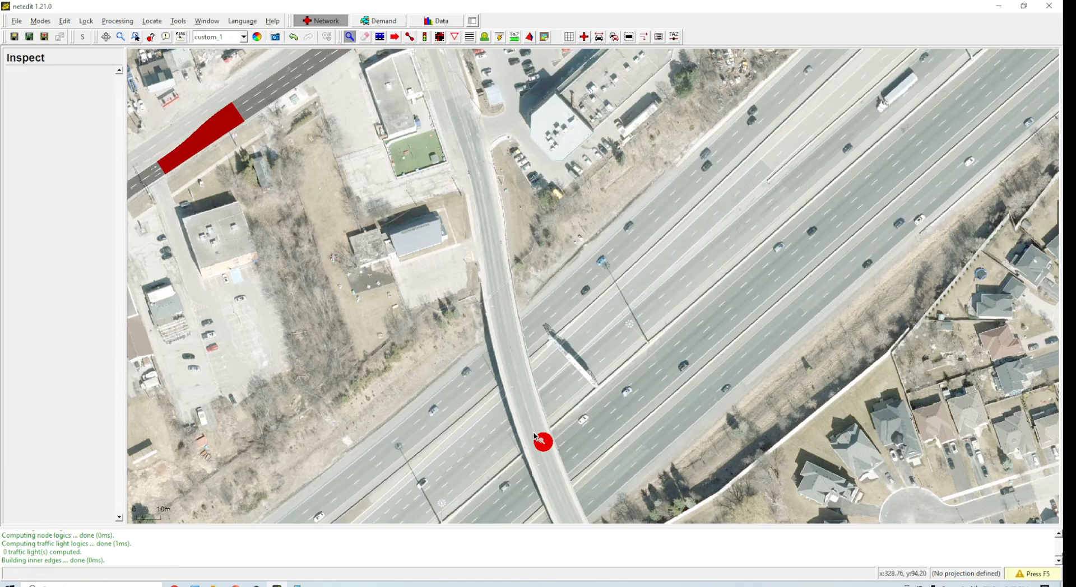
click(544, 442)
key(Delete)
Step: Draw a single edge north along the overpass road and inspect it
key(e)
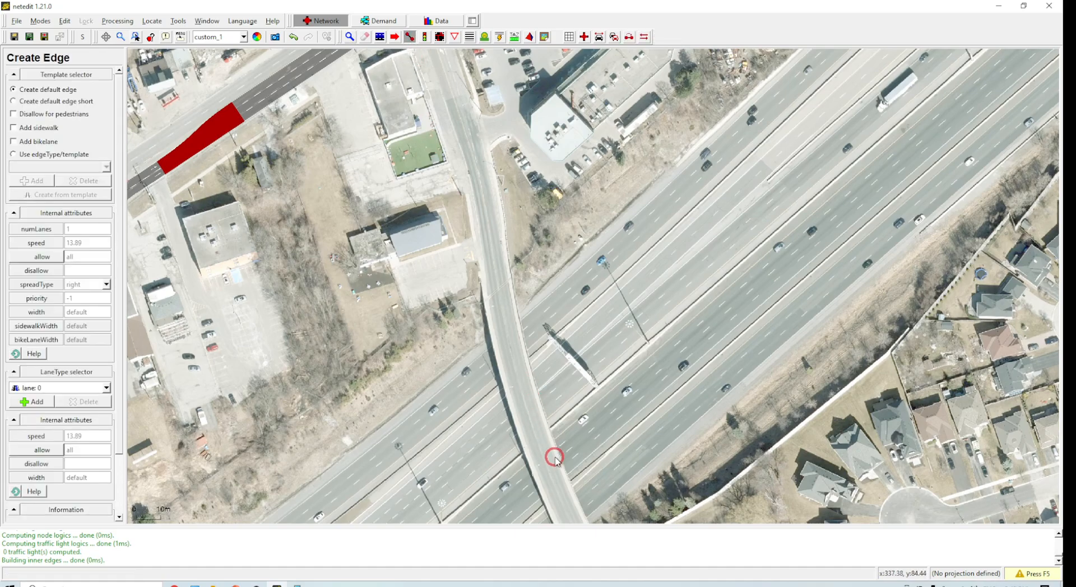
click(544, 451)
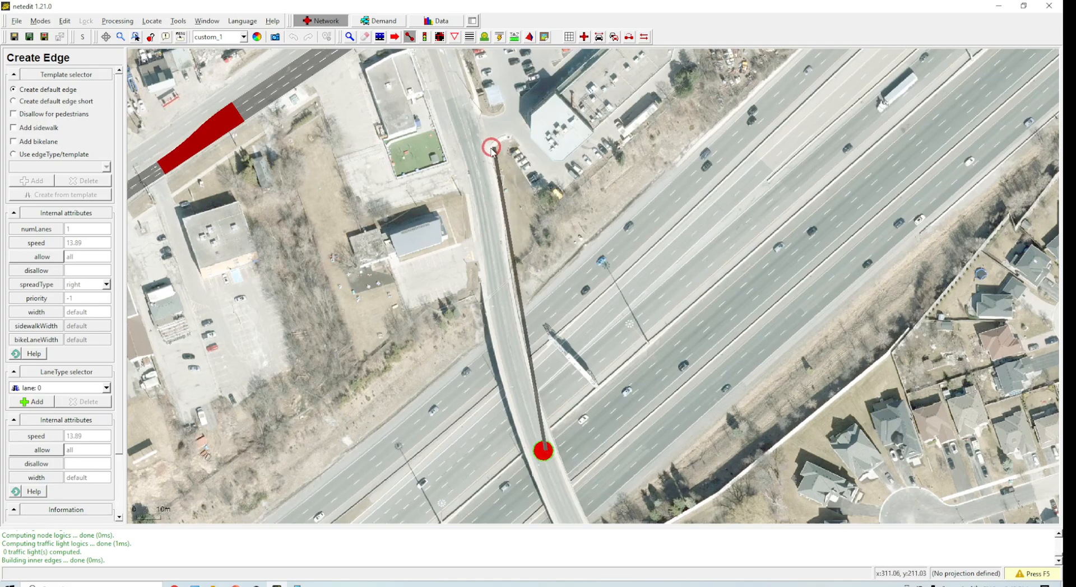
click(479, 164)
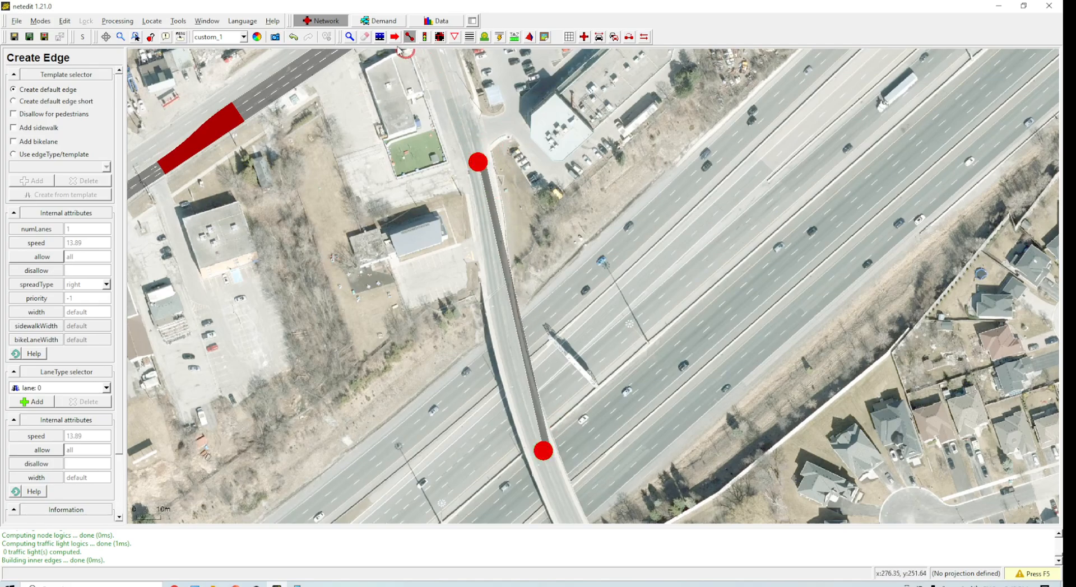
key(i)
click(511, 287)
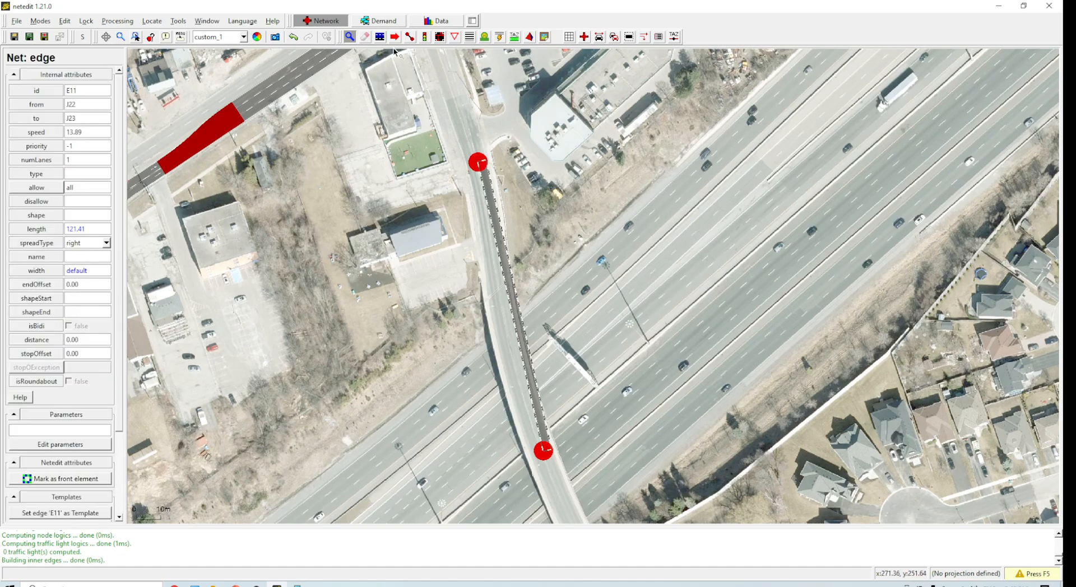
Step: Add geometry points along the overpass edge so it follows the road's curve
key(m)
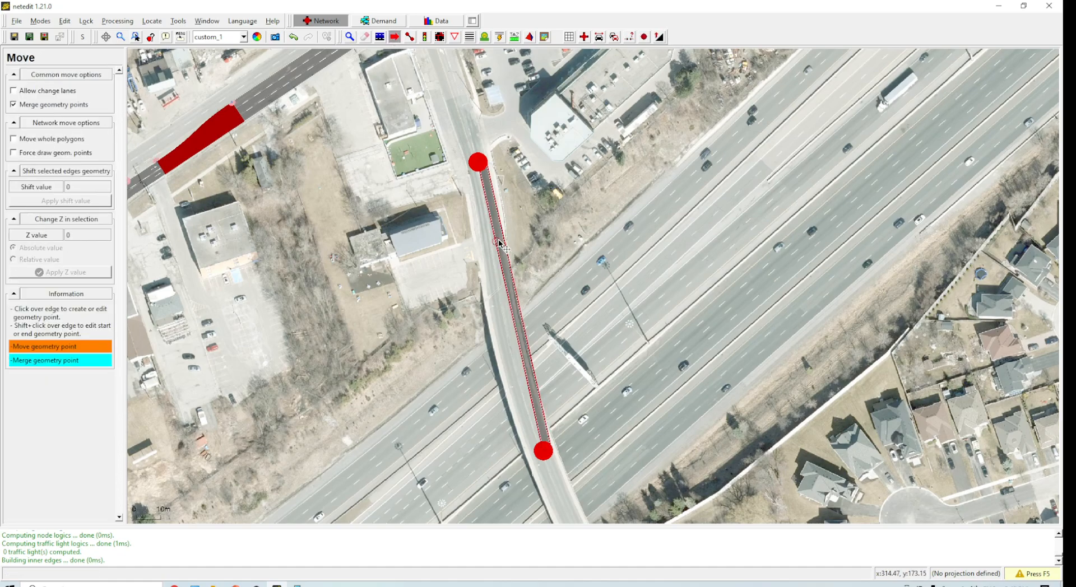
drag(514, 310, 509, 310)
drag(529, 386, 525, 388)
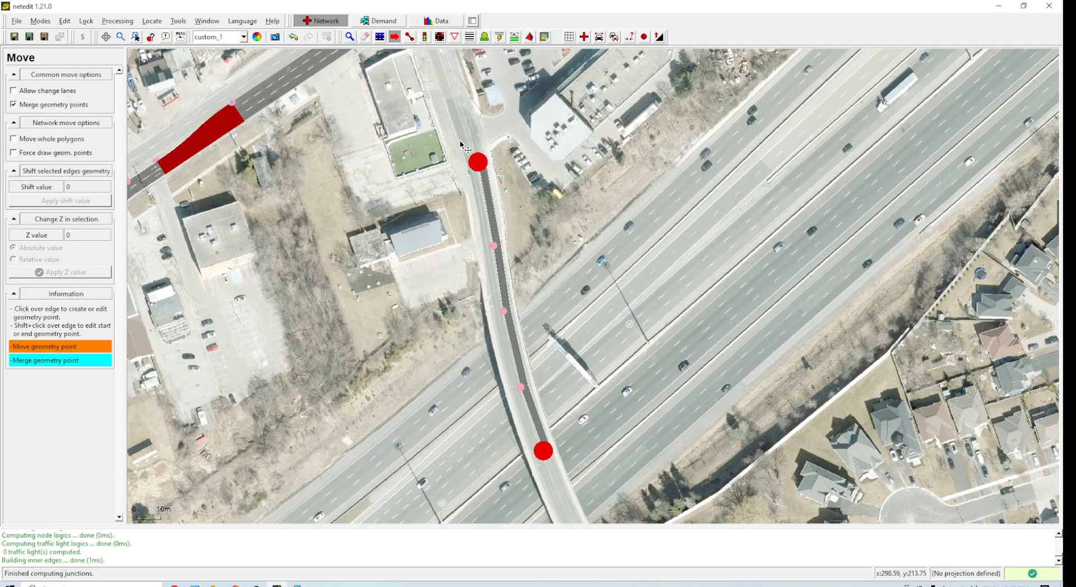
Step: Draw a new edge from the overpass's northern junction north to the main road
drag(520, 143, 599, 322)
scroll(591, 278, up, 5)
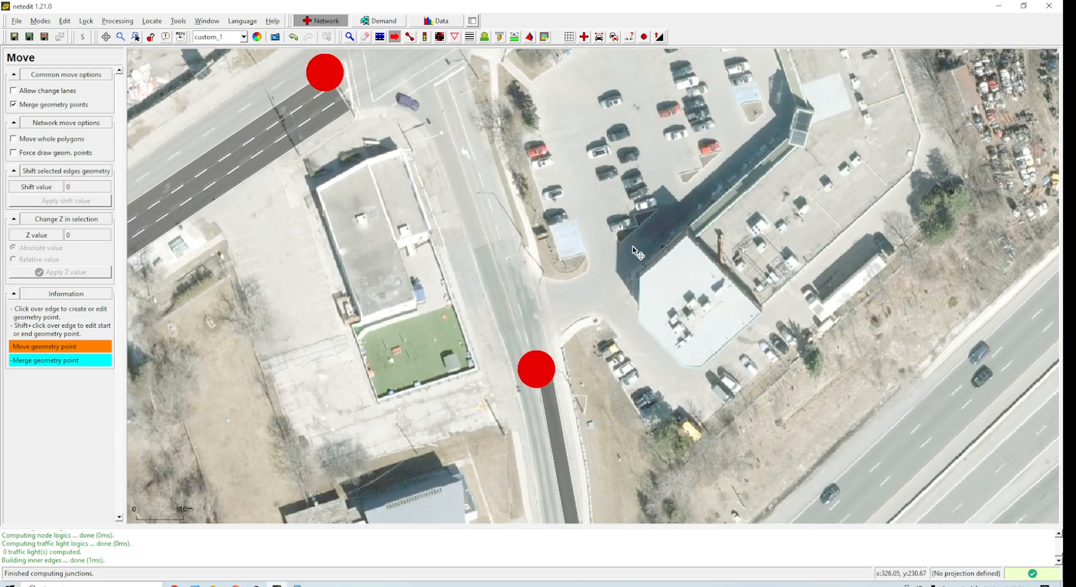
key(s)
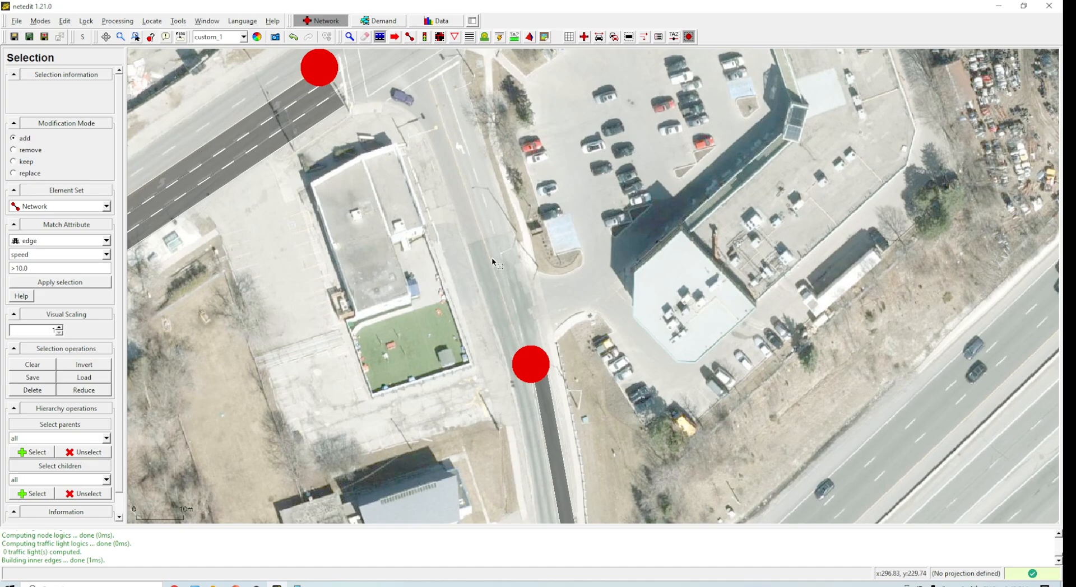
click(410, 37)
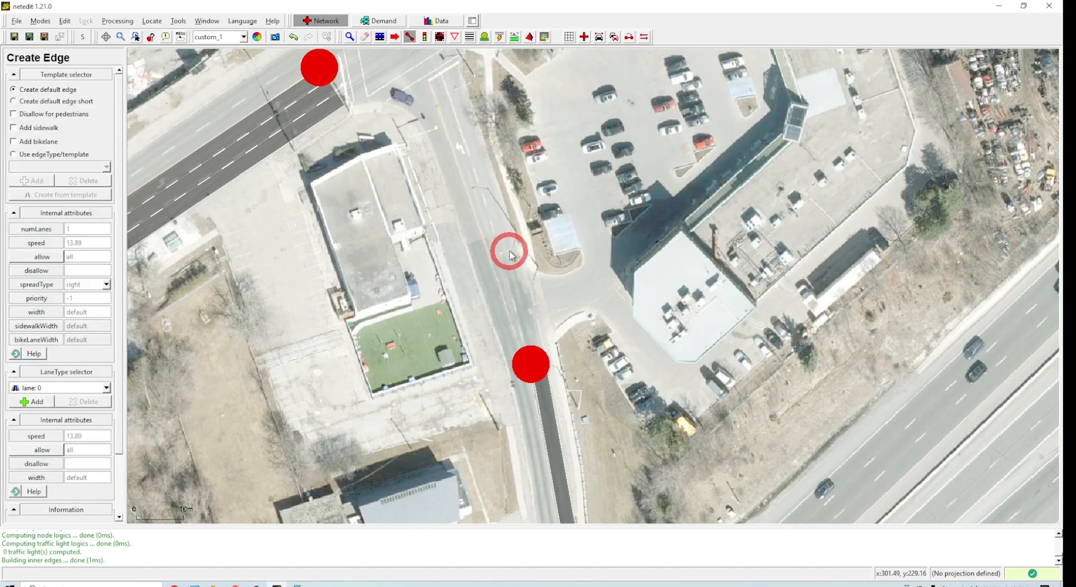
click(531, 363)
click(443, 75)
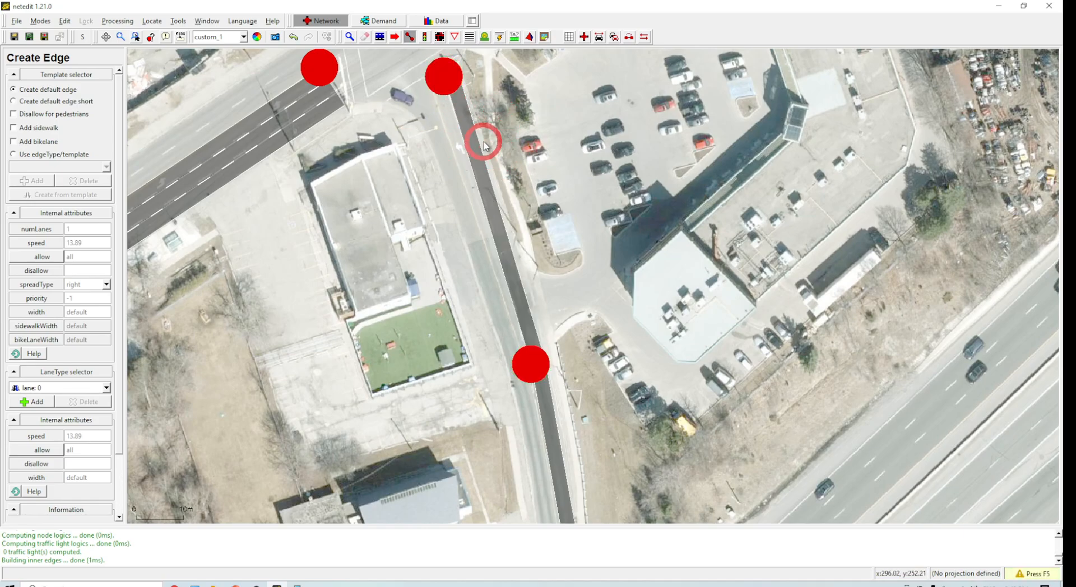
Step: Set the new edge's spread type to center and its number of lanes to 2
key(i)
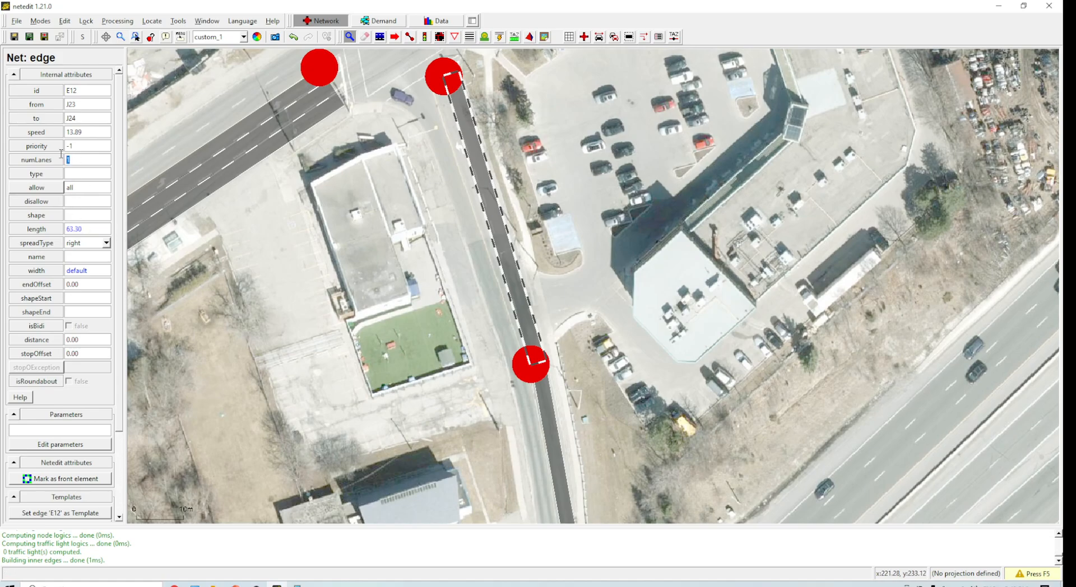
click(106, 245)
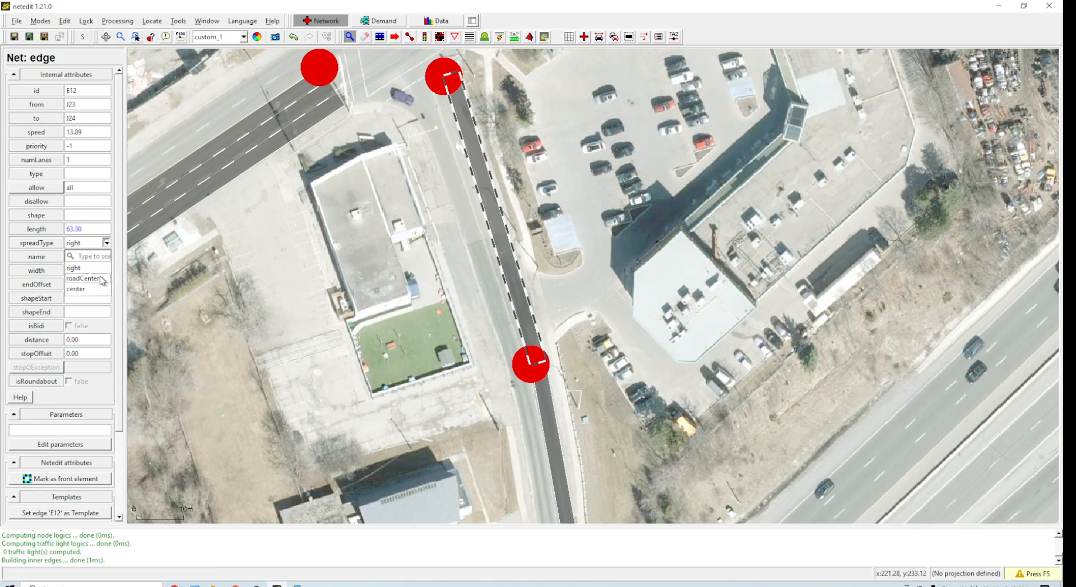
click(84, 287)
drag(82, 160, 59, 159)
text(2)
key(Return)
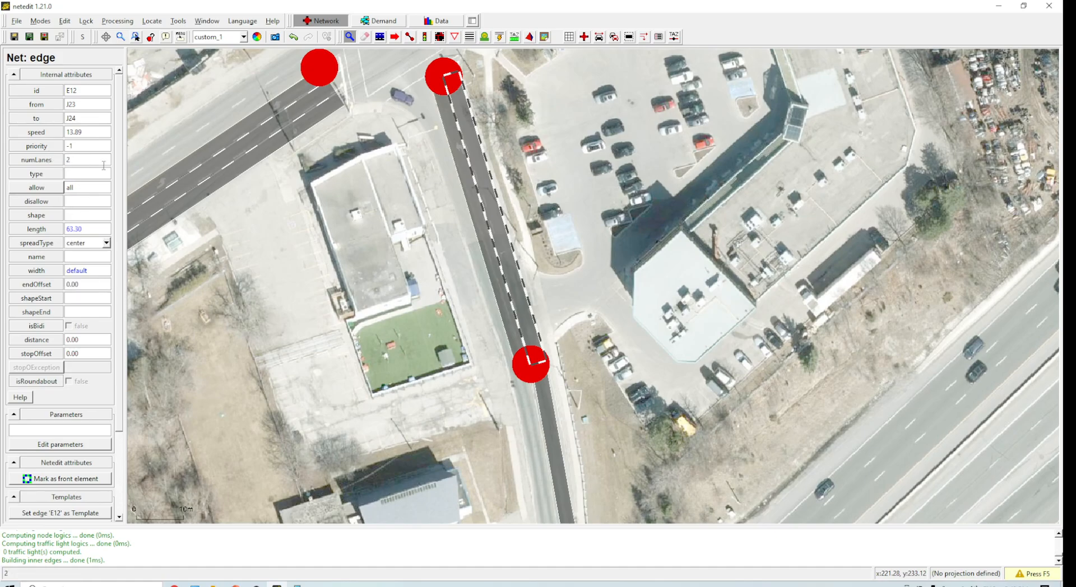
Step: Move the edge endpoints on both sides of the overpass junction to enlarge it and recompute the network
click(604, 298)
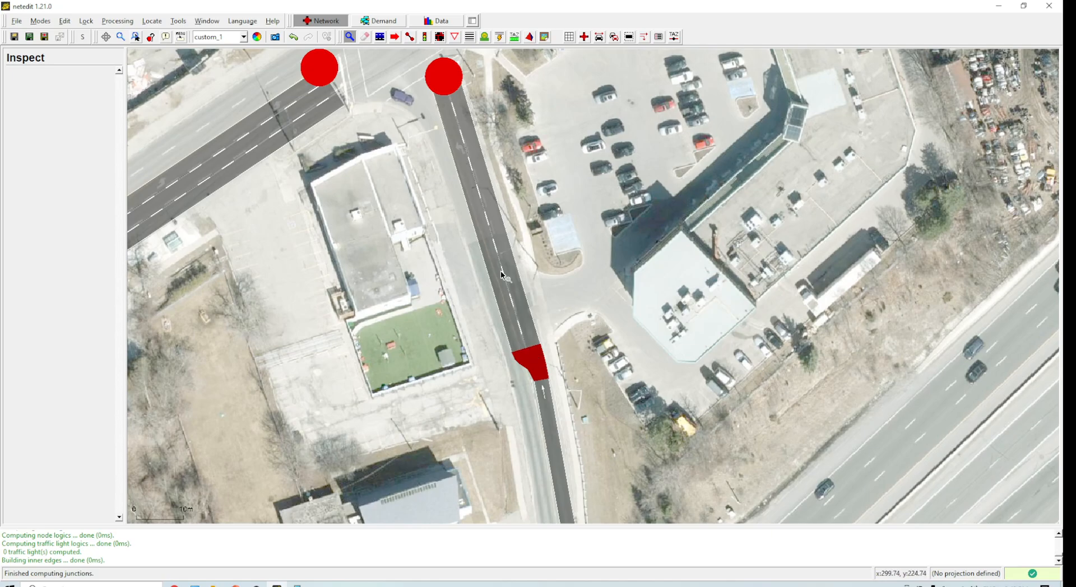
scroll(478, 224, up, 1)
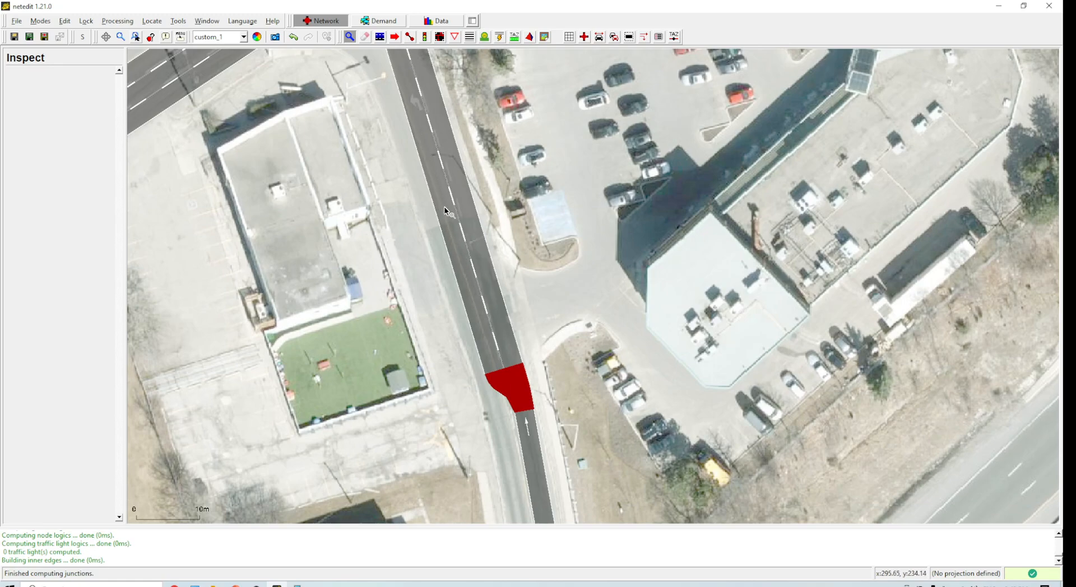
click(400, 39)
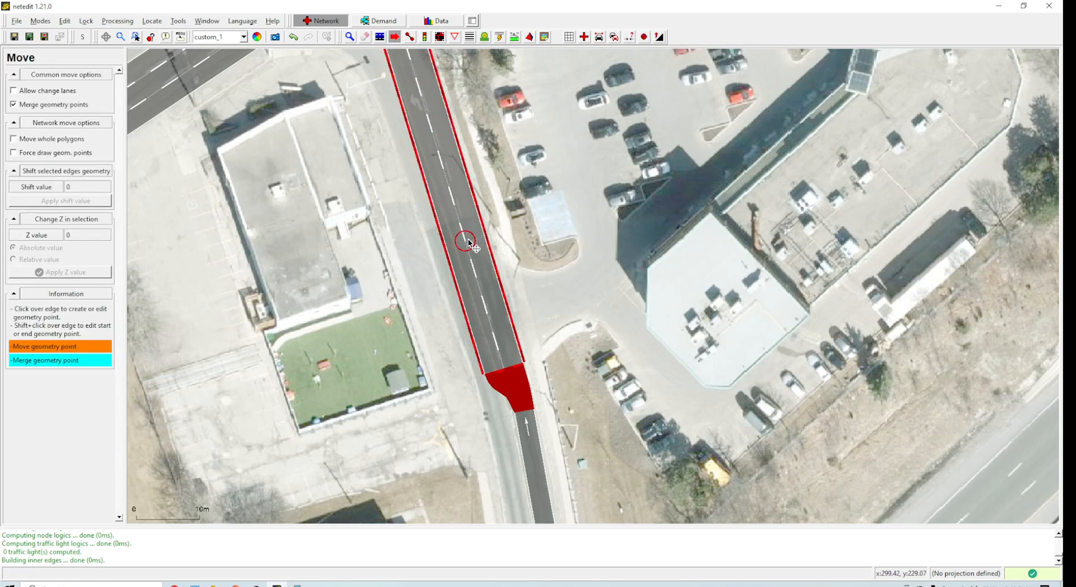
shift+click(472, 261)
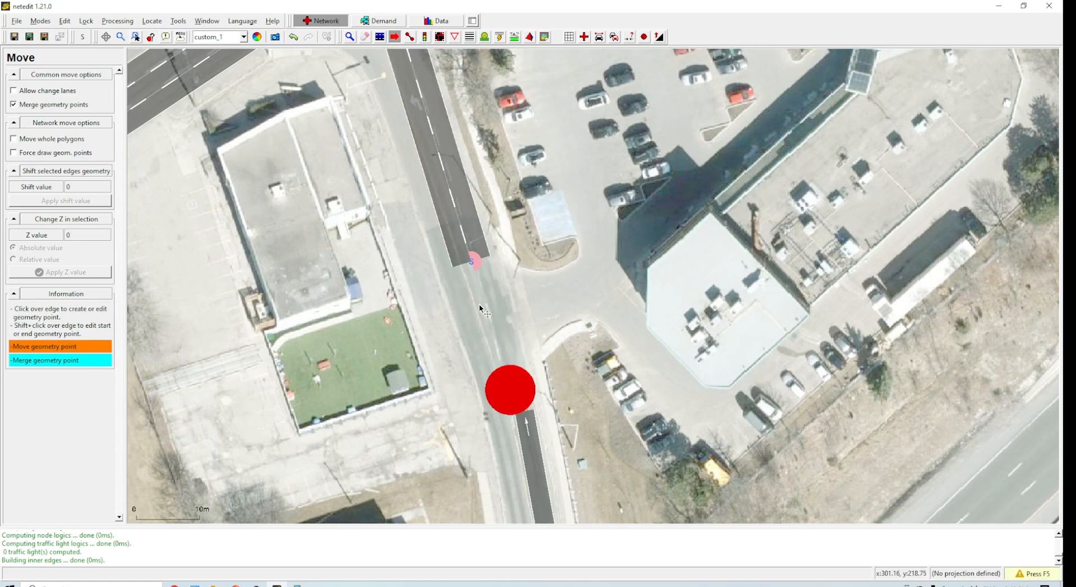
shift+click(529, 496)
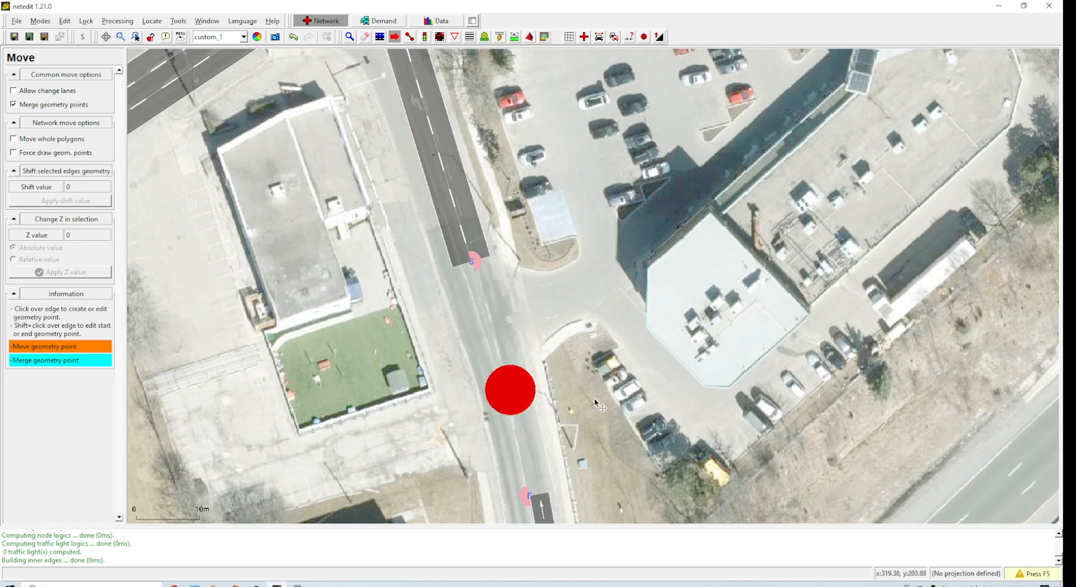
key(F5)
Step: Draw a new edge from the intersection's southeastern corner northeast along the main road
scroll(595, 398, down, 3)
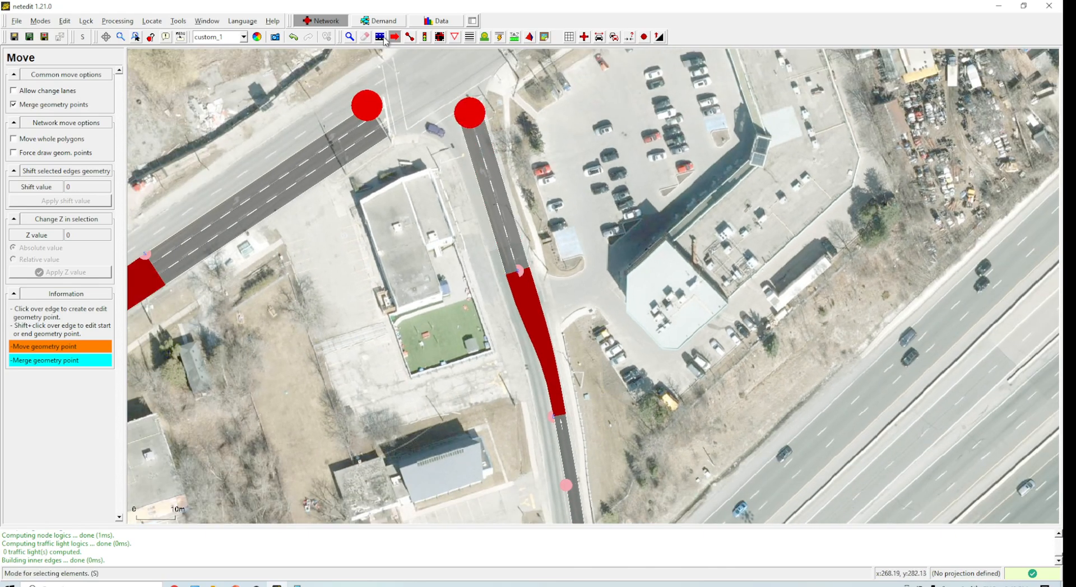
drag(617, 237, 708, 446)
drag(652, 304, 641, 389)
drag(738, 310, 456, 227)
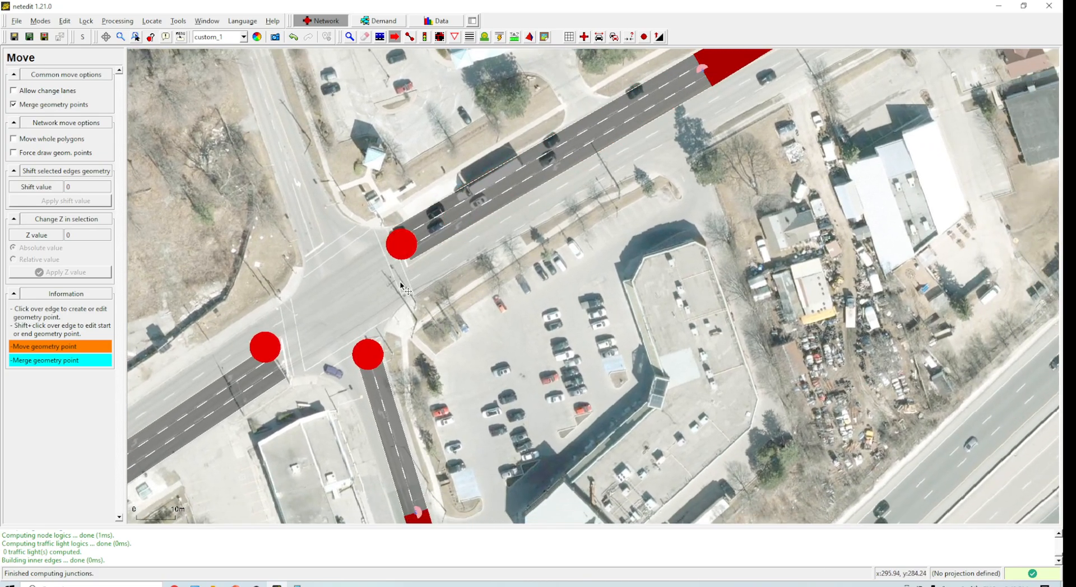
click(410, 36)
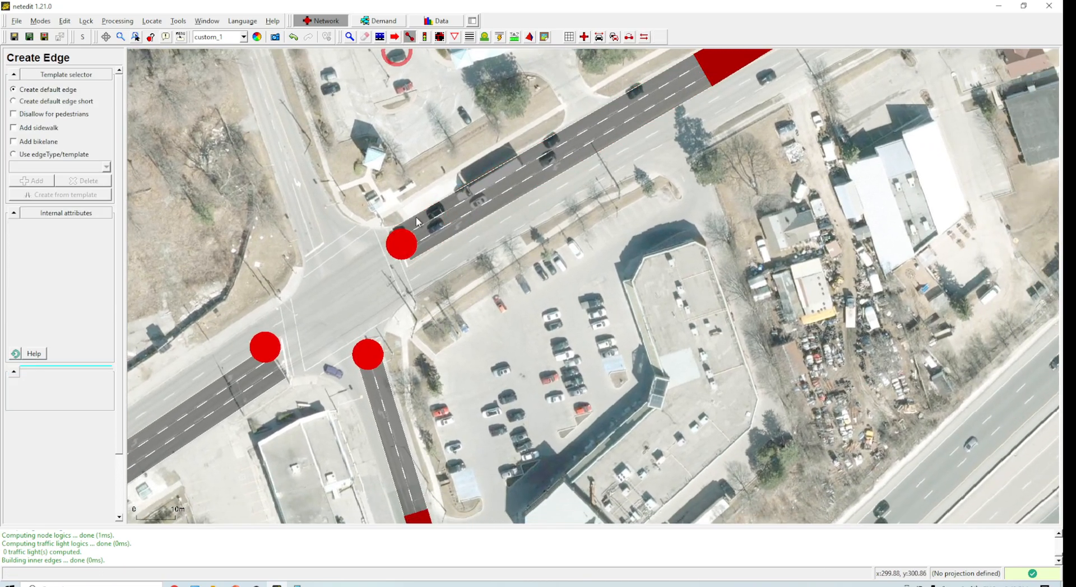
click(414, 280)
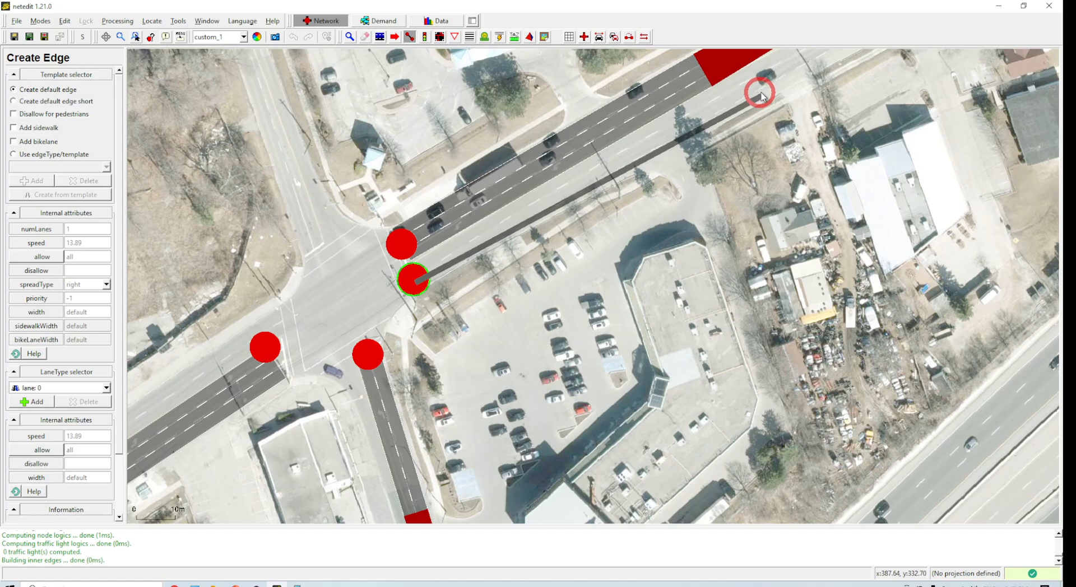
scroll(787, 63, down, 2)
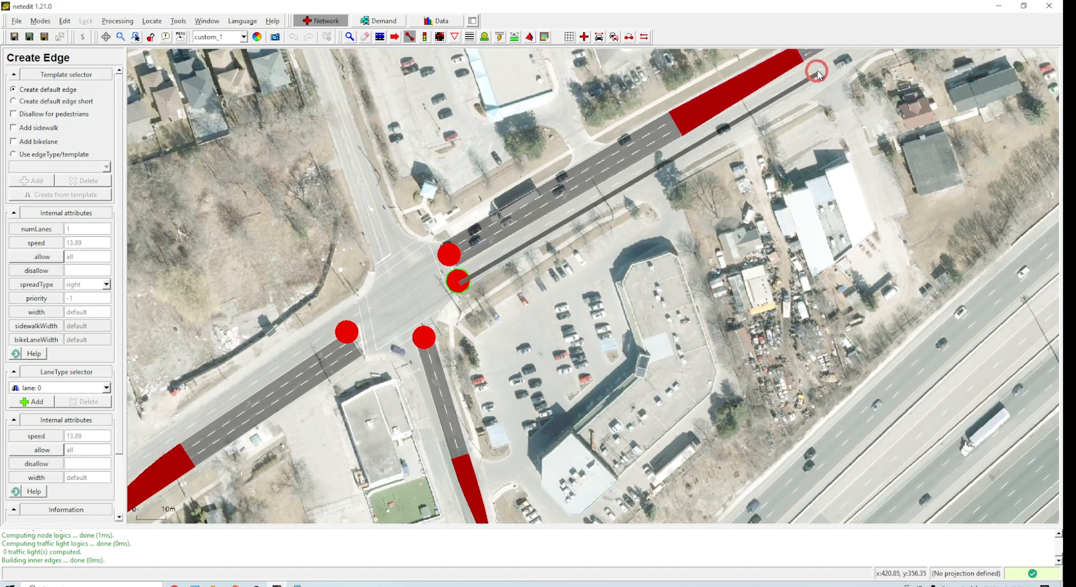
click(829, 65)
scroll(438, 253, up, 2)
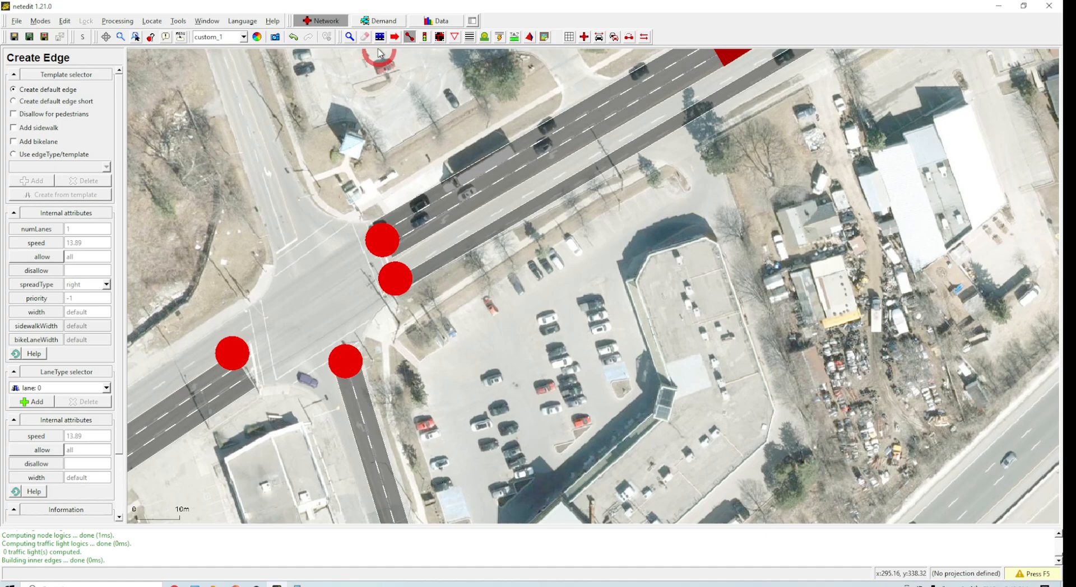
Step: Set this northeast edge's spread type to center and its number of lanes to 2
click(350, 37)
click(444, 263)
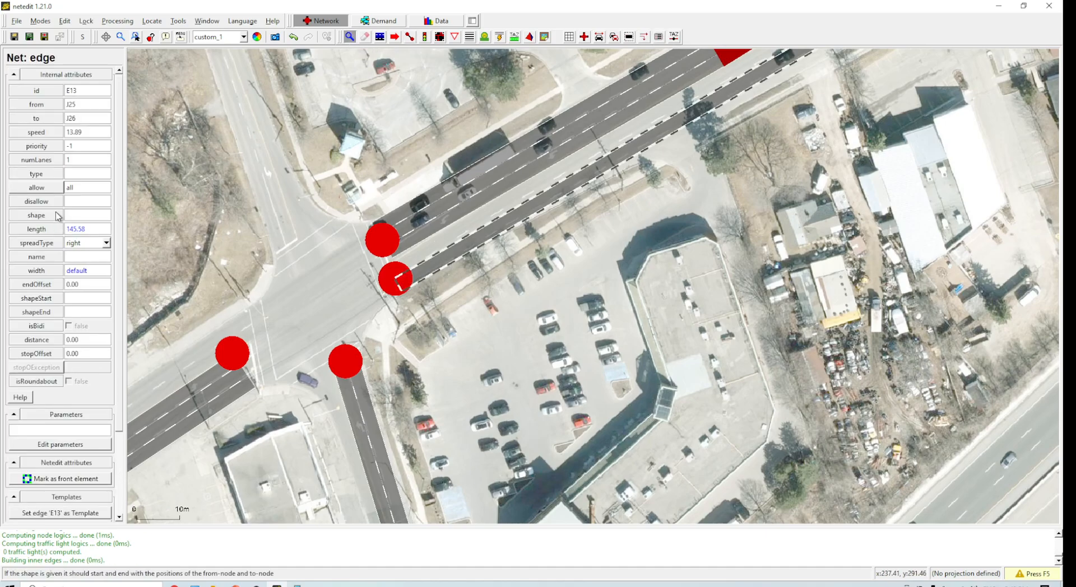
click(97, 245)
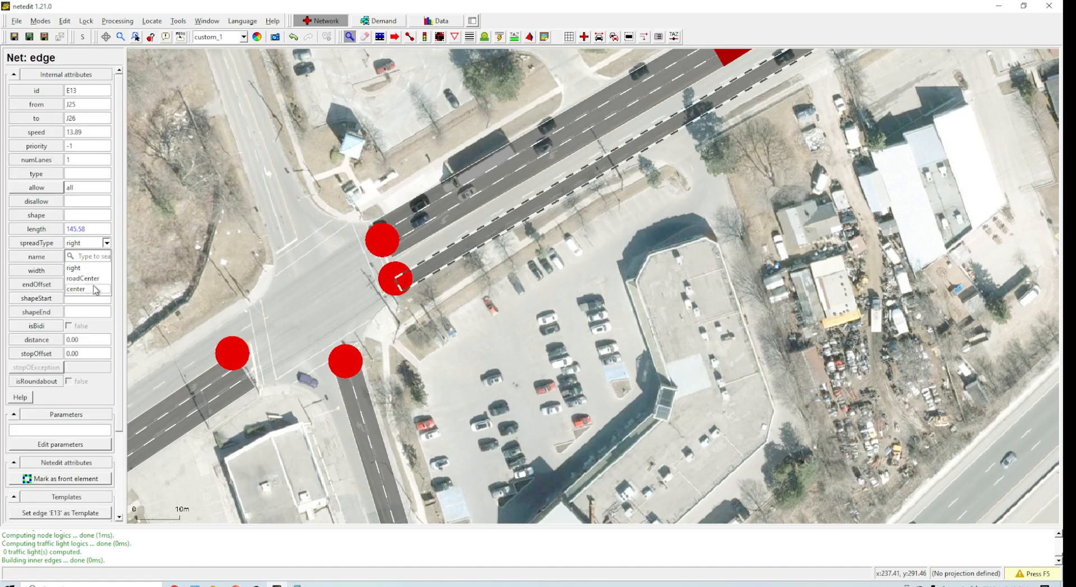
click(96, 289)
key(BackSpace)
text(2)
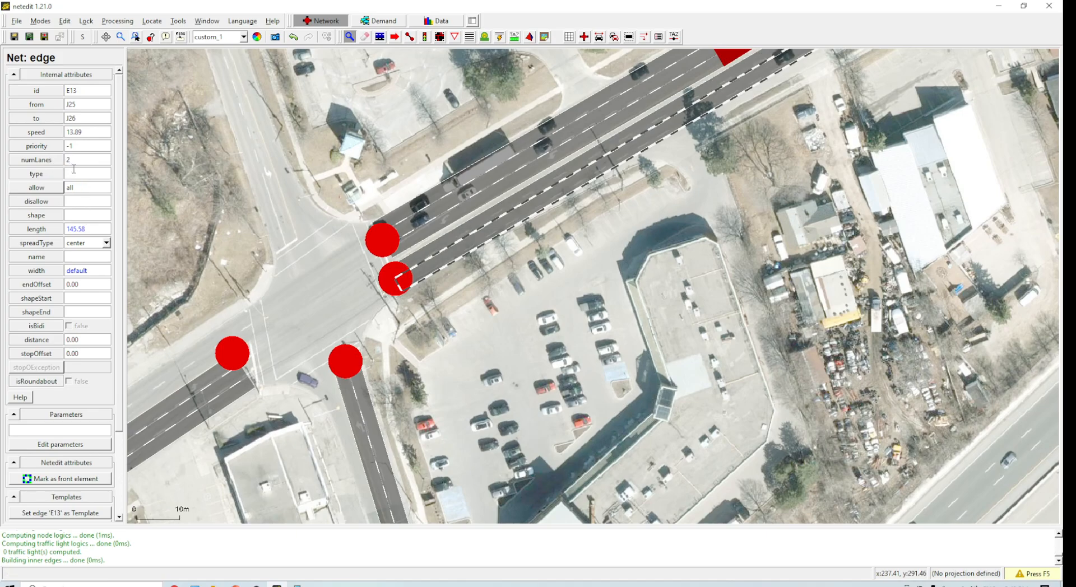
Step: Move the new edge's starting junction slightly north, closer to the intersection
click(395, 36)
drag(395, 278, 392, 265)
drag(511, 319, 821, 195)
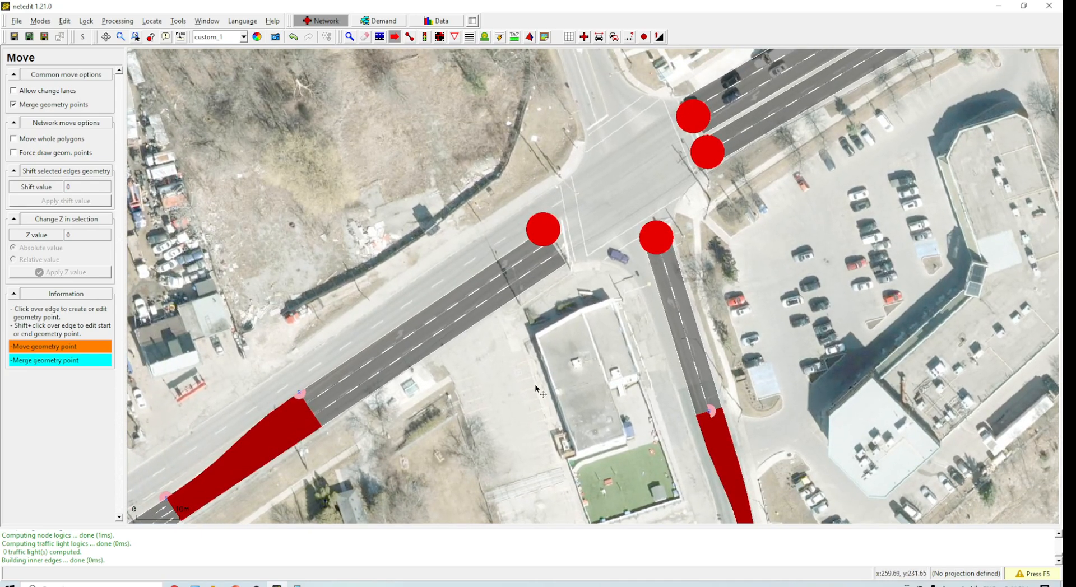
drag(534, 384, 673, 315)
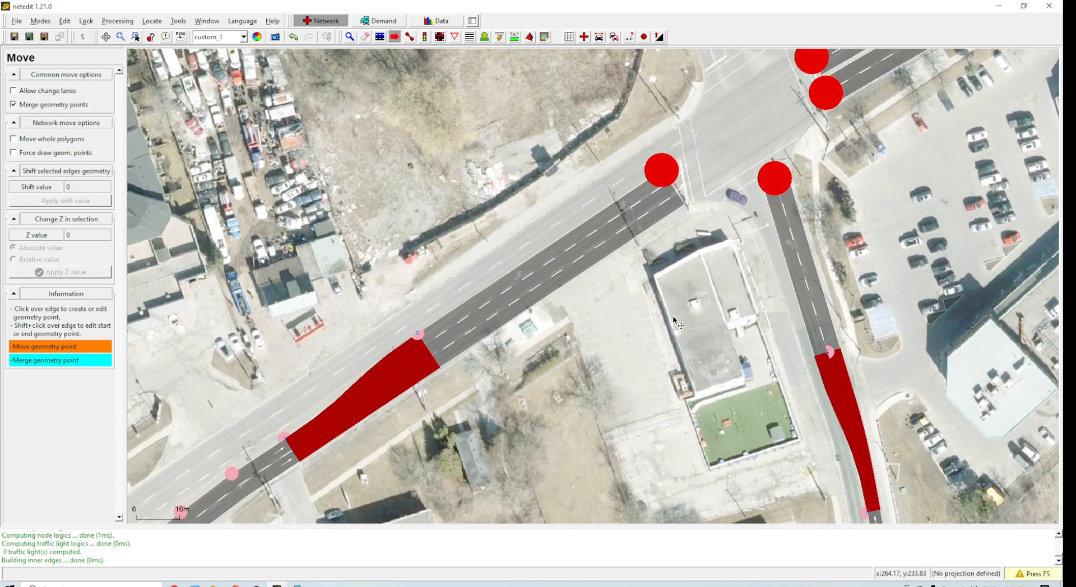
Step: Add a reverse direction for the three-lane edge southwest of the intersection
key(i)
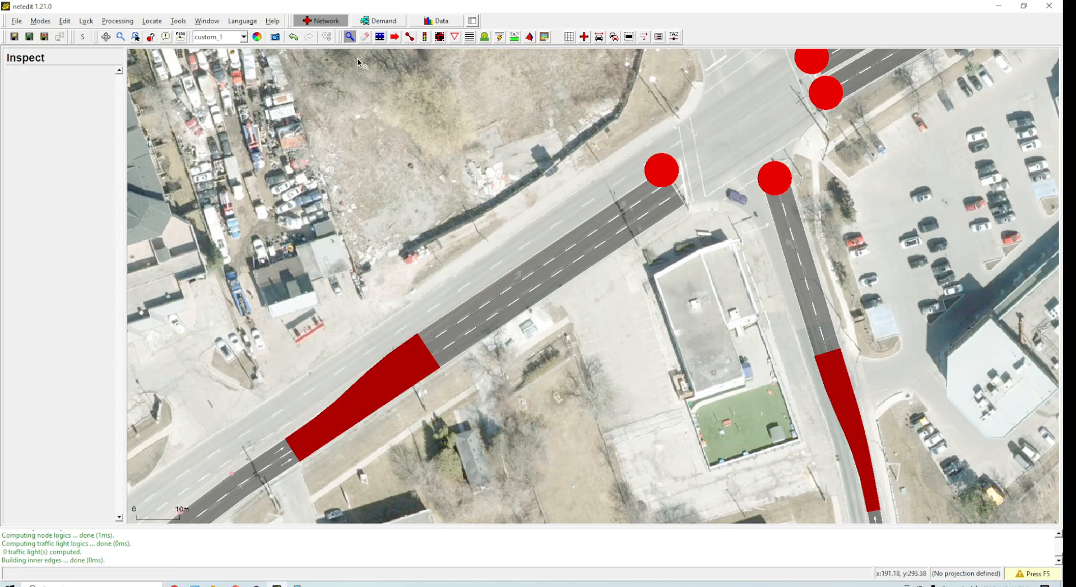
click(520, 284)
right_click(517, 279)
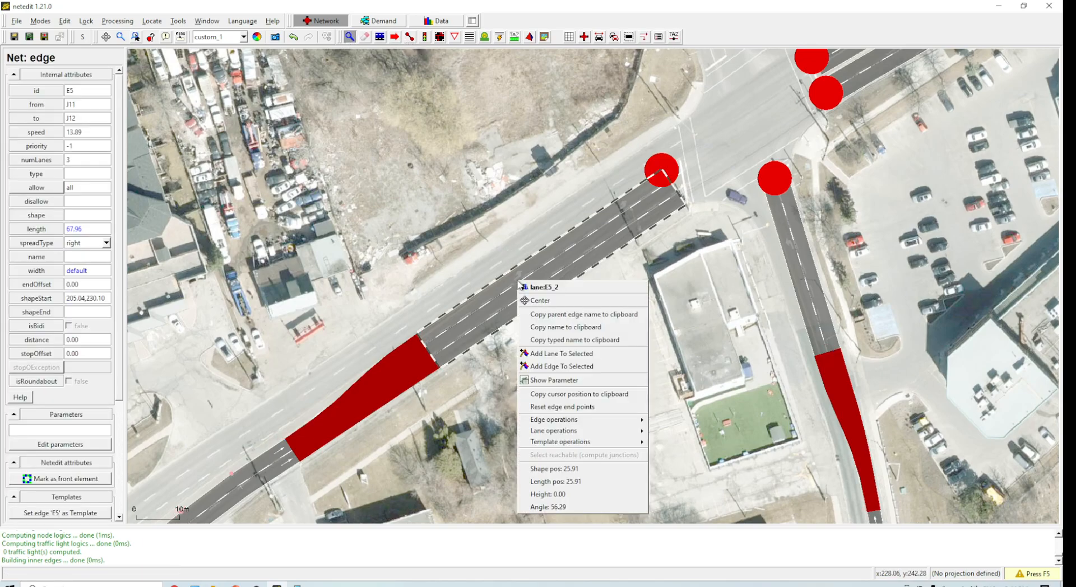
mouse_move(593, 419)
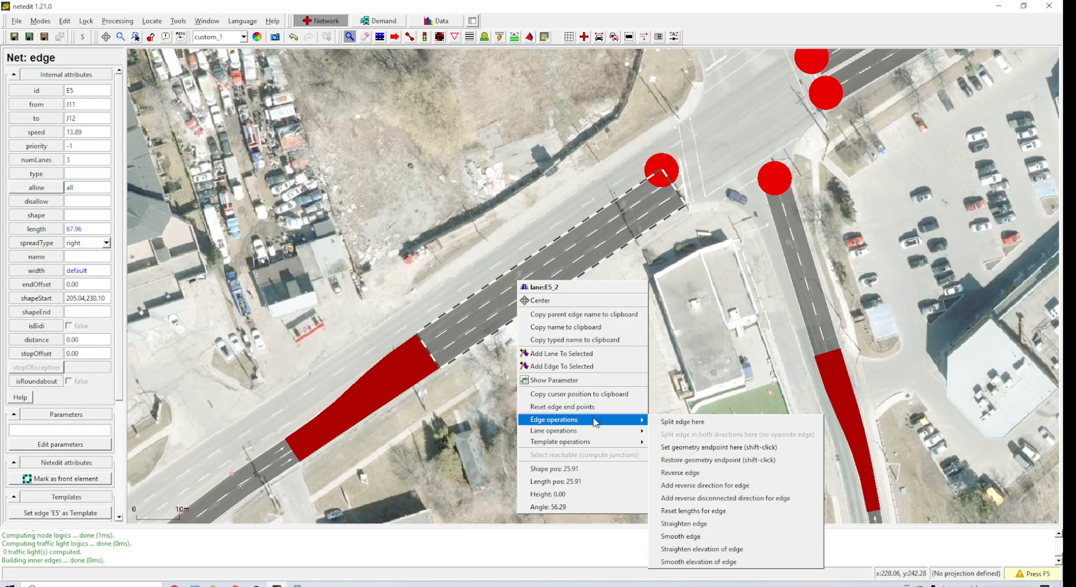
click(734, 487)
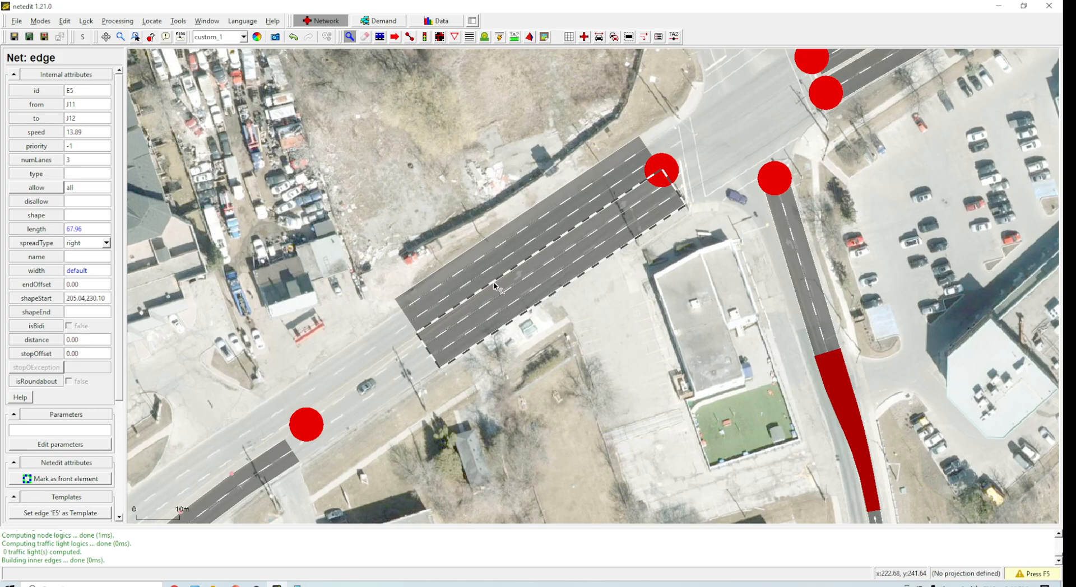
Step: Undo the reverse direction added to the three-lane edge and recompute the network
key(F5)
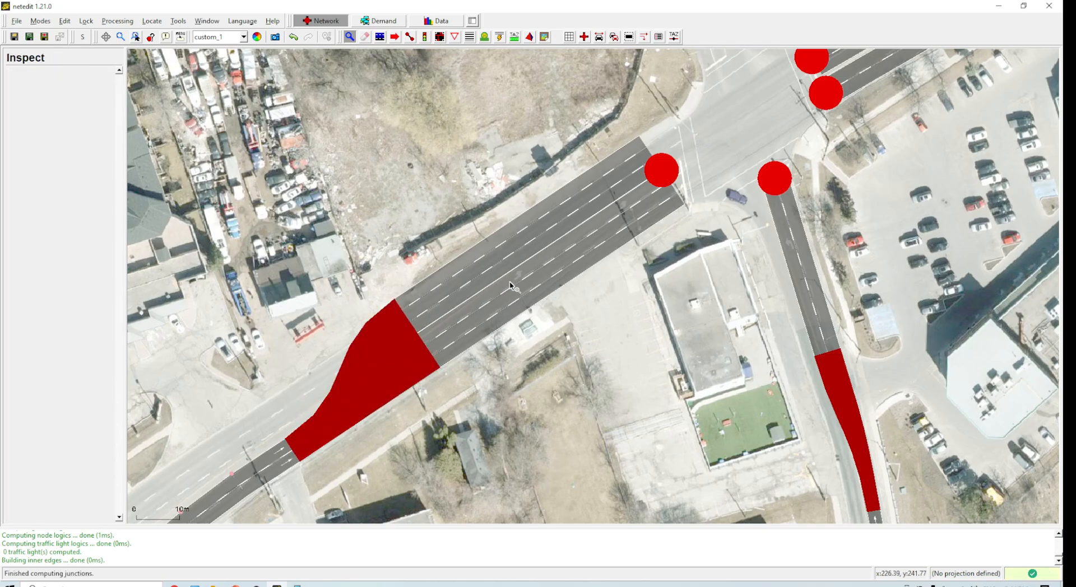
key(ctrl+z)
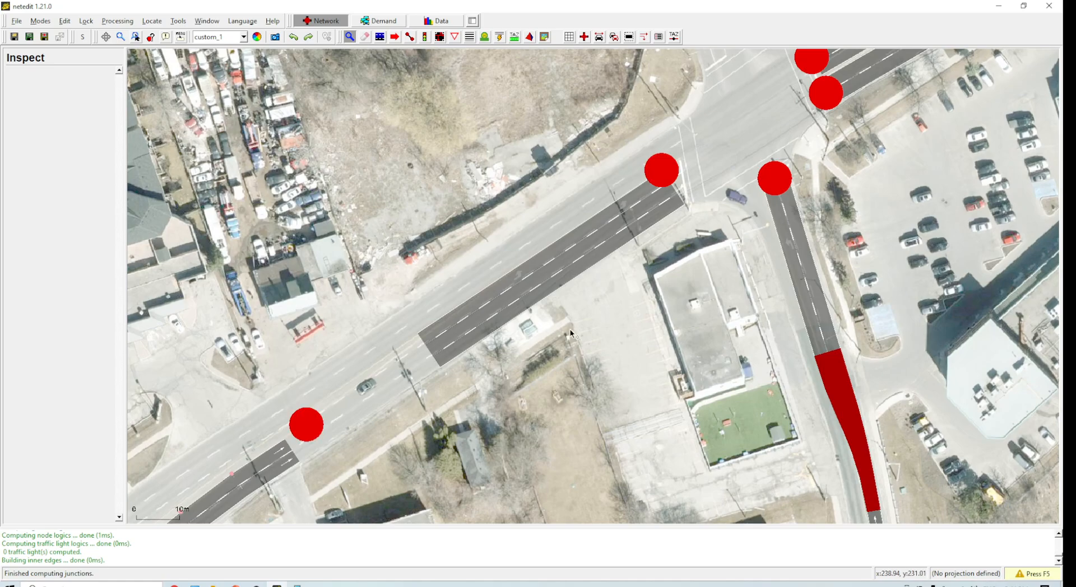
key(F5)
drag(634, 357, 513, 462)
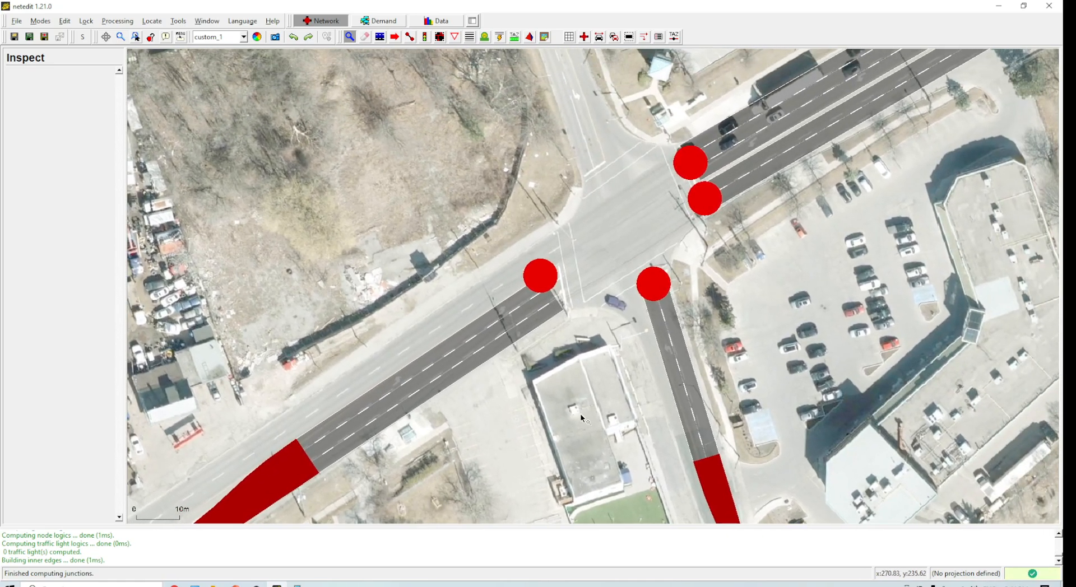
drag(609, 217, 601, 333)
drag(570, 260, 606, 331)
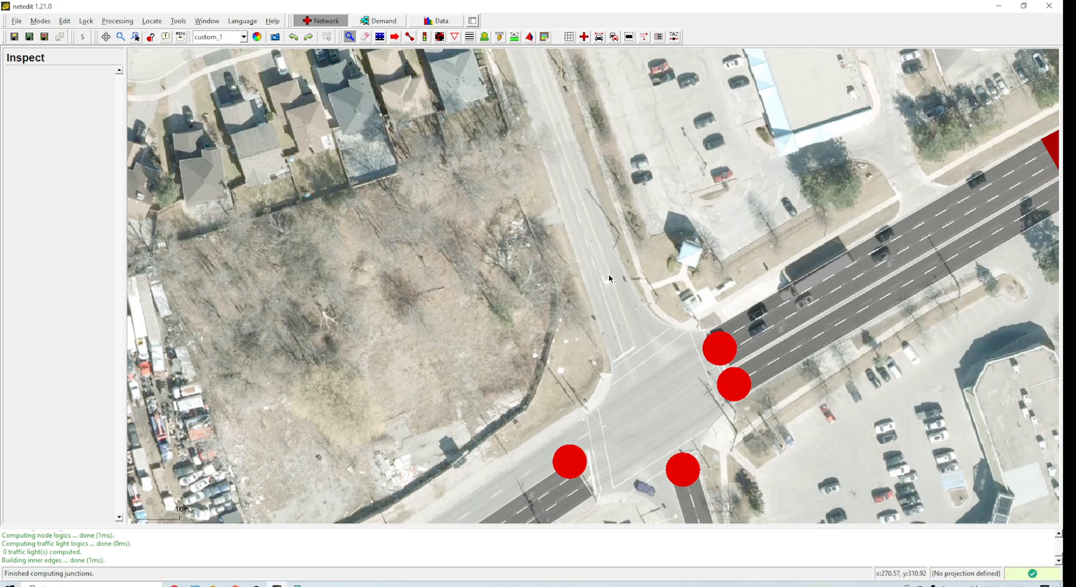
drag(595, 218, 571, 269)
drag(559, 216, 562, 248)
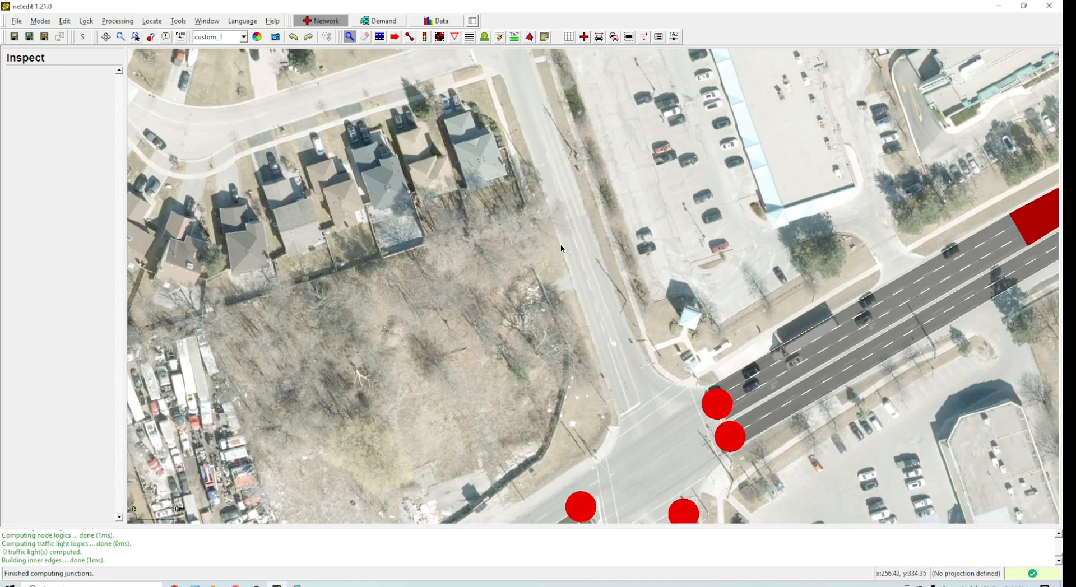
click(409, 37)
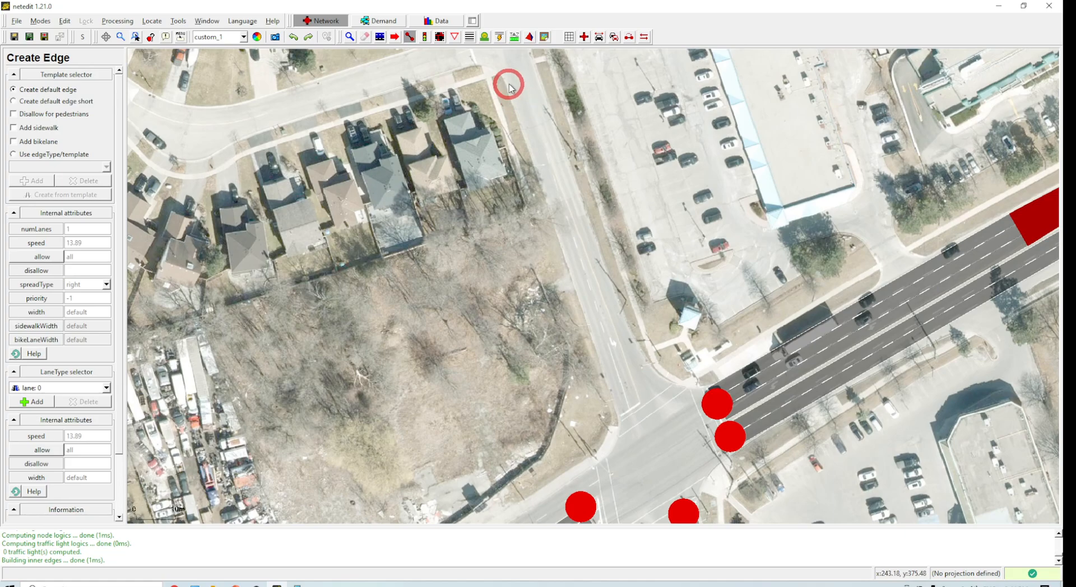
click(502, 63)
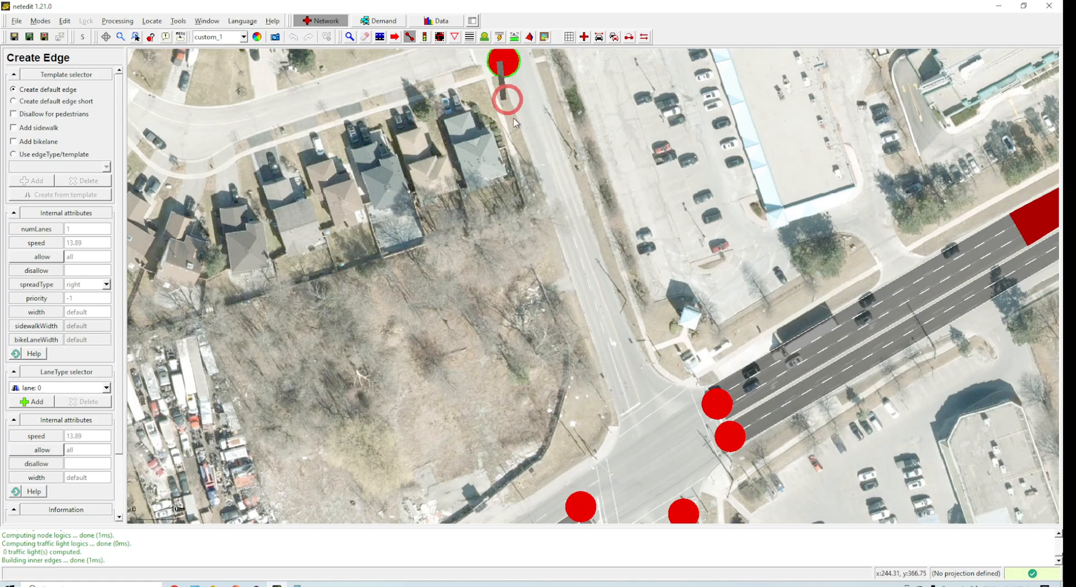
click(631, 412)
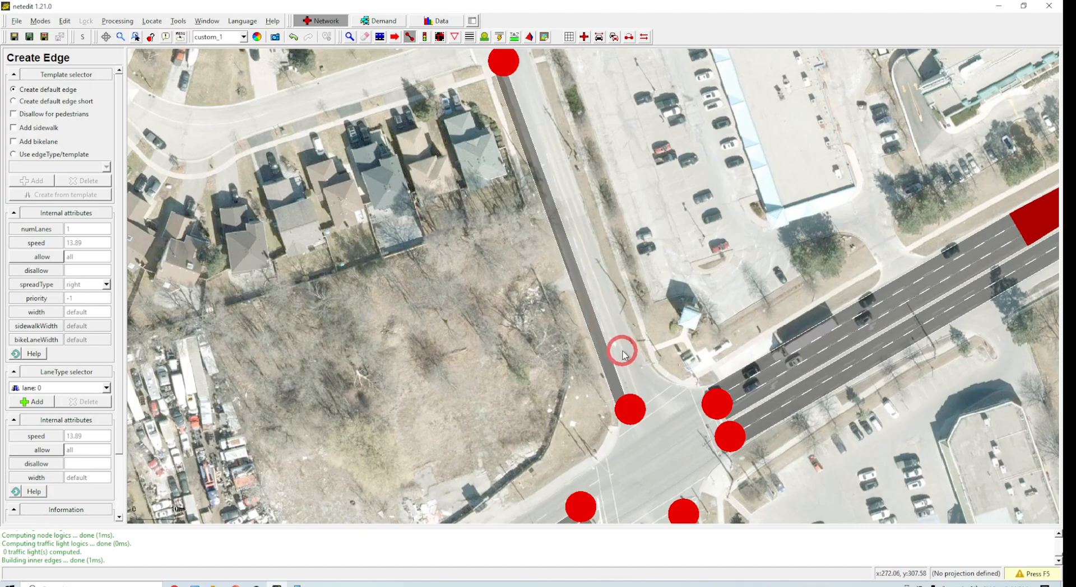
key(ctrl+z)
Step: Draw two edges down the northern road: from the top junction to a new midpoint junction, then on to the intersection's northwest corner
click(503, 56)
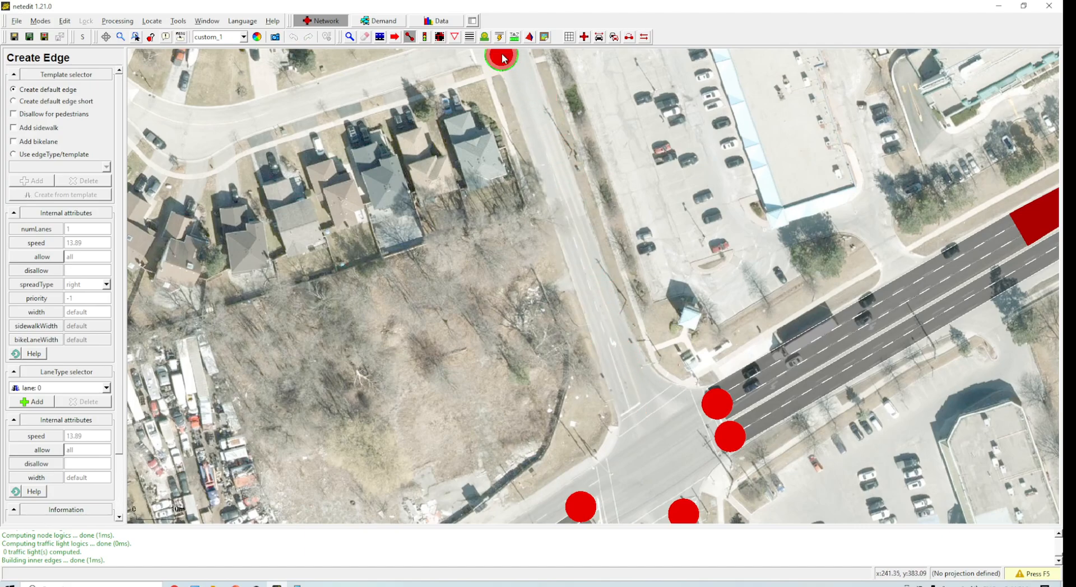
click(546, 170)
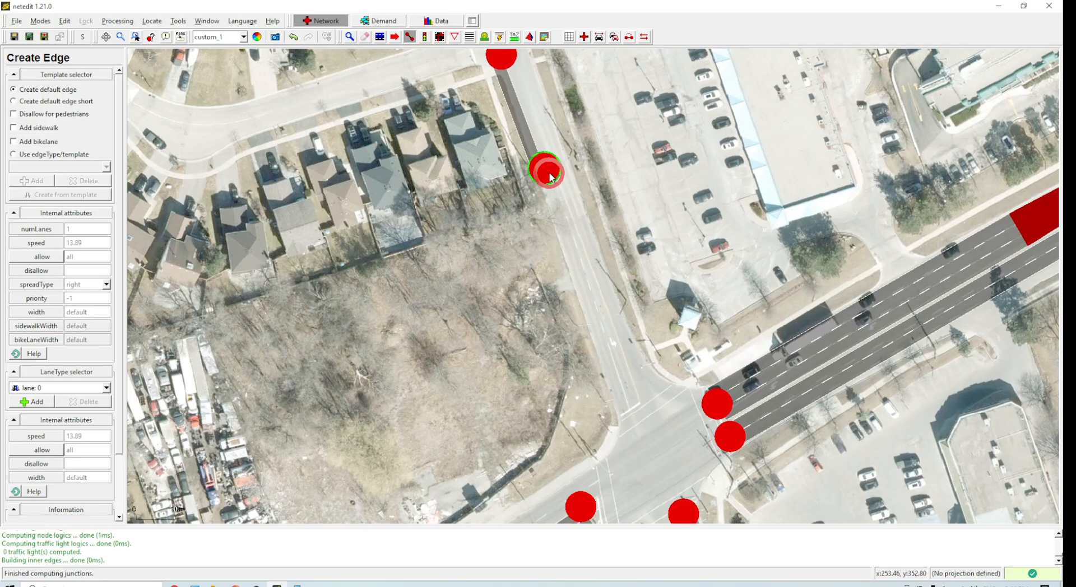
scroll(678, 164, down, 3)
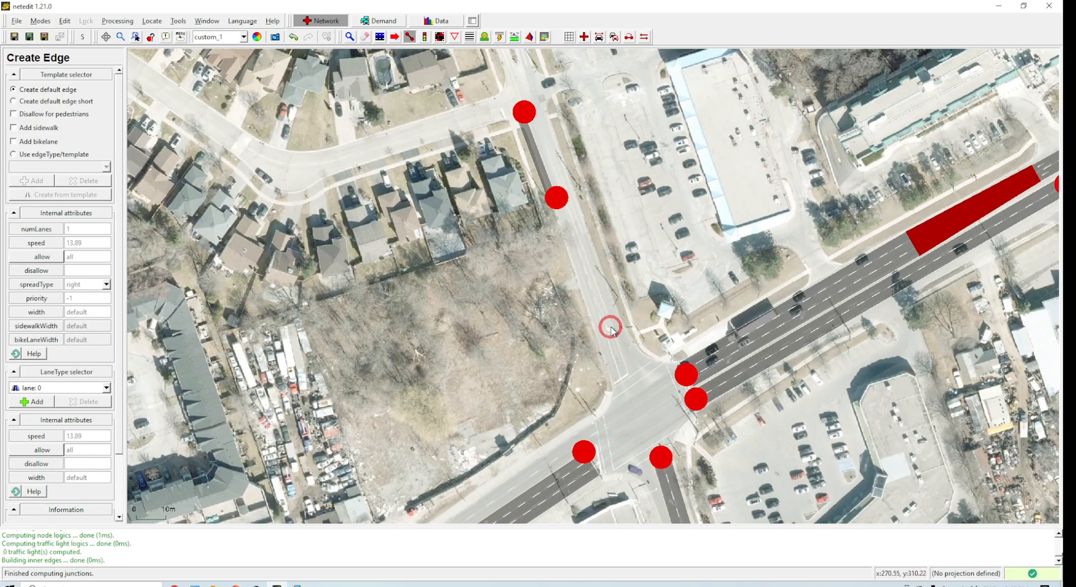
scroll(611, 328, up, 2)
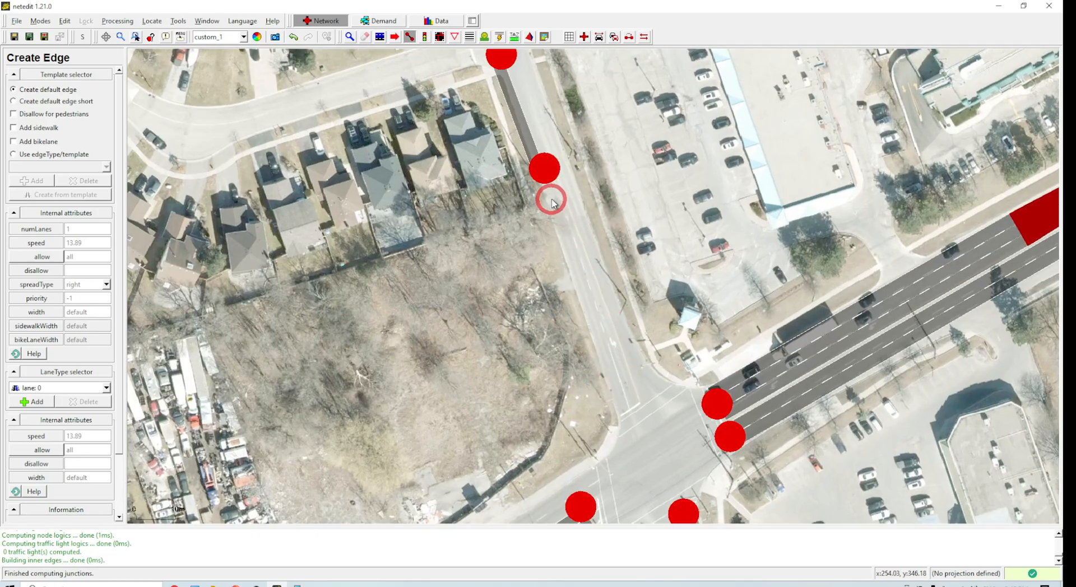
click(545, 169)
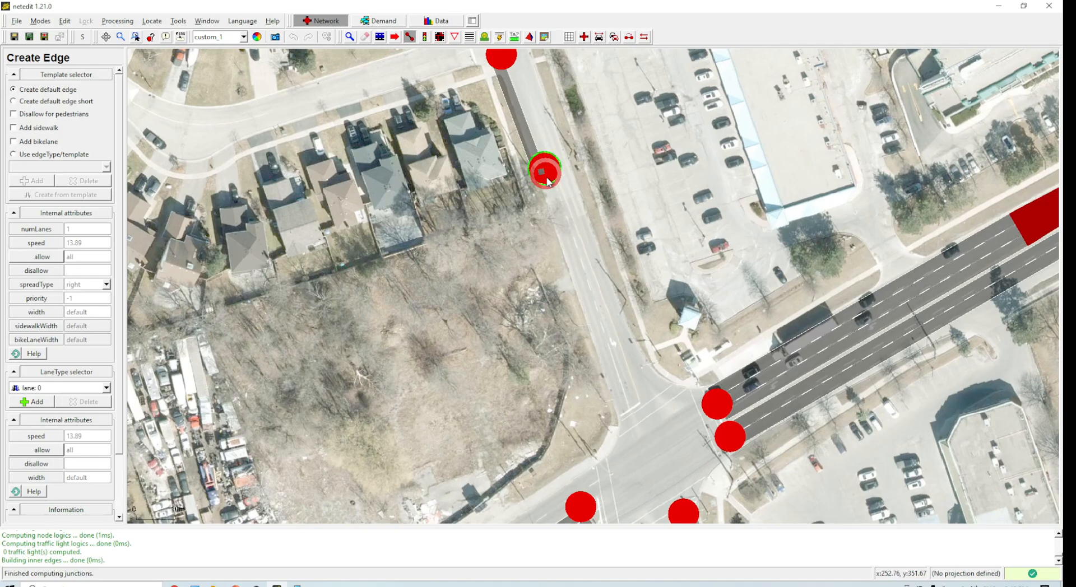
click(630, 412)
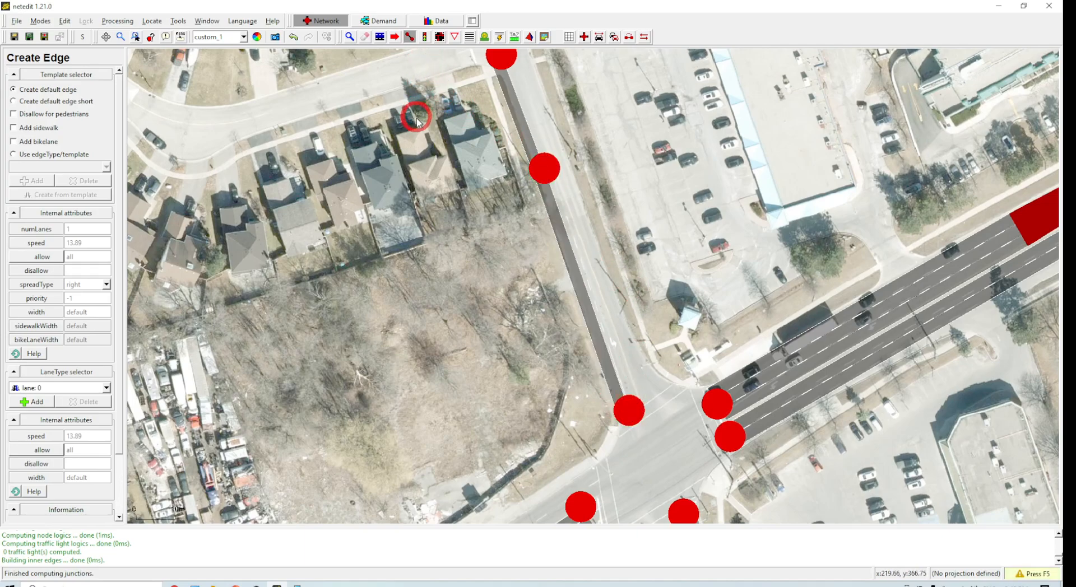
key(F5)
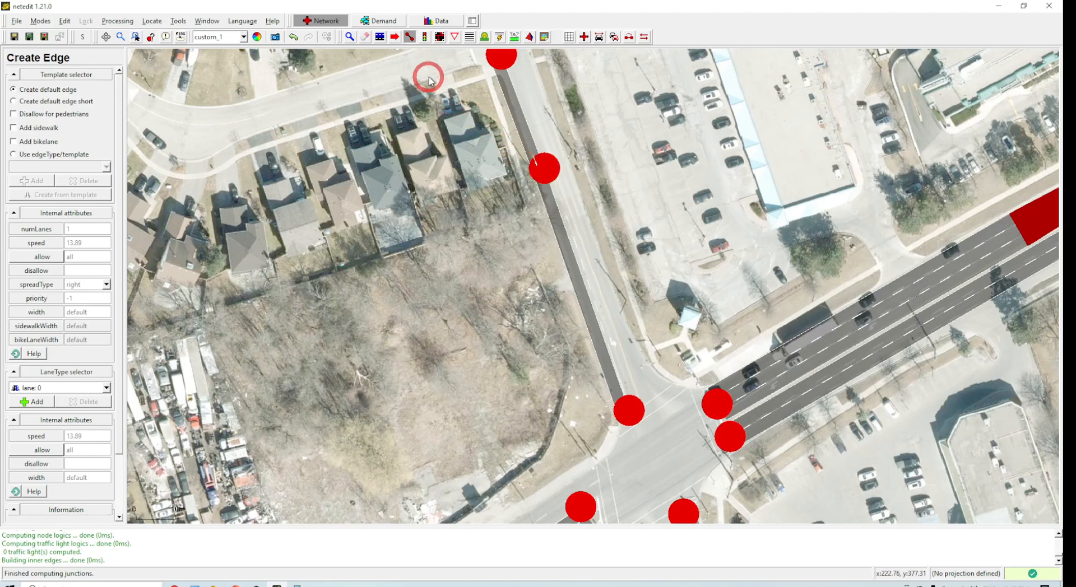
Step: Set the lower northern-road edge's number of lanes to 2
click(380, 37)
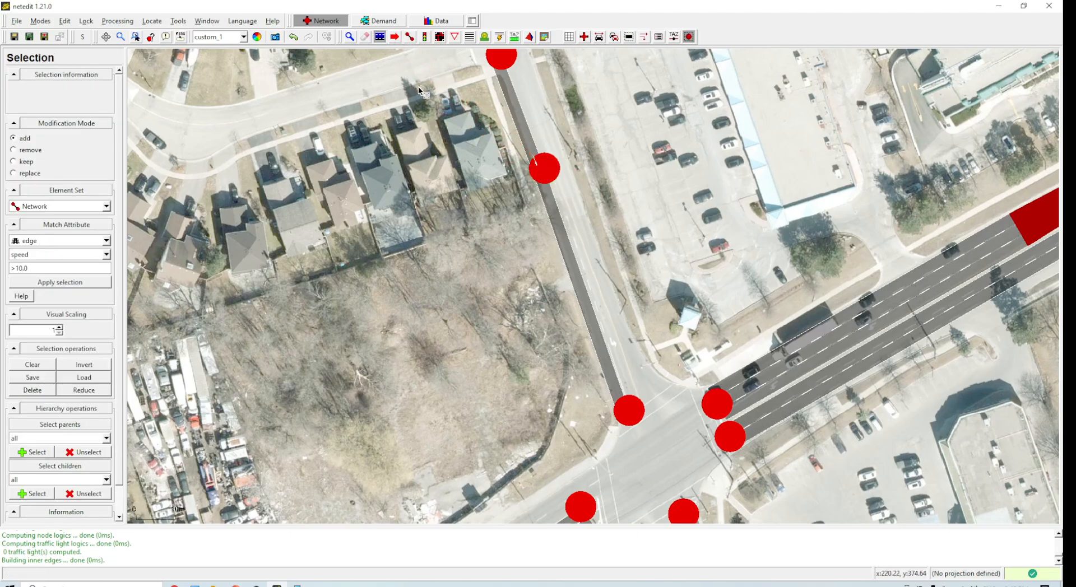
click(355, 35)
click(552, 224)
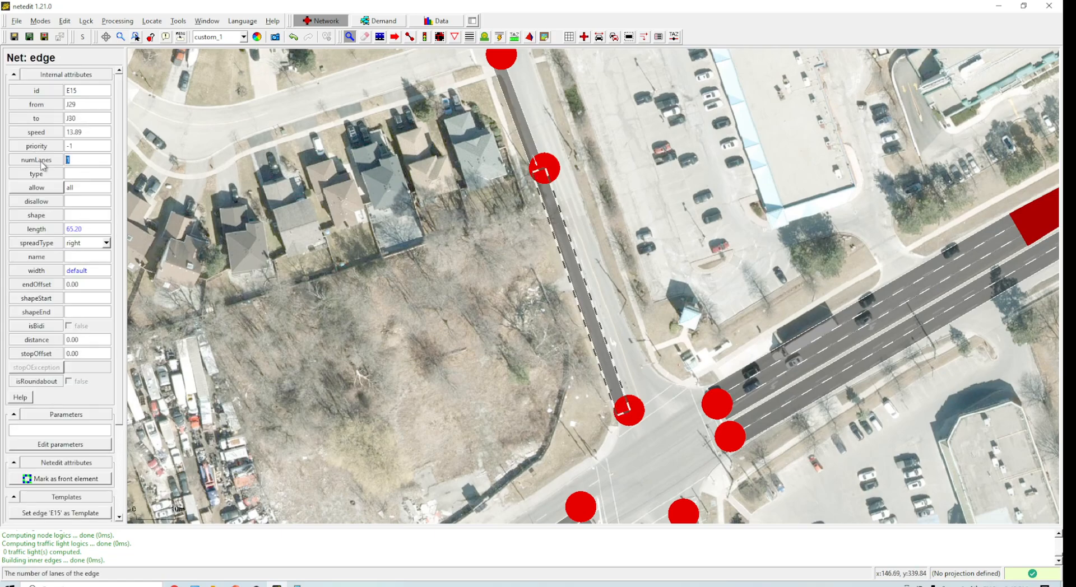
key(BackSpace)
text(2)
key(Return)
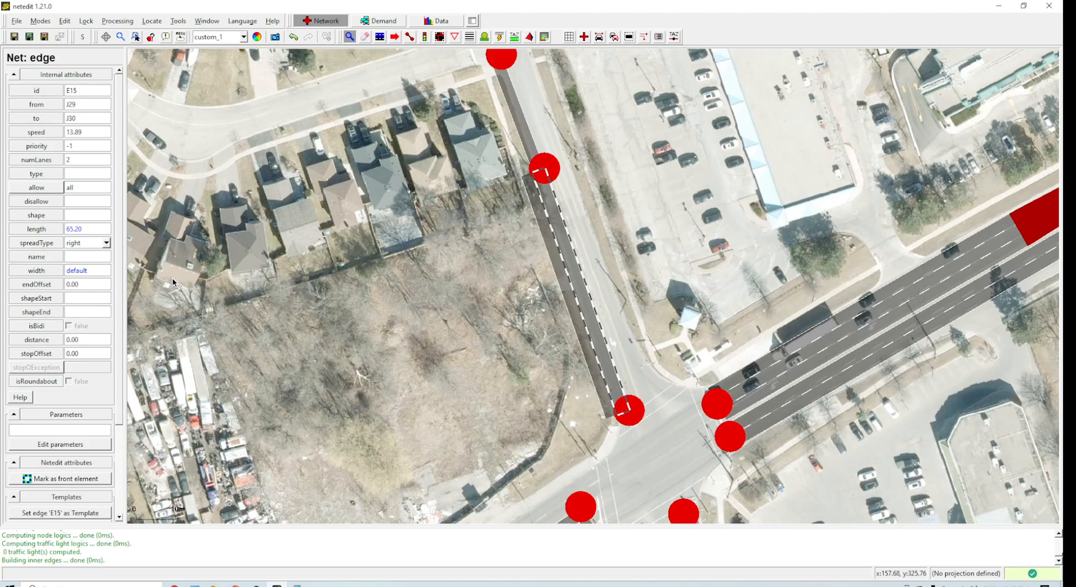
Step: Bend the edge with a geometry point and shift both of its junctions slightly east to follow the road
key(F5)
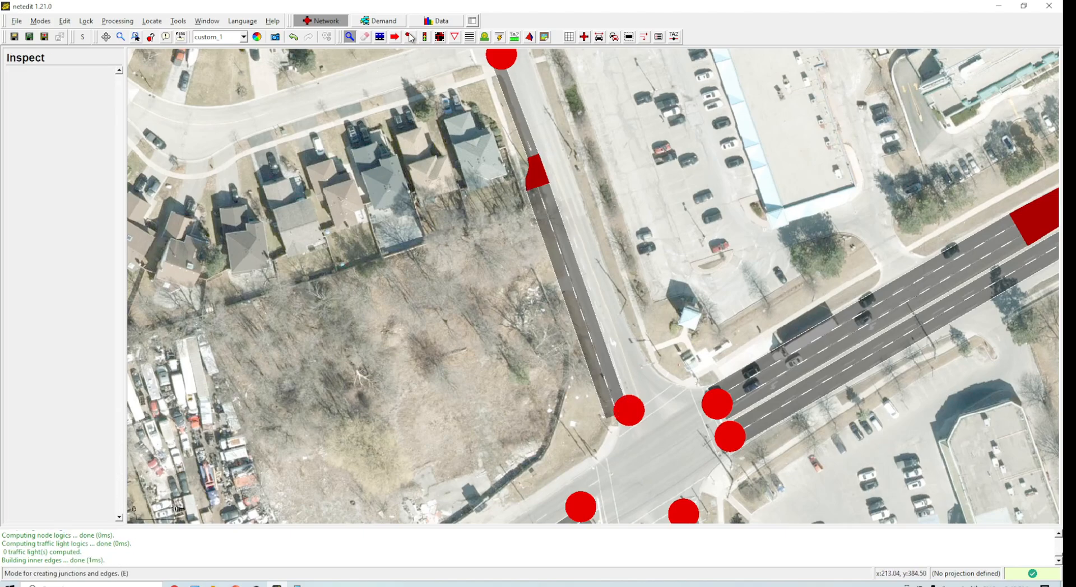
key(m)
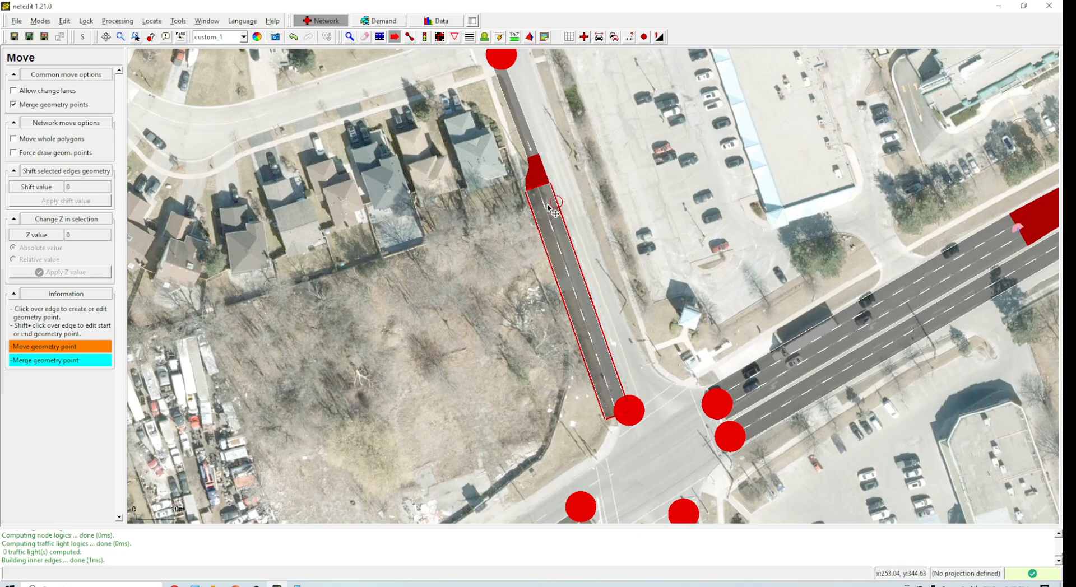
drag(546, 209, 560, 210)
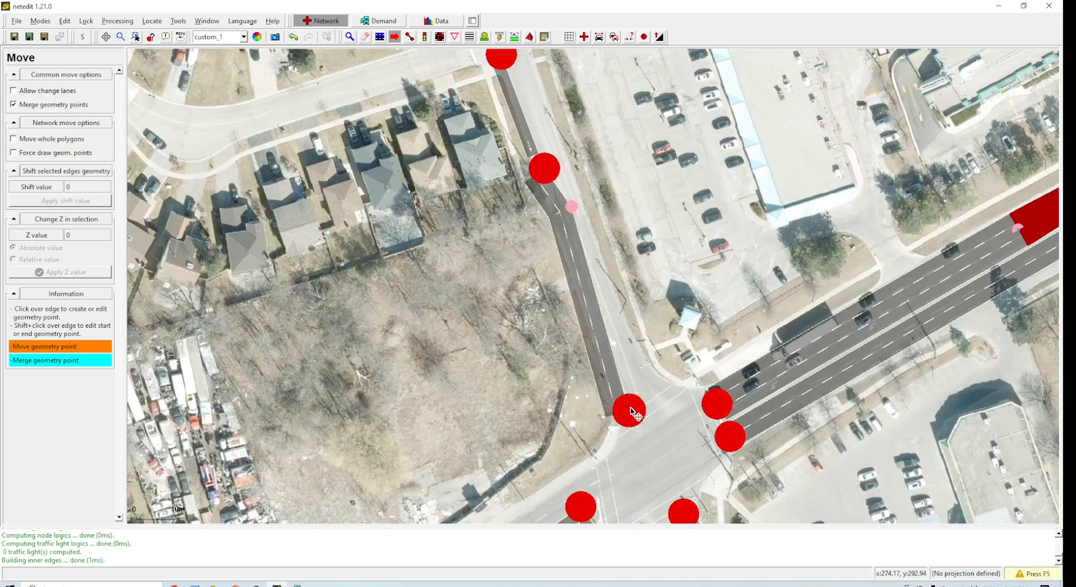
drag(630, 410, 645, 404)
drag(545, 168, 556, 166)
key(F5)
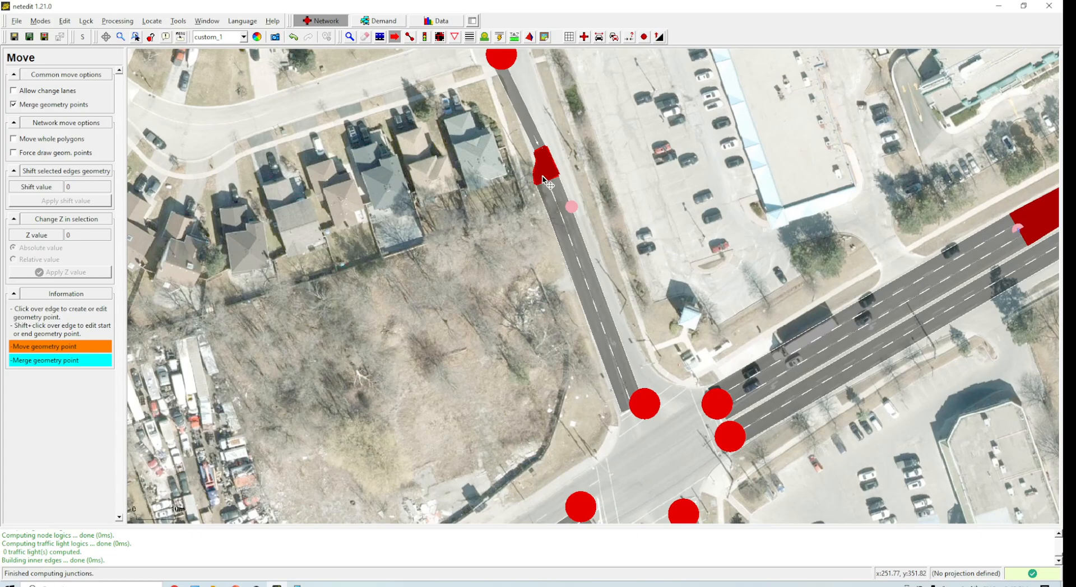
Step: Set the lower northern-road edge's spread type to center
scroll(540, 128, up, 2)
scroll(539, 125, up, 2)
drag(597, 224, 606, 282)
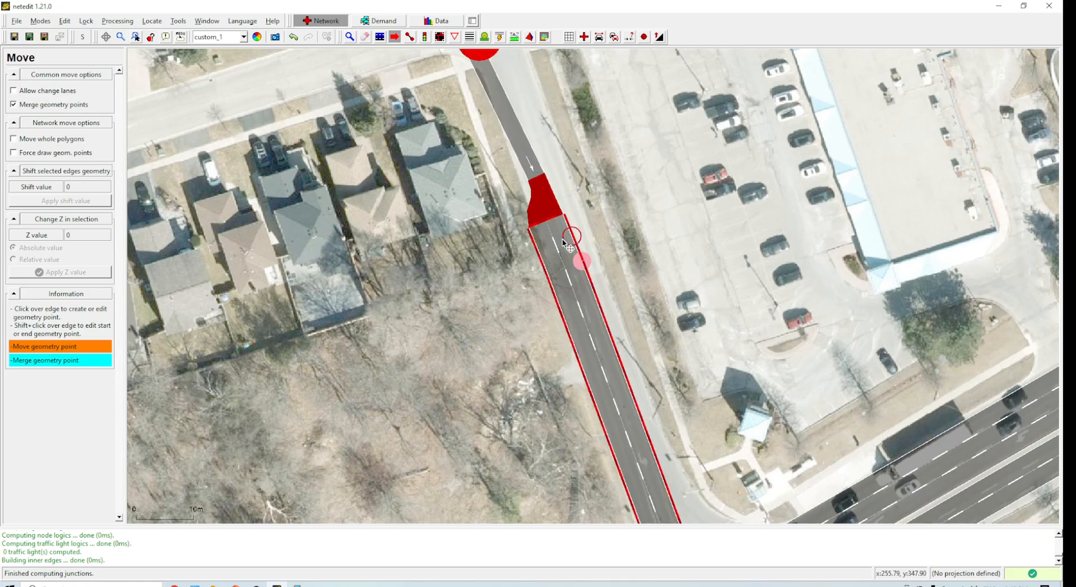
scroll(667, 264, up, 1)
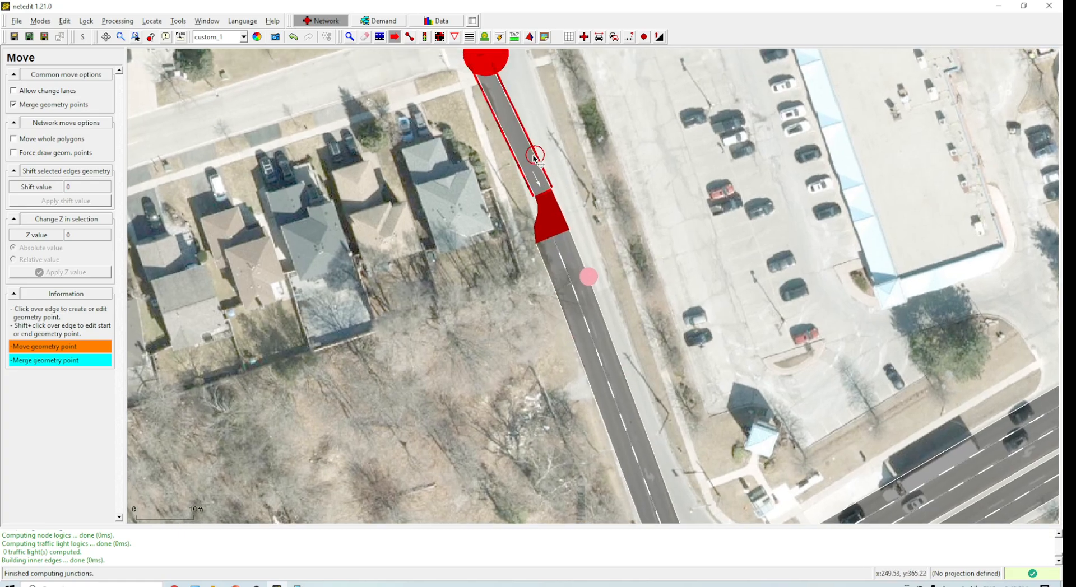
scroll(580, 178, down, 1)
drag(567, 183, 553, 95)
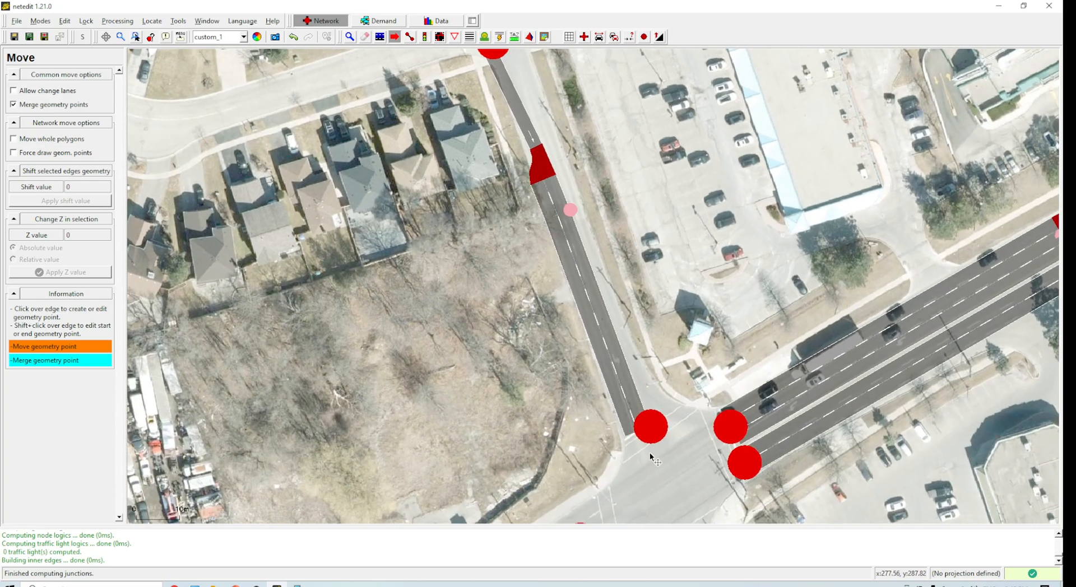
scroll(650, 453, down, 1)
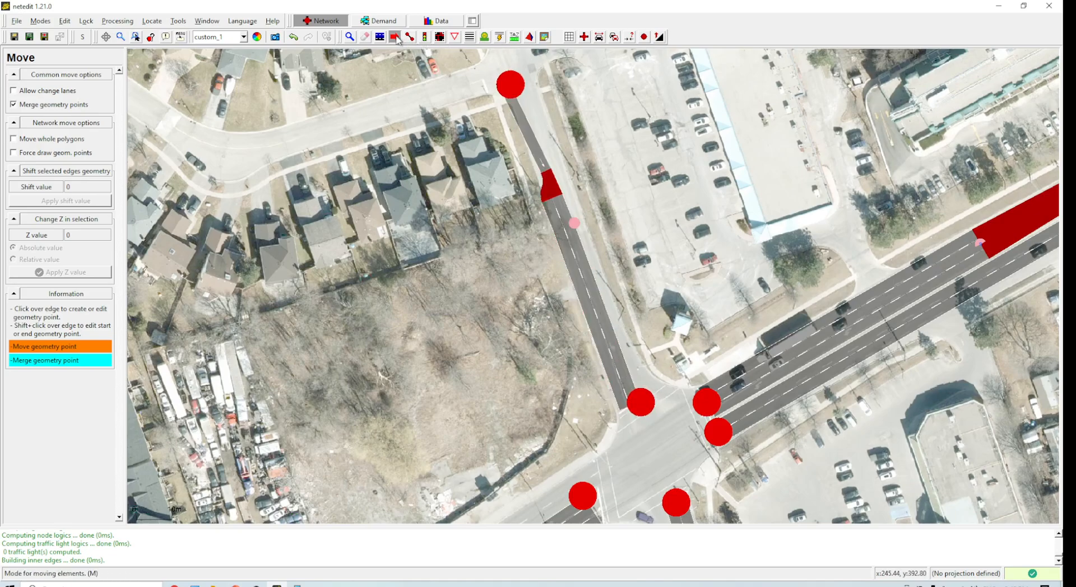
key(i)
click(589, 291)
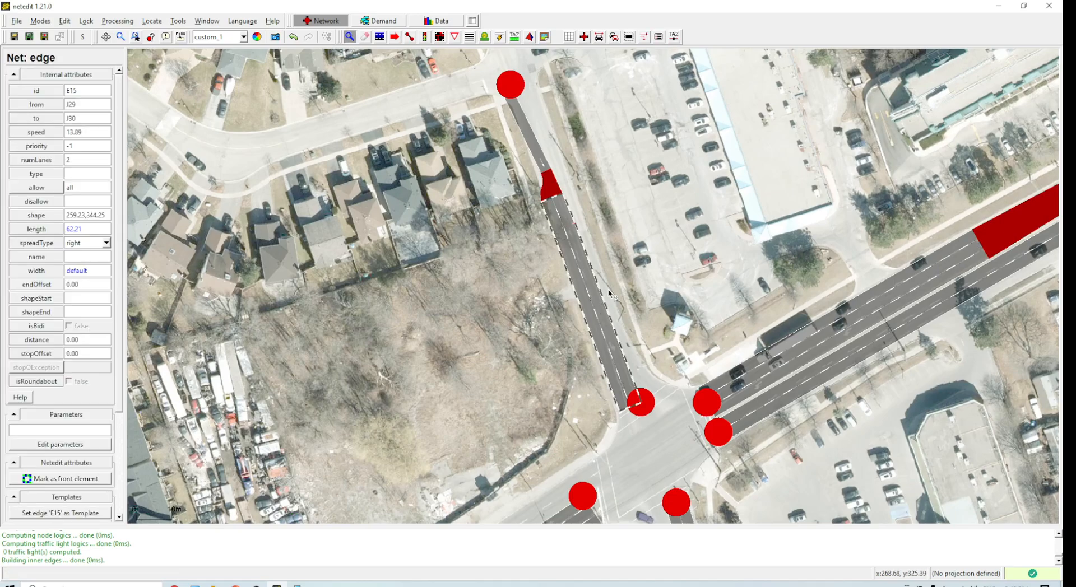
key(F5)
click(590, 306)
click(106, 242)
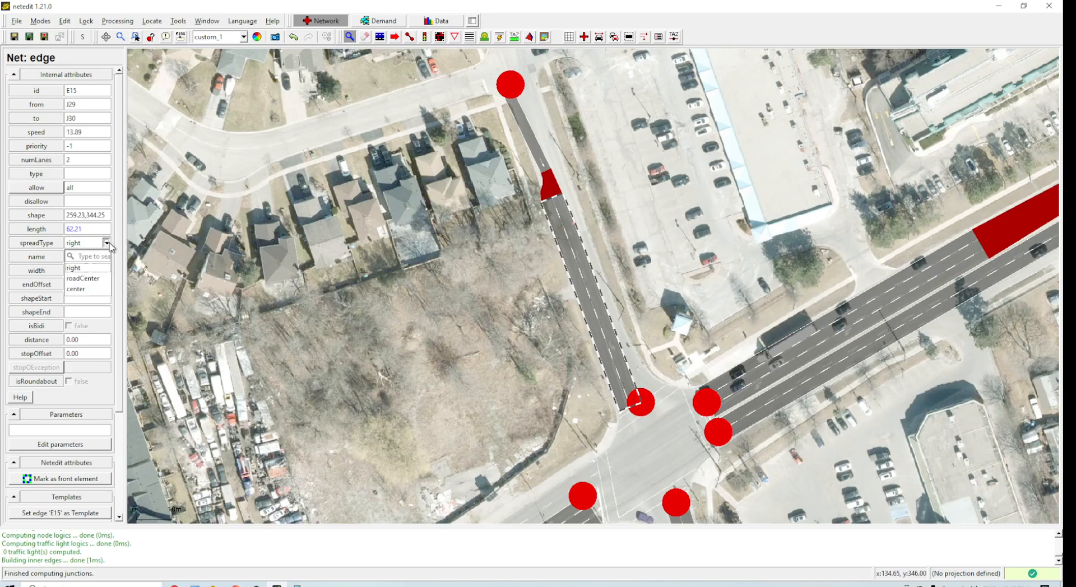
click(96, 288)
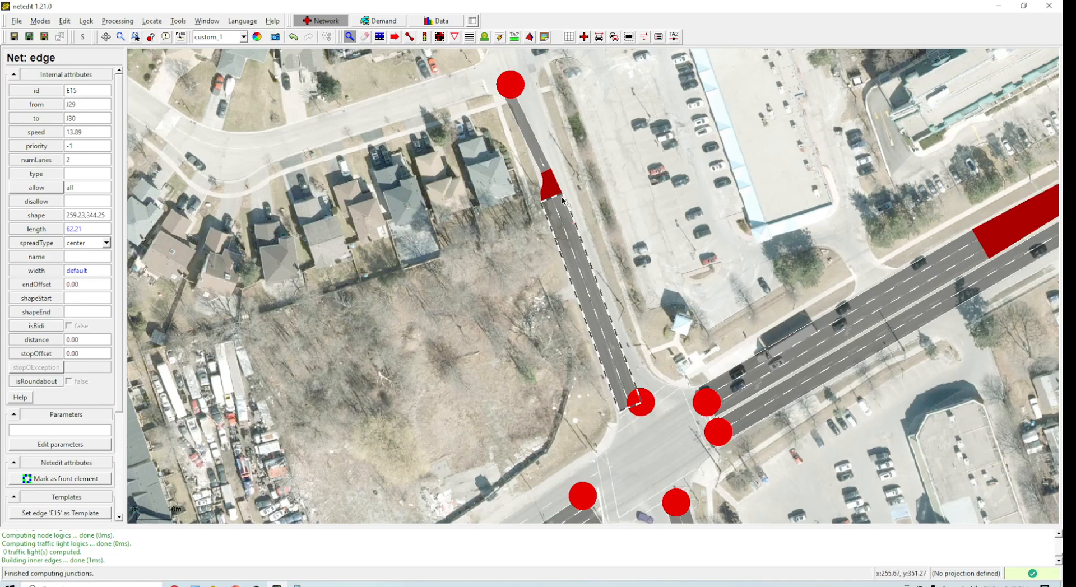
Step: Set the lower northern-road edge's number of lanes to 3
click(549, 184)
click(588, 294)
double_click(66, 160)
text(3)
key(Return)
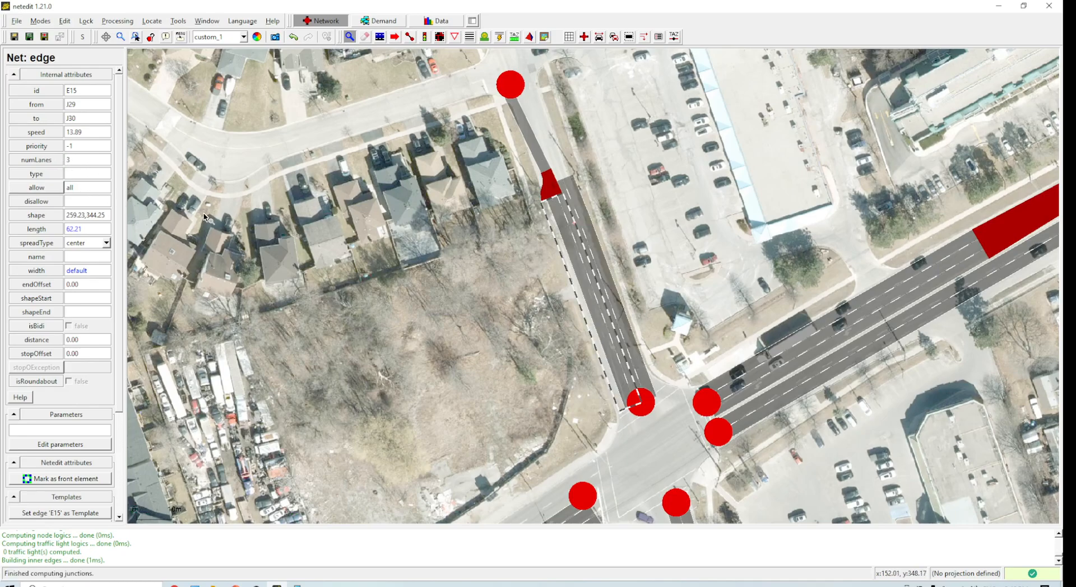
click(652, 223)
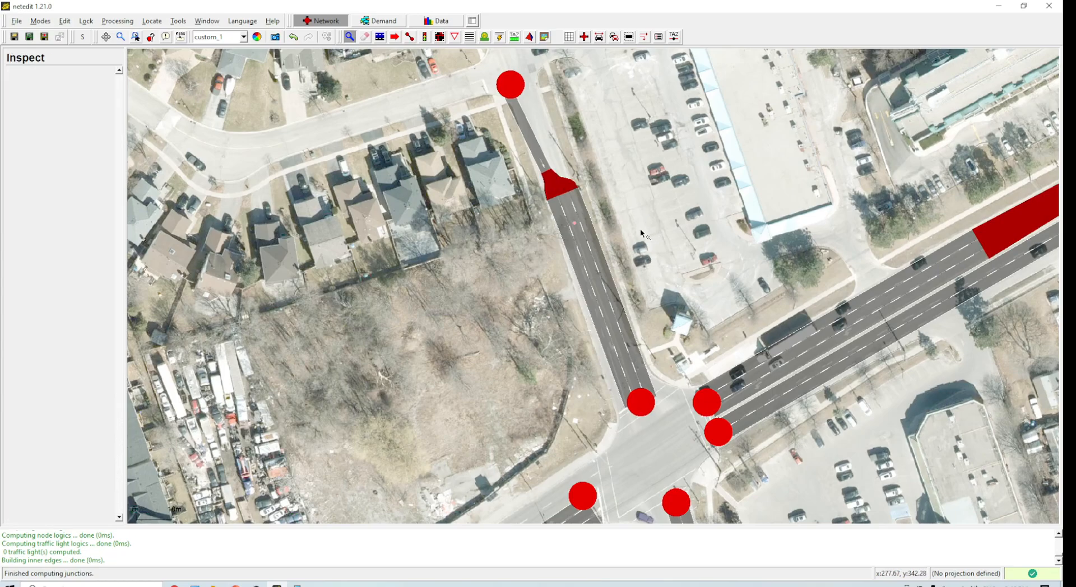
Step: Switch to lane selection, delete one lane of the edge and recompute the network
click(574, 241)
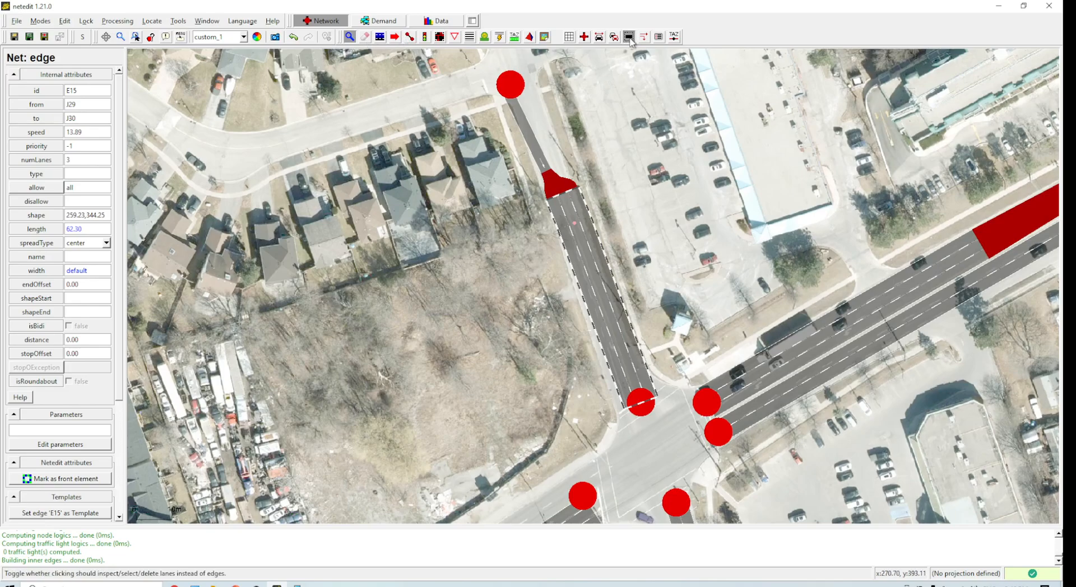
click(573, 244)
key(Delete)
key(F5)
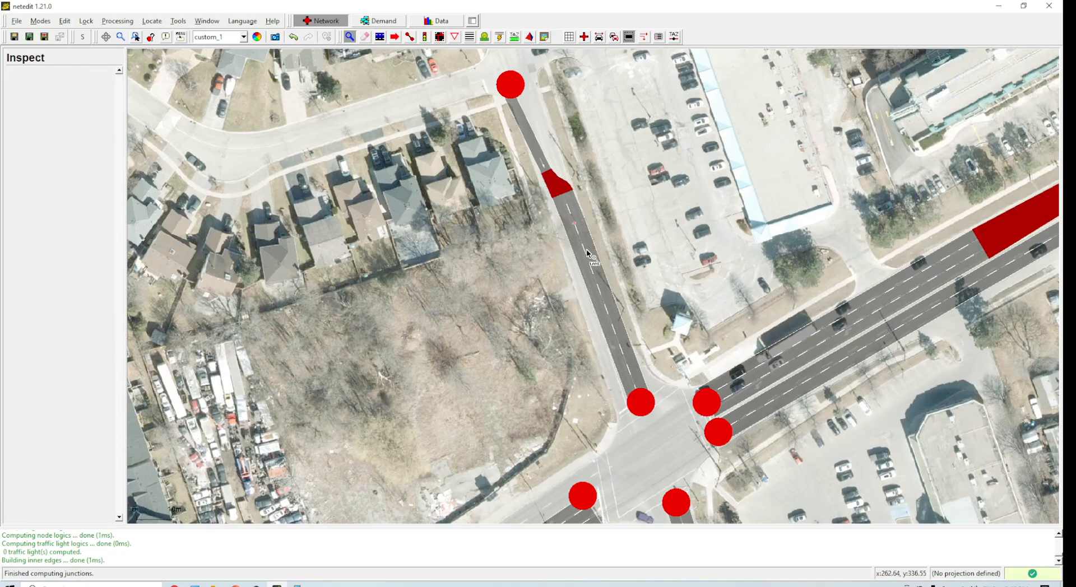
Step: Nudge the edge's lower and upper junctions slightly west to align with the road
click(395, 36)
drag(643, 405, 633, 411)
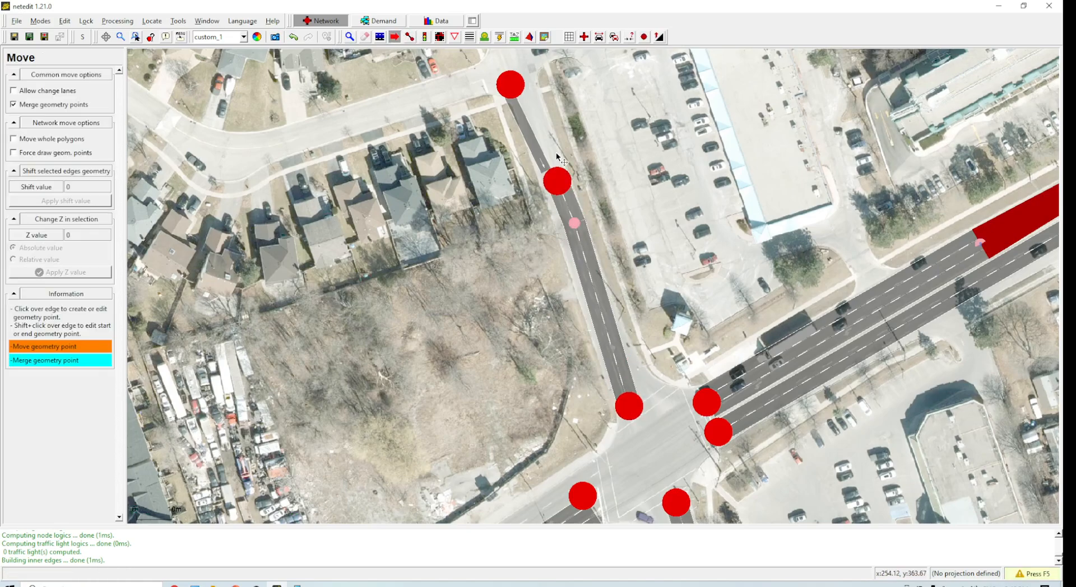
drag(555, 183, 548, 181)
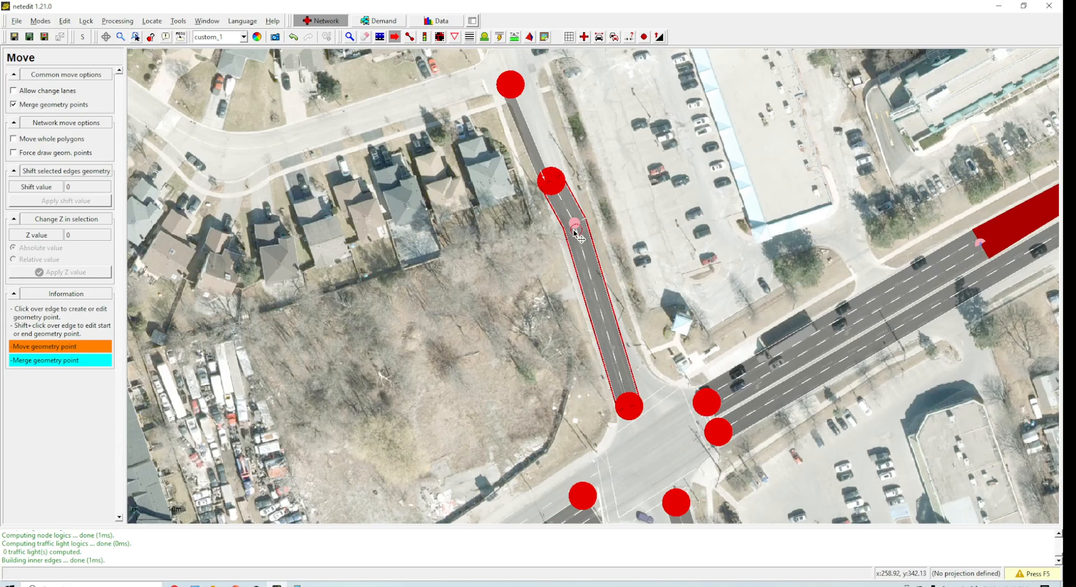
Step: Shift the northern-road edge's geometry point slightly west and recompute the network
drag(573, 225, 563, 228)
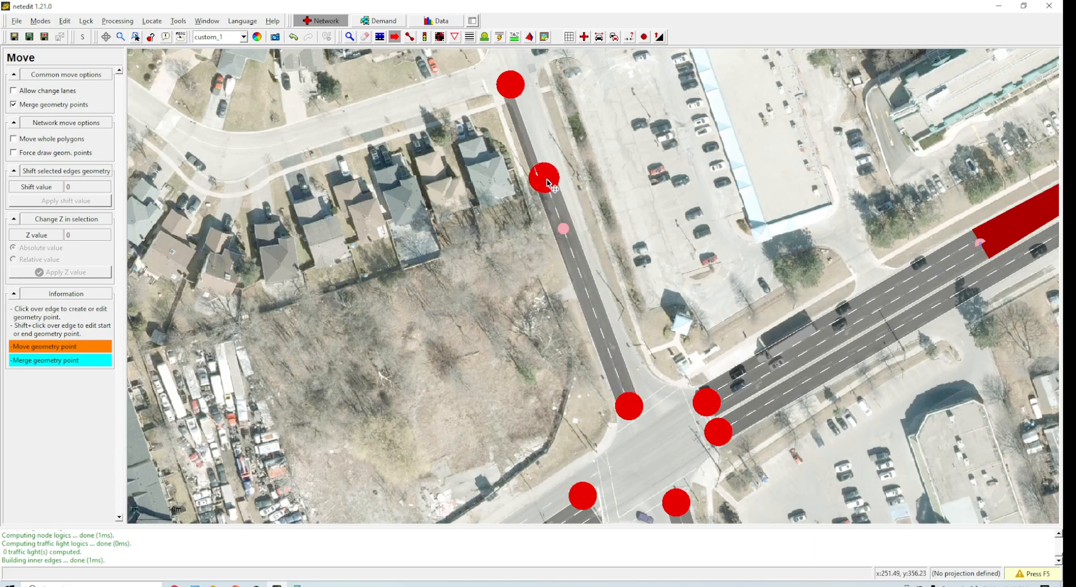
key(F5)
Step: Nudge the two upper junctions of the northern road slightly east to sit on the road
drag(673, 238, 658, 208)
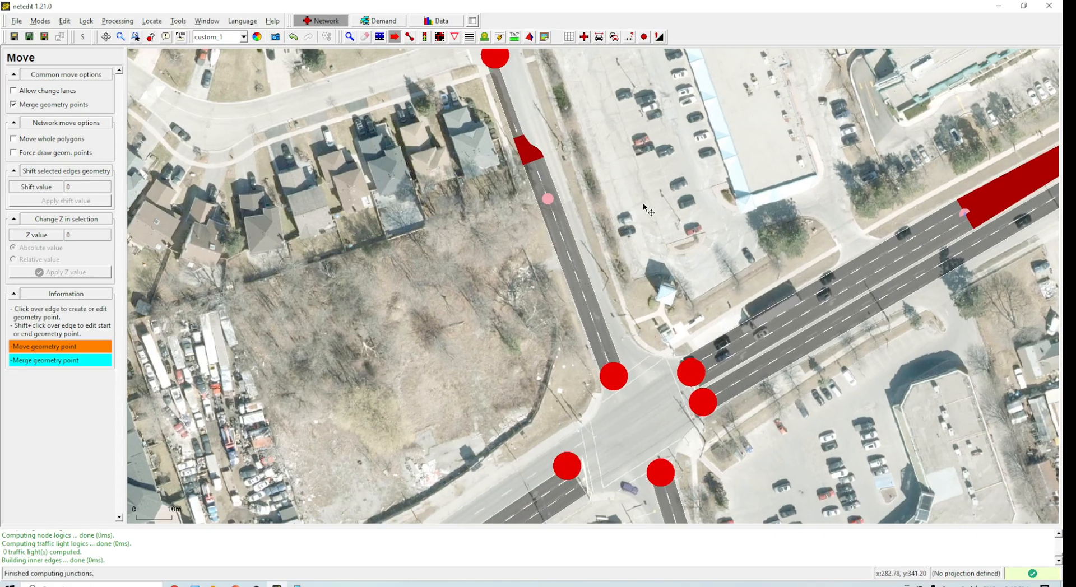
drag(498, 60, 503, 61)
drag(528, 133, 532, 135)
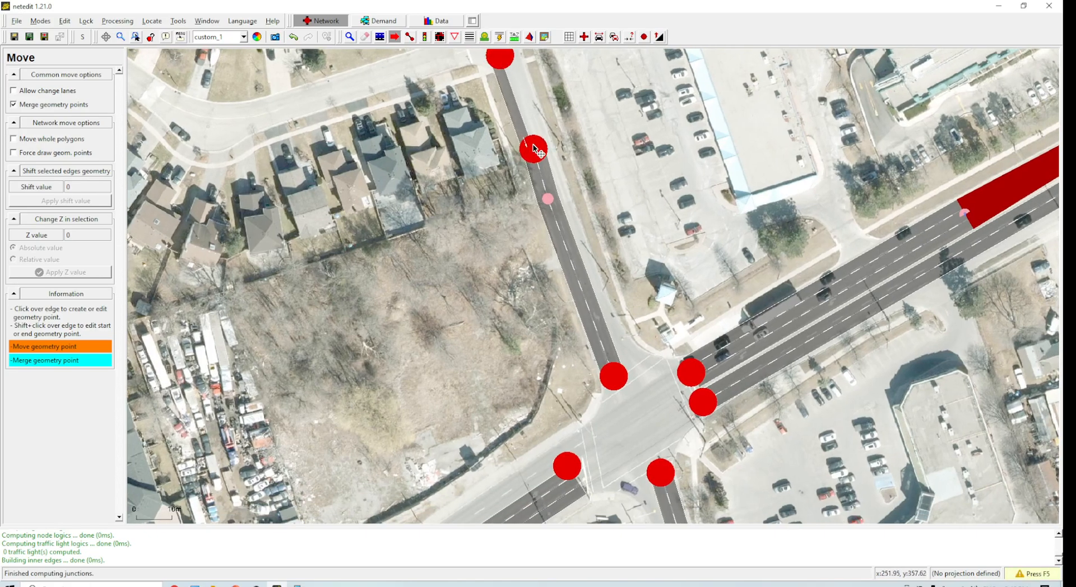
Step: Adjust the northern edge's start and end geometry points to follow the road and recompute the network
shift+click(574, 246)
shift+click(522, 121)
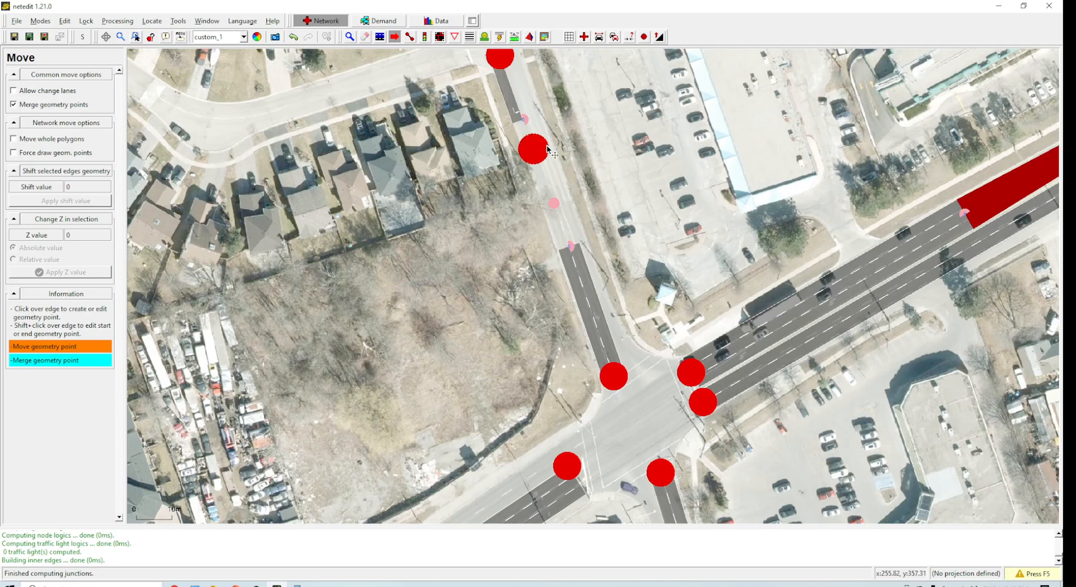
key(F5)
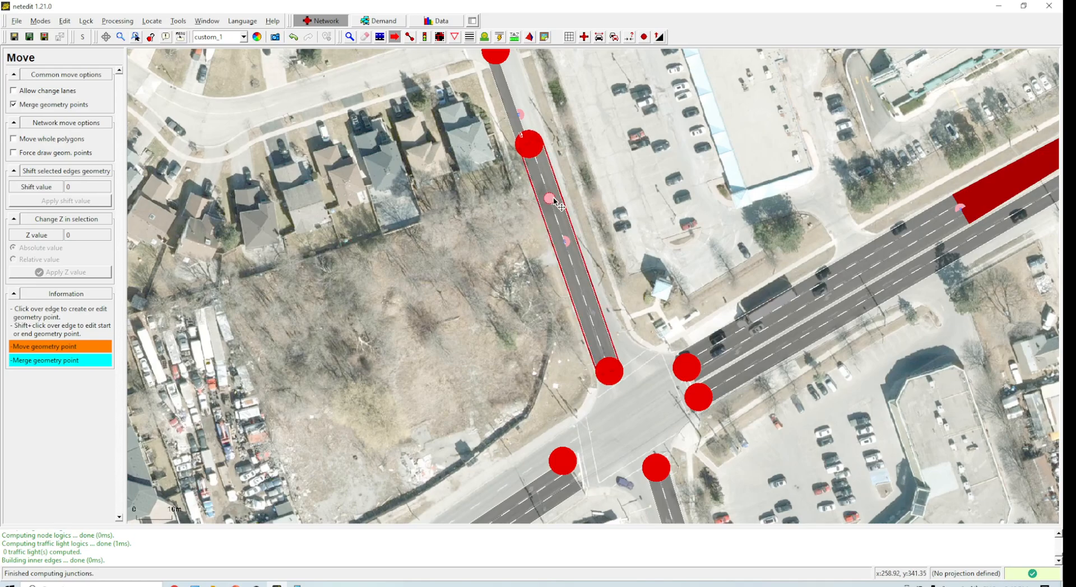
key(ctrl+z)
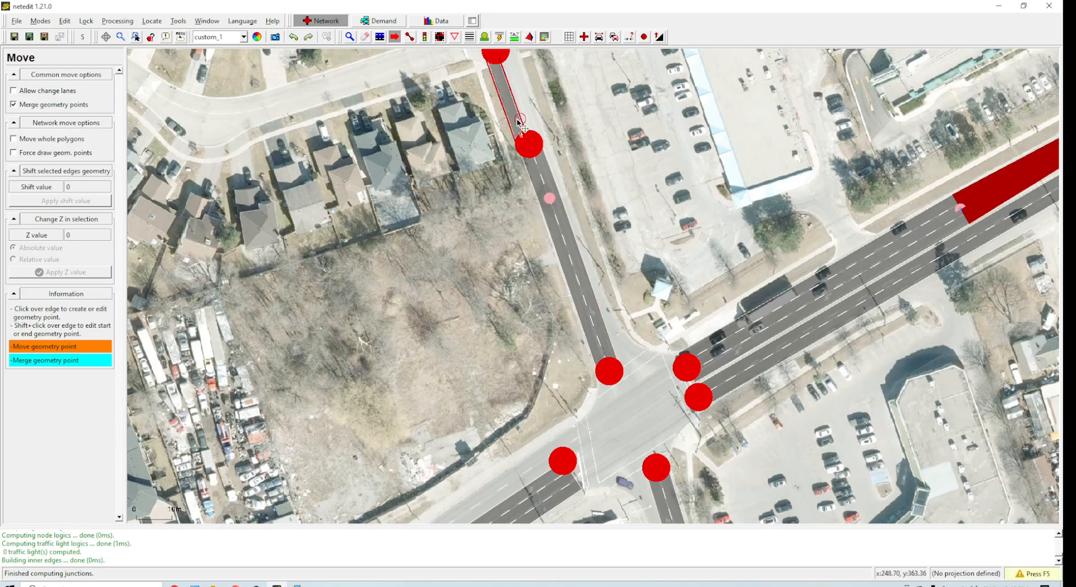
key(ctrl+y)
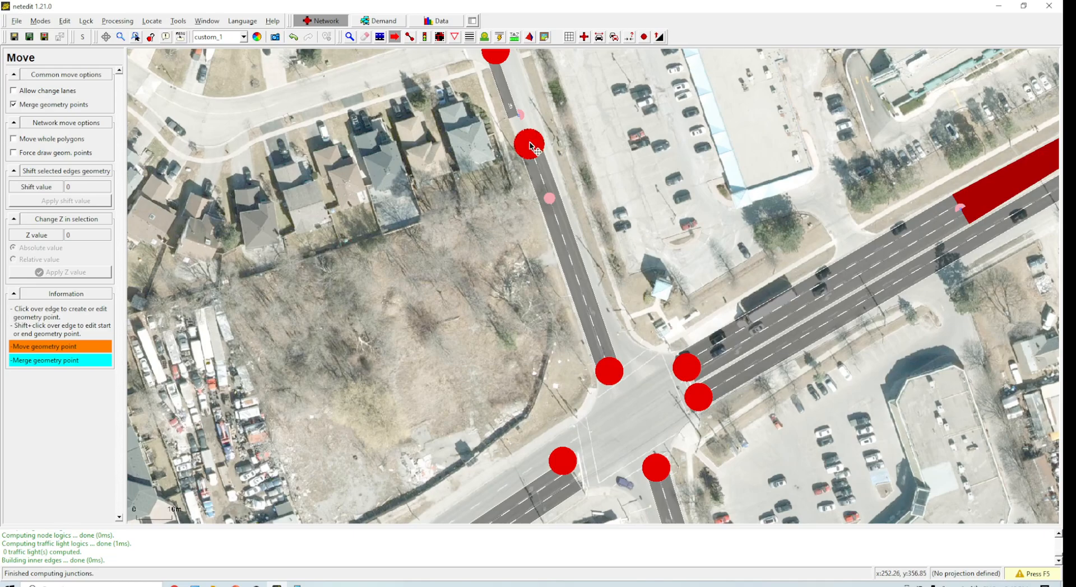
shift+click(552, 182)
key(F5)
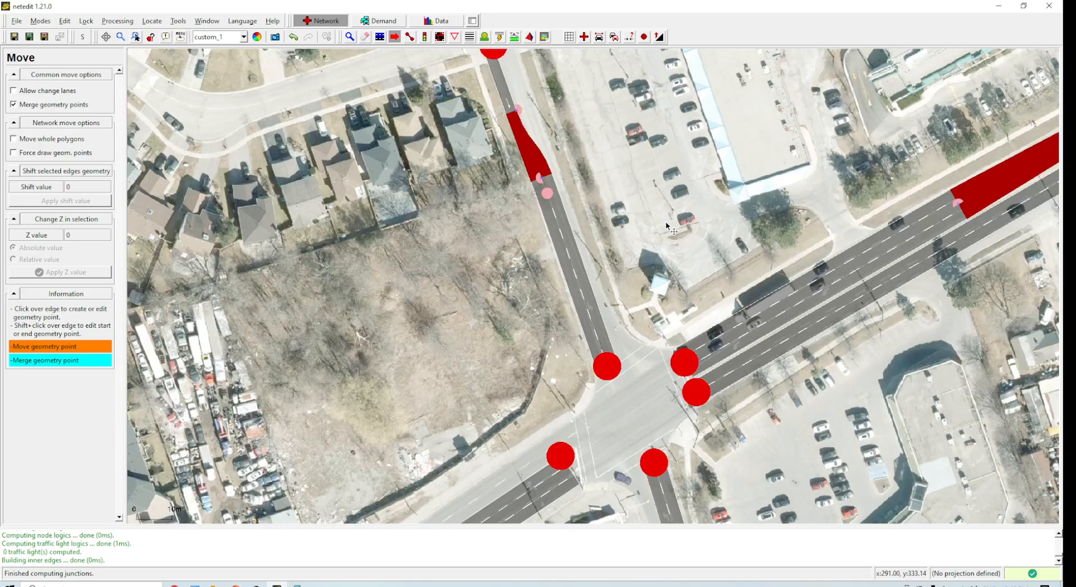
Step: Draw a 2-lane edge from the intersection's western corner southwest along the western road
drag(606, 404, 600, 204)
key(s)
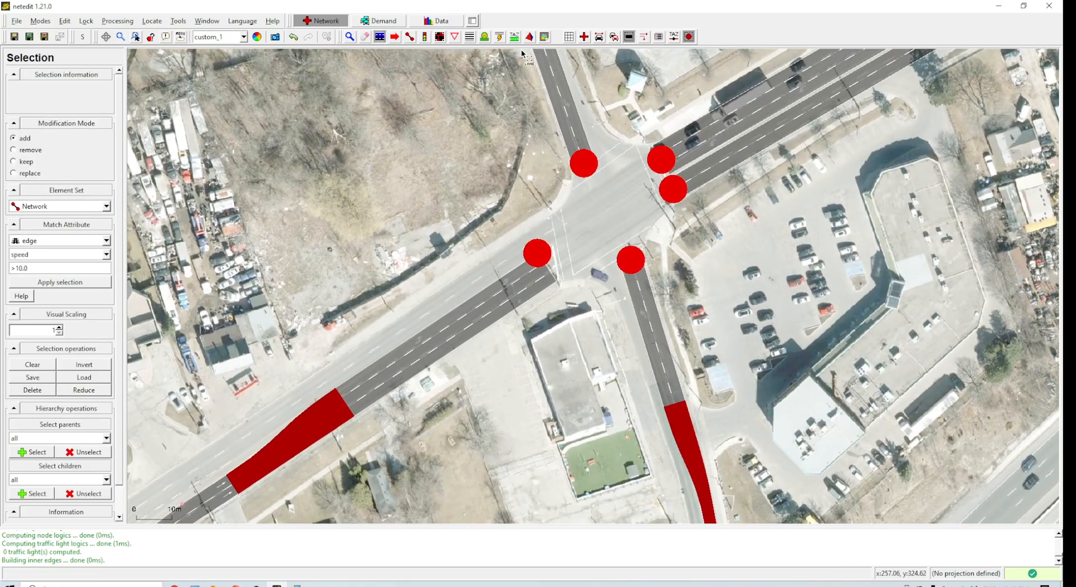
click(415, 36)
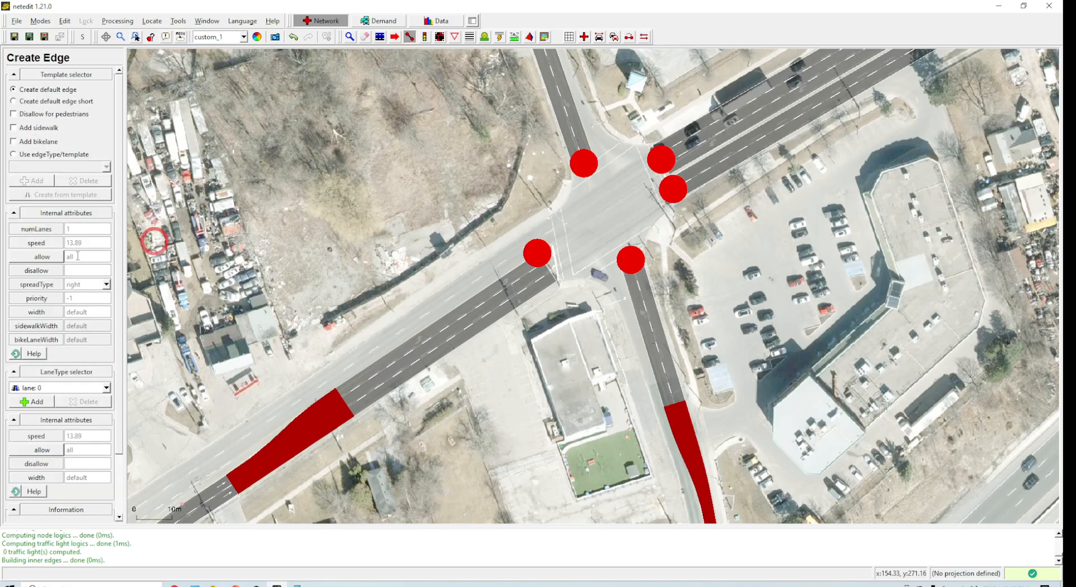
text(2)
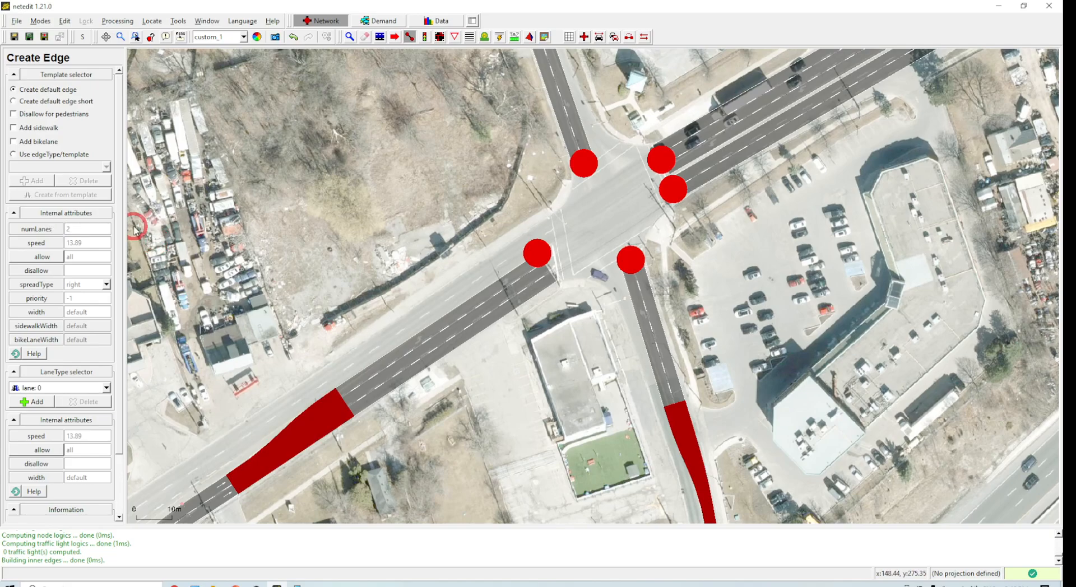
click(531, 232)
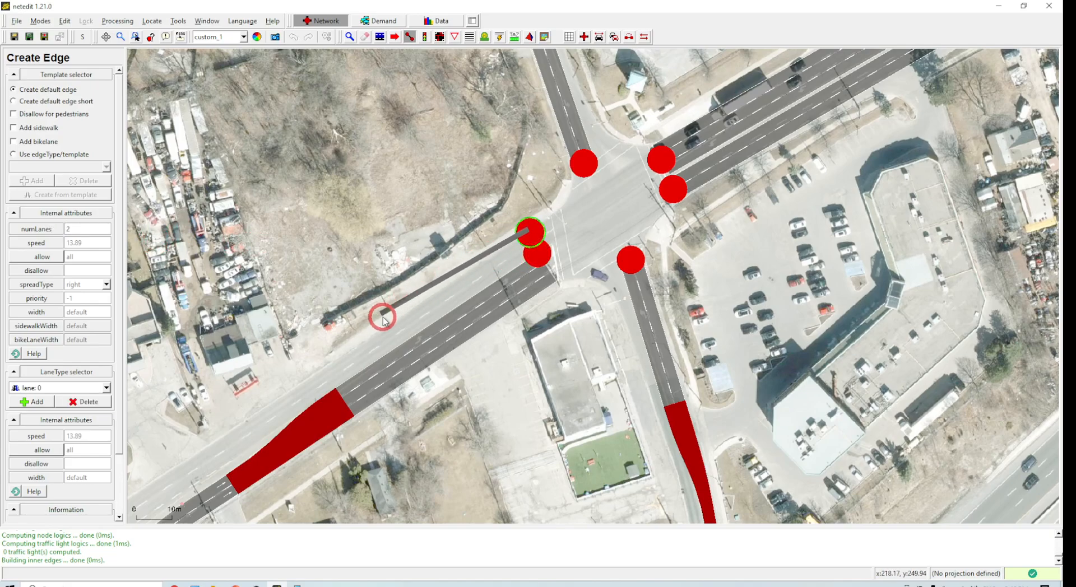
click(321, 372)
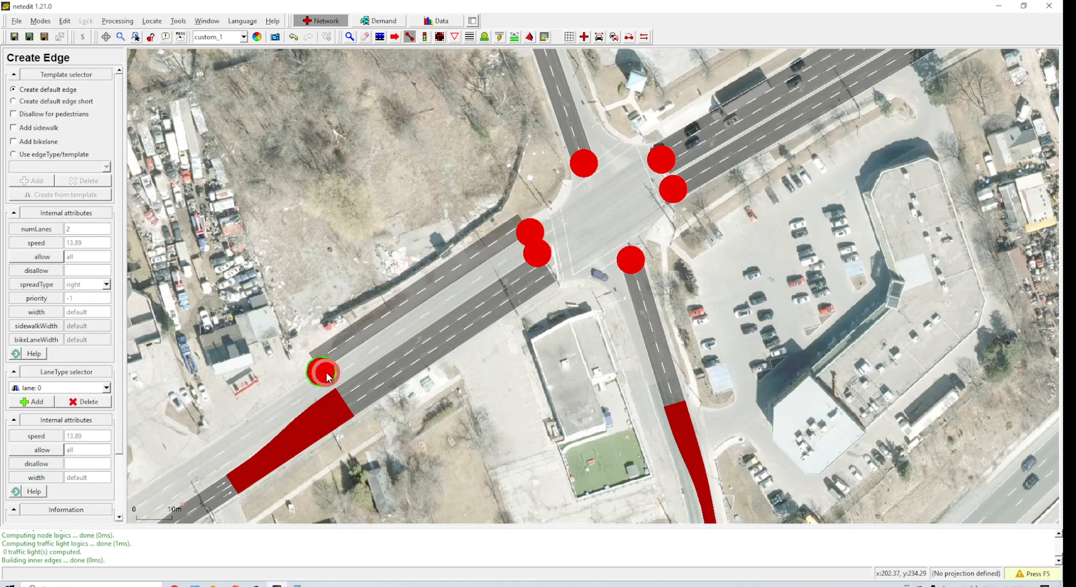
Step: Set the new-edge spread type to center and undo the edge just drawn
click(106, 285)
click(90, 330)
key(ctrl+z)
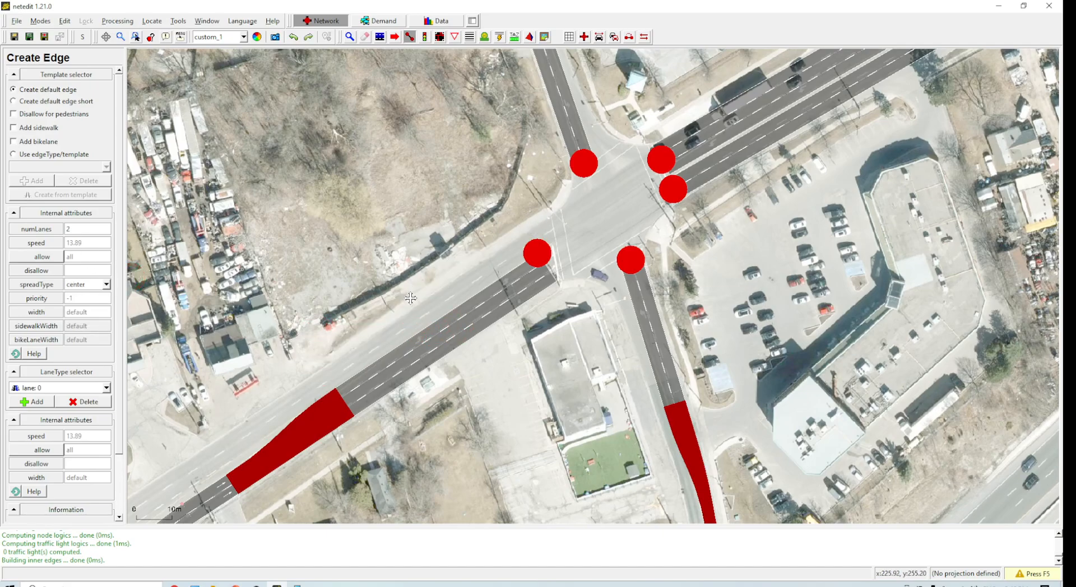
Step: Redraw the 2-lane edge from the intersection's western corner southwest along the road and recompute
click(516, 241)
click(299, 399)
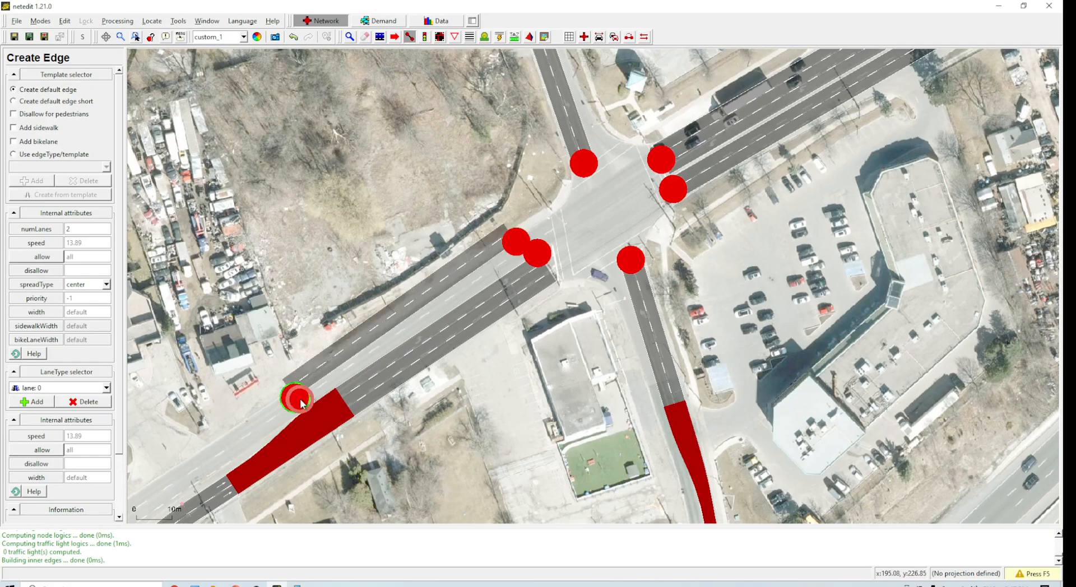
key(F5)
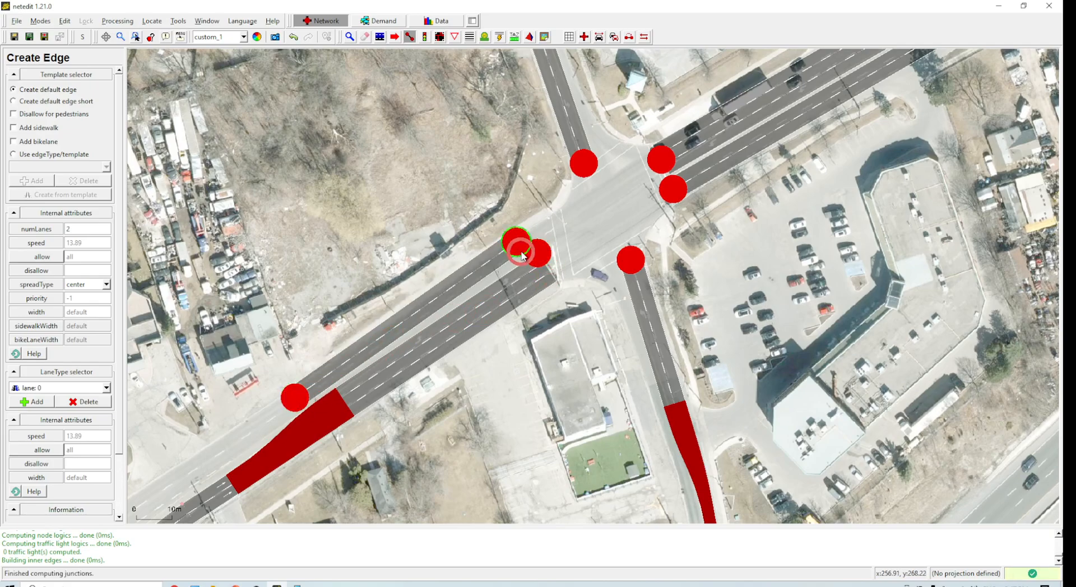
Step: Move the new edge's eastern junction northeast and its western junction farther southwest to match the road
click(350, 36)
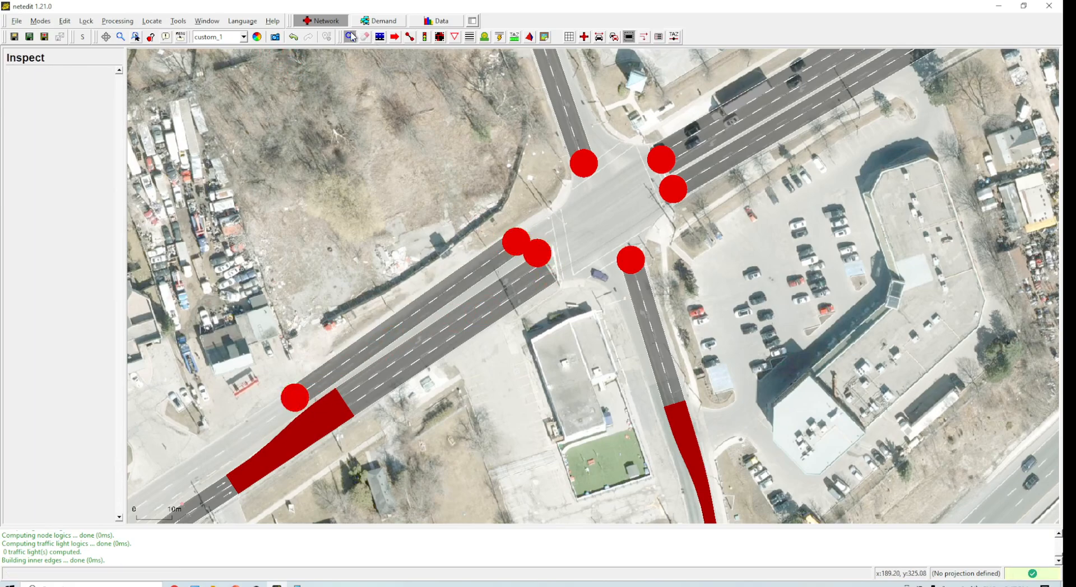
click(394, 36)
drag(521, 248, 542, 229)
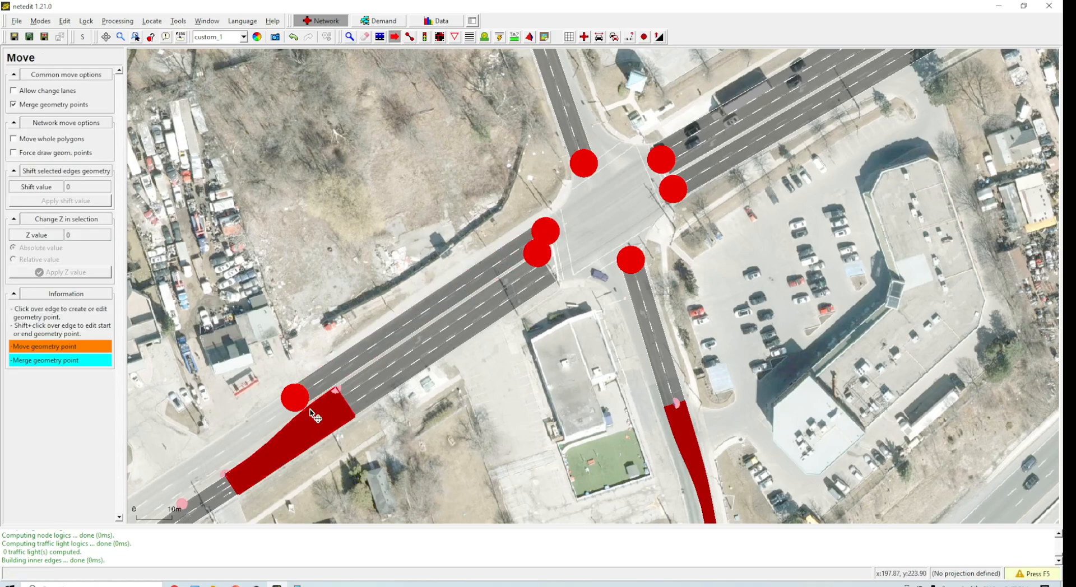
drag(303, 407, 227, 459)
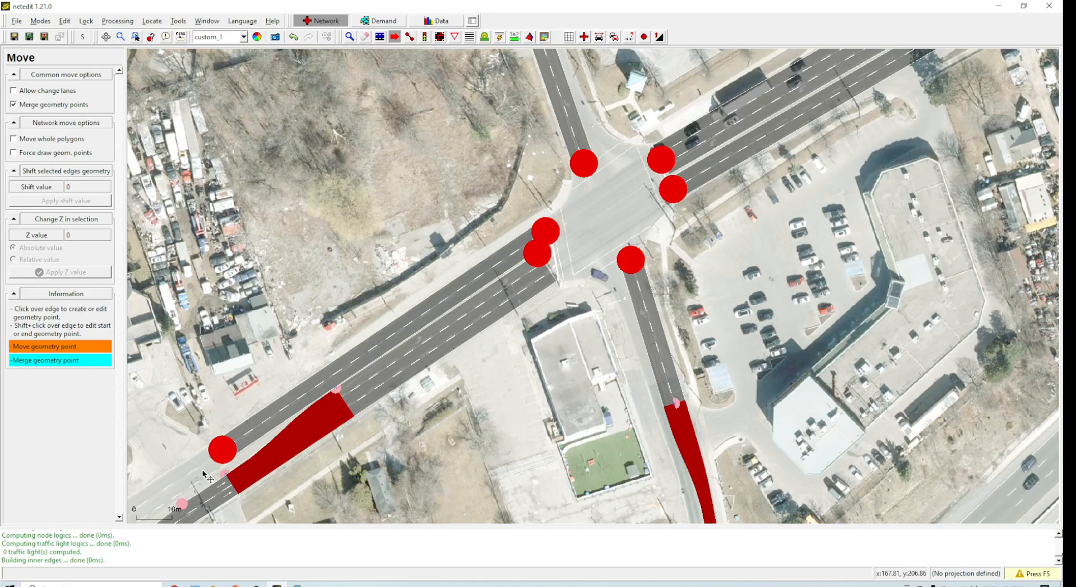
Step: Create a 2-lane edge from the intersection's northern corner north along the northern road
drag(541, 365, 456, 395)
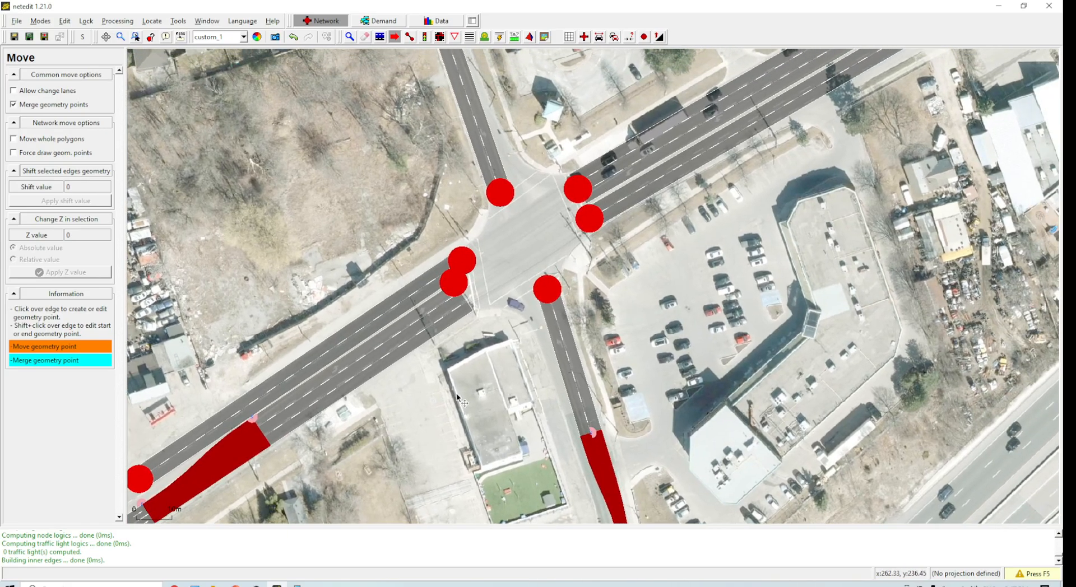
drag(527, 219, 514, 321)
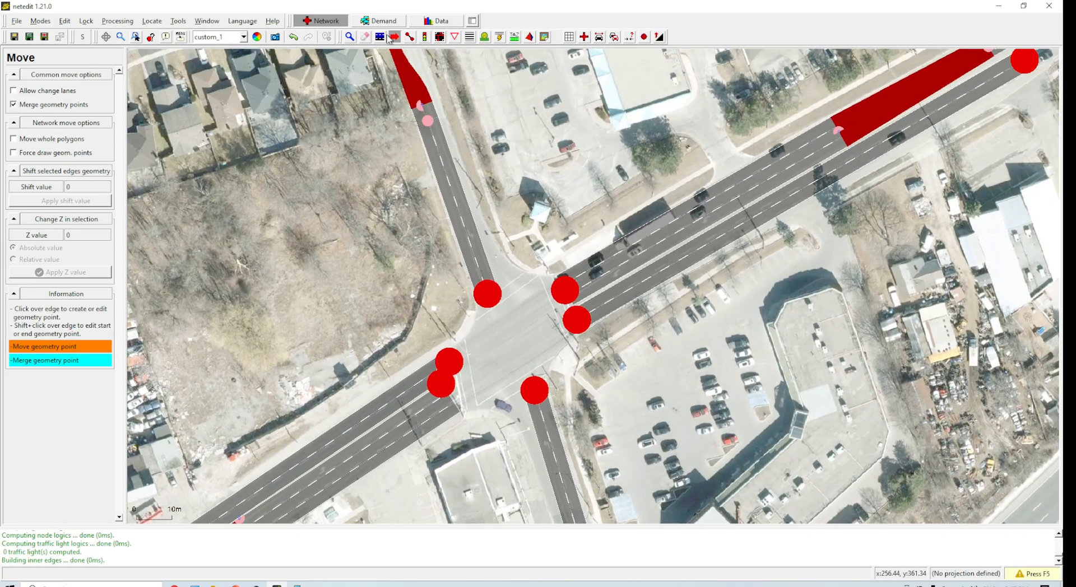
click(410, 36)
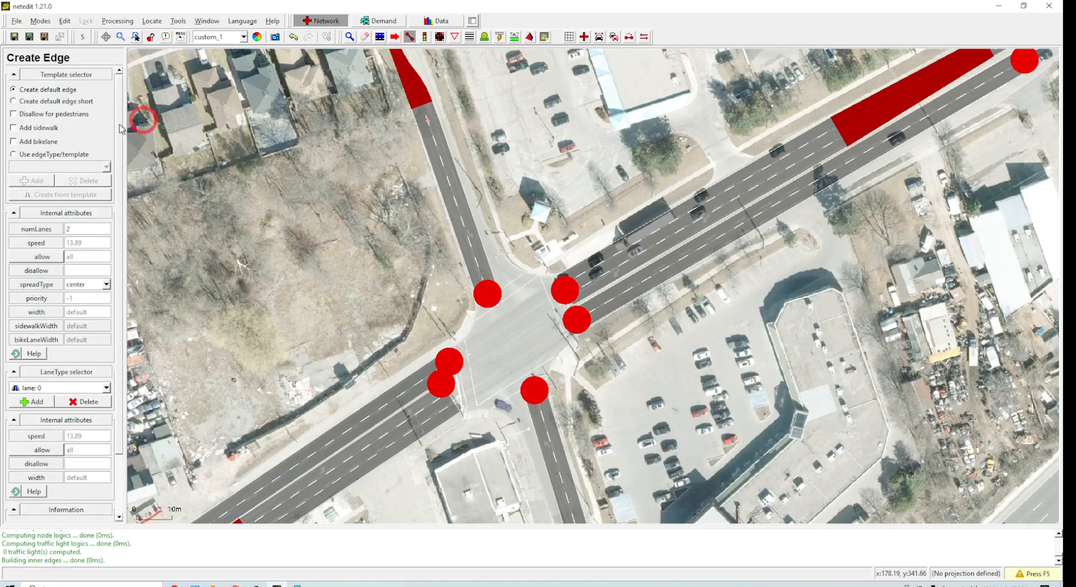
drag(558, 163, 564, 216)
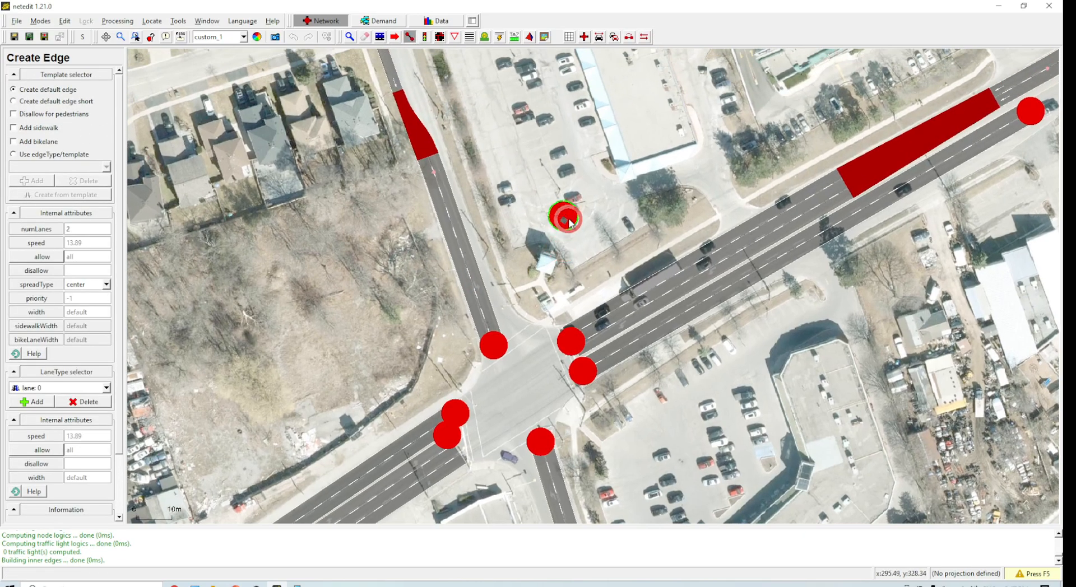
key(Escape)
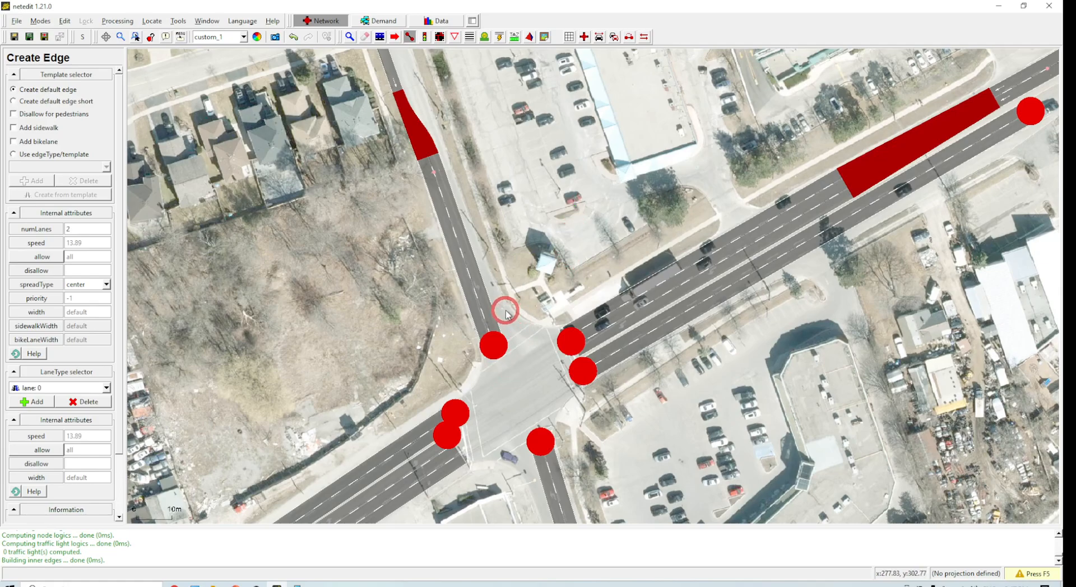
click(504, 309)
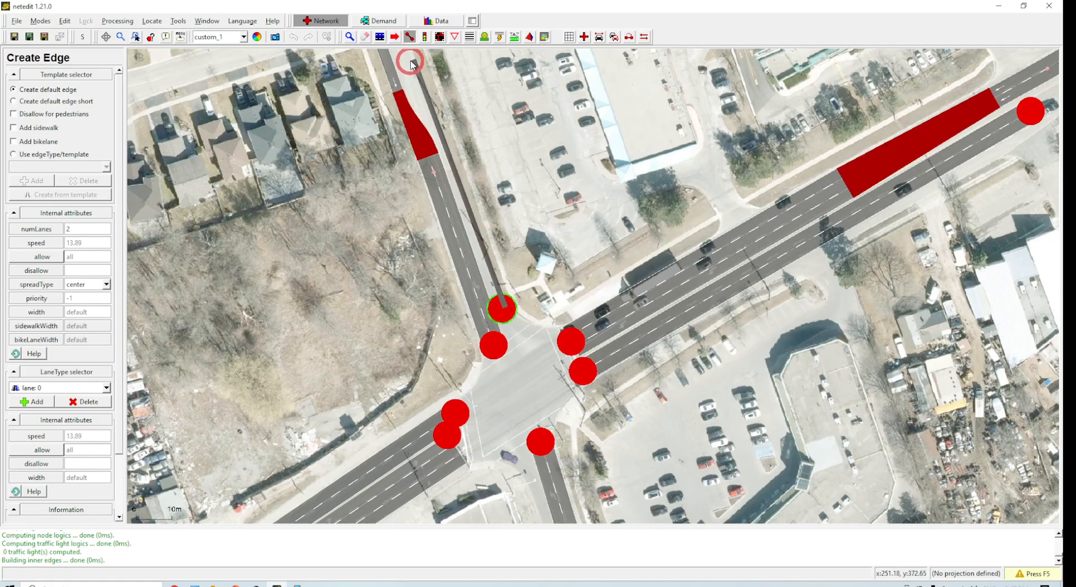
click(411, 63)
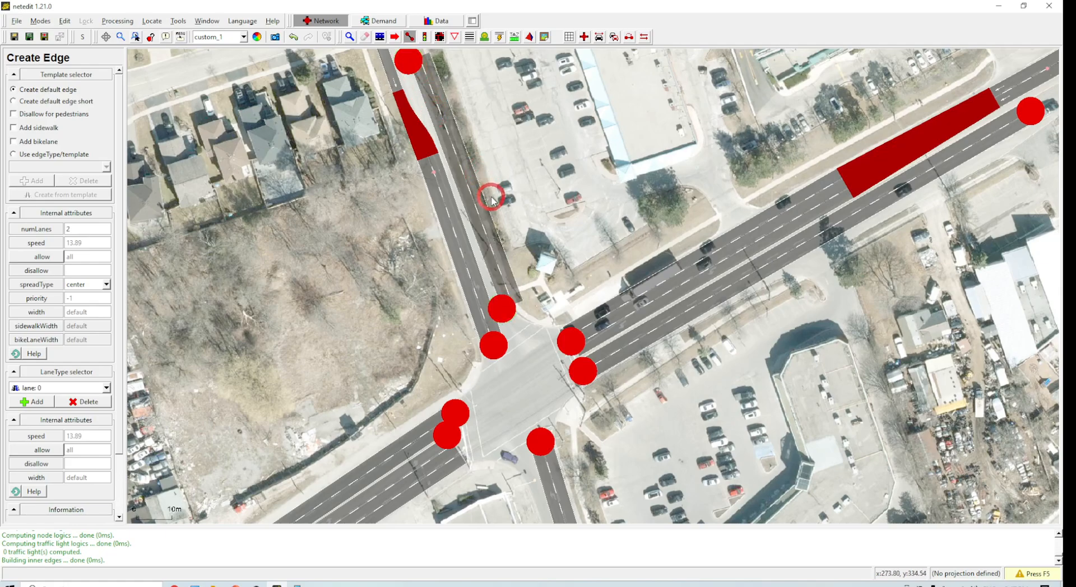
Step: Undo that edge, set the number of lanes to 1, and redraw it north along the northern road
key(ctrl+z)
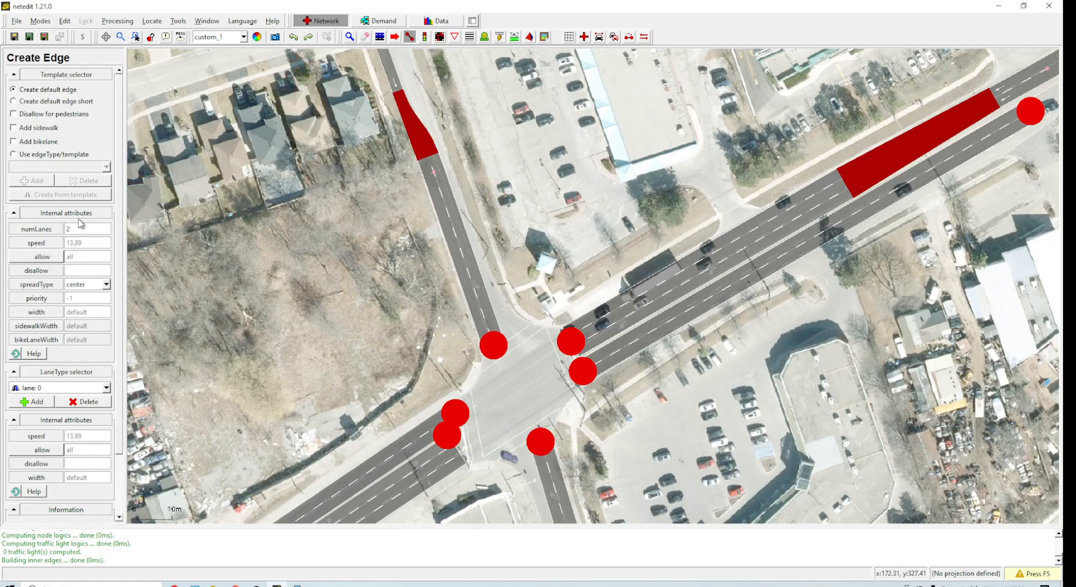
text(1)
click(503, 310)
click(409, 60)
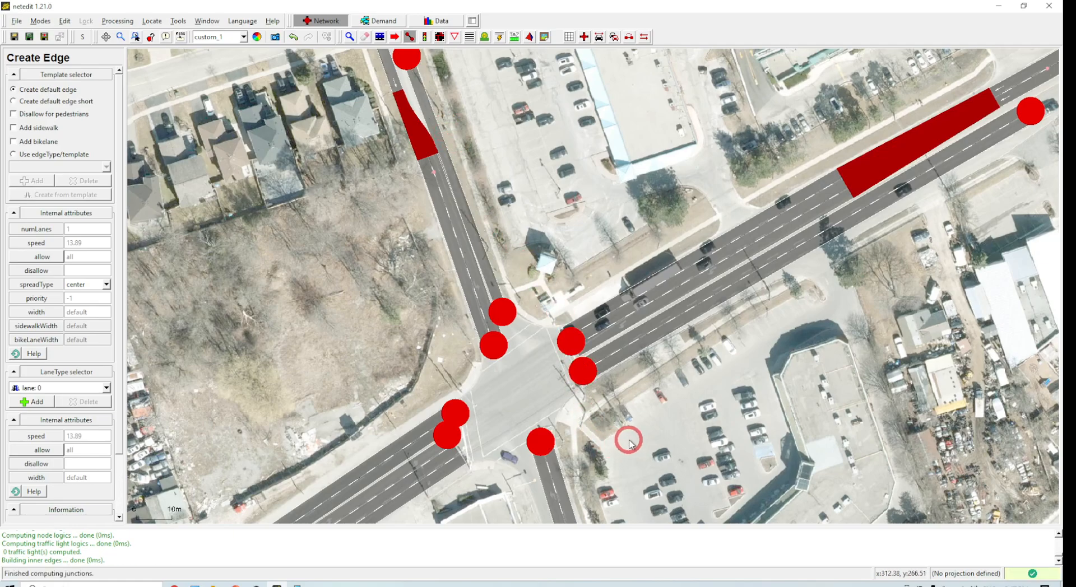
Step: Create a 1-lane edge from the intersection's southern corner south along the southern road and recompute
scroll(630, 439, down, 3)
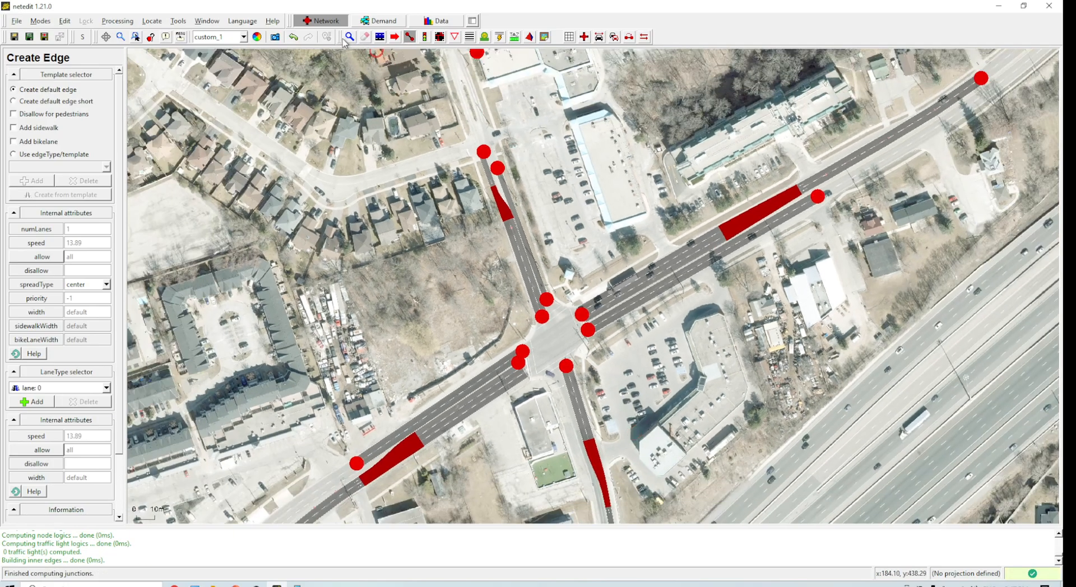
click(555, 375)
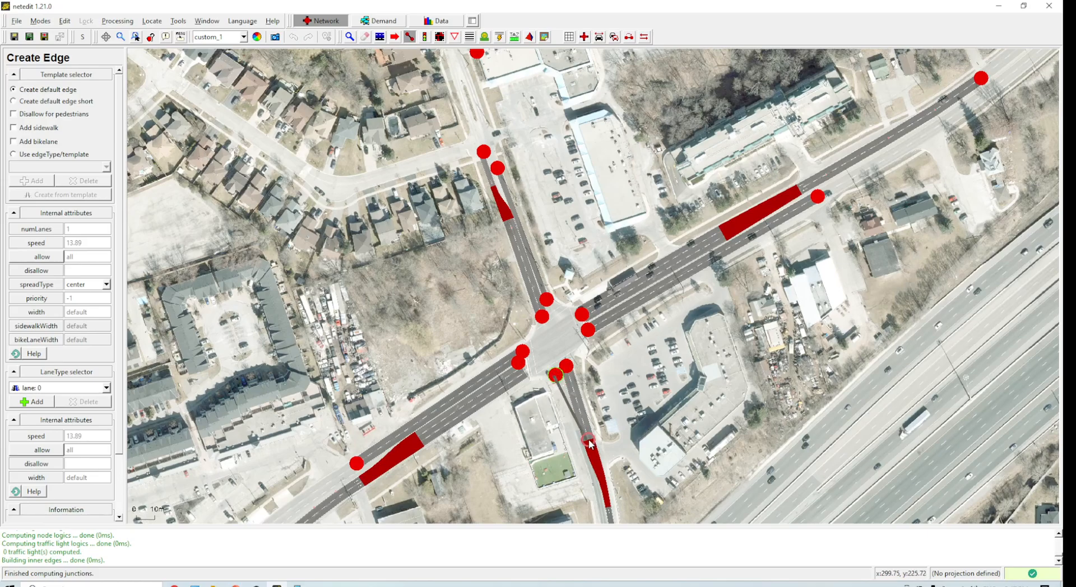
click(599, 496)
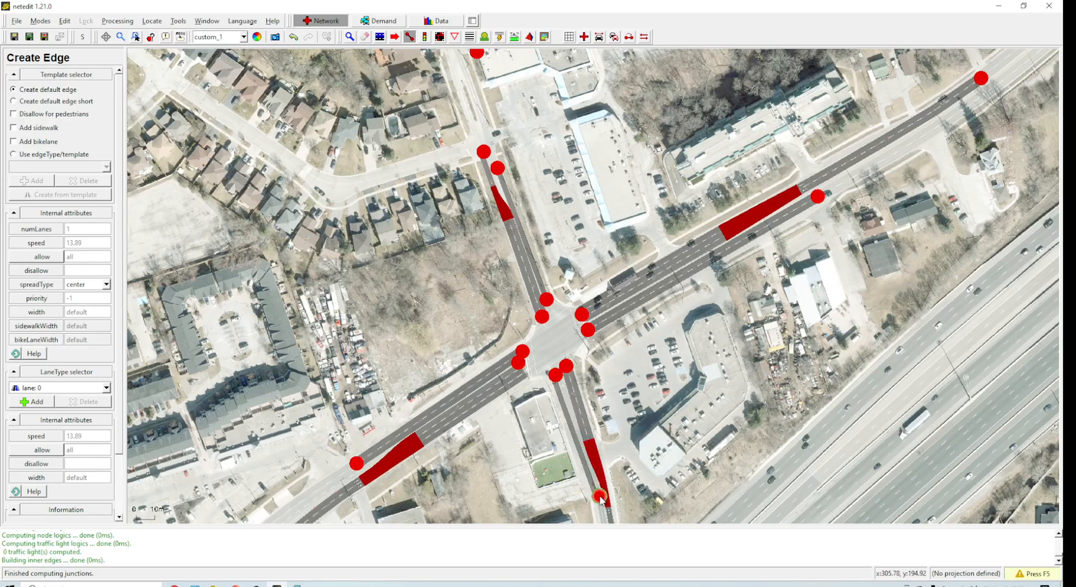
key(F5)
scroll(566, 393, up, 4)
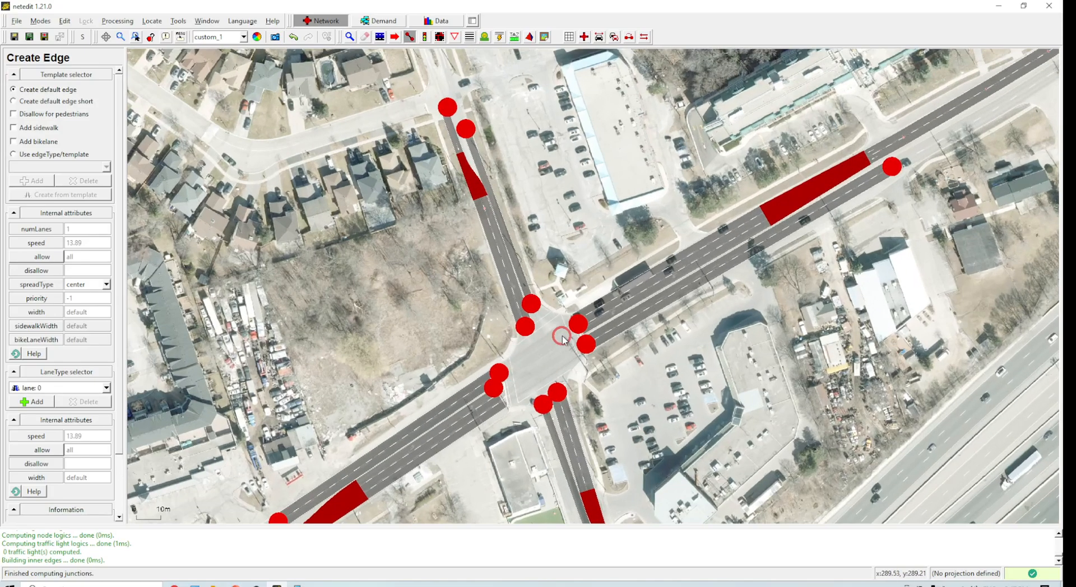
scroll(563, 339, down, 3)
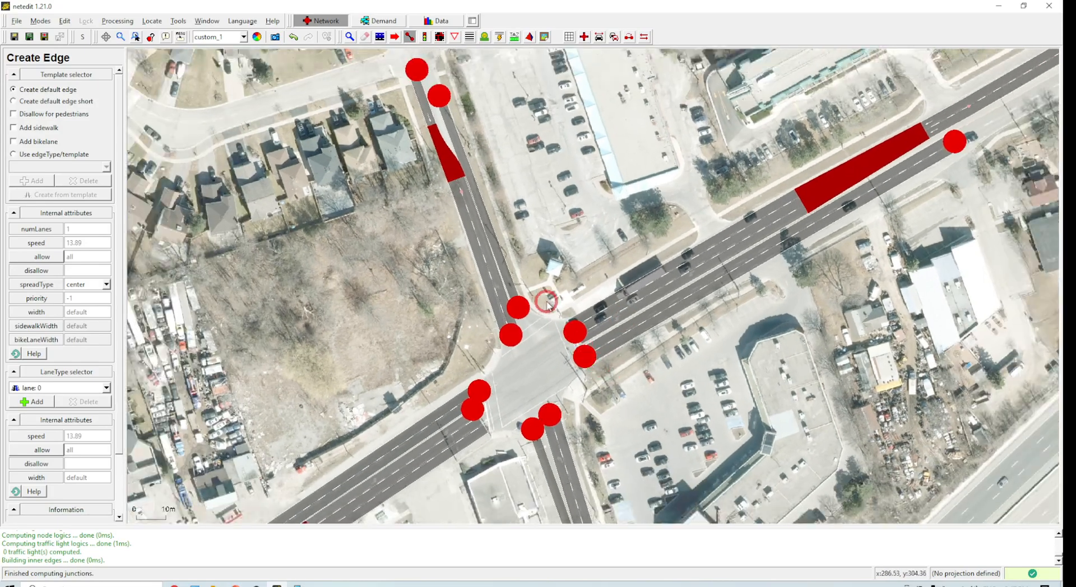
click(349, 37)
drag(374, 287, 357, 203)
scroll(497, 277, up, 3)
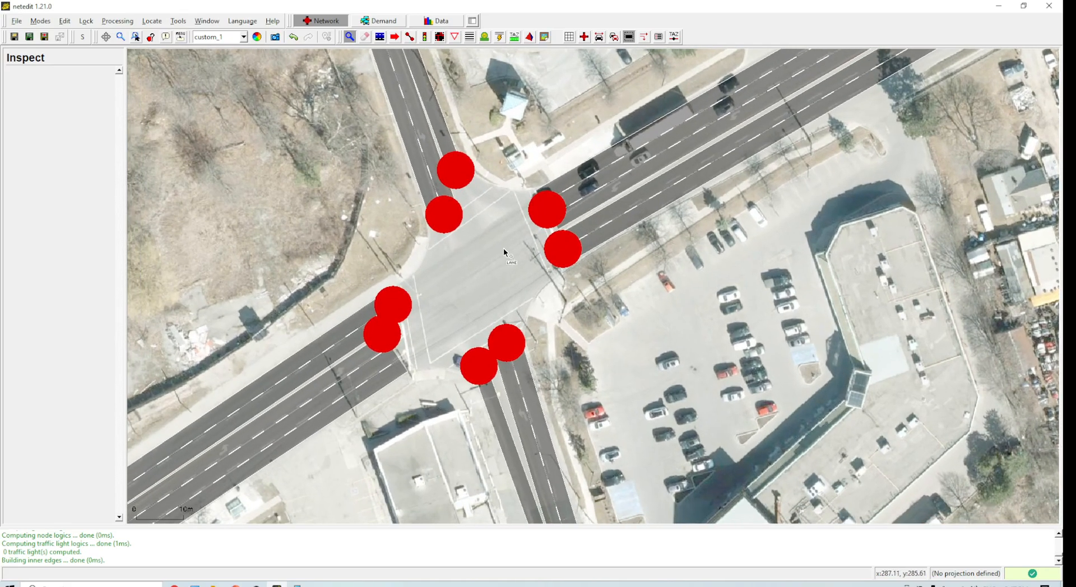
click(381, 38)
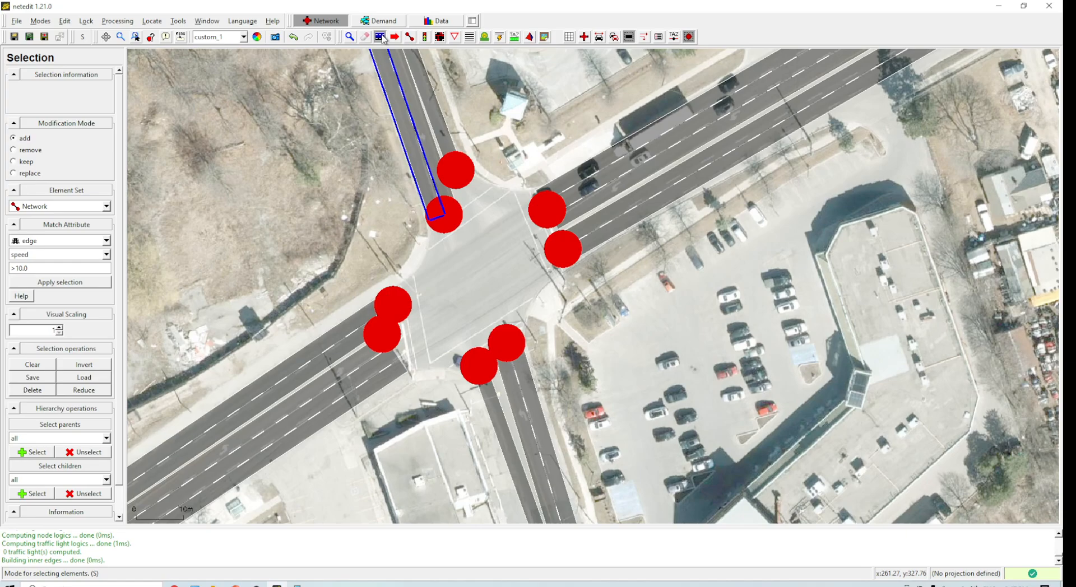
Step: Select all eight junctions around the intersection, join them into a single junction, and recompute junctions
click(550, 211)
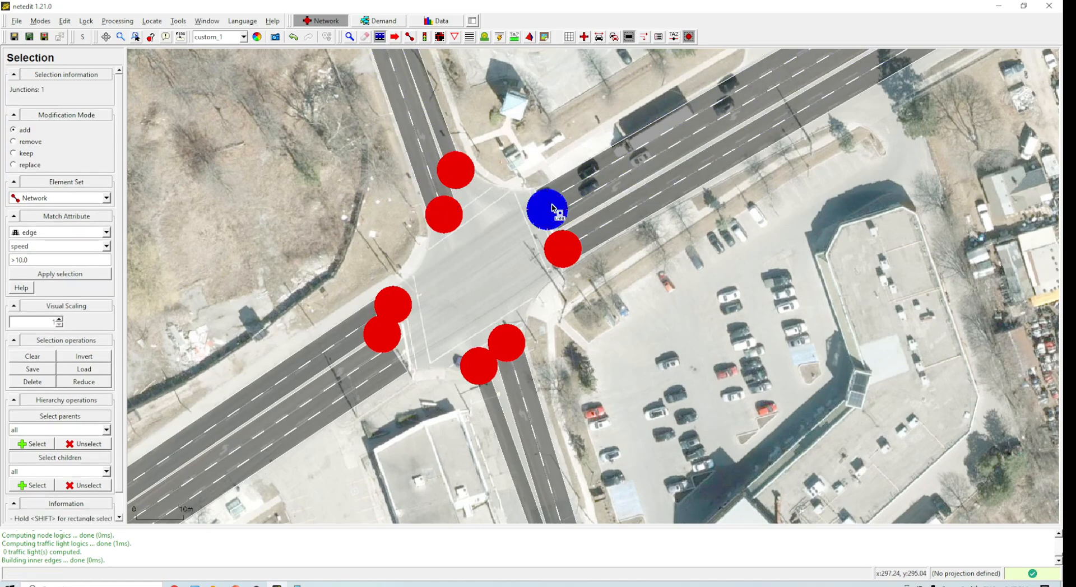
click(523, 349)
click(480, 368)
click(384, 335)
click(393, 305)
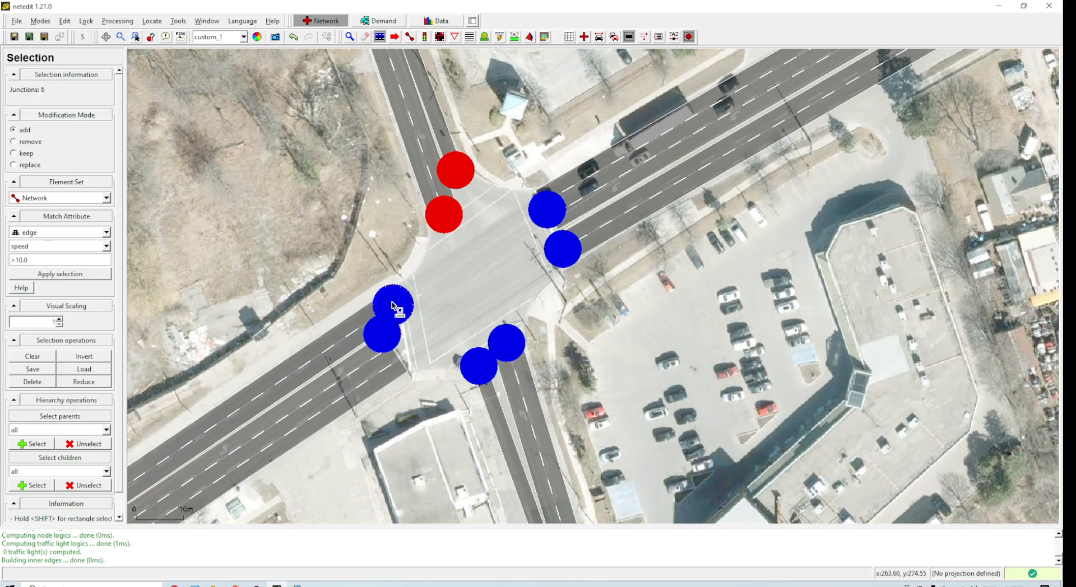
click(445, 213)
click(455, 170)
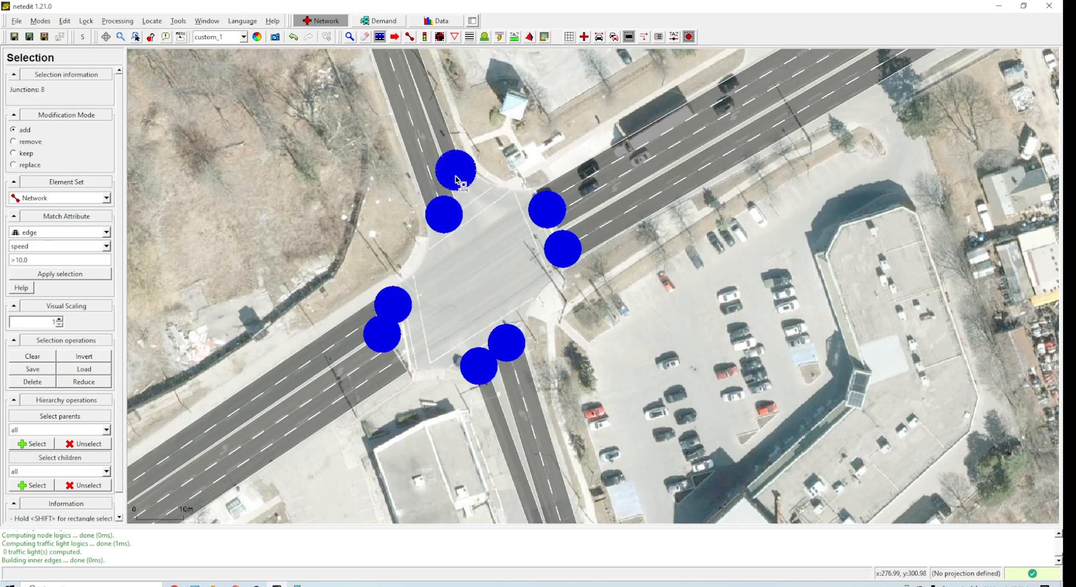
click(115, 24)
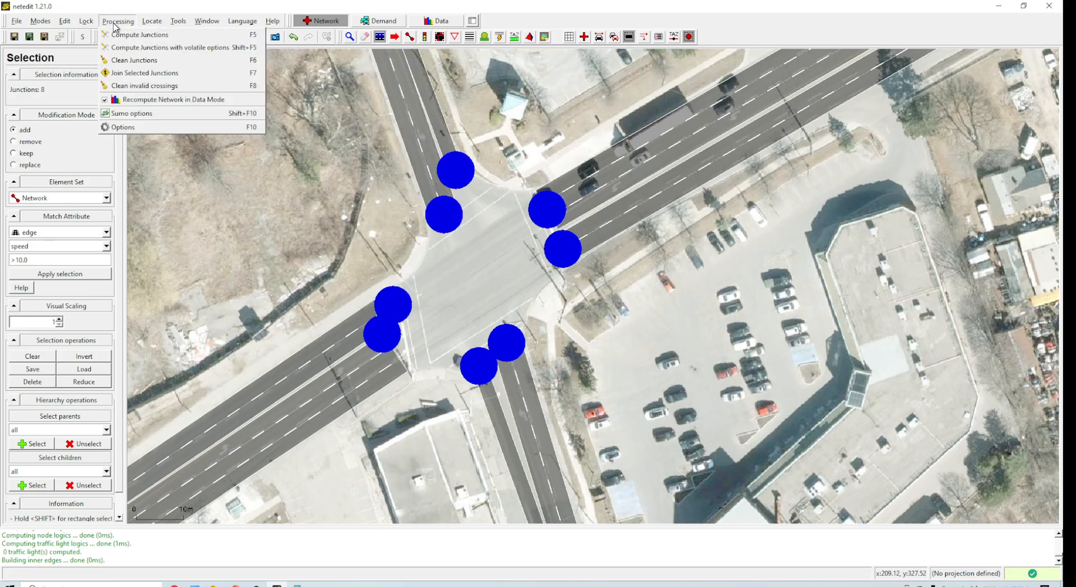
click(140, 76)
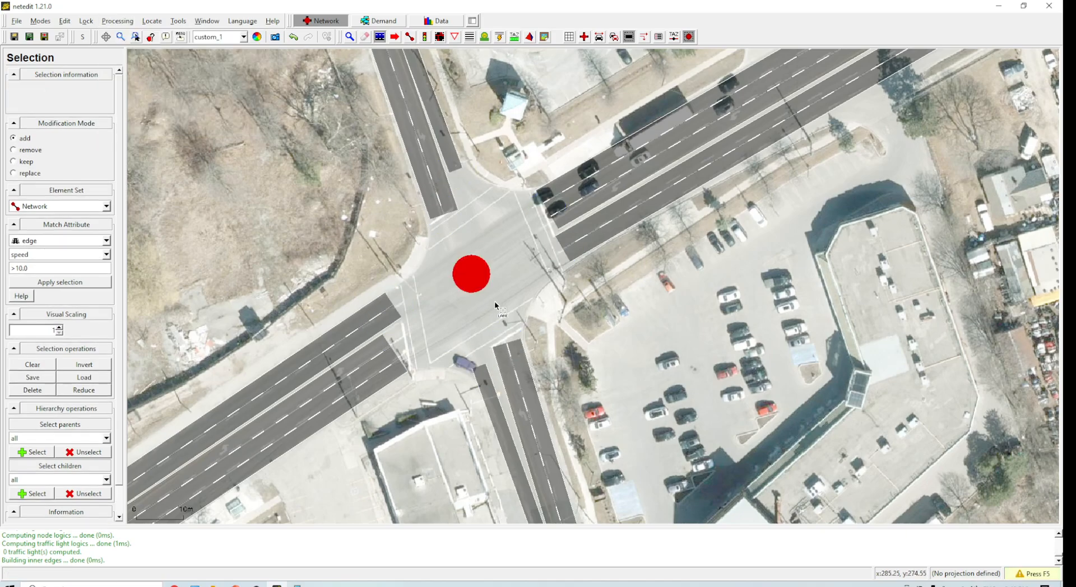
key(F5)
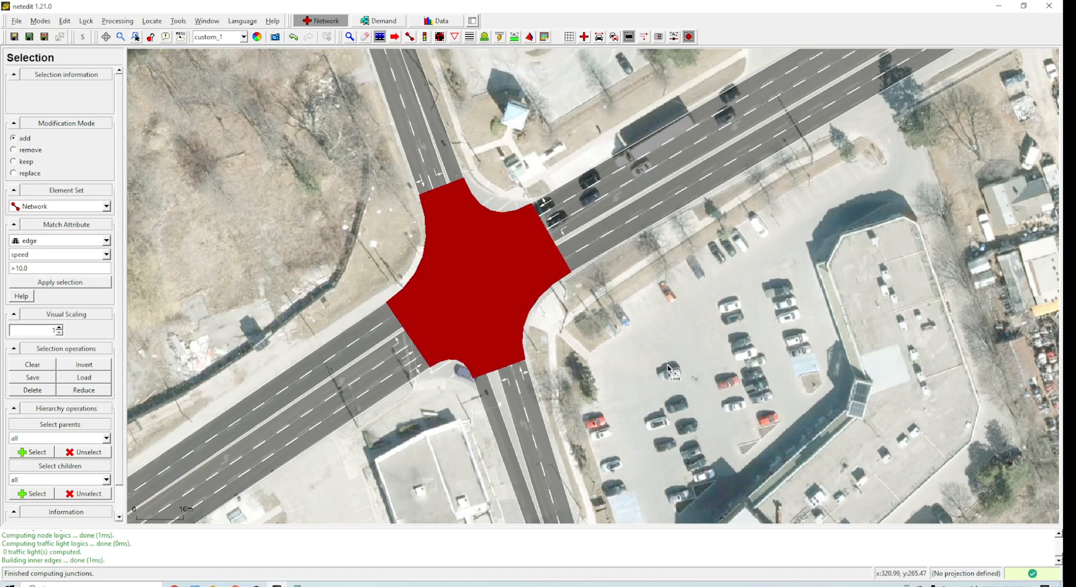
Step: Give the joined junction a custom shape, pulling its northern corner point southeast toward the curb, then deselect it
drag(546, 264, 583, 322)
scroll(654, 311, up, 1)
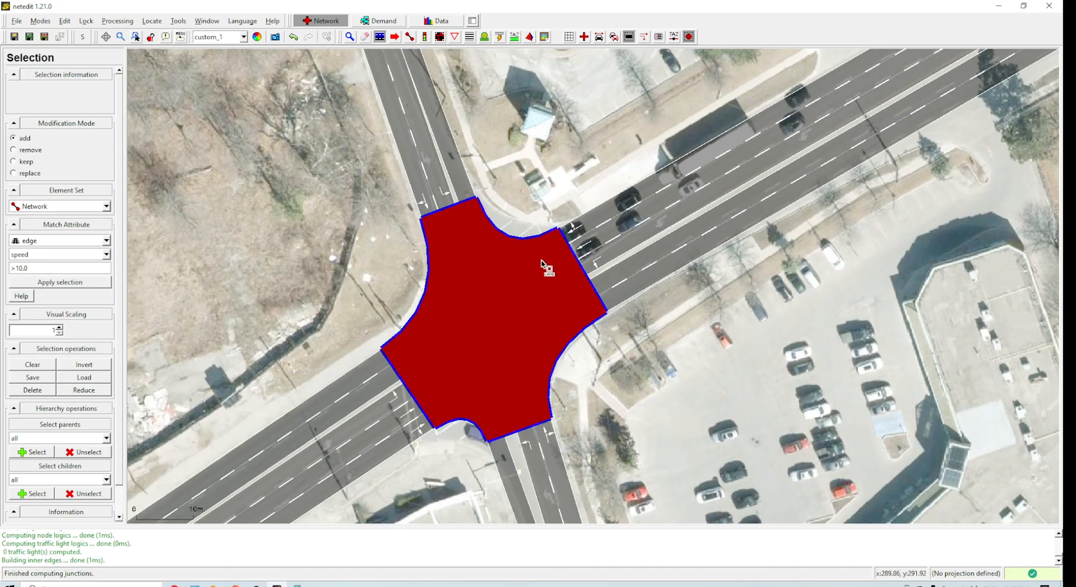
click(475, 256)
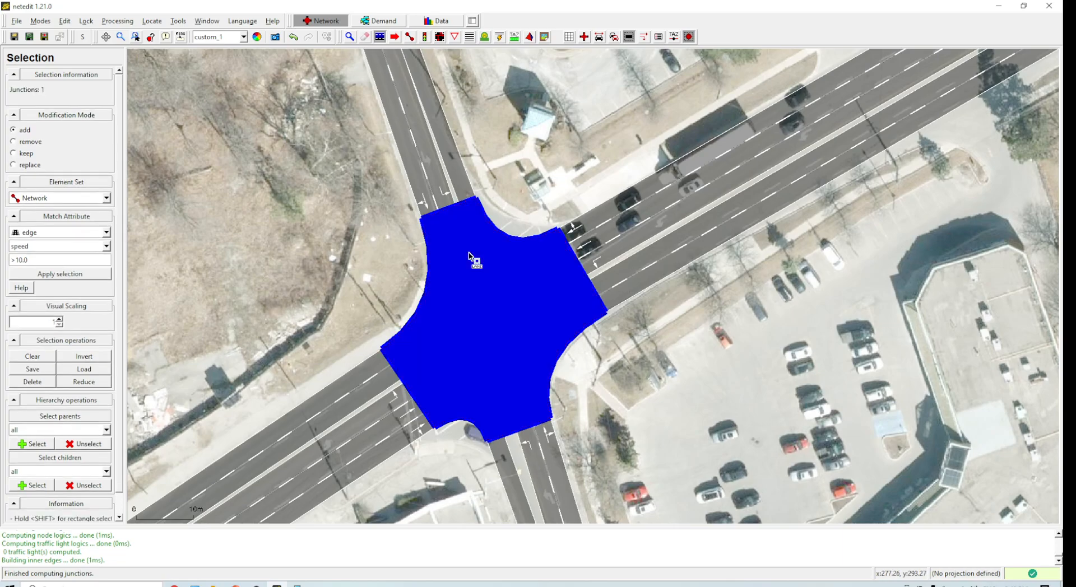
right_click(472, 257)
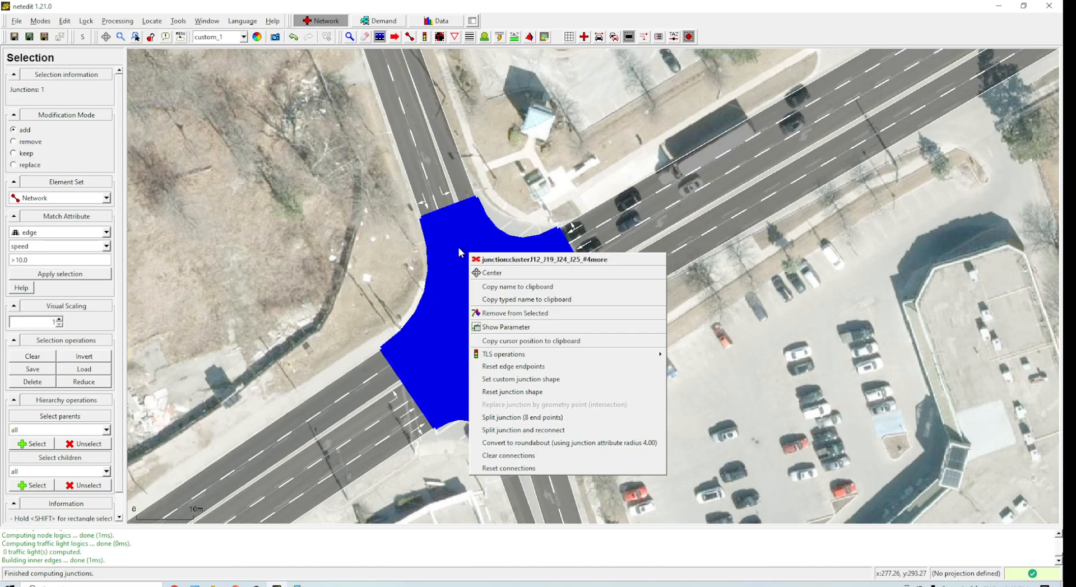
click(521, 379)
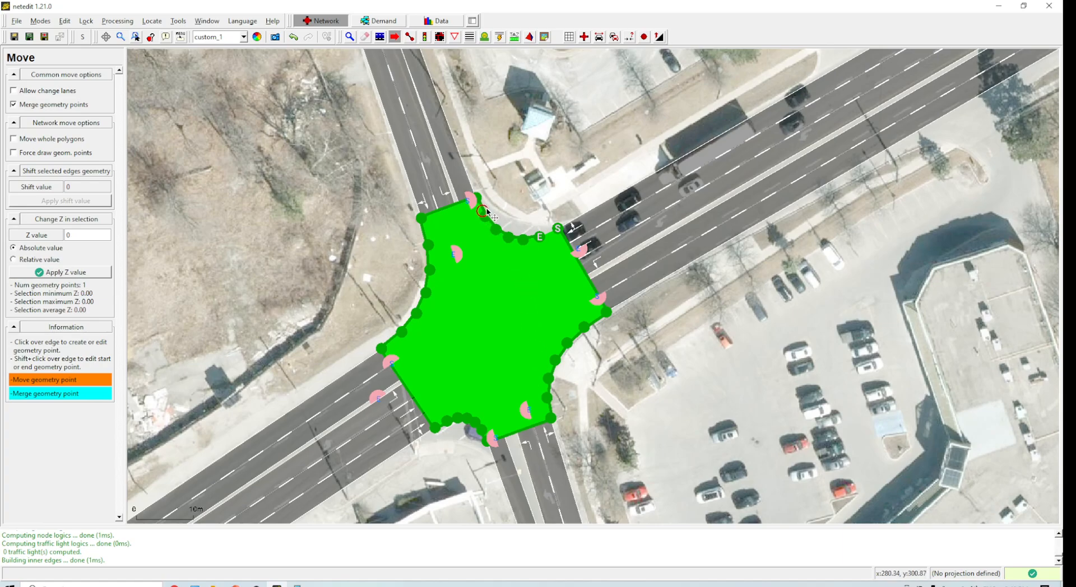
drag(473, 189, 508, 220)
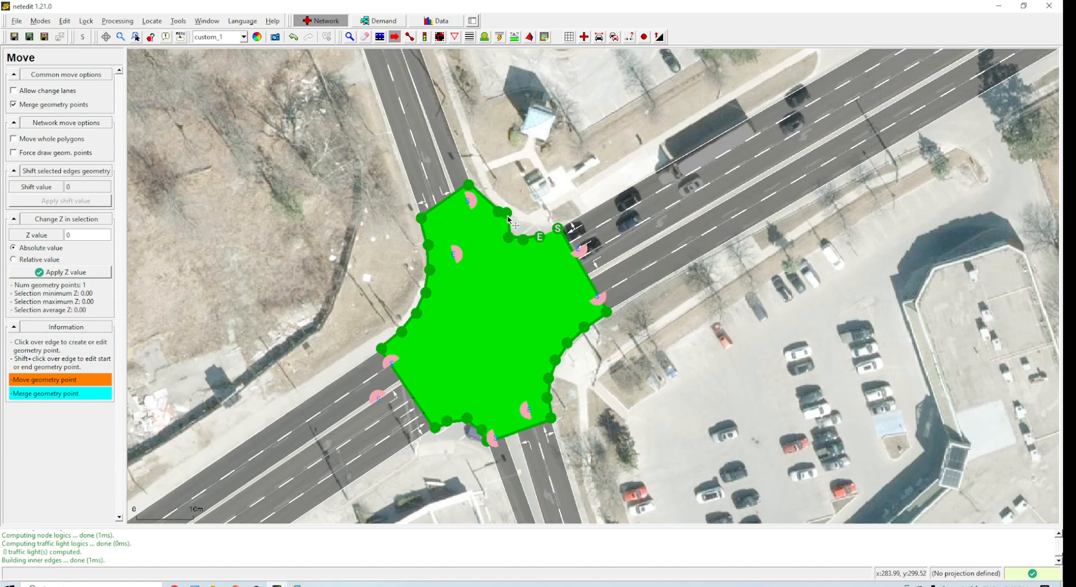
drag(506, 218, 522, 237)
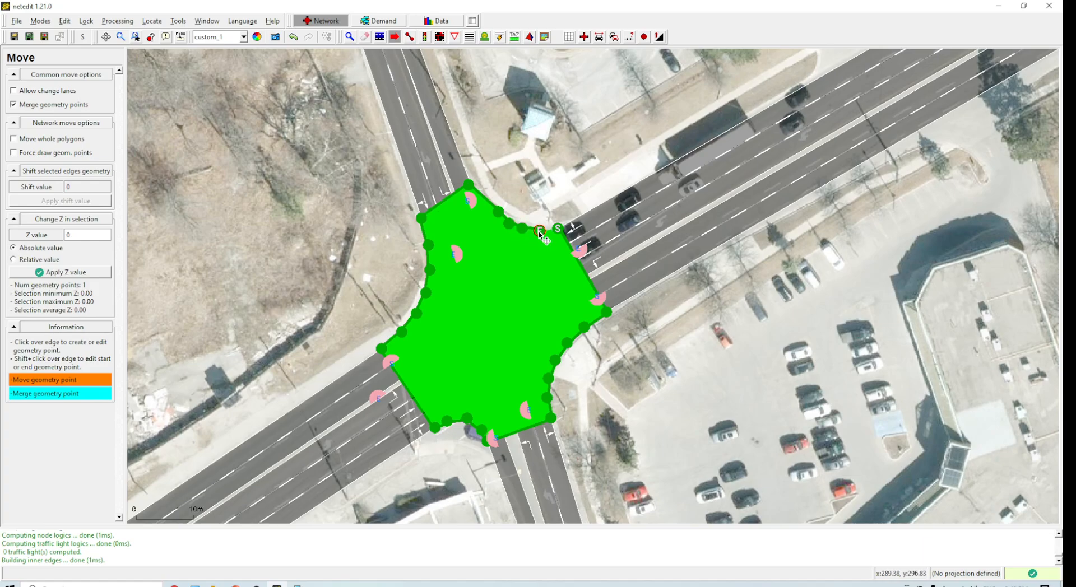
scroll(488, 339, down, 1)
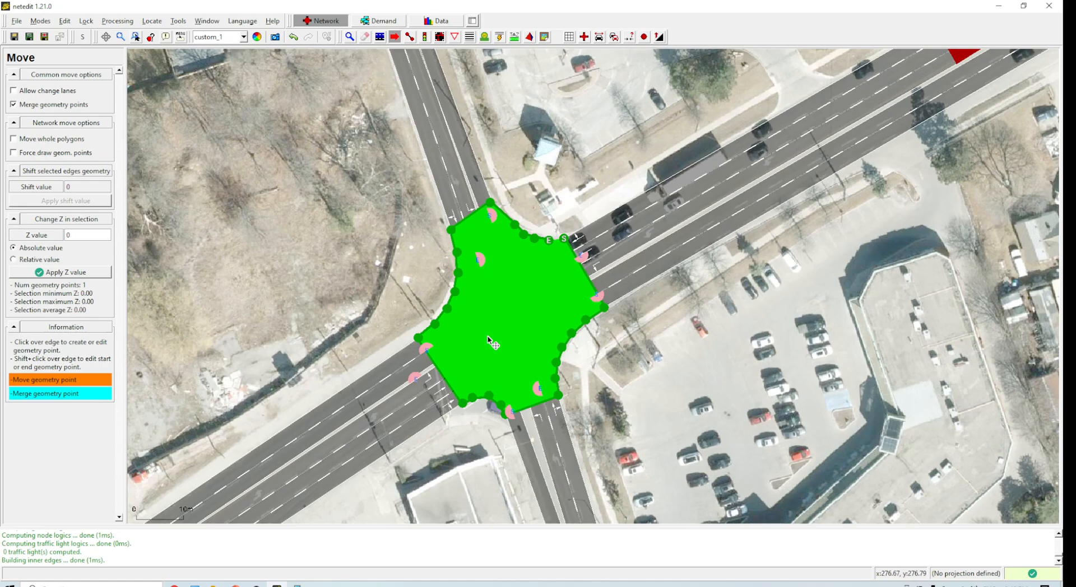
scroll(588, 289, down, 1)
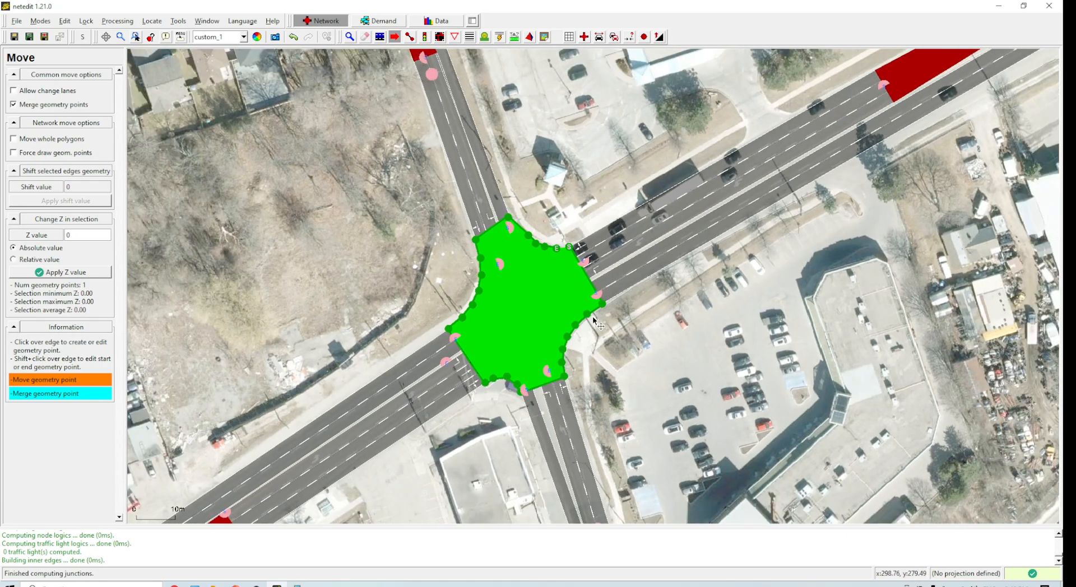
key(s)
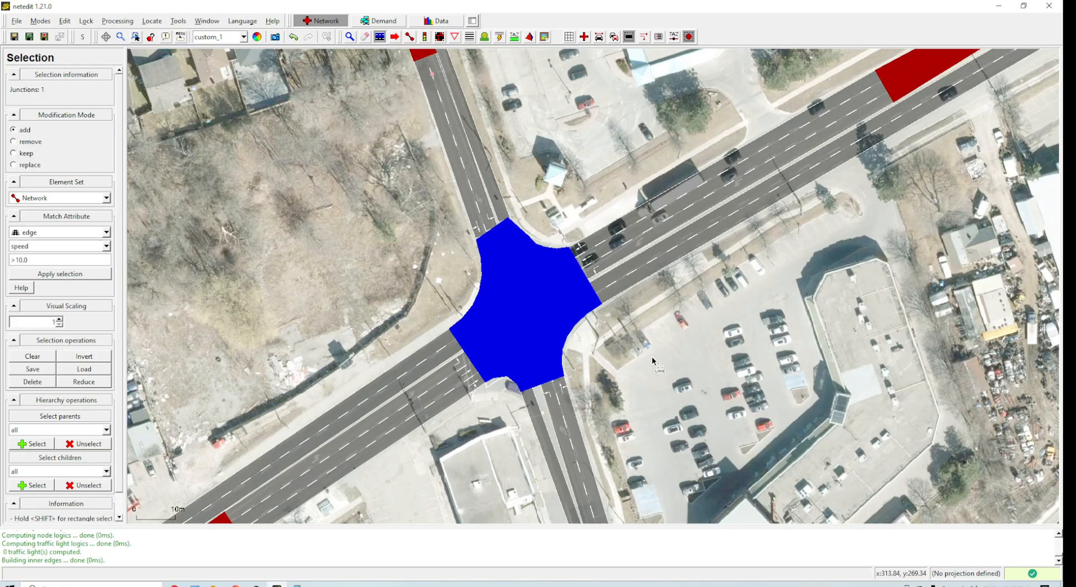
scroll(655, 357, down, 1)
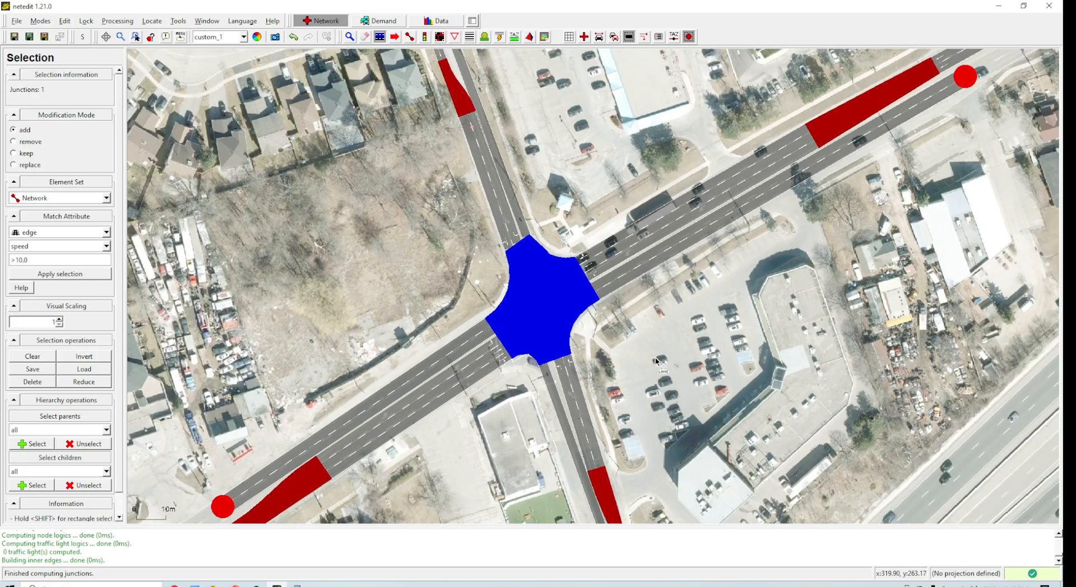
click(537, 289)
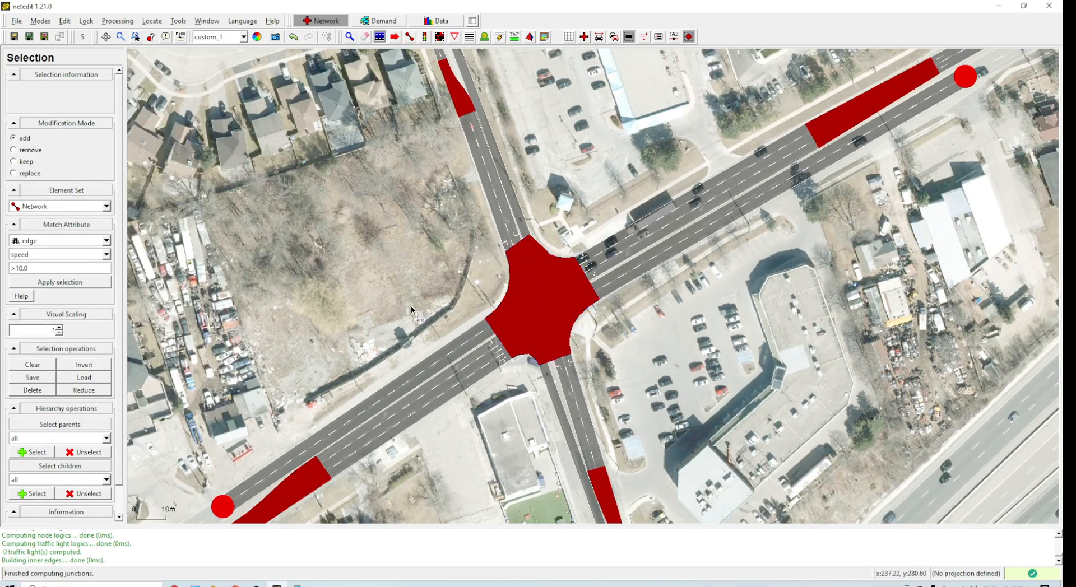
Step: Recompute the junctions with volatile options and confirm the irreversible change
scroll(594, 292, down, 1)
click(118, 20)
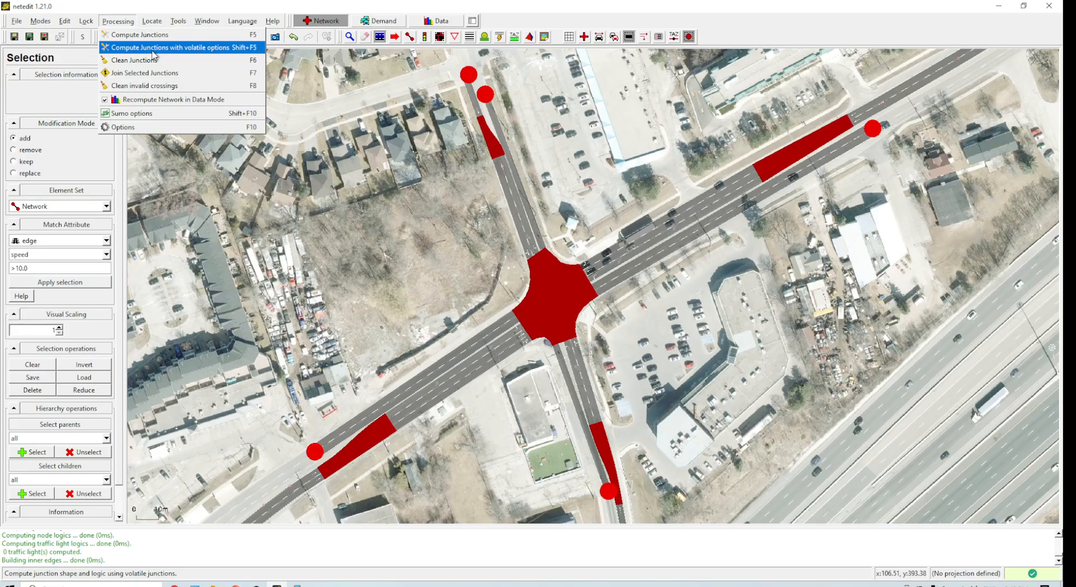
click(135, 34)
click(207, 21)
mouse_move(140, 23)
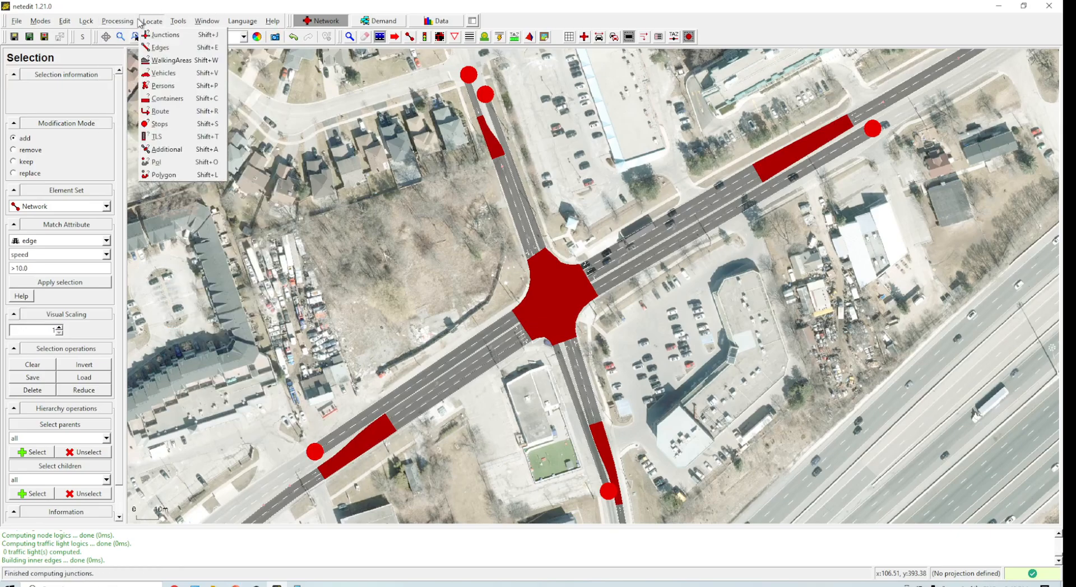
click(147, 48)
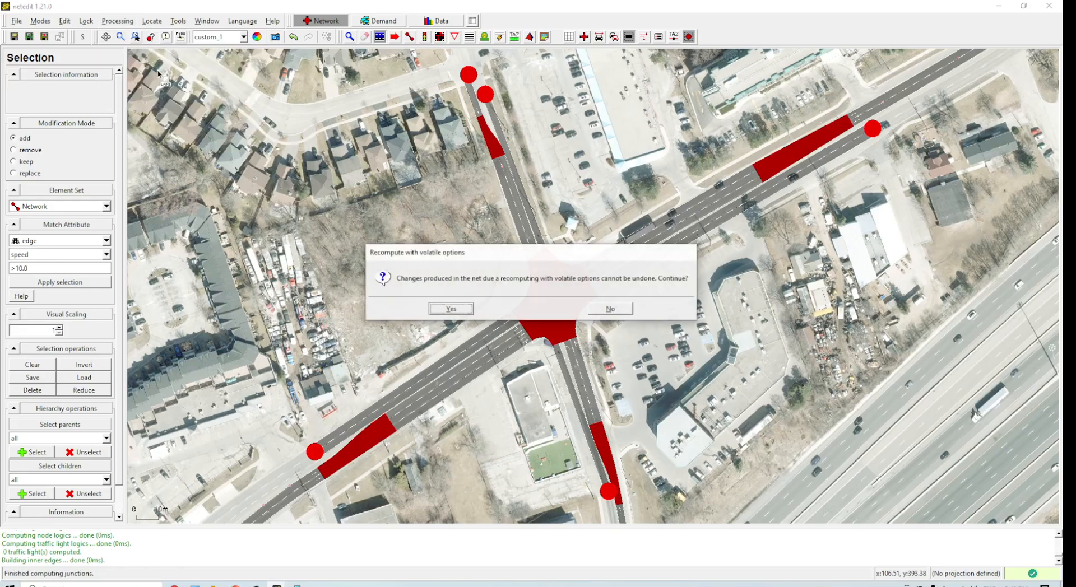
click(452, 308)
Step: Pan and zoom around the network to inspect the recomputed intersection and its connecting roads
scroll(577, 324, up, 4)
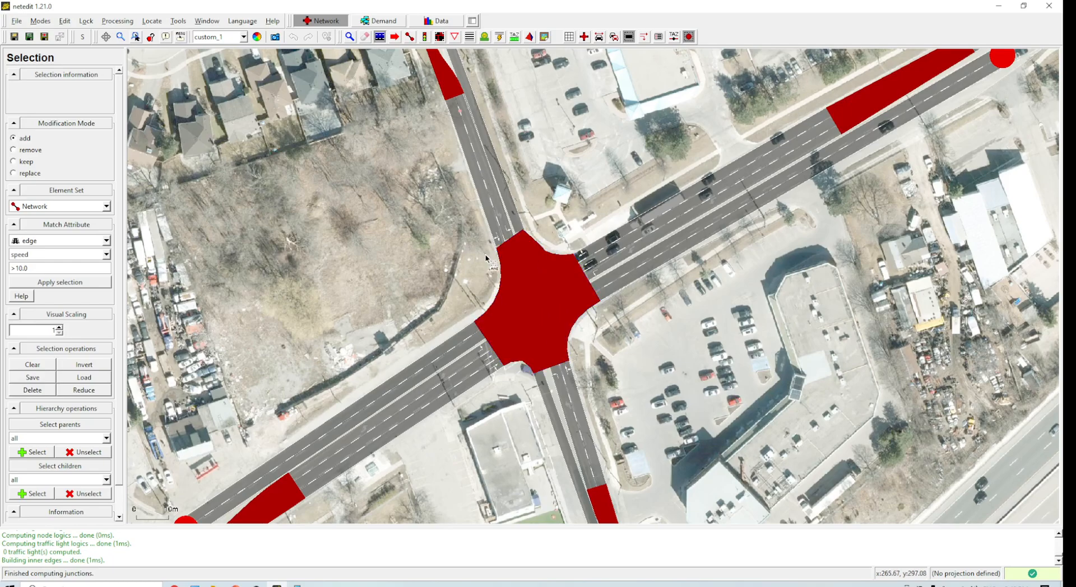
drag(668, 311, 561, 223)
scroll(562, 223, down, 3)
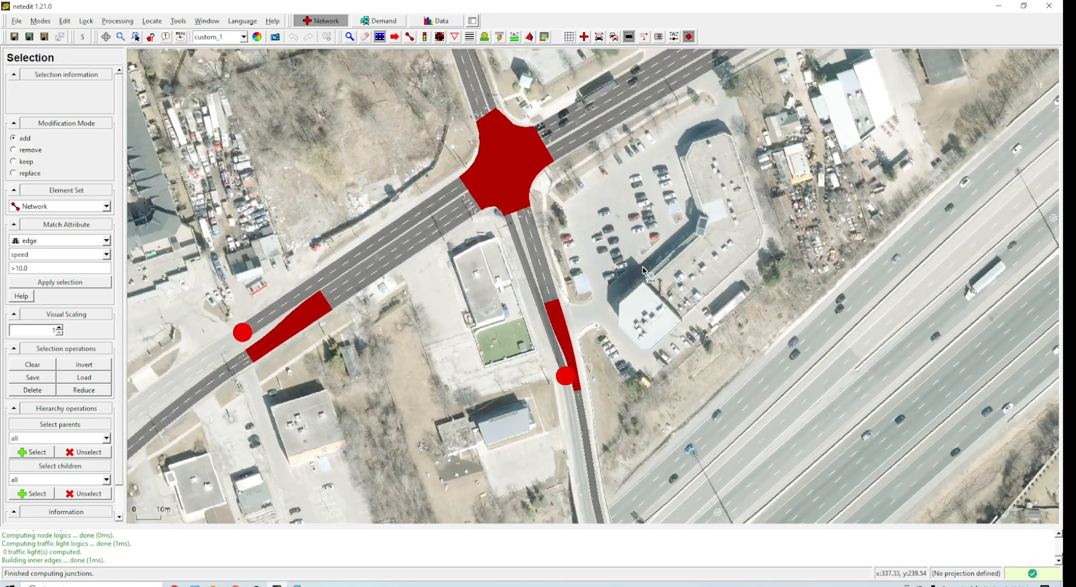
drag(580, 449, 535, 258)
scroll(535, 292, down, 3)
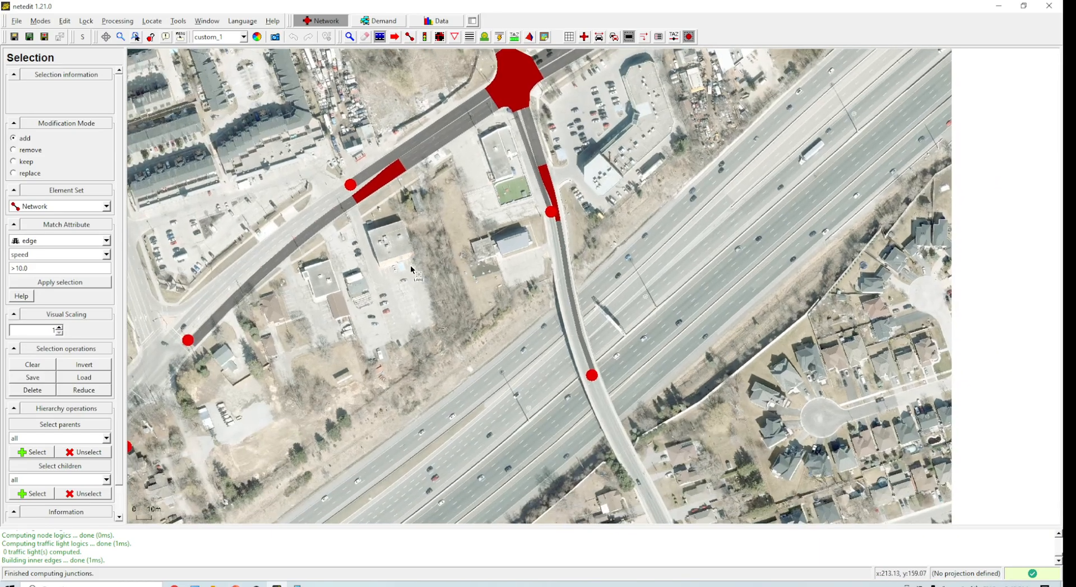
scroll(602, 280, down, 3)
drag(643, 274, 659, 403)
scroll(600, 331, up, 8)
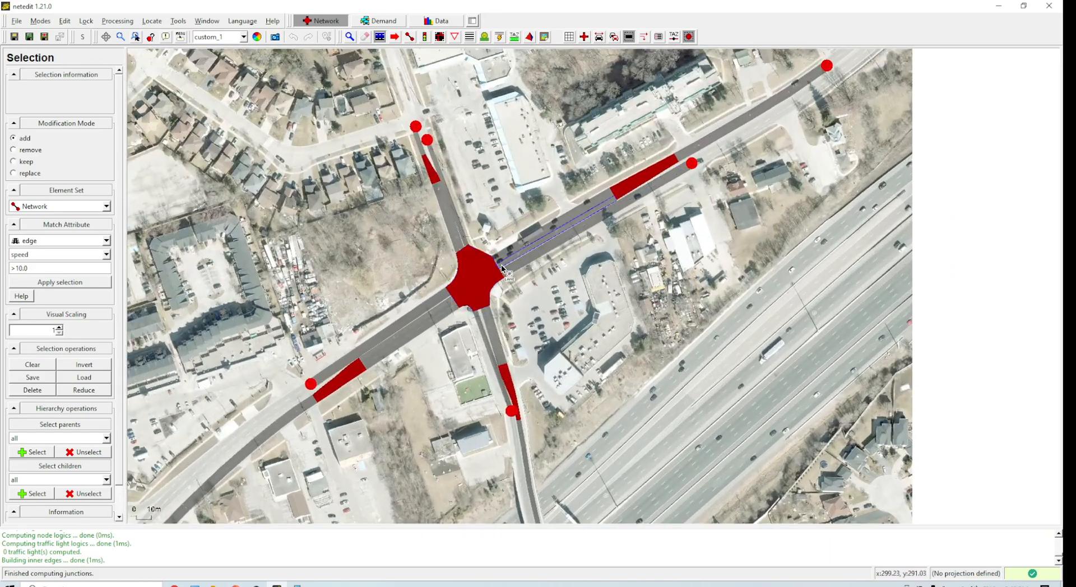
scroll(526, 300, up, 2)
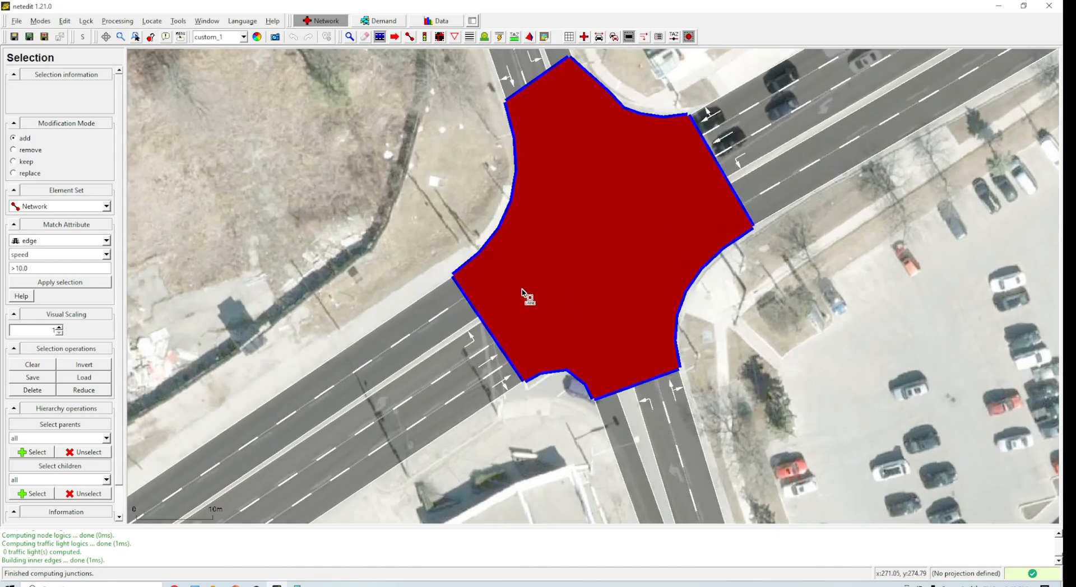
scroll(781, 294, down, 1)
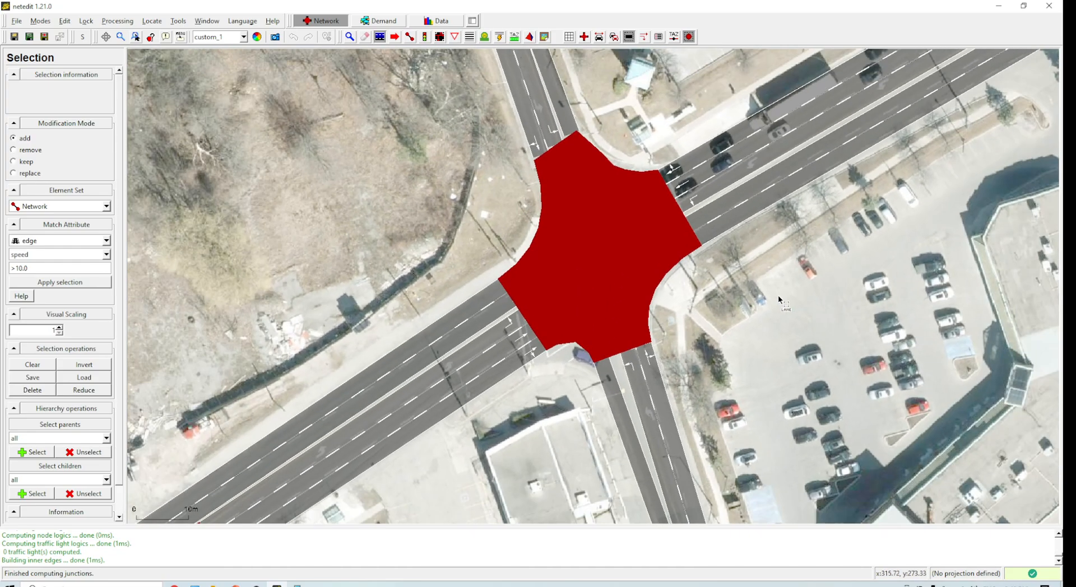
scroll(763, 316, down, 1)
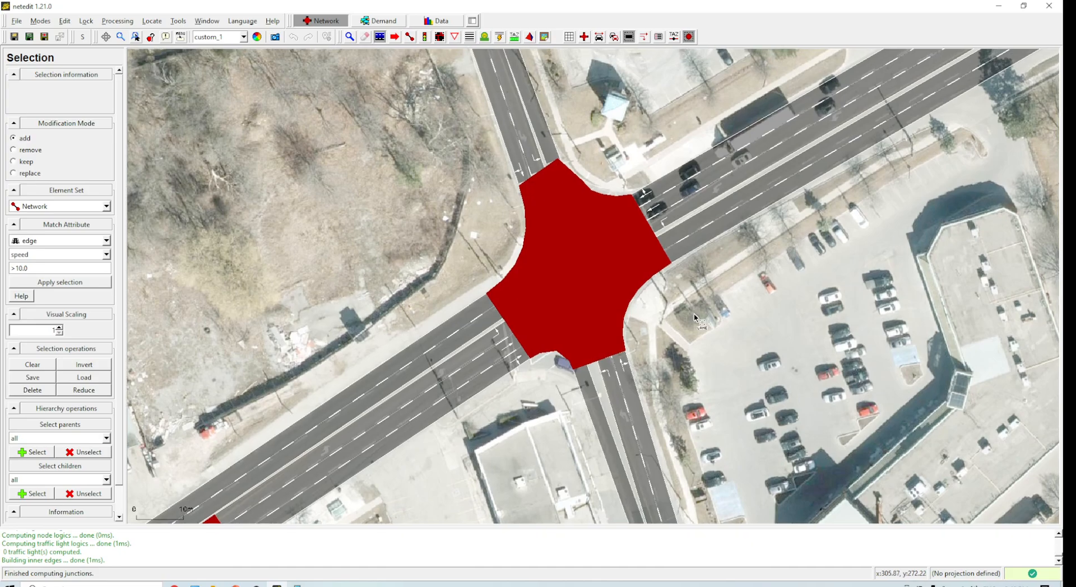